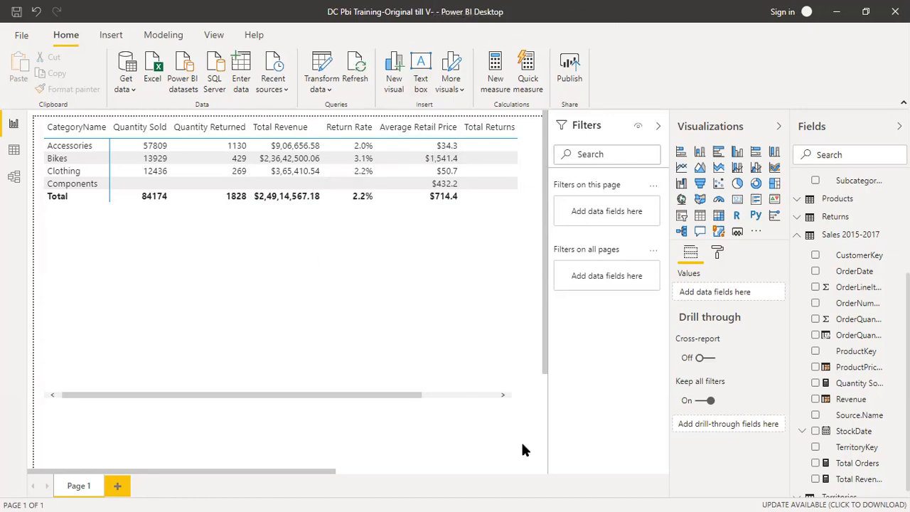
- Add a new report page and rename it Executive Summary
left_click(118, 487)
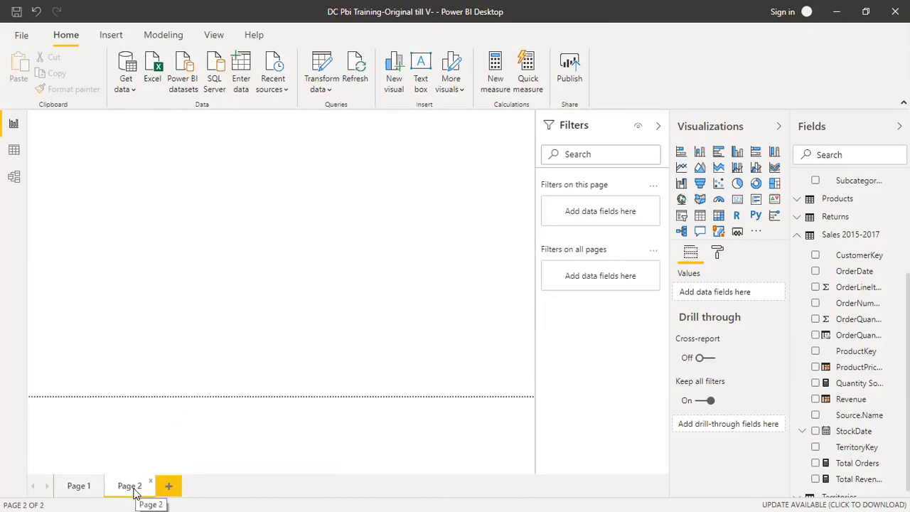
right_click(135, 490)
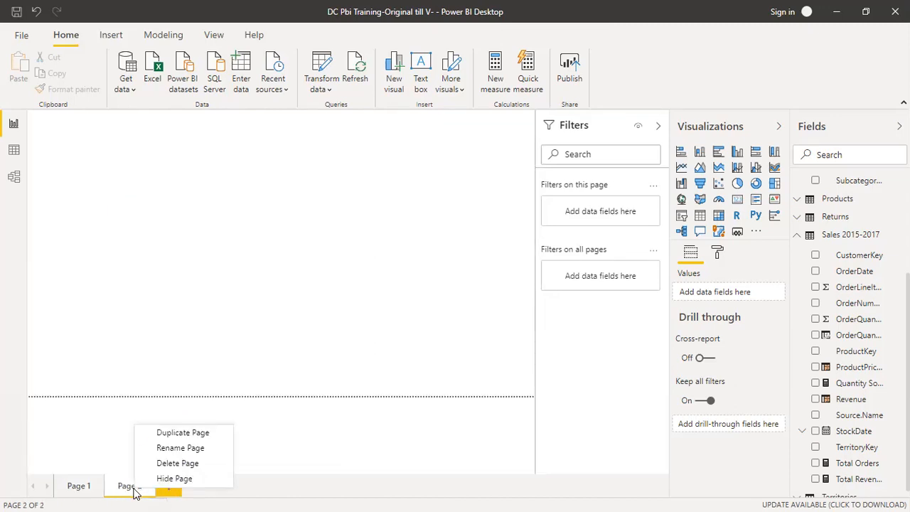
left_click(171, 448)
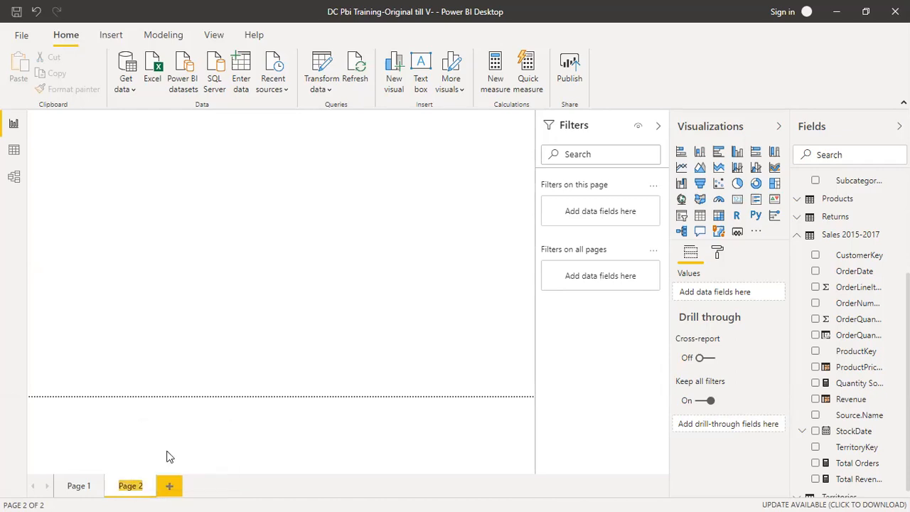
type("Executive Sum")
left_click(479, 321)
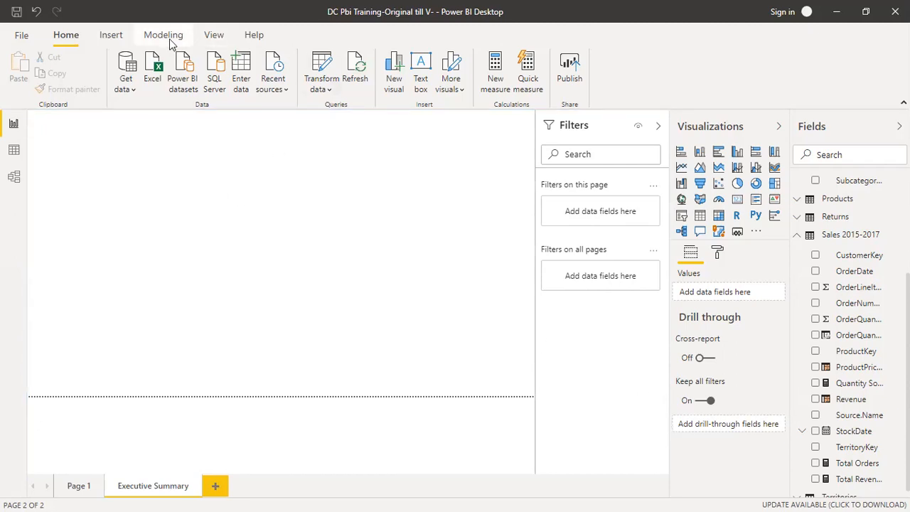
- Insert the Brothers picture from the Pictures folder onto the Executive Summary page
left_click(107, 35)
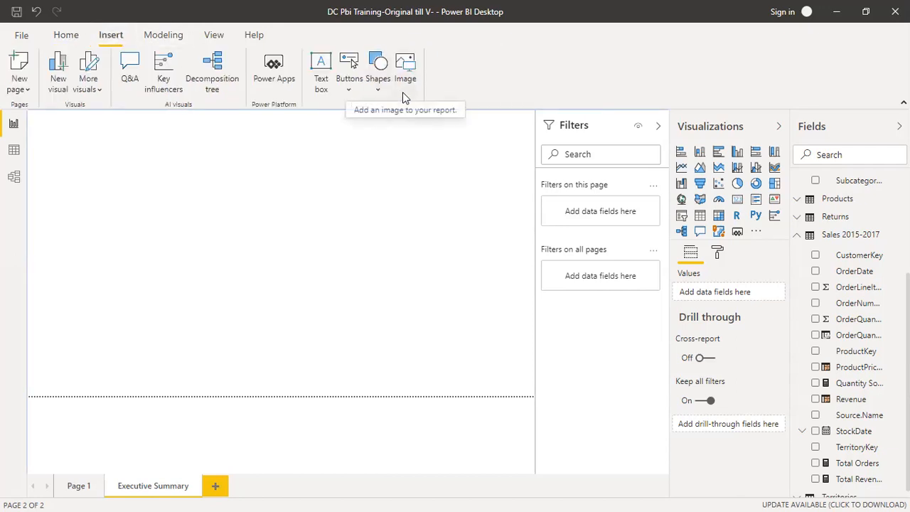
left_click(405, 69)
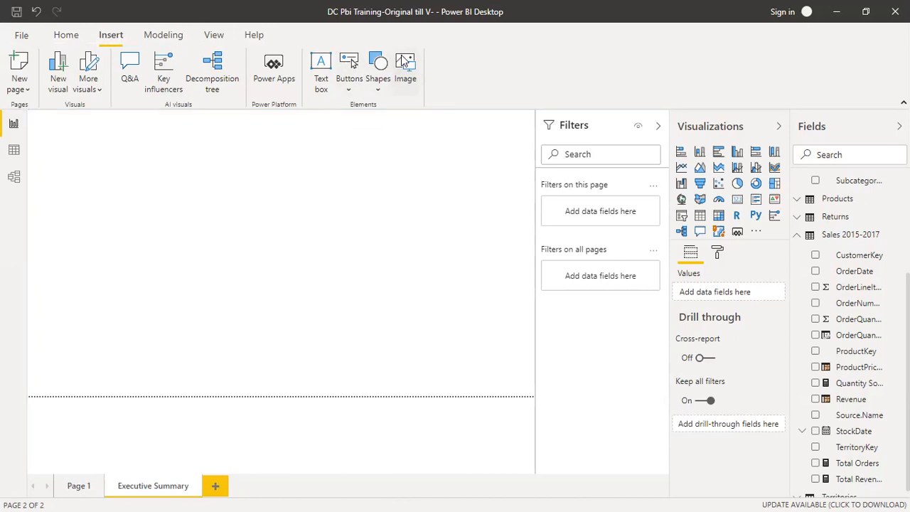
left_click(630, 136)
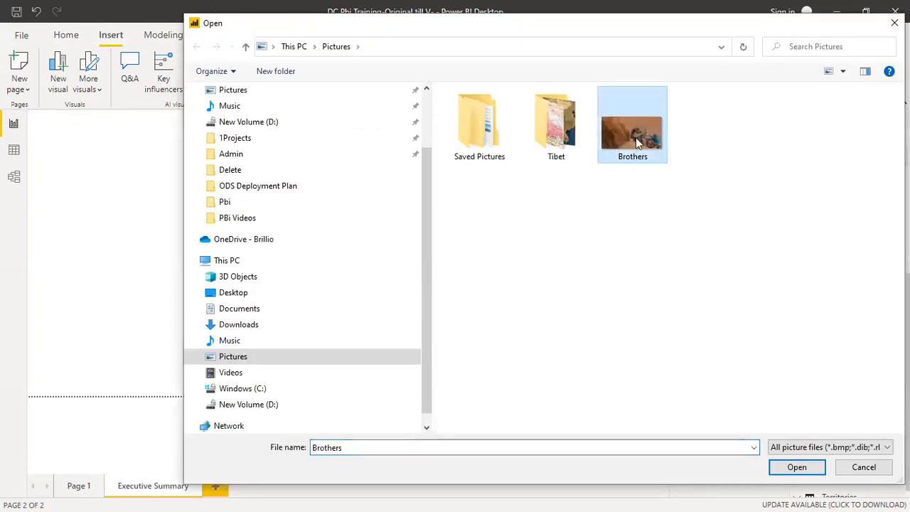
double_click(635, 138)
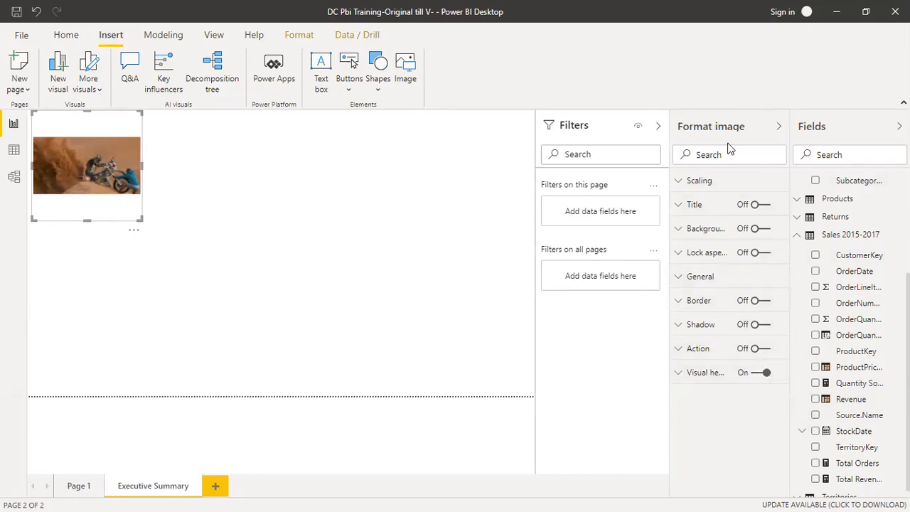
left_click(276, 195)
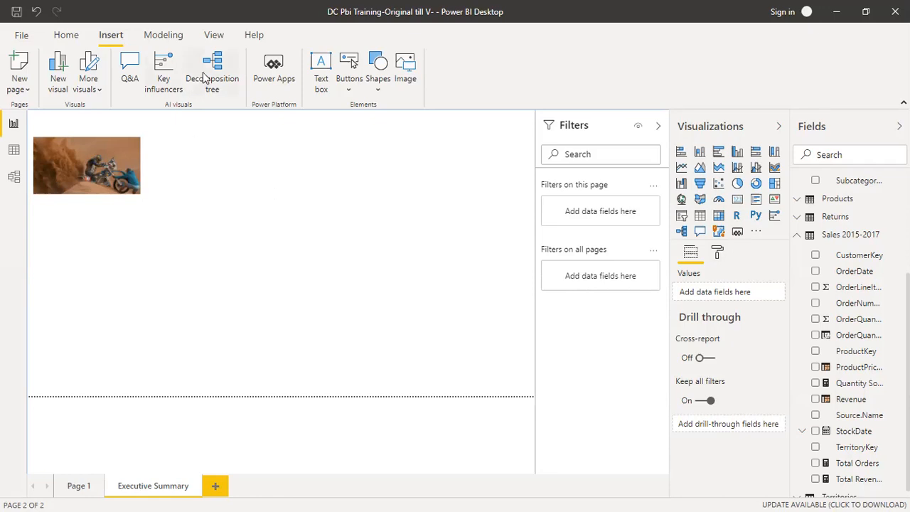
- Show the page gridlines and reduce the height of the picture's frame to fit closer around the image
left_click(213, 34)
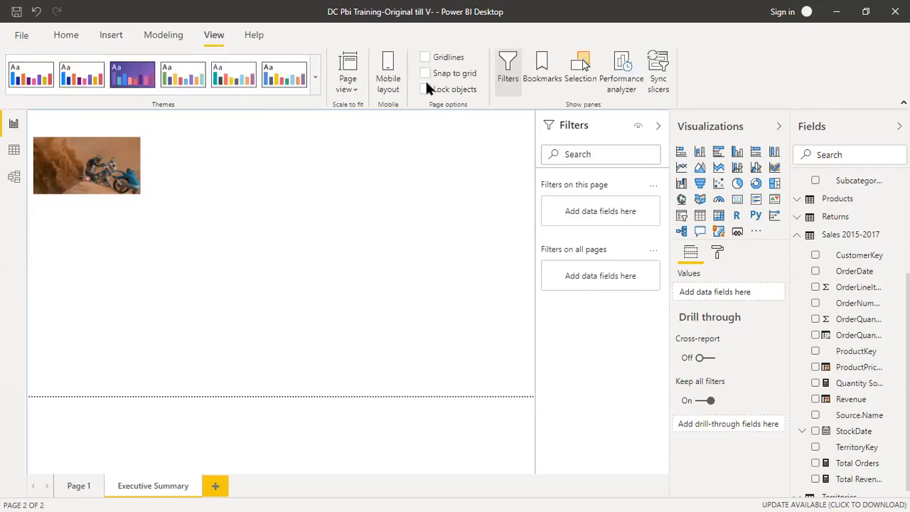
left_click(423, 58)
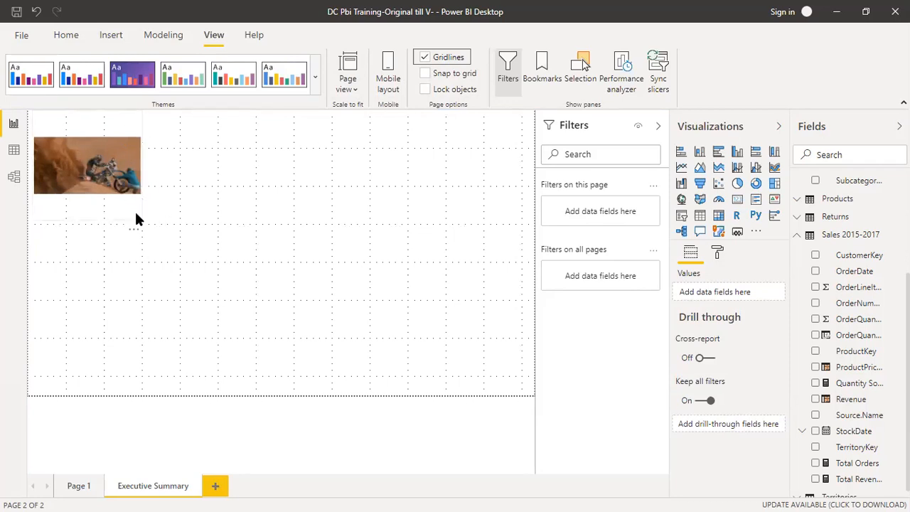
left_click_drag(138, 222, 137, 183)
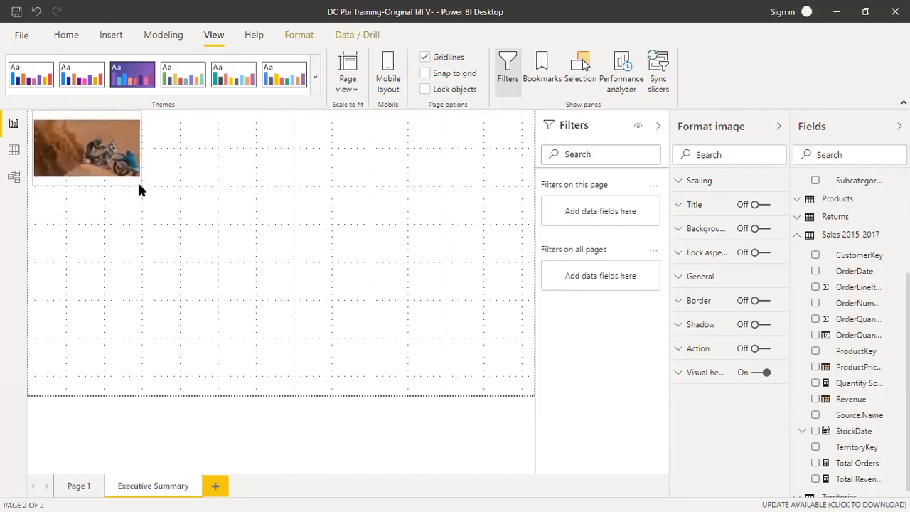
- Try Snap to grid and leave it off, then lock the page's objects and briefly view the object selection list
left_click(435, 75)
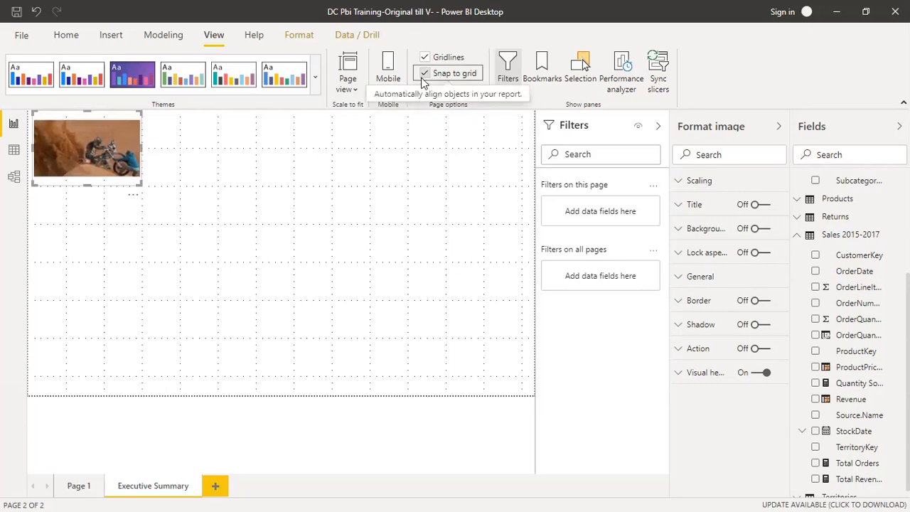
left_click(425, 74)
left_click(425, 90)
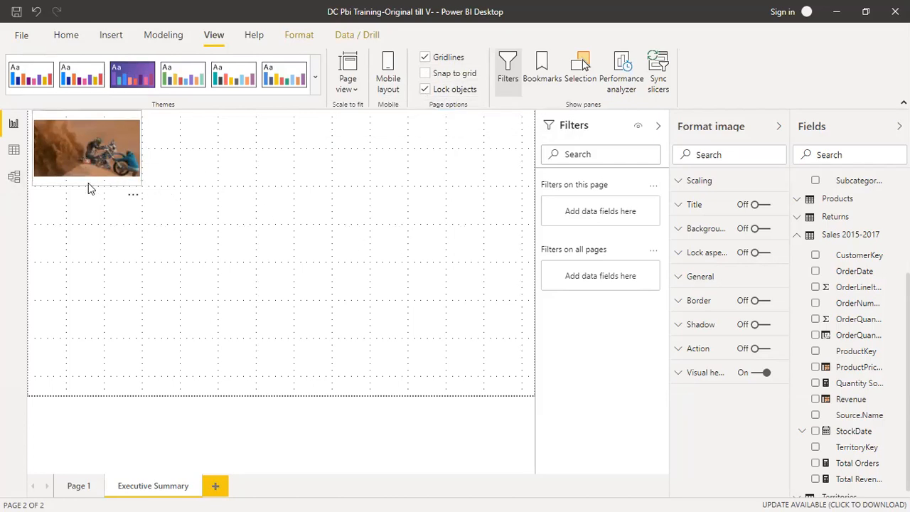
left_click(581, 66)
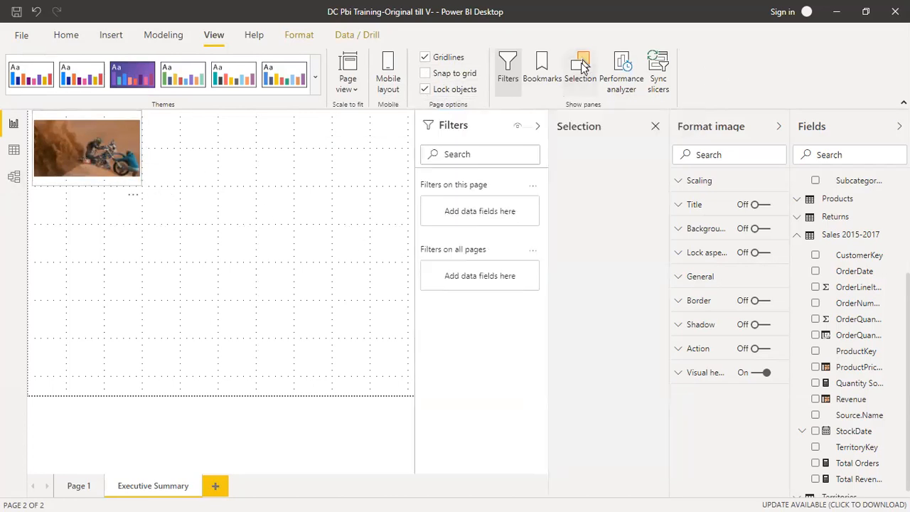
left_click(654, 126)
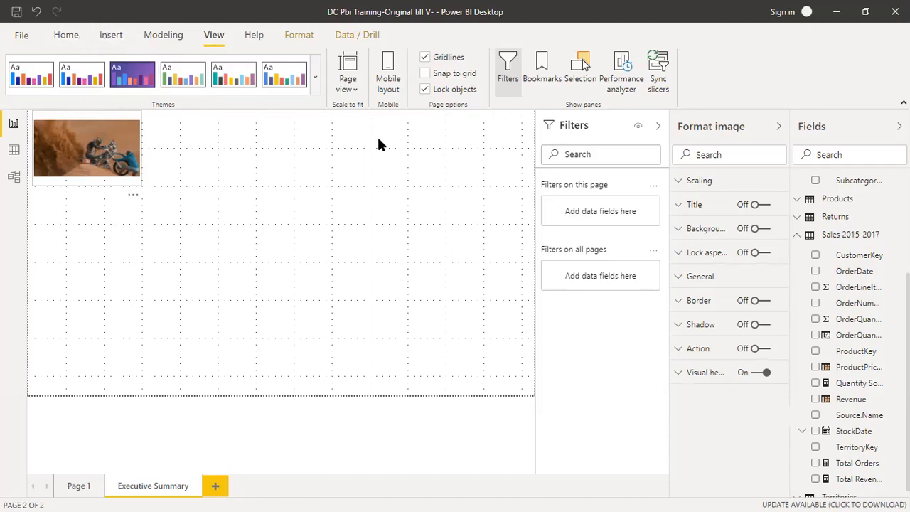
- Insert an empty default visual below the picture, change it to a stacked bar chart and delete it
left_click(111, 36)
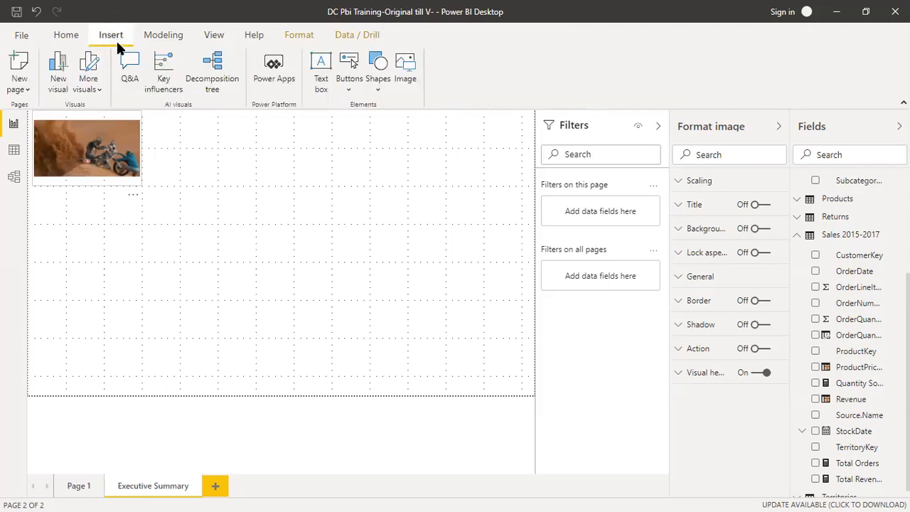
left_click(65, 36)
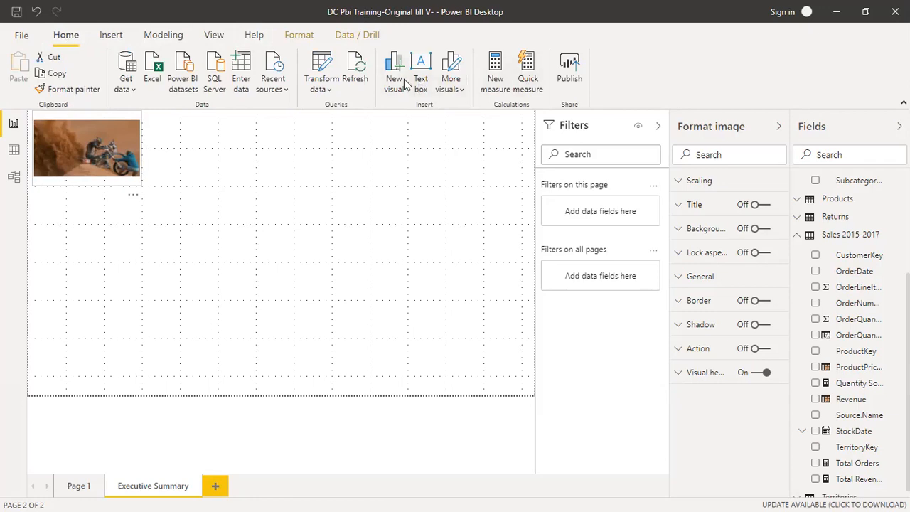
left_click(111, 36)
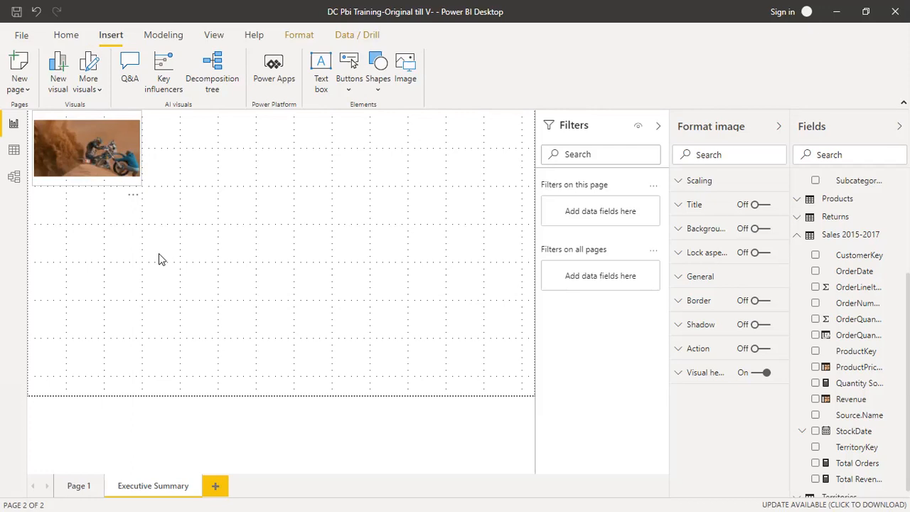
left_click(58, 71)
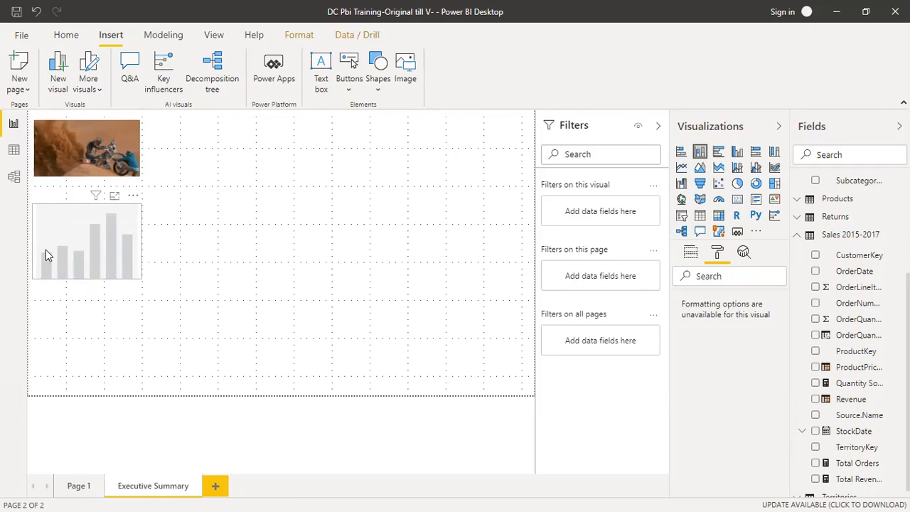
left_click(680, 151)
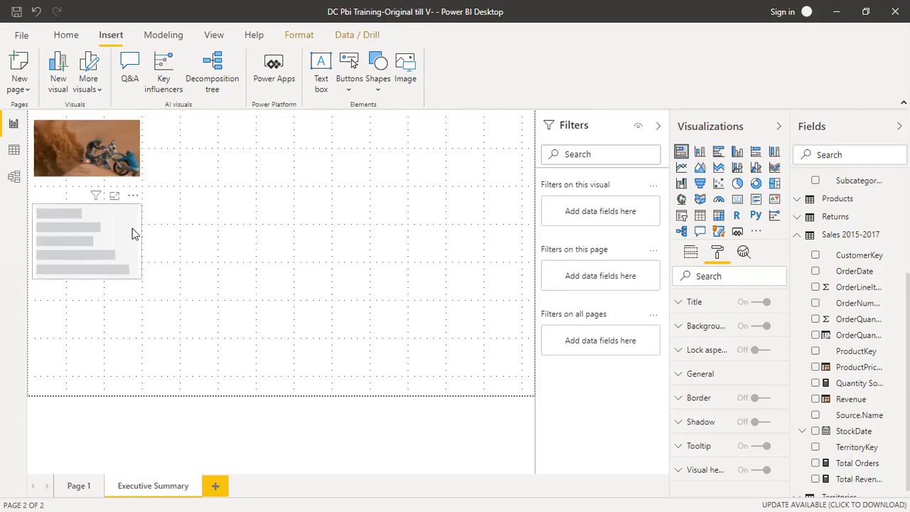
key("Delete")
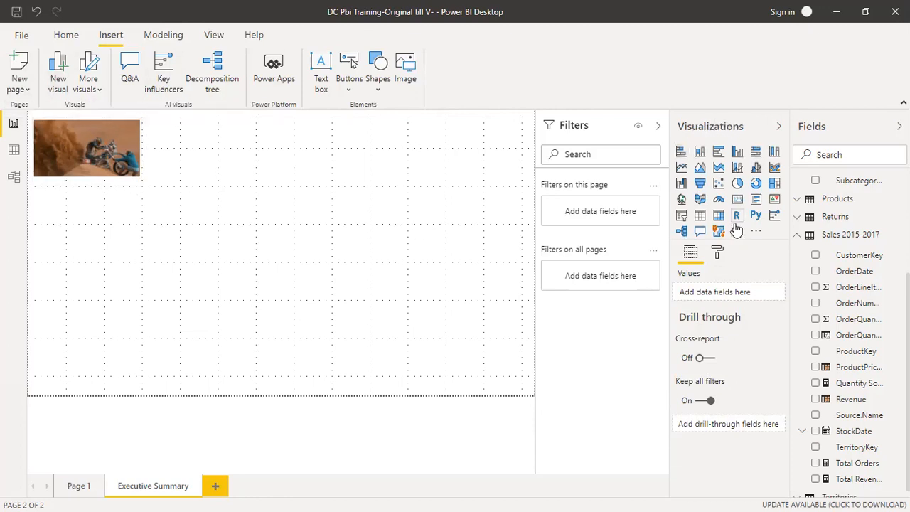
- Add a stacked bar chart, trying the funnel and scatter types before returning to it, and use Total Orders as its values
left_click(681, 152)
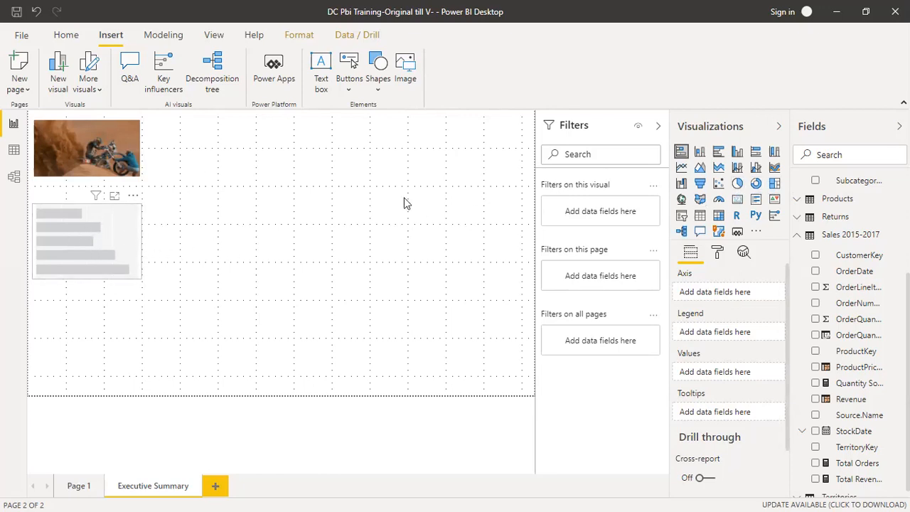
left_click(700, 183)
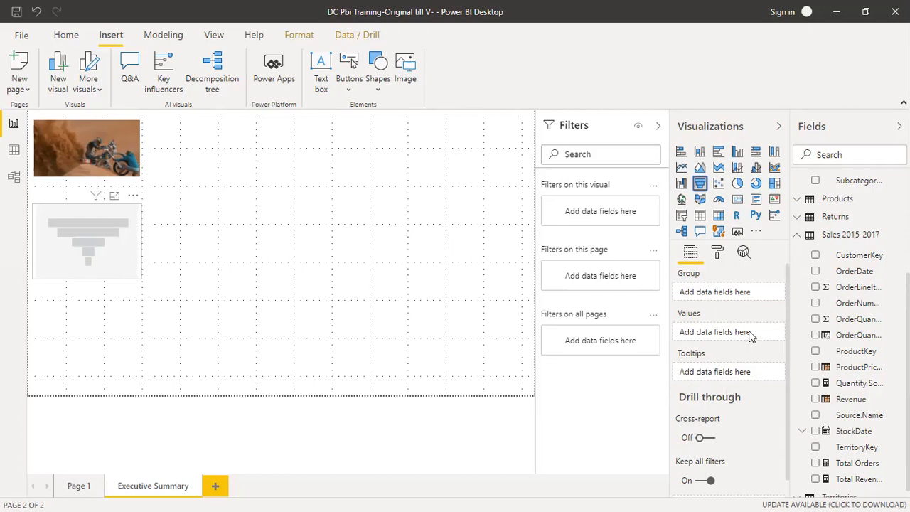
left_click(719, 183)
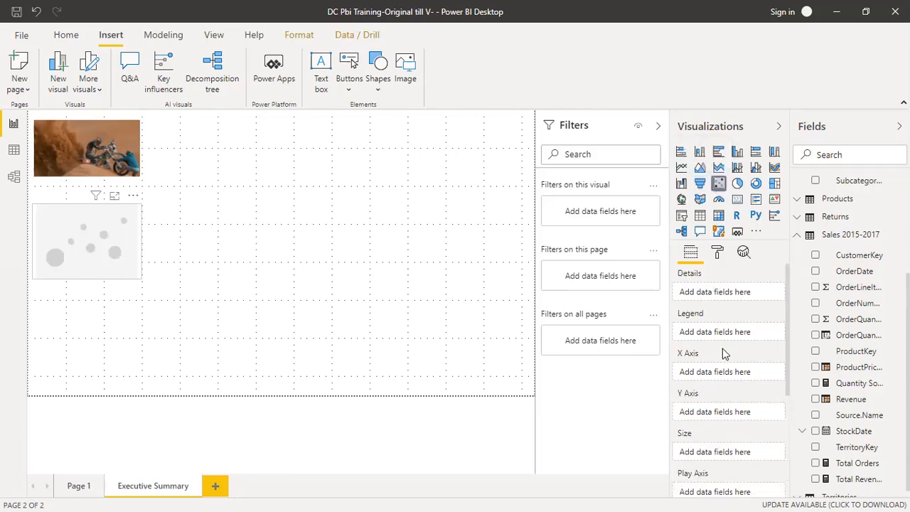
left_click(681, 152)
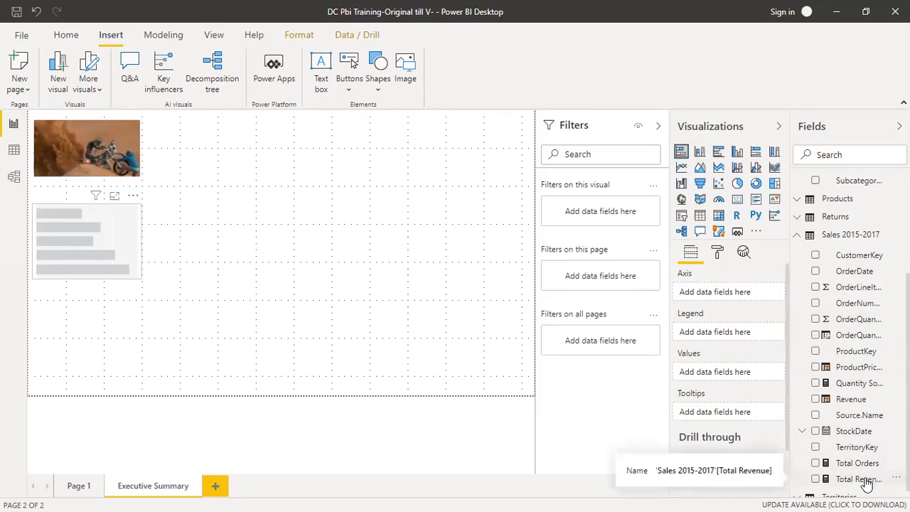
left_click_drag(861, 464, 739, 376)
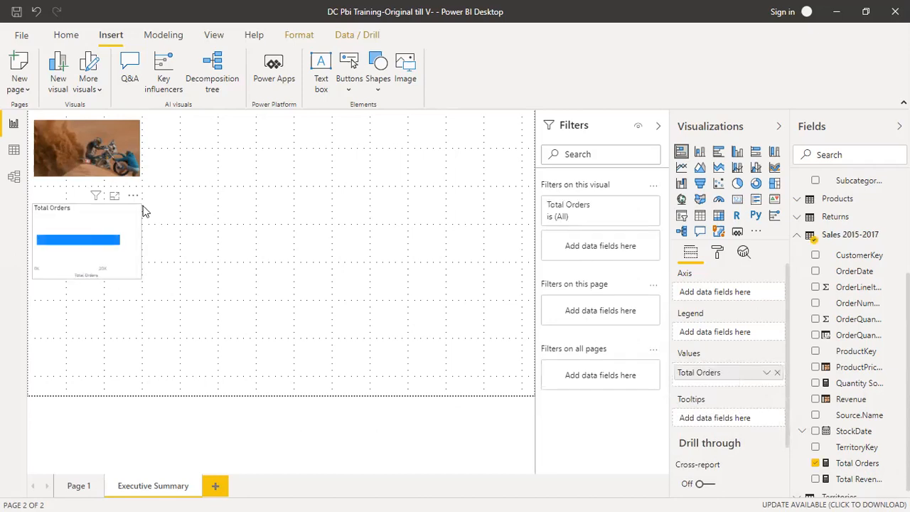
- Set the page view to Actual size and inspect the value of the Total Orders bar
left_click(213, 34)
left_click(347, 84)
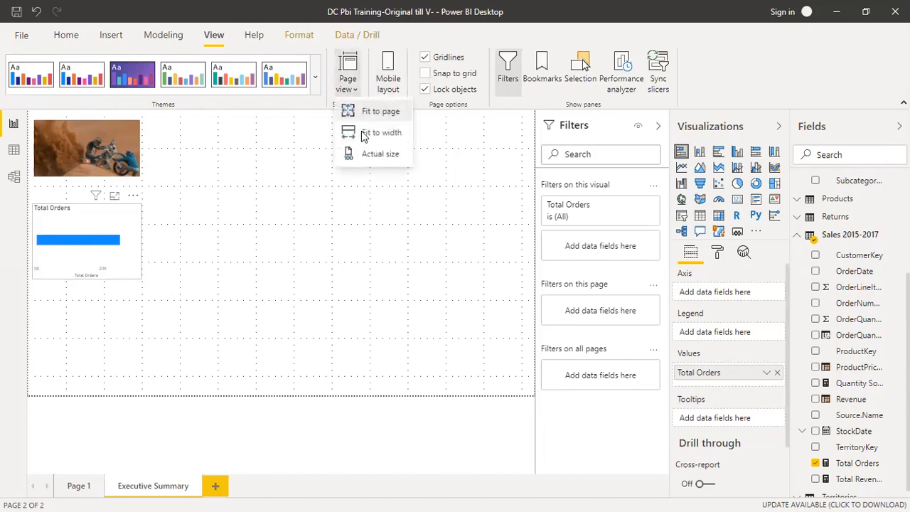
left_click(366, 154)
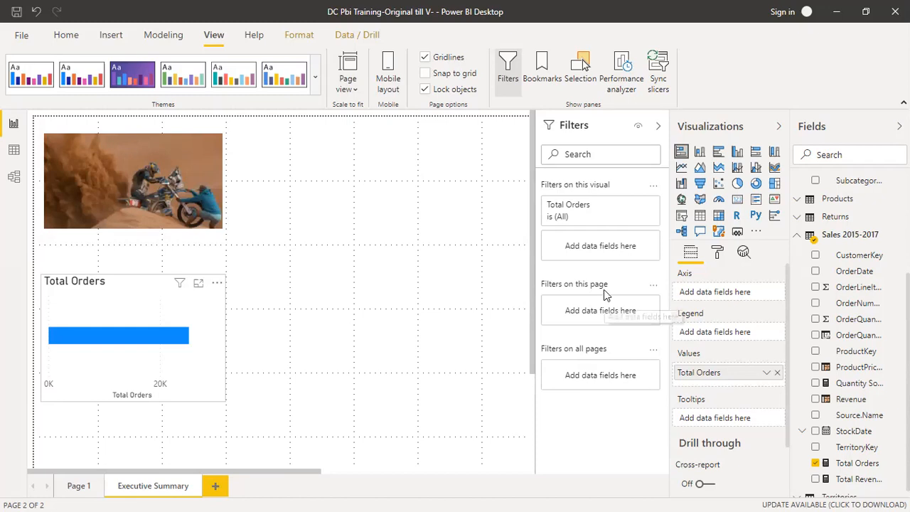
left_click_drag(532, 265, 530, 285)
mouse_move(183, 308)
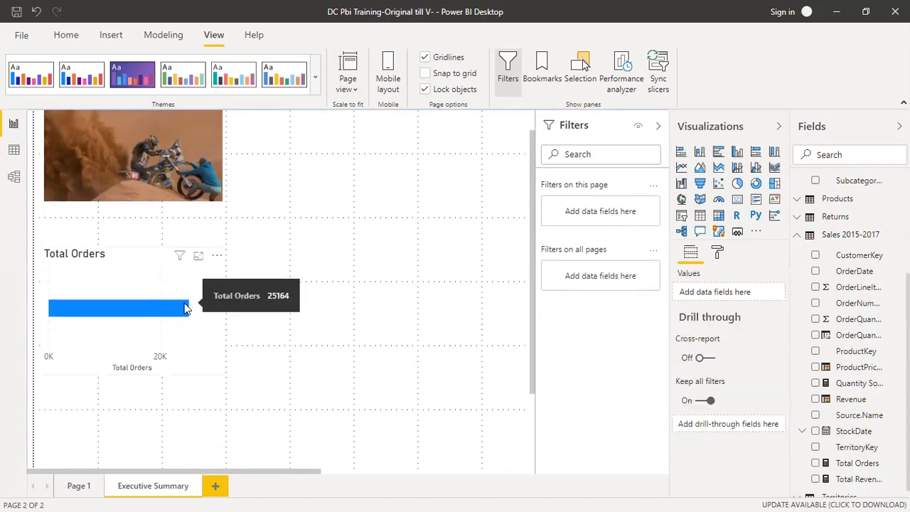
- Put SubcategoryName from the product subcategories table on the bar chart's axis, remove it and add it again
left_click(223, 256)
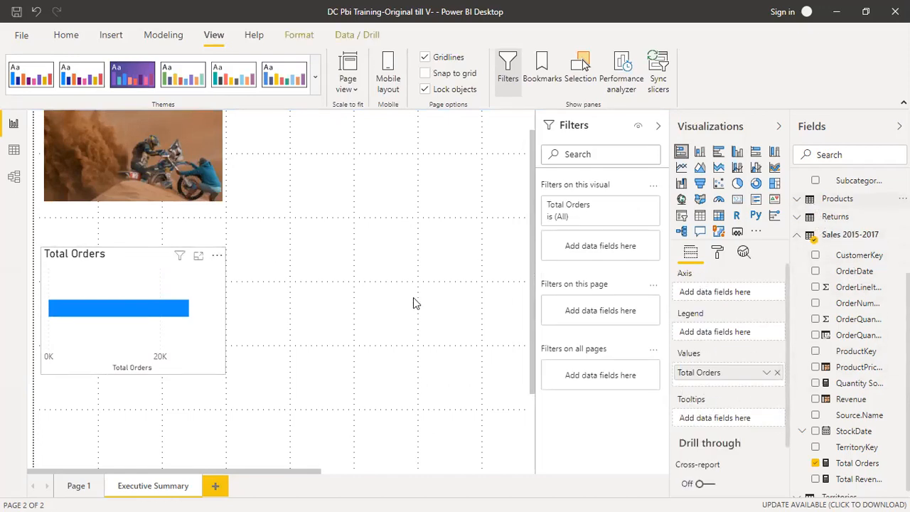
left_click(807, 201)
scroll(862, 277, "up", 2)
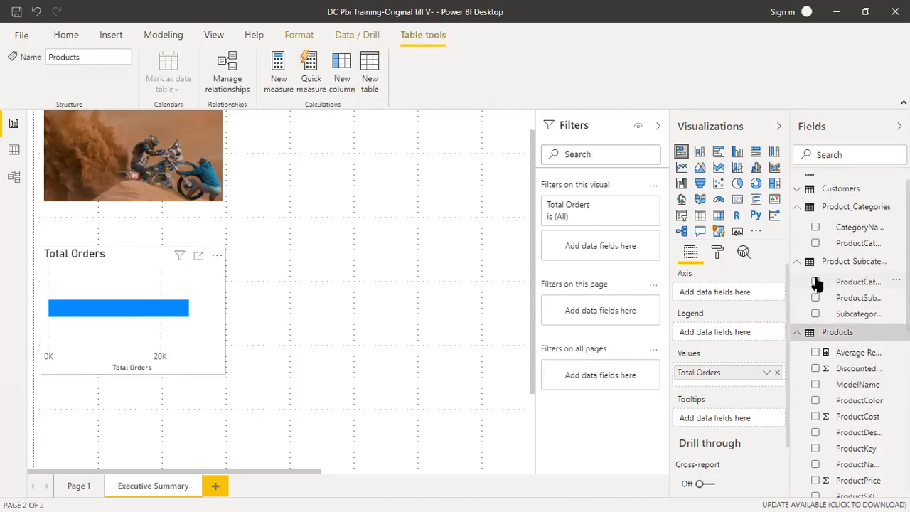
left_click_drag(774, 314, 857, 319)
left_click_drag(856, 317, 730, 295)
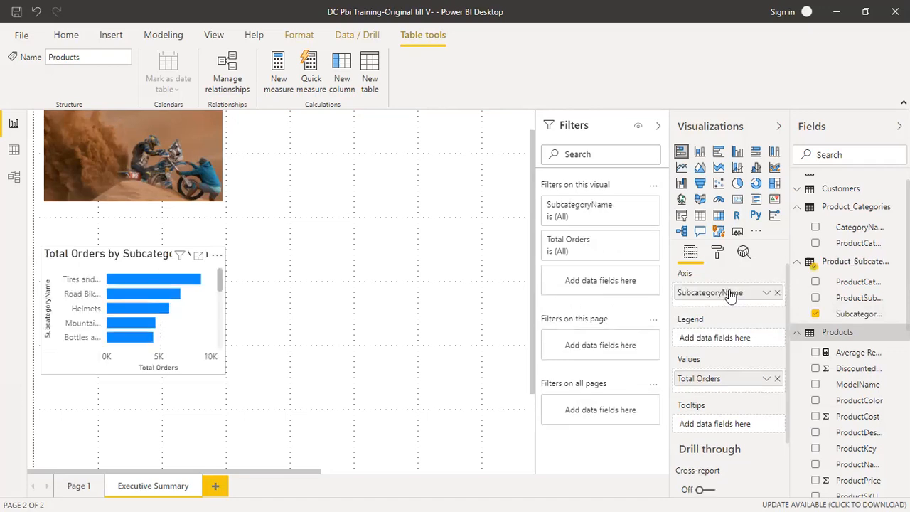
left_click(777, 293)
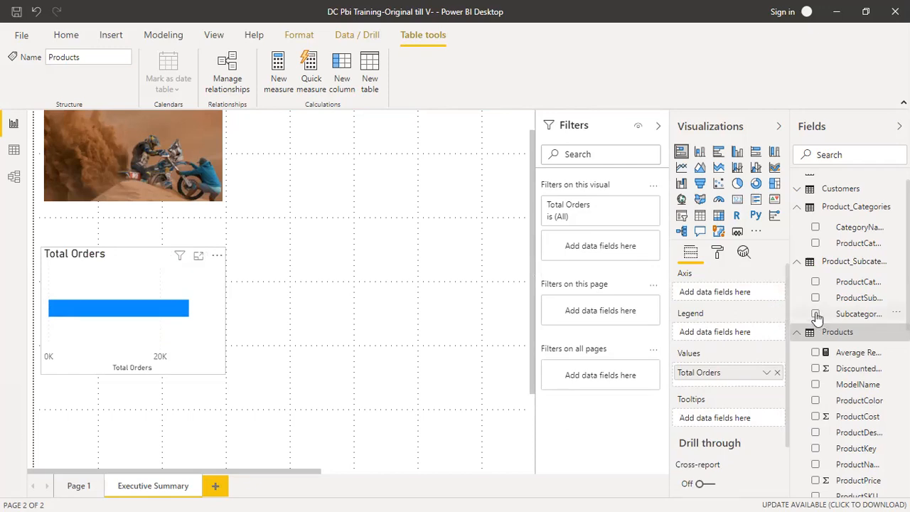
left_click(816, 313)
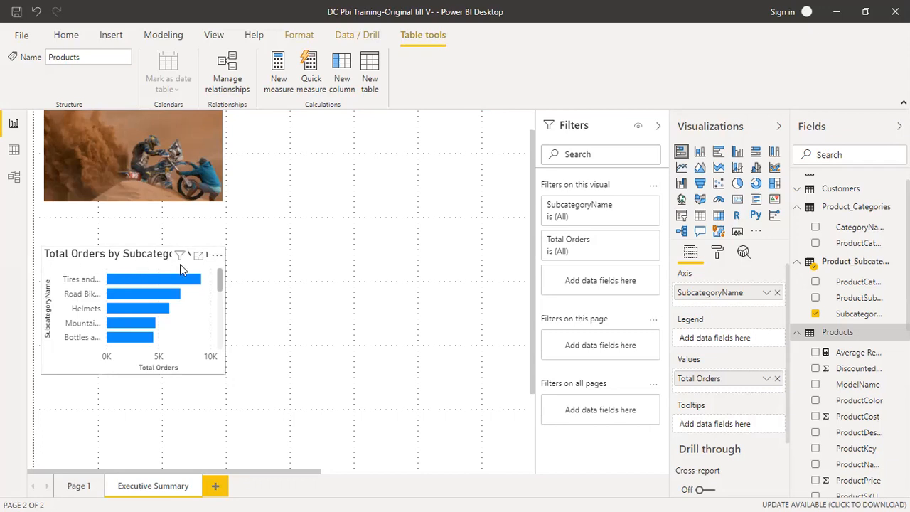
- Inspect the Tires and Tubes bar in focus mode, add Revenue from Sales 2015-2017 to the chart's tooltips, and return to the report
left_click(198, 256)
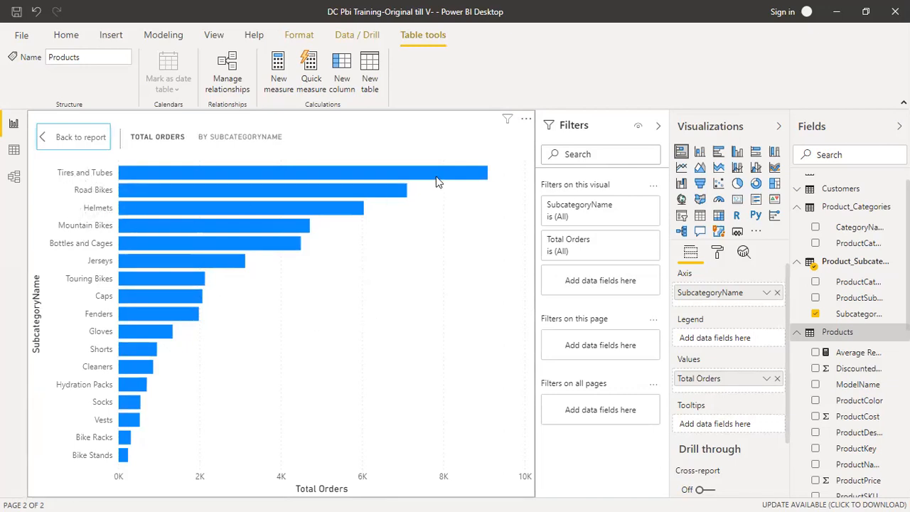
mouse_move(437, 172)
left_click(797, 332)
left_click(797, 260)
left_click(797, 207)
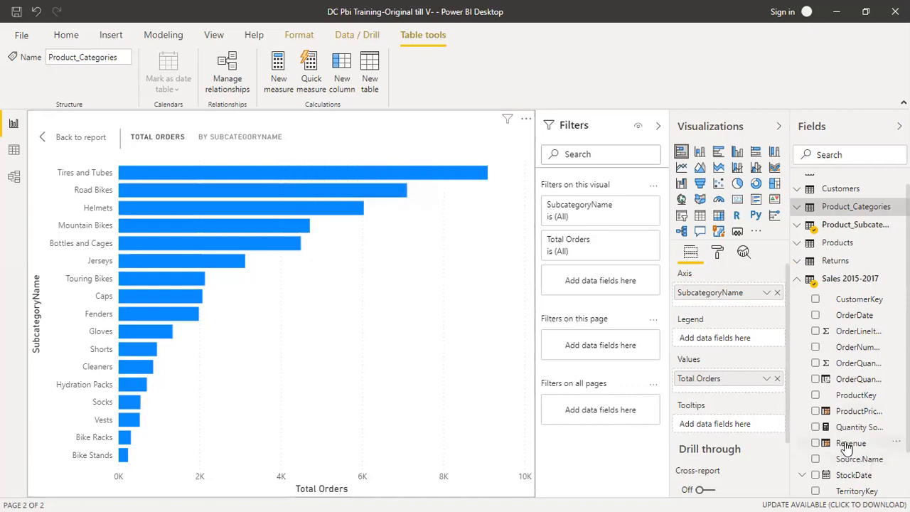
left_click_drag(846, 446, 720, 427)
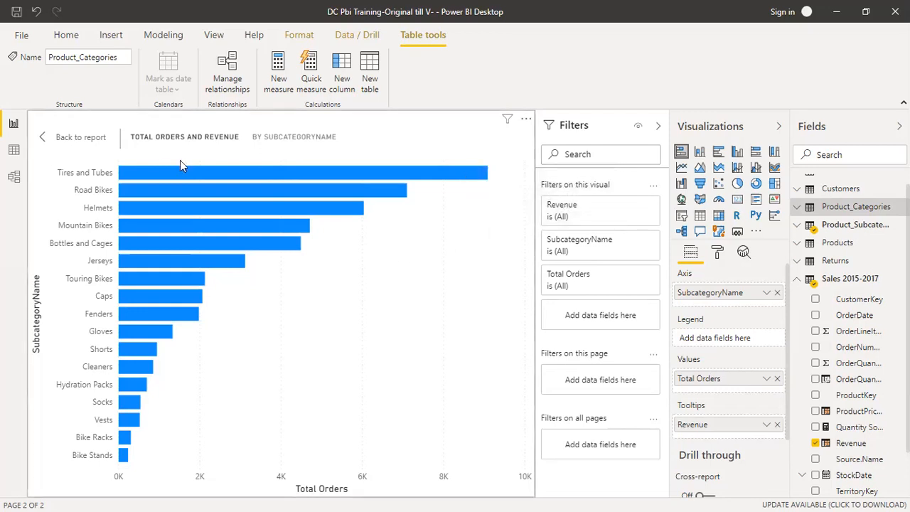
left_click(69, 137)
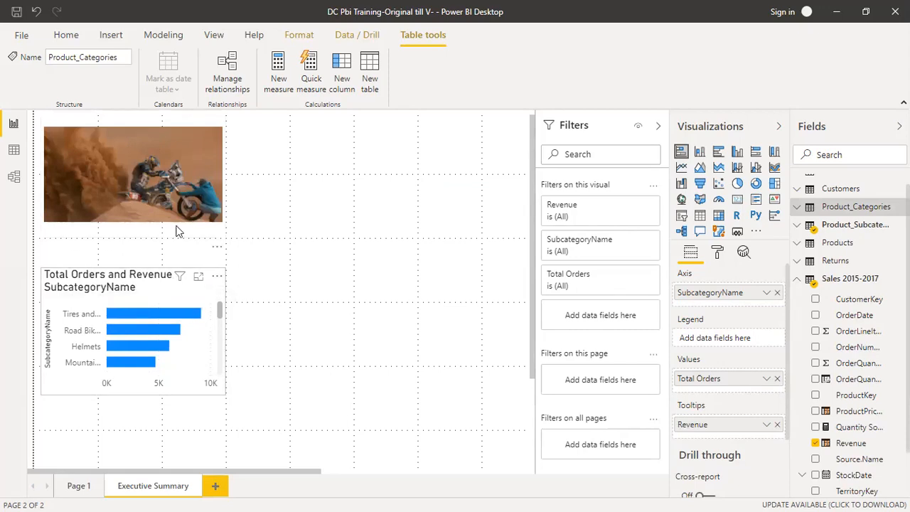
- Turn off object locking so the visuals on the Executive Summary page can be moved and resized
left_click(214, 37)
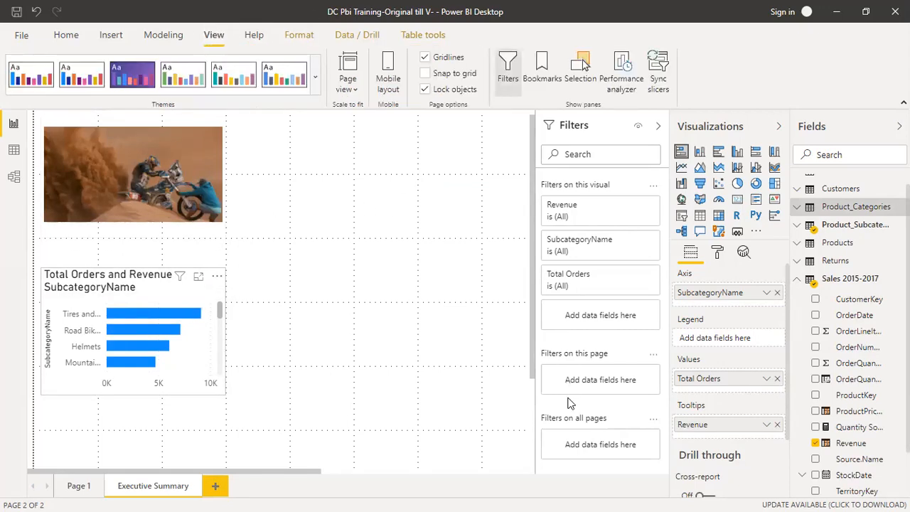
left_click(425, 91)
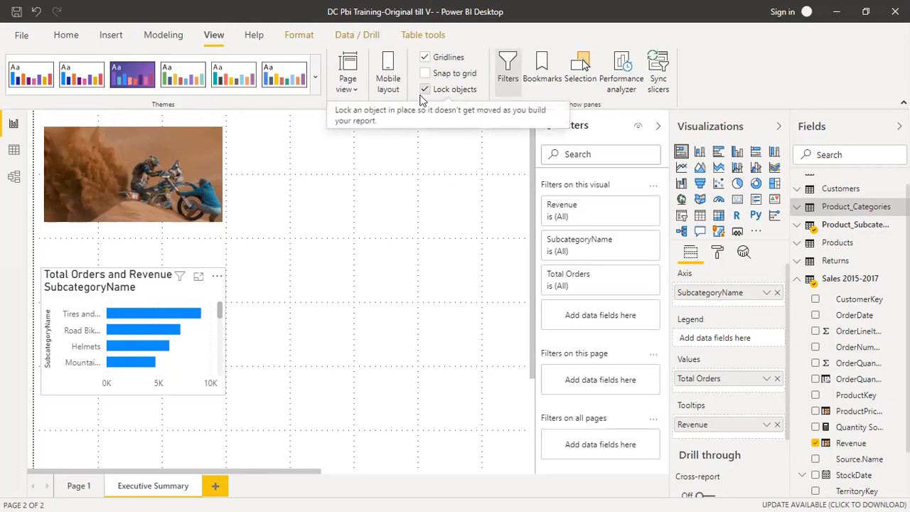
left_click(424, 89)
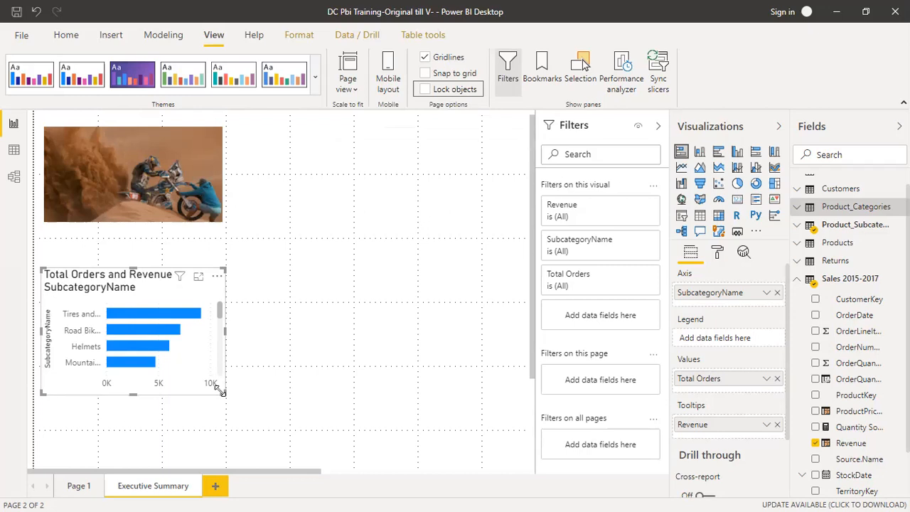
- Reposition the bar chart just below the picture and make it taller and wider until all subcategory names fit
left_click_drag(145, 270, 120, 251)
left_click_drag(231, 364, 231, 335)
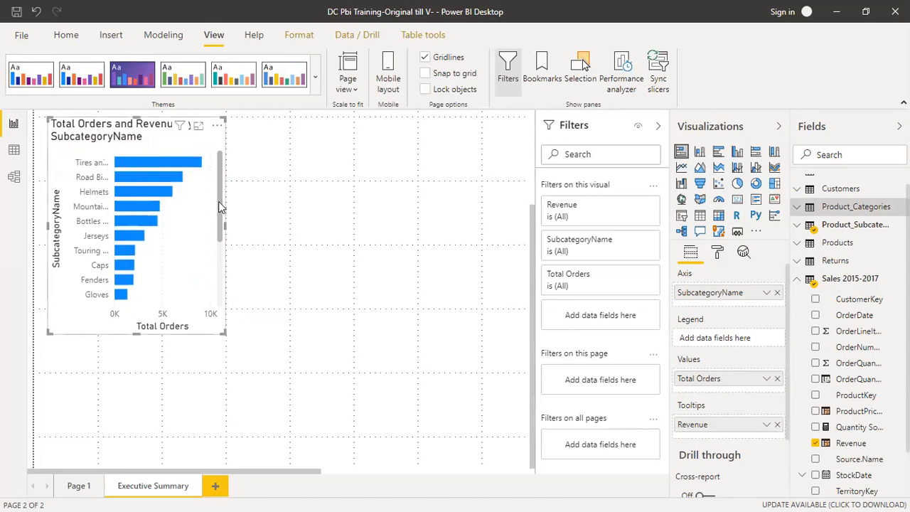
left_click_drag(222, 224, 229, 197)
left_click_drag(224, 332, 228, 423)
left_click(388, 226)
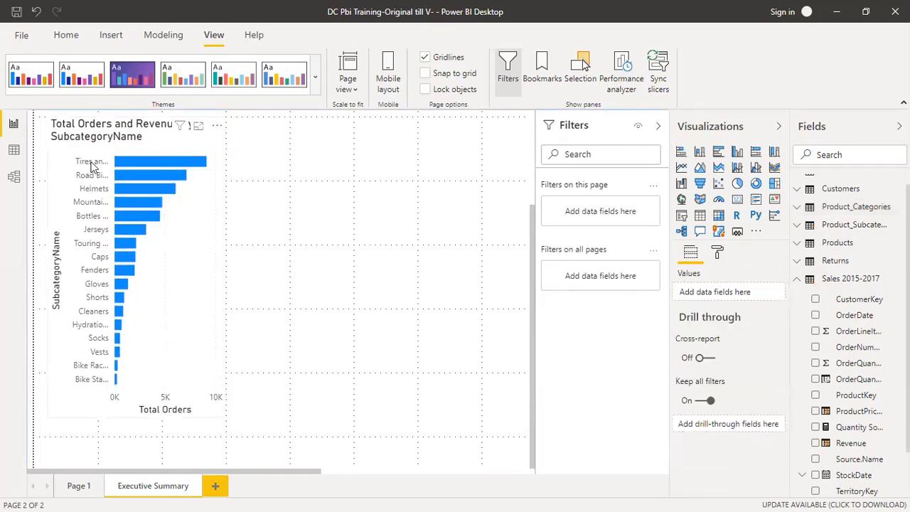
left_click(199, 267)
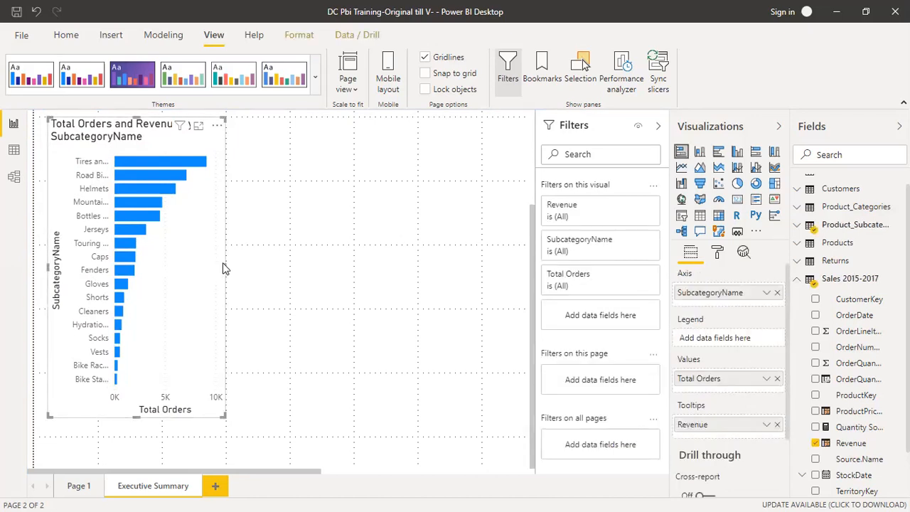
left_click_drag(224, 265, 326, 265)
- Examine the mobile layout of the Executive Summary page and the visuals available for it
left_click(388, 73)
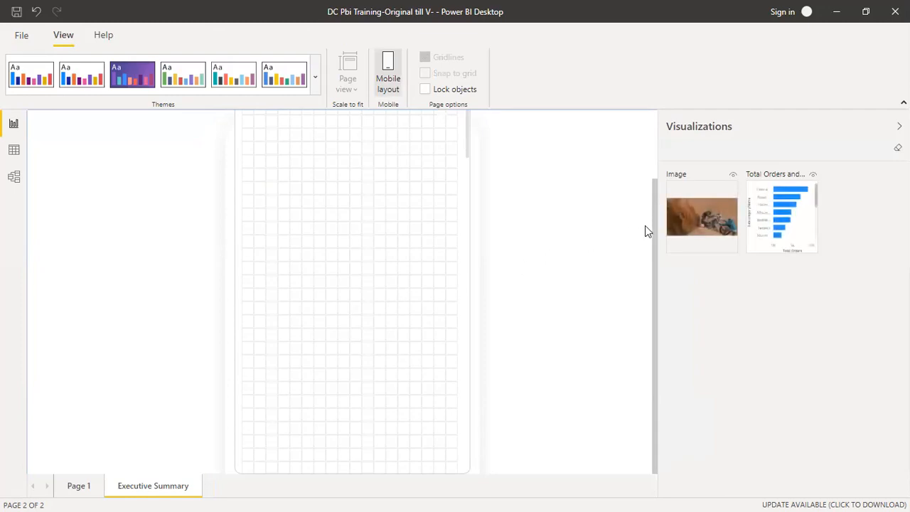
left_click_drag(655, 234, 646, 161)
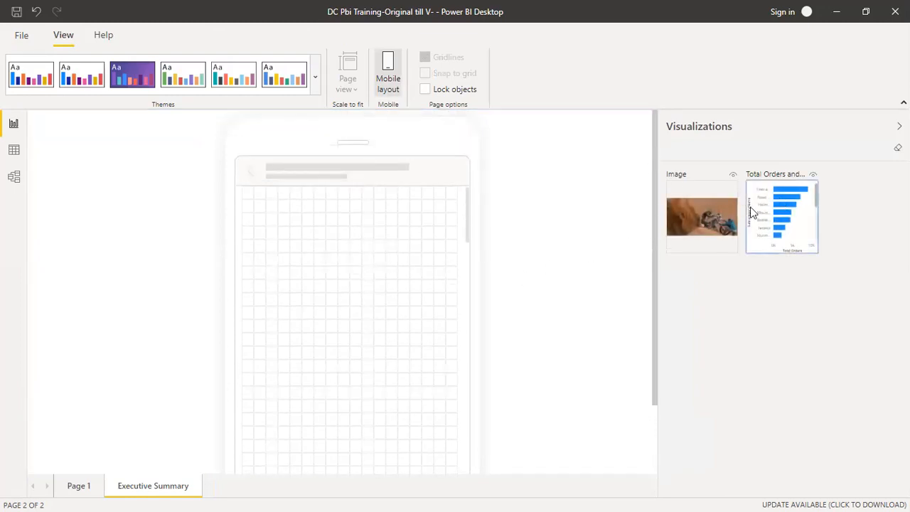
left_click(707, 206)
scroll(355, 334, "down", 5)
scroll(353, 340, "down", 5)
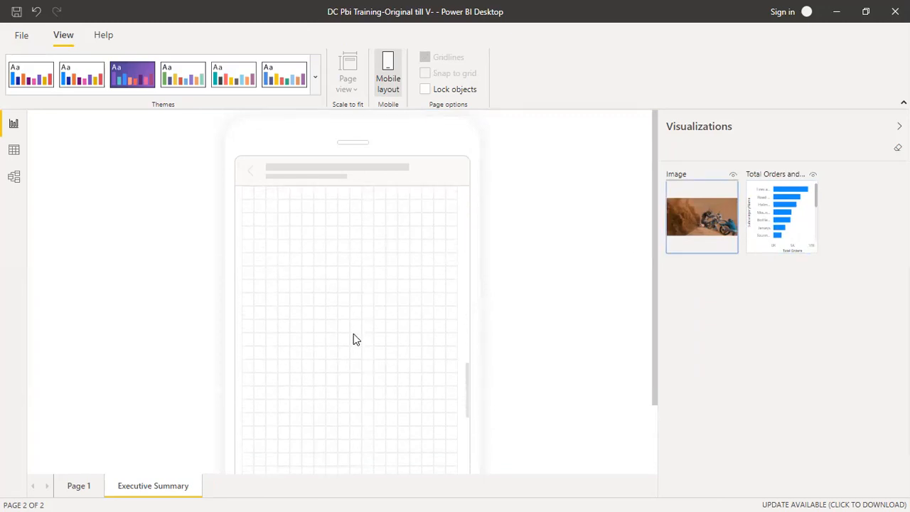
scroll(355, 339, "up", 10)
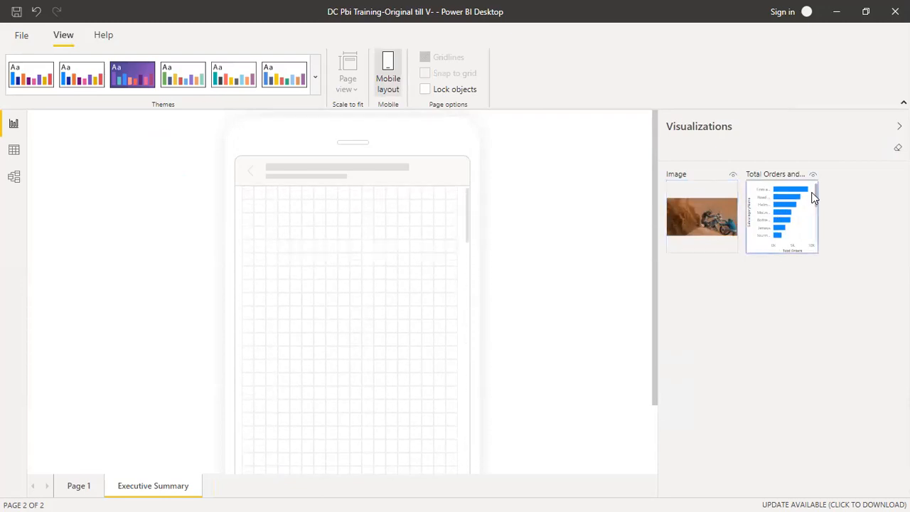
mouse_move(815, 195)
left_mouse_down()
mouse_move(817, 226)
mouse_move(814, 190)
mouse_move(813, 197)
left_mouse_up()
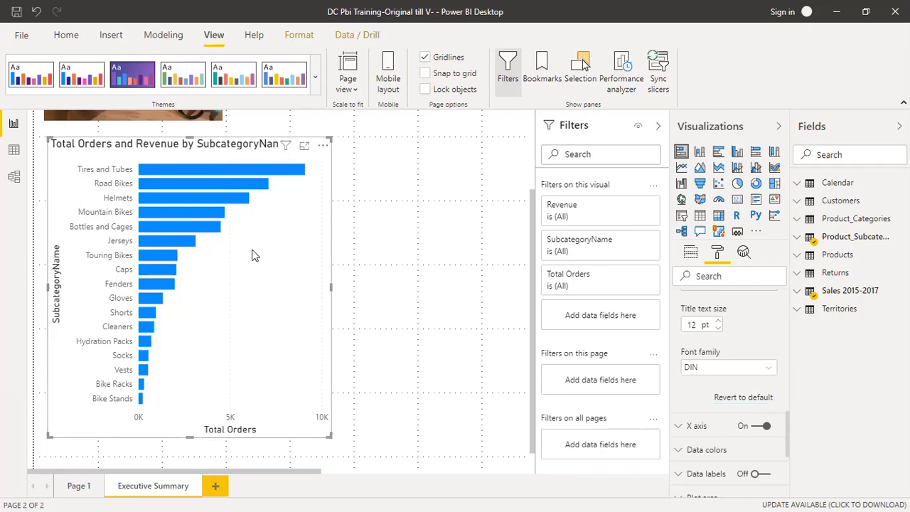
- Review the bar chart's field assignments and formatting categories, including the Y axis settings
left_click(690, 253)
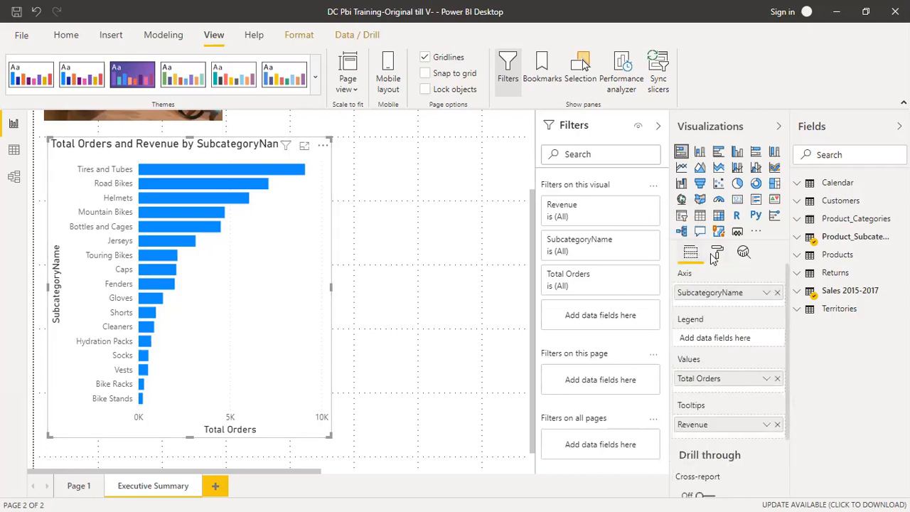
left_click(717, 254)
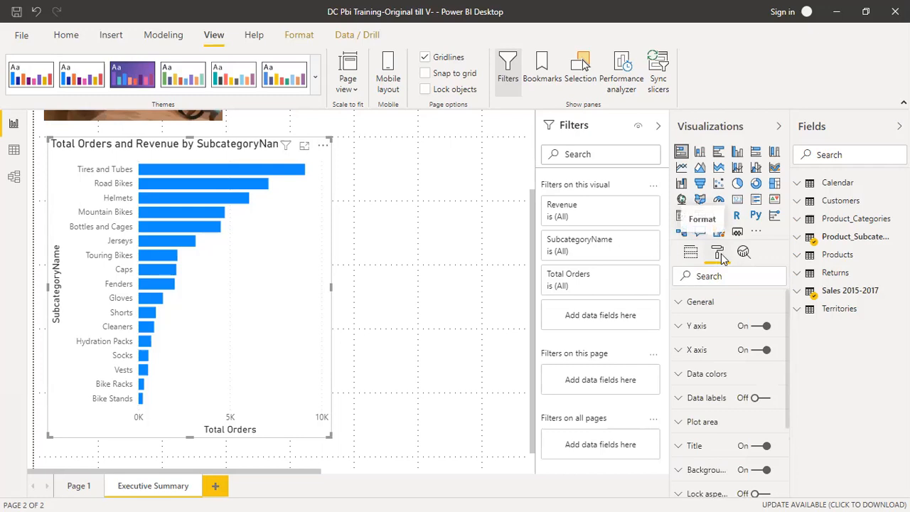
left_click_drag(787, 306, 788, 311)
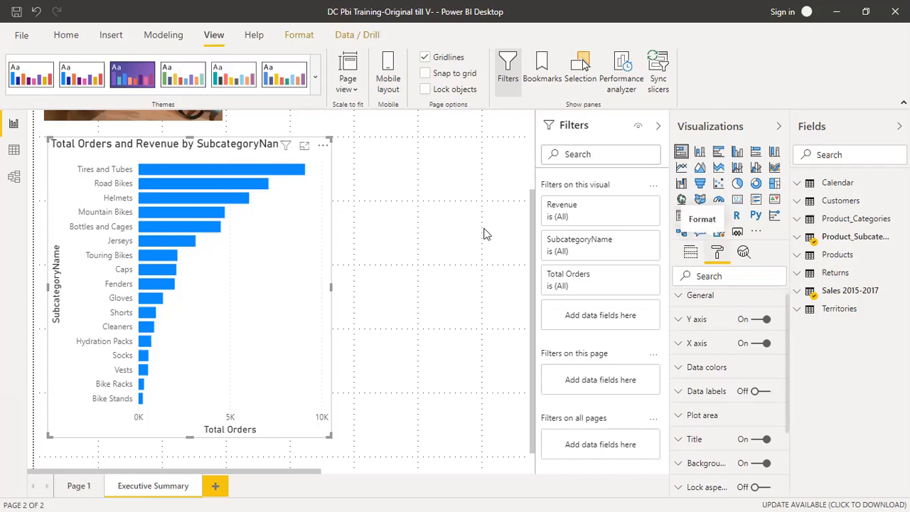
left_click(679, 321)
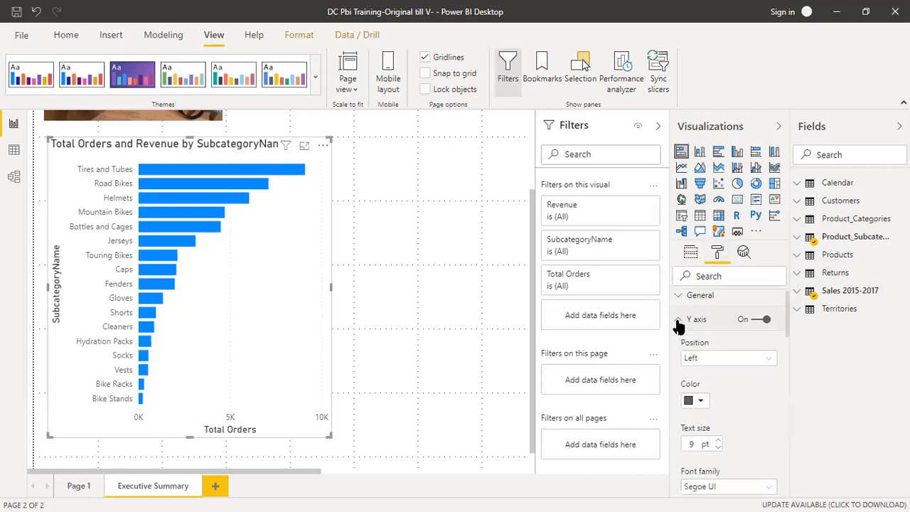
left_click(679, 321)
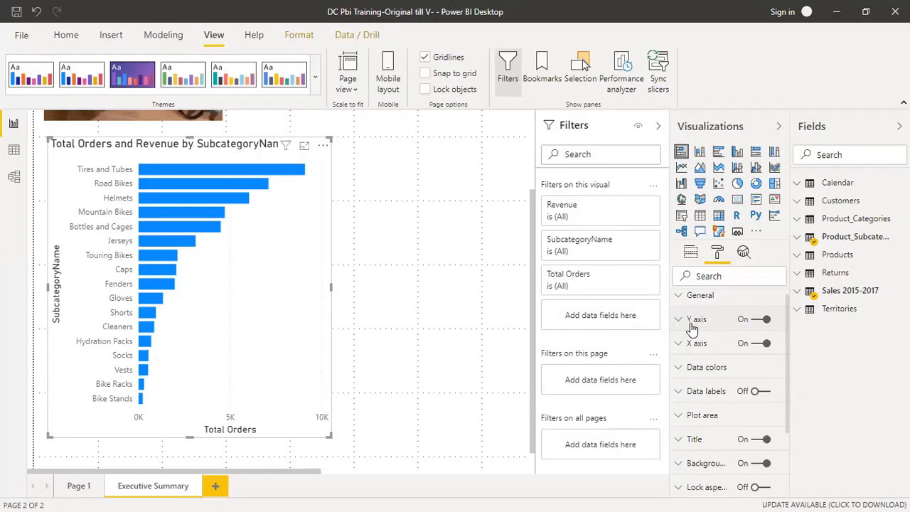
- Try hiding the bar chart's Y axis and X axis one after the other, turning each back on
left_click(755, 320)
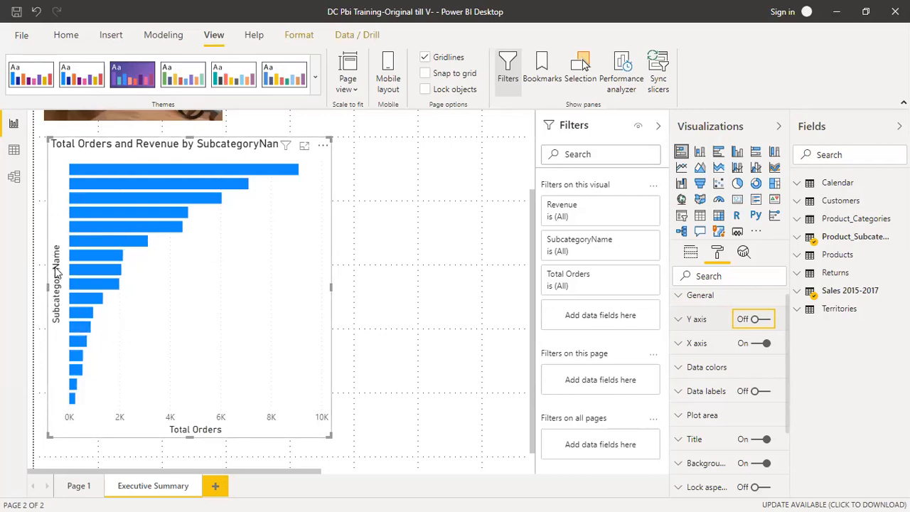
left_click(759, 319)
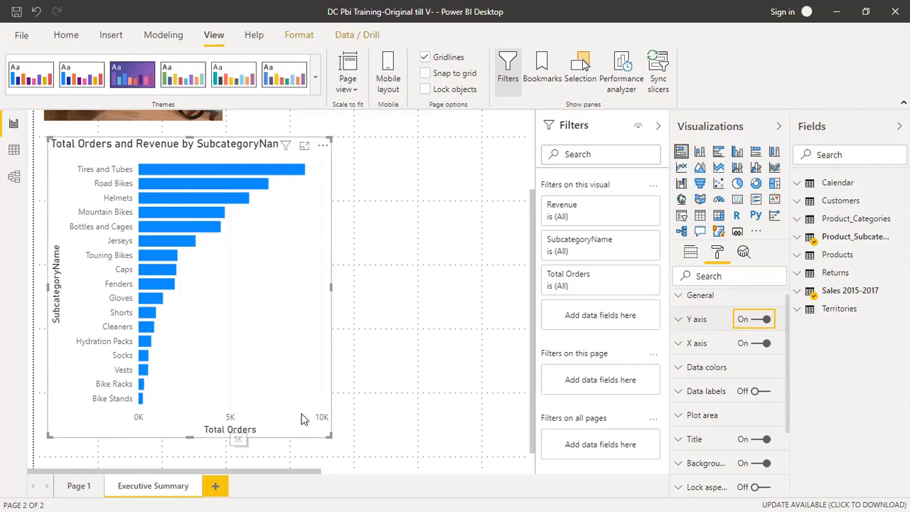
left_click(756, 350)
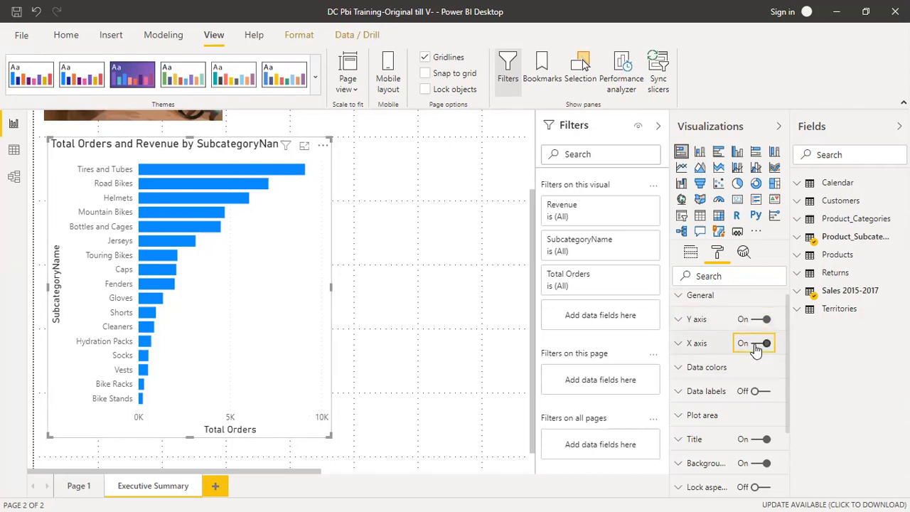
left_click(756, 347)
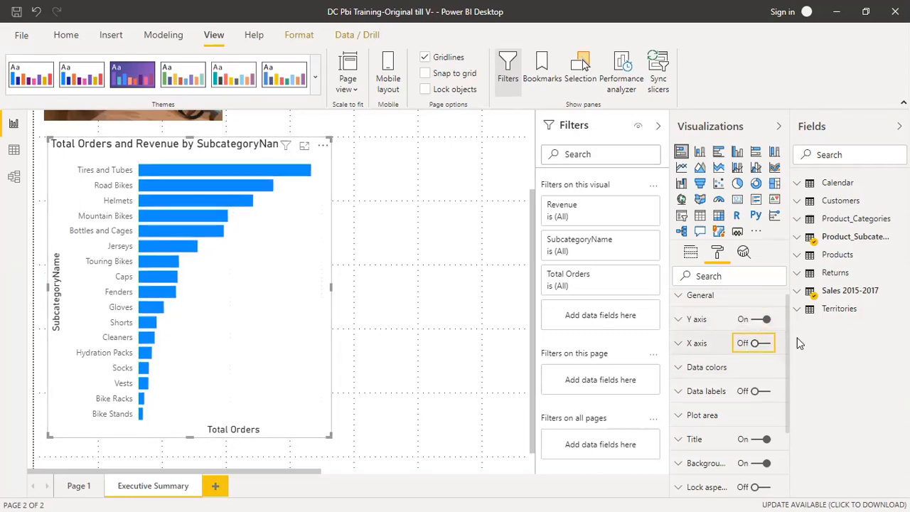
left_click(760, 347)
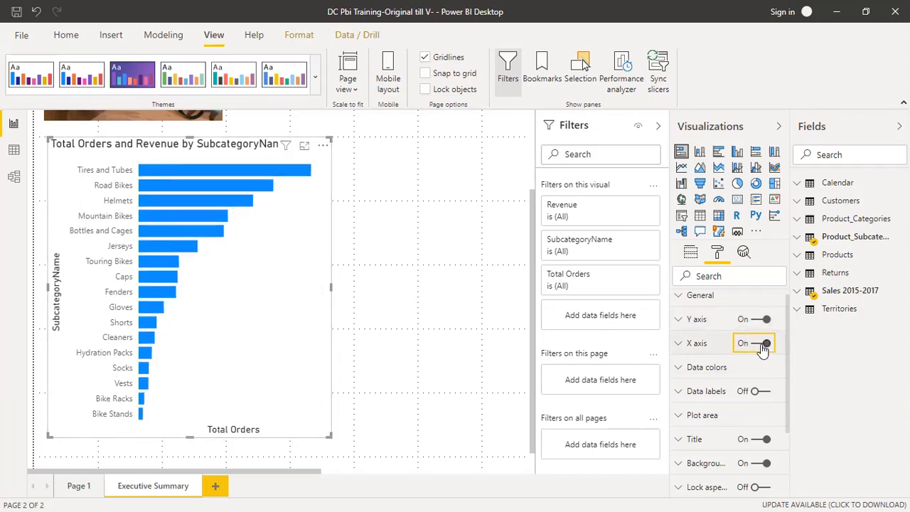
- Try the Right position for the bar chart's Y axis and set it back to Left
left_click(679, 322)
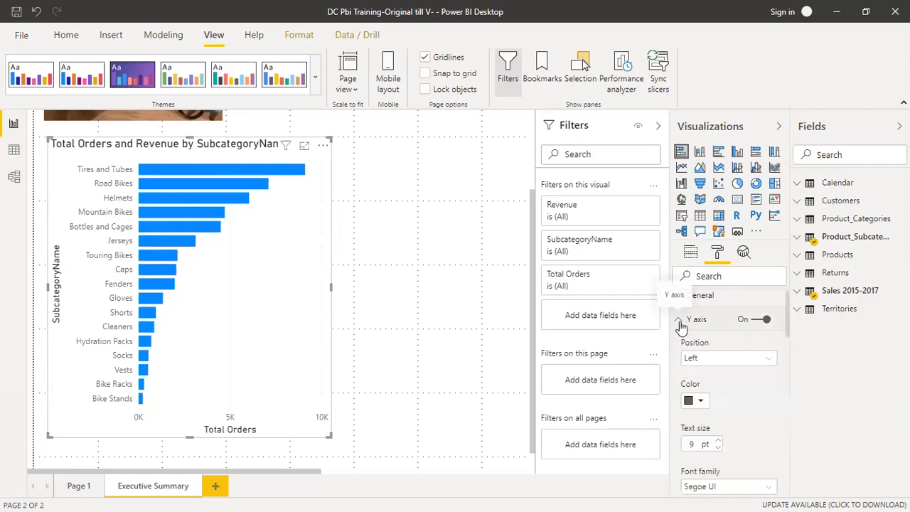
left_click(747, 359)
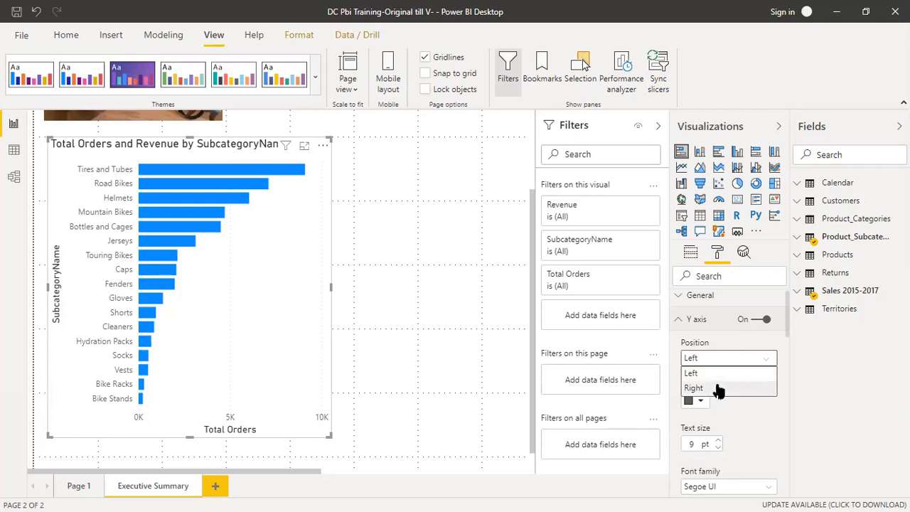
left_click(718, 390)
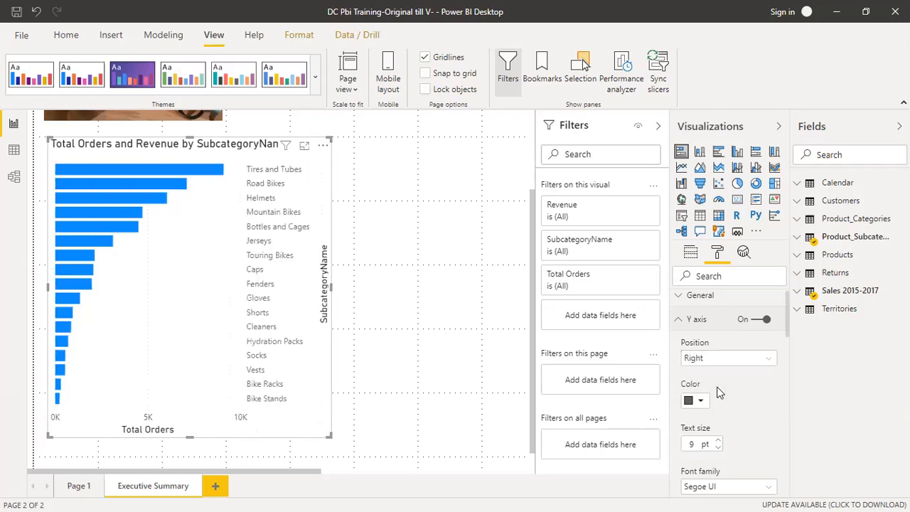
left_click(730, 361)
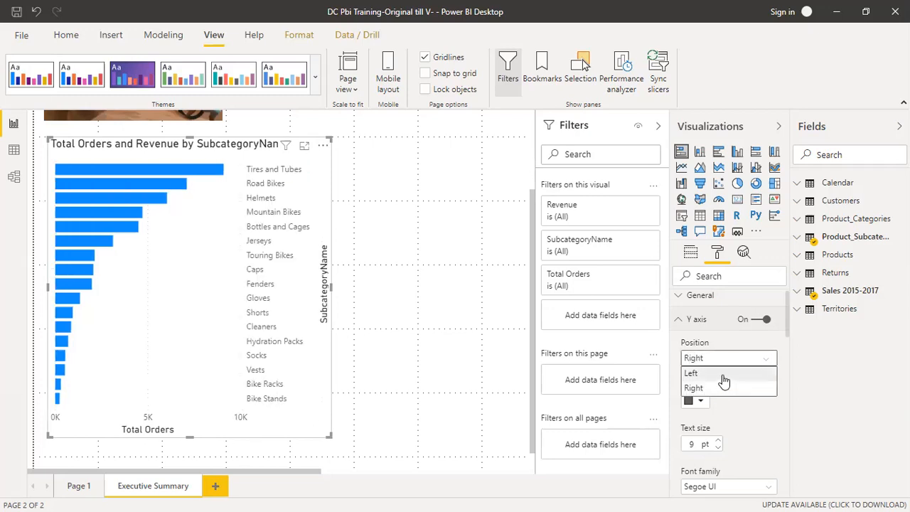
left_click(722, 370)
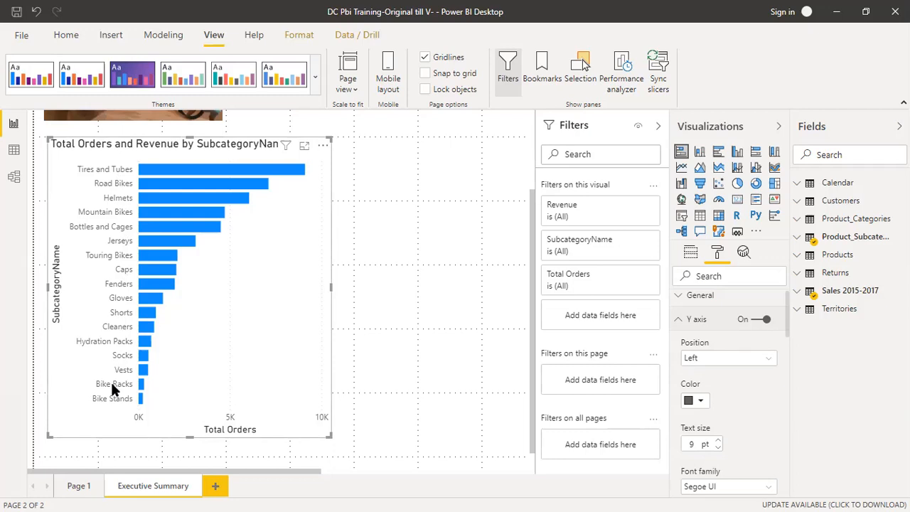
- Set the bar chart's Y axis label color to a dark red theme shade and its position to Right
left_click(700, 401)
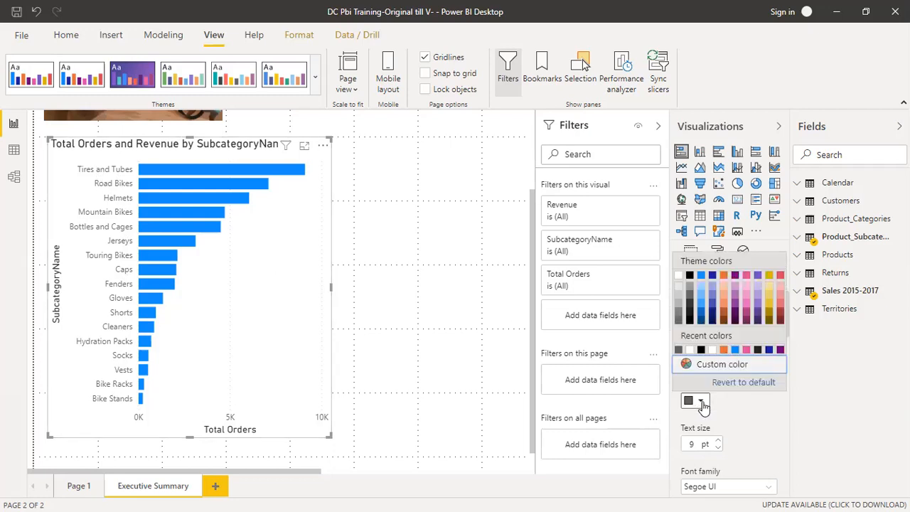
left_click(780, 319)
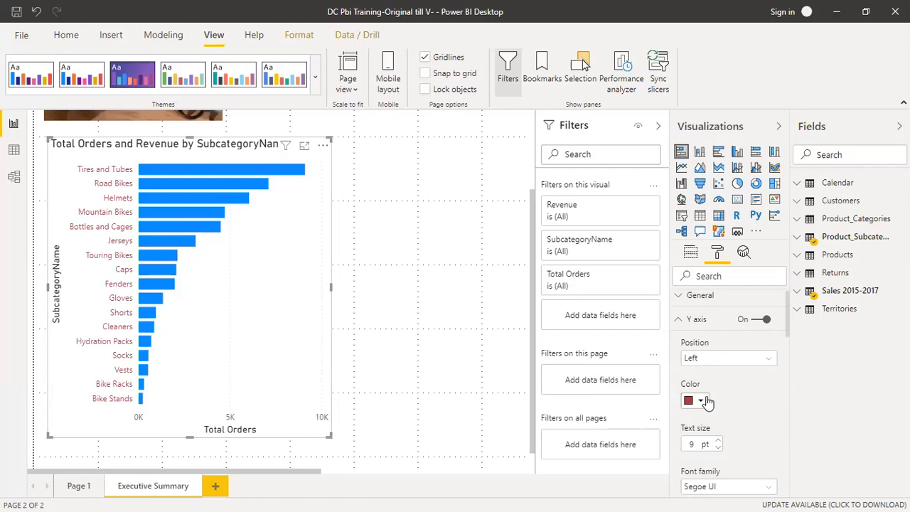
left_click(736, 362)
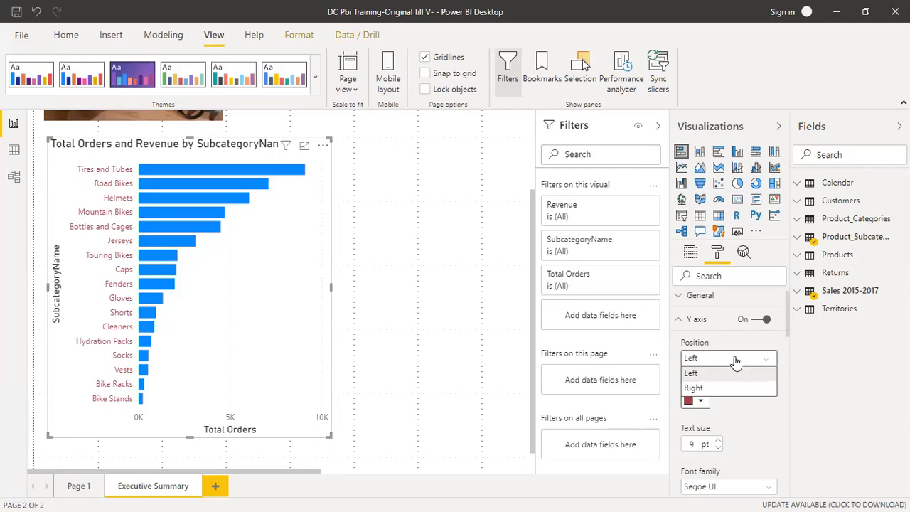
left_click(736, 363)
left_click(743, 361)
left_click(713, 388)
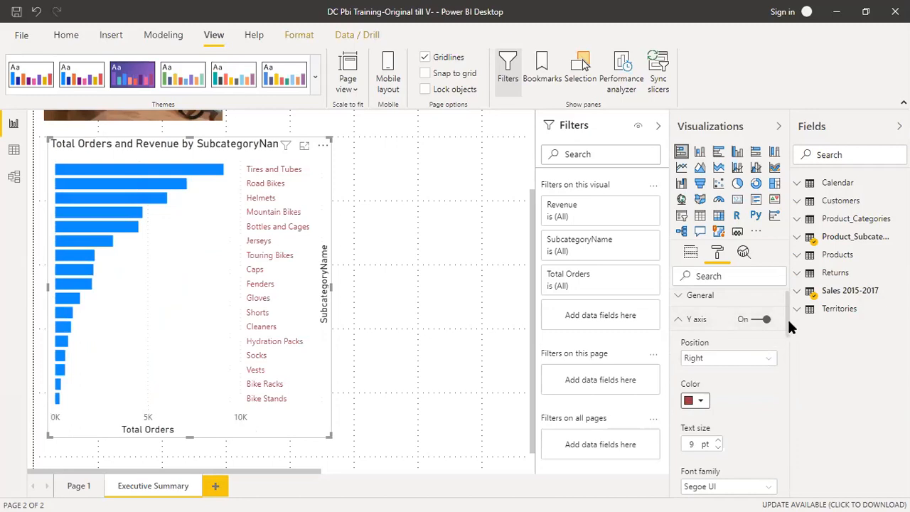
scroll(791, 327, "down", 3)
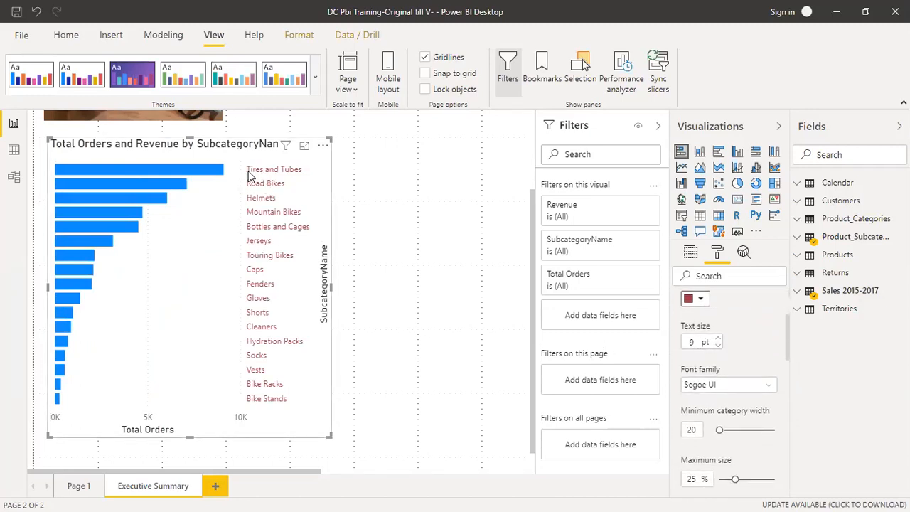
- Set the bar chart's Y axis labels to 12 pt text in the Comic Sans MS font
double_click(696, 342)
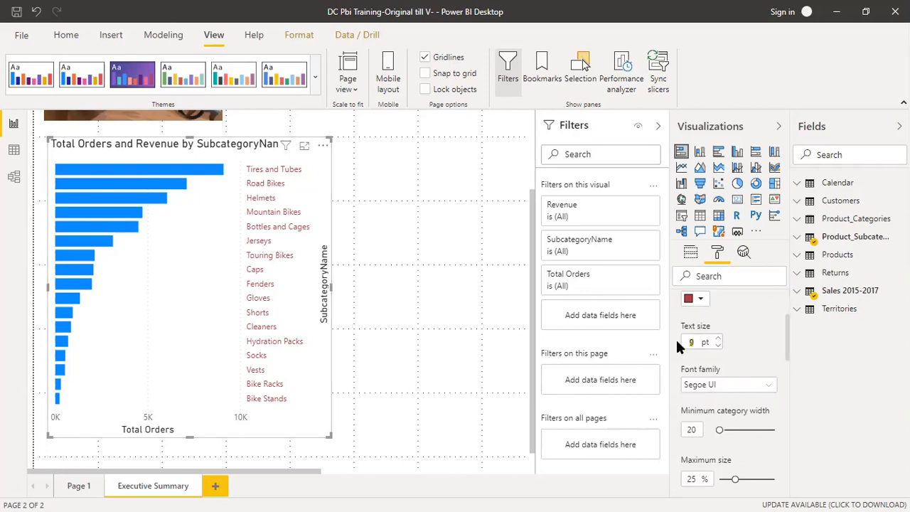
type("12")
key("Tab")
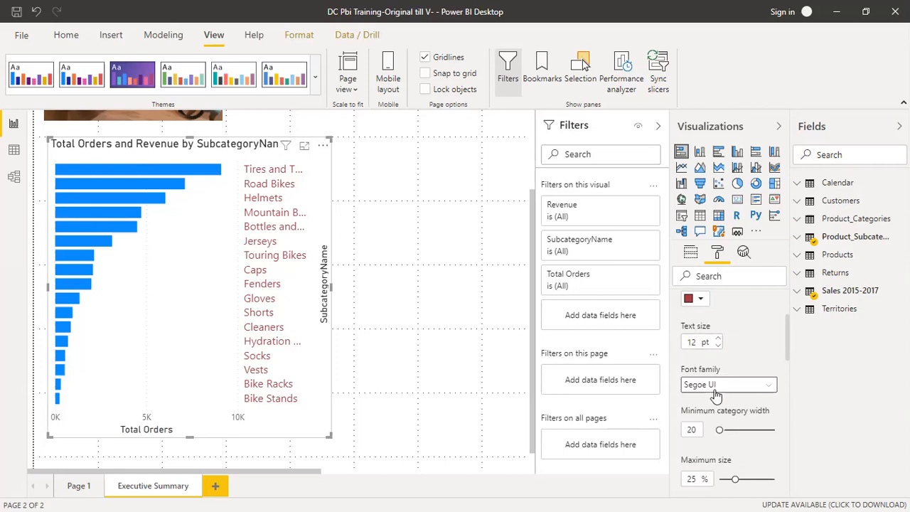
left_click(714, 386)
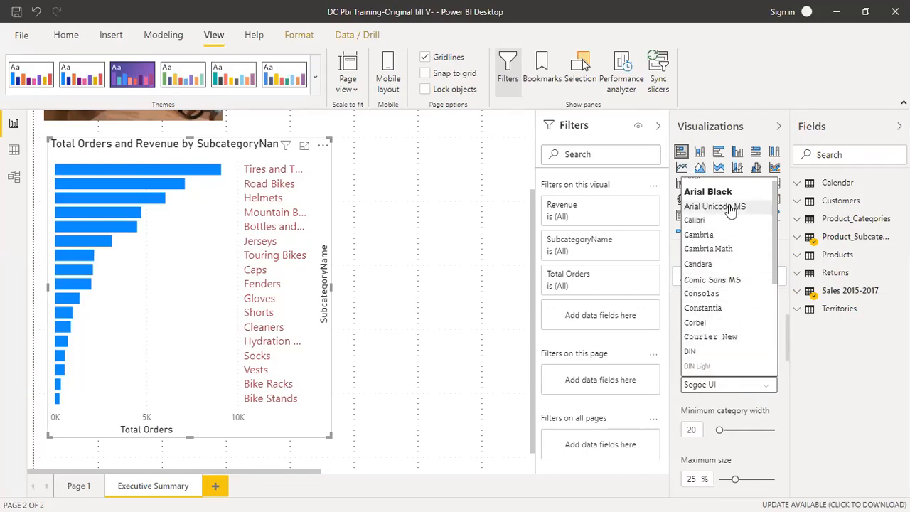
left_click(731, 279)
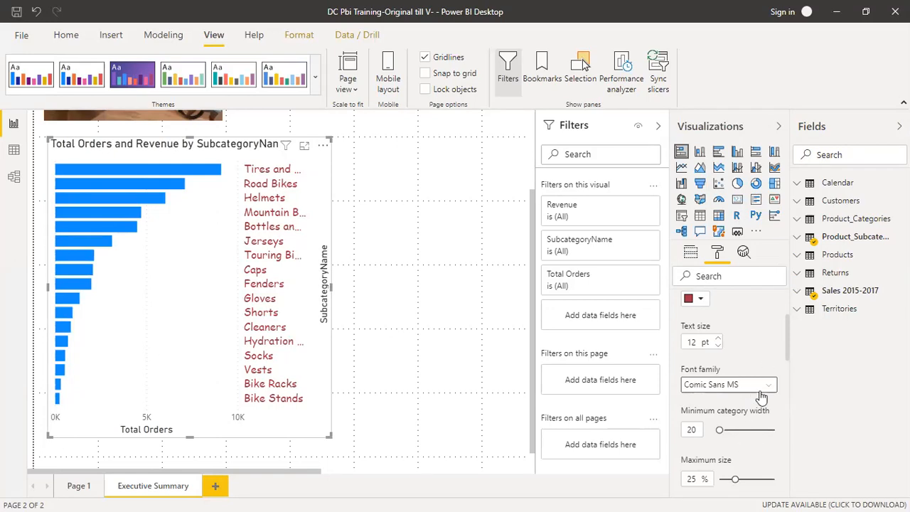
- Try a much larger minimum category width for the Y axis, set it back to 20, and enter 30
scroll(745, 432, "down", 2)
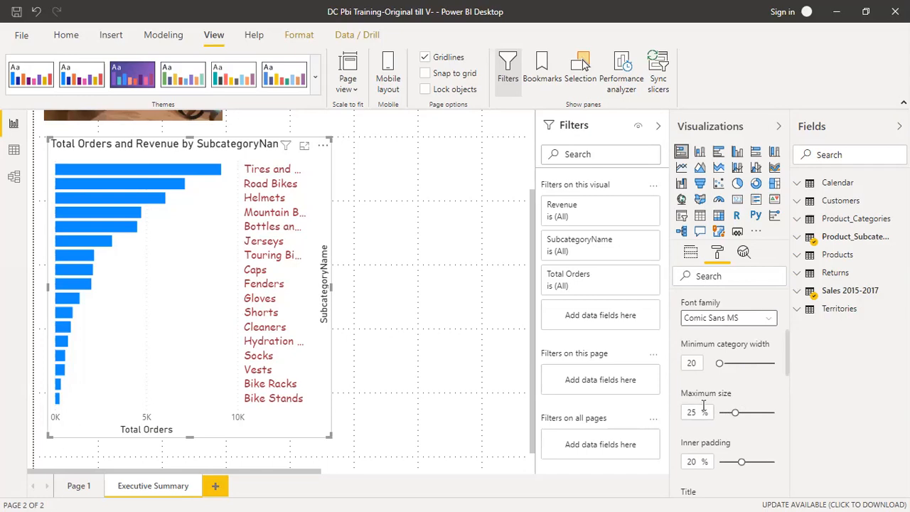
left_click(734, 362)
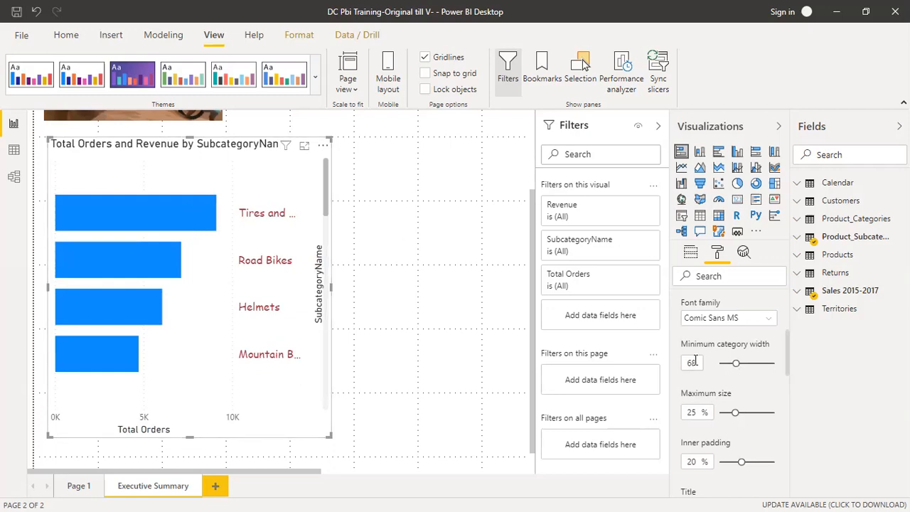
left_click_drag(697, 362, 685, 362)
type("20")
key("Tab")
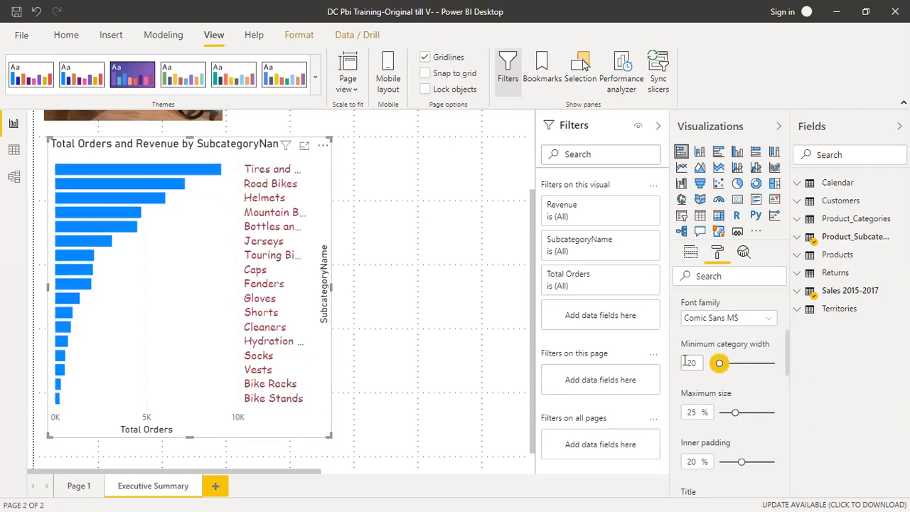
left_click(688, 360)
type("30")
key("Return")
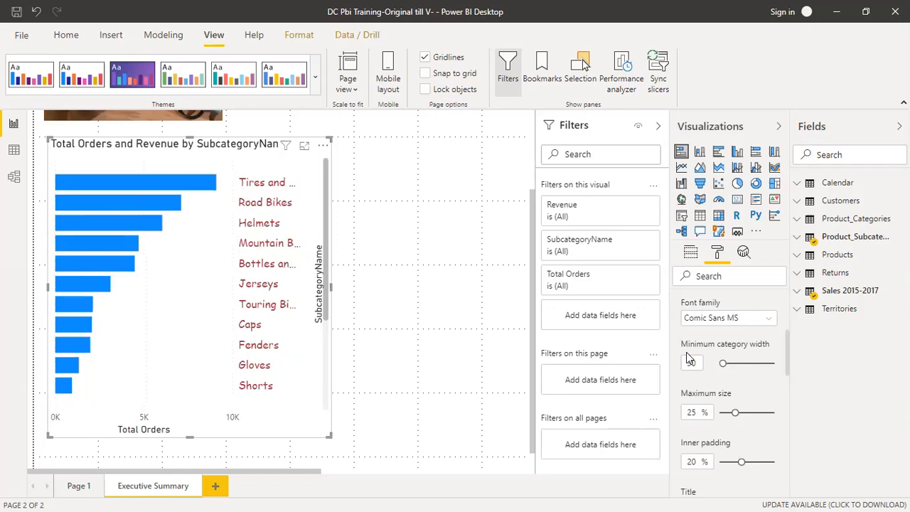
- Make the bar chart slightly taller by extending its lower edge, and check the categories it shows
left_click_drag(326, 434, 327, 456)
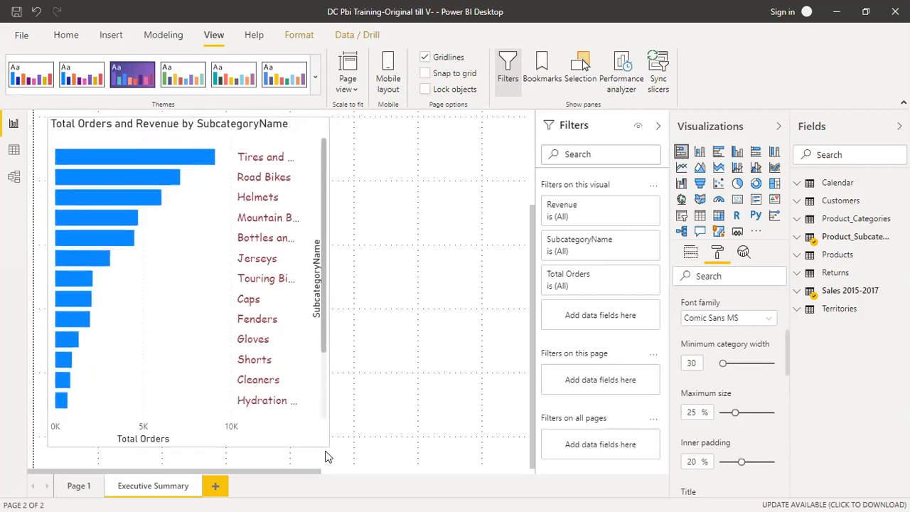
scroll(327, 413, "down", 2)
scroll(327, 414, "down", 2)
scroll(316, 298, "up", 4)
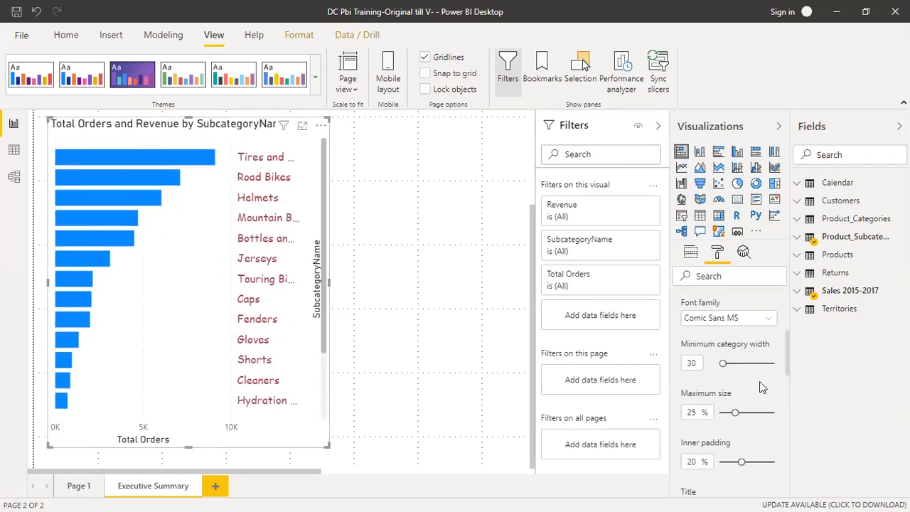
- Reduce the Y axis inner padding to 0% and turn off the Y axis title
scroll(761, 381, "down", 2)
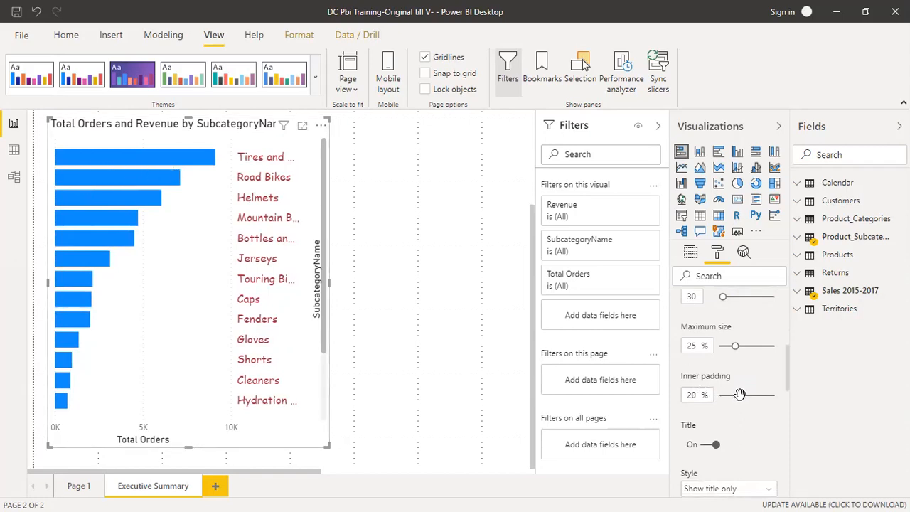
left_click_drag(741, 394, 711, 395)
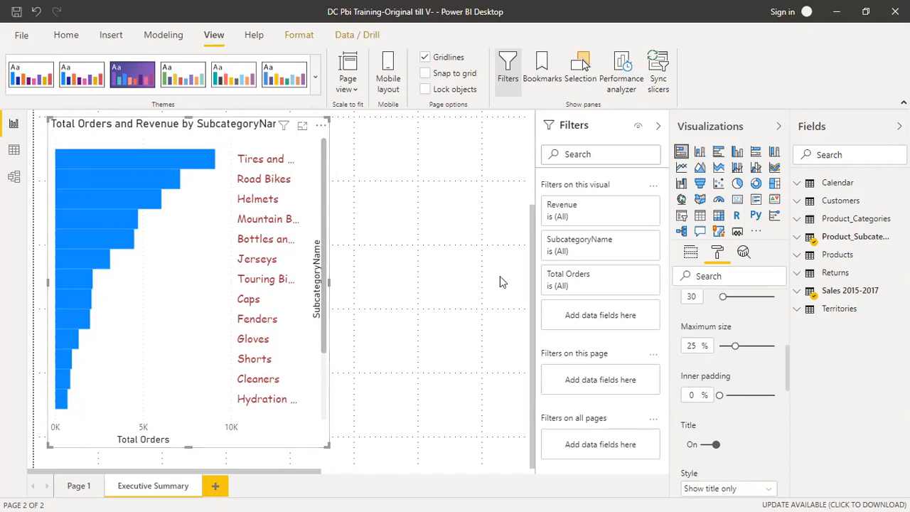
scroll(787, 380, "down", 2)
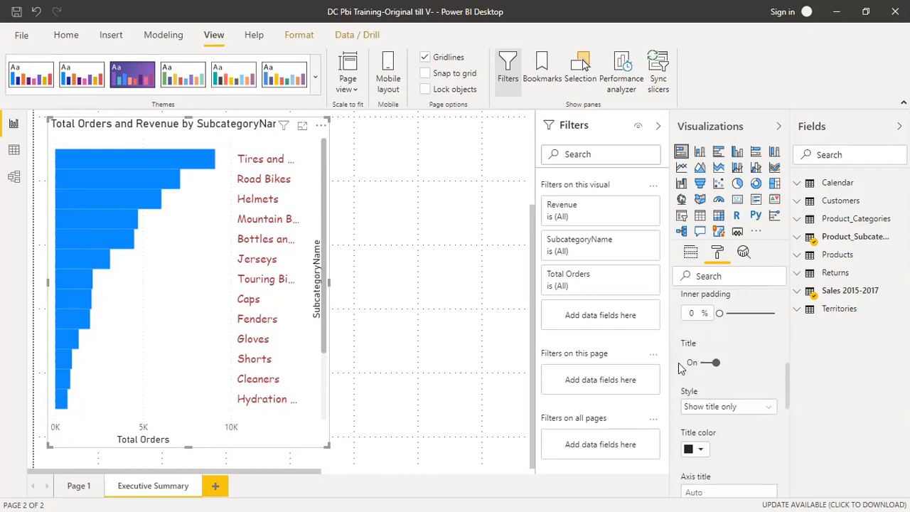
left_click(705, 364)
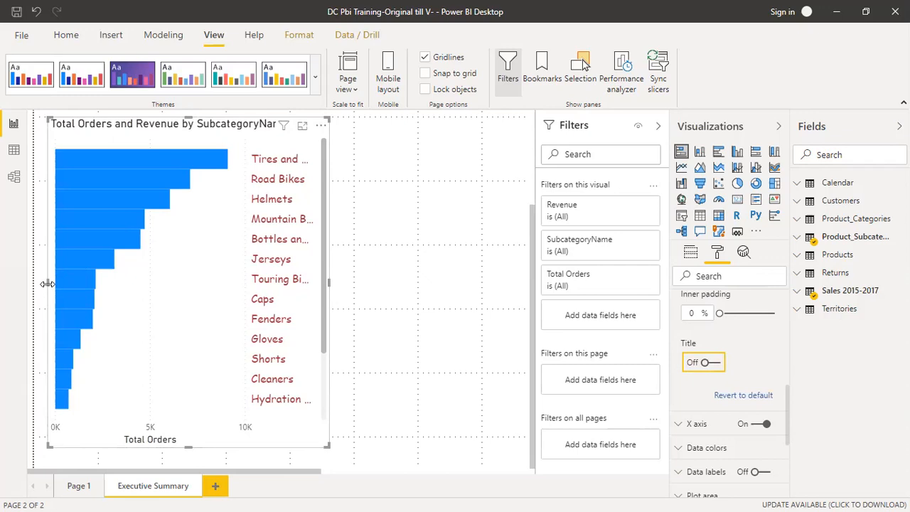
- Widen the bar chart on both sides, mostly to the right, to give the category labels more room
mouse_move(47, 283)
left_mouse_down()
mouse_move(74, 287)
mouse_move(42, 285)
left_mouse_up()
left_click_drag(329, 281, 457, 296)
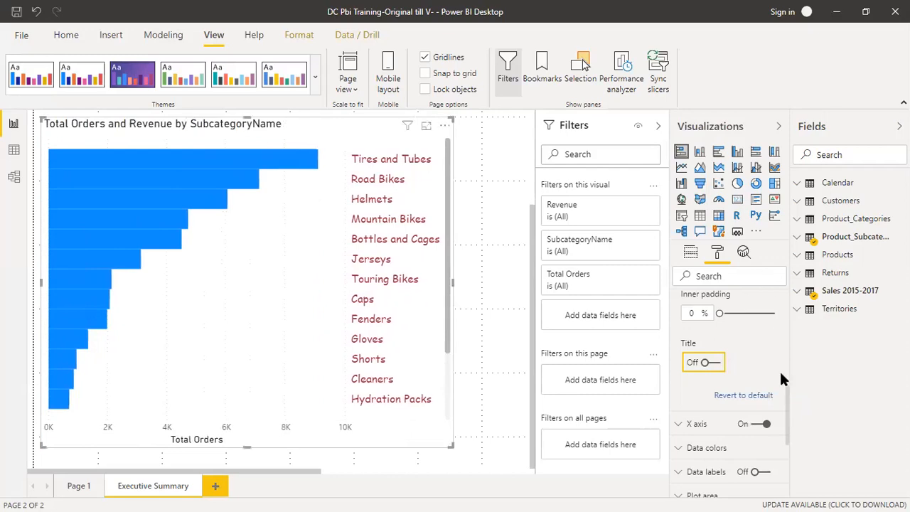
- Toggle the Y axis title on and off again, and revert all Y axis settings to their defaults
left_click(717, 364)
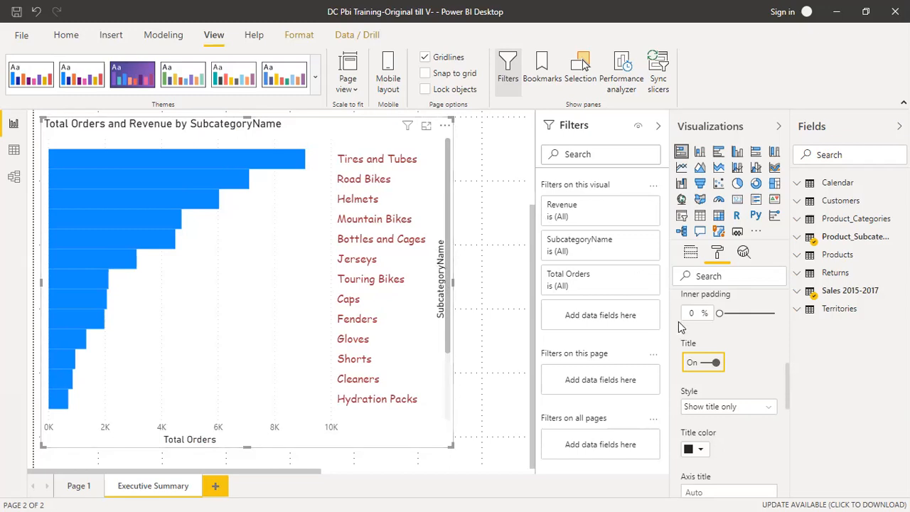
left_click(704, 363)
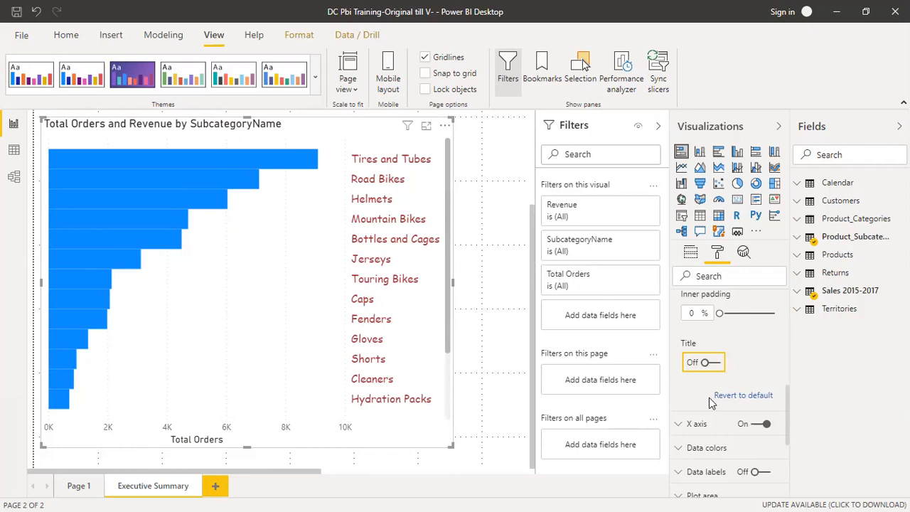
left_click(735, 400)
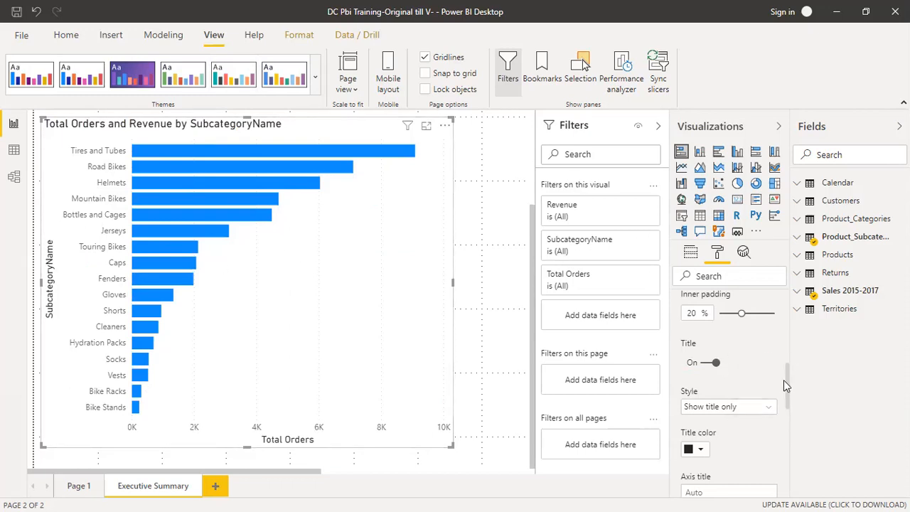
scroll(788, 389, "down", 5)
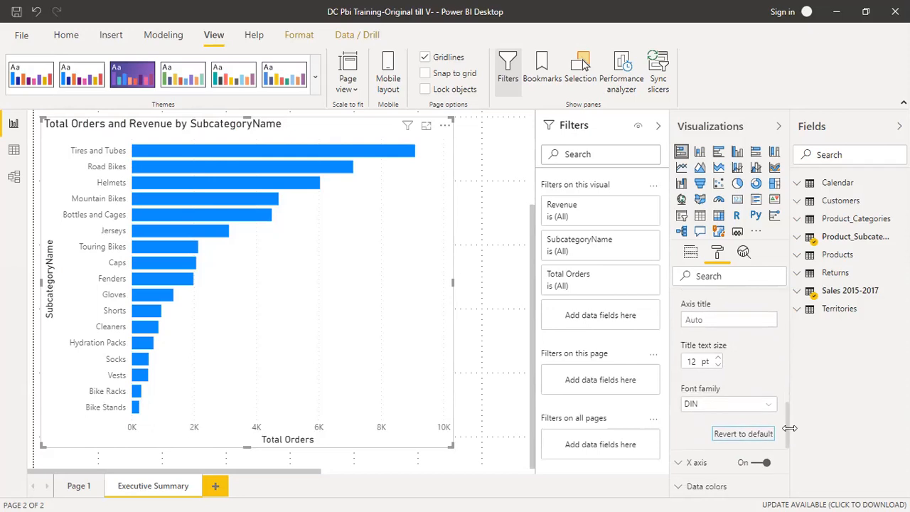
left_click_drag(790, 427, 767, 320)
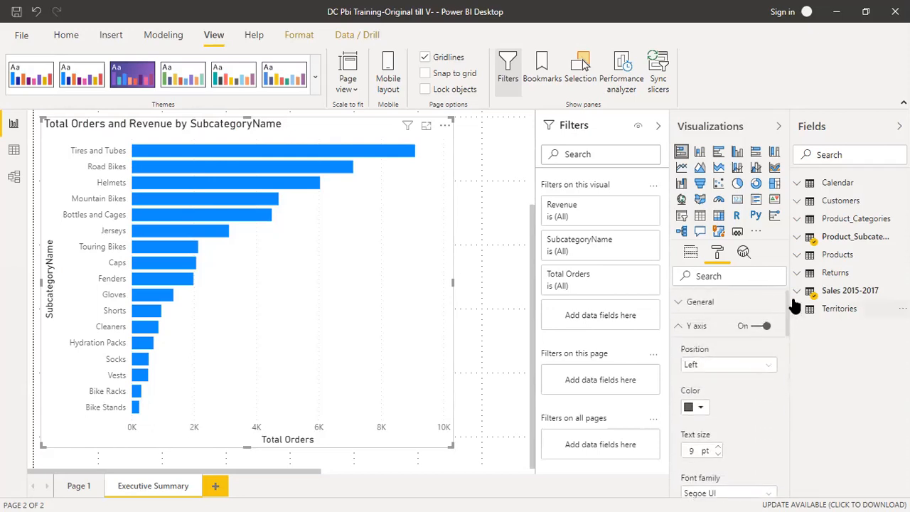
left_click(679, 329)
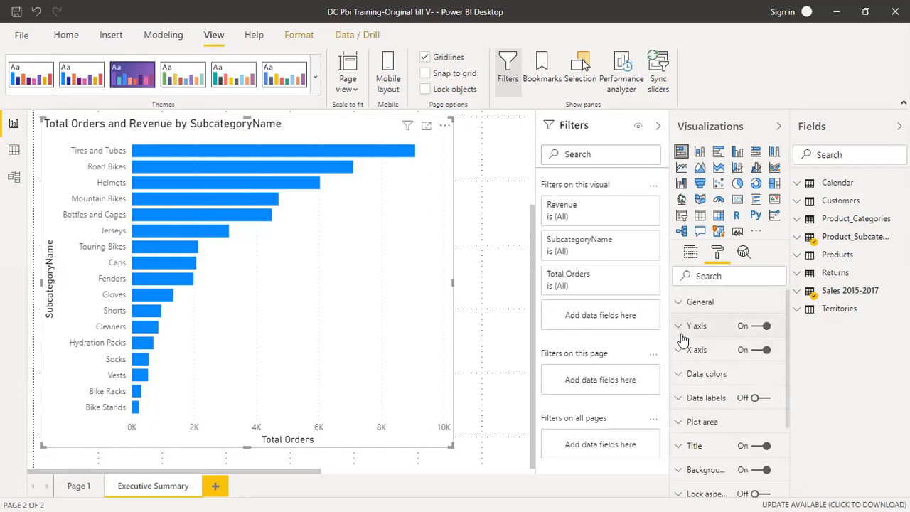
- Review the bar chart's X axis settings, including the scale, text and display unit options
left_click(678, 350)
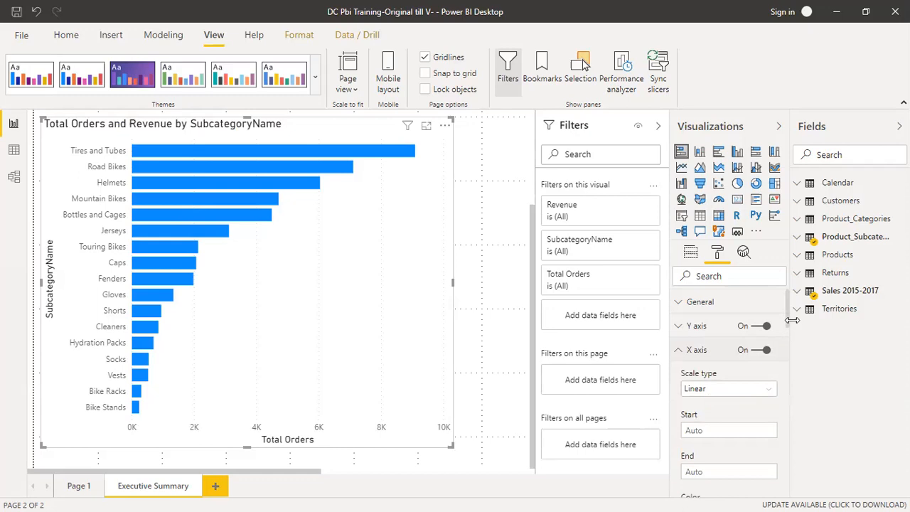
scroll(787, 322, "down", 5)
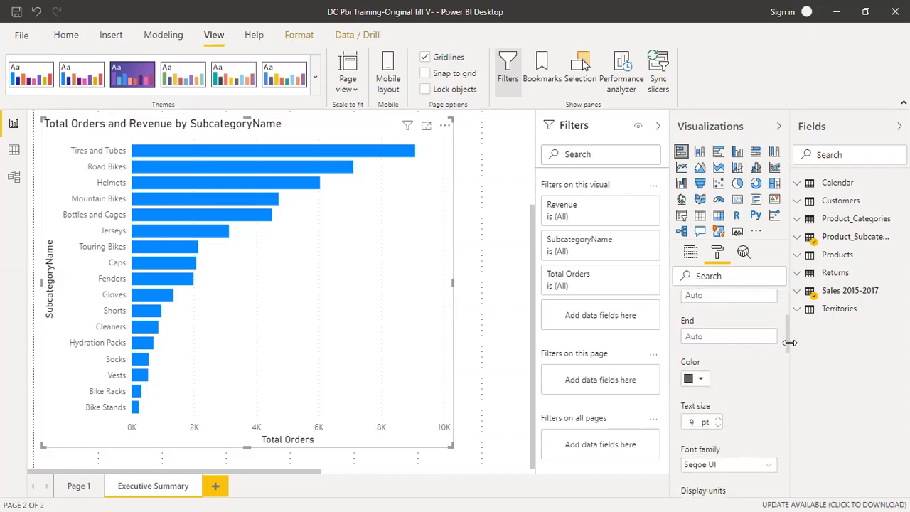
scroll(791, 350, "down", 1)
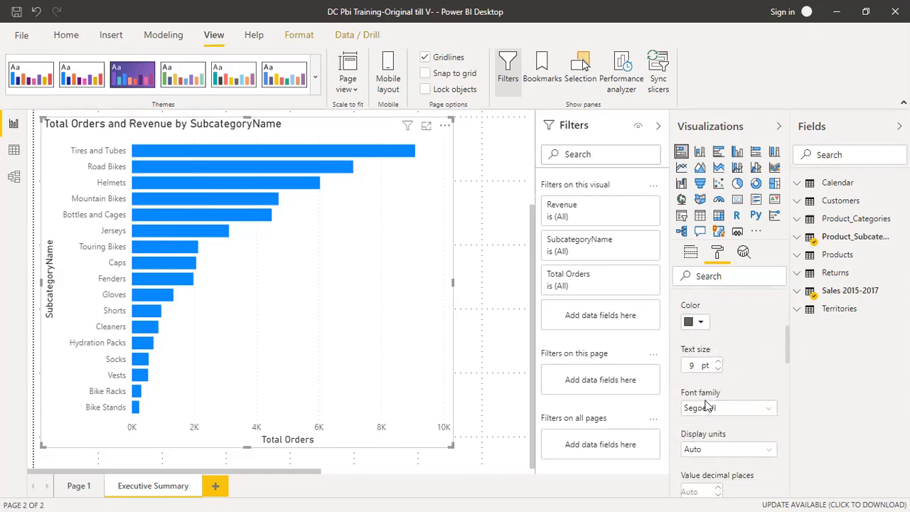
mouse_move(786, 349)
left_mouse_down()
mouse_move(787, 381)
mouse_move(782, 365)
left_mouse_up()
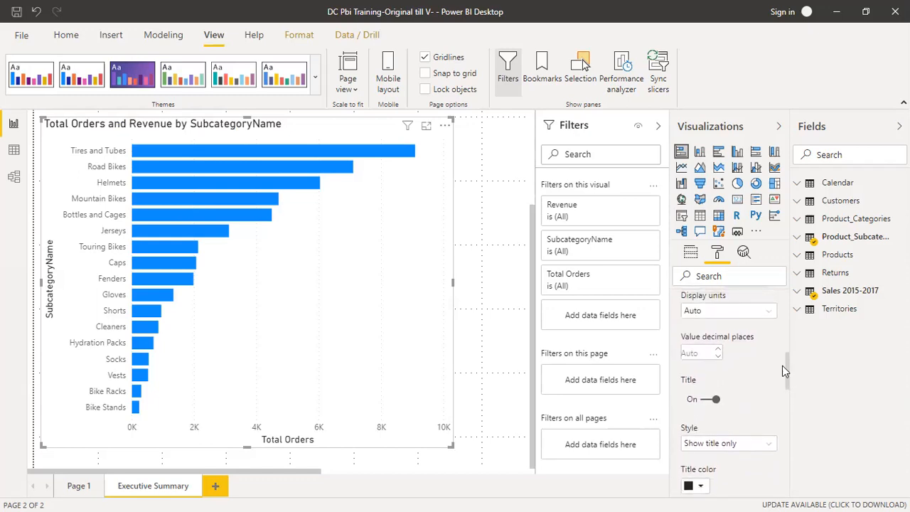
left_click(735, 317)
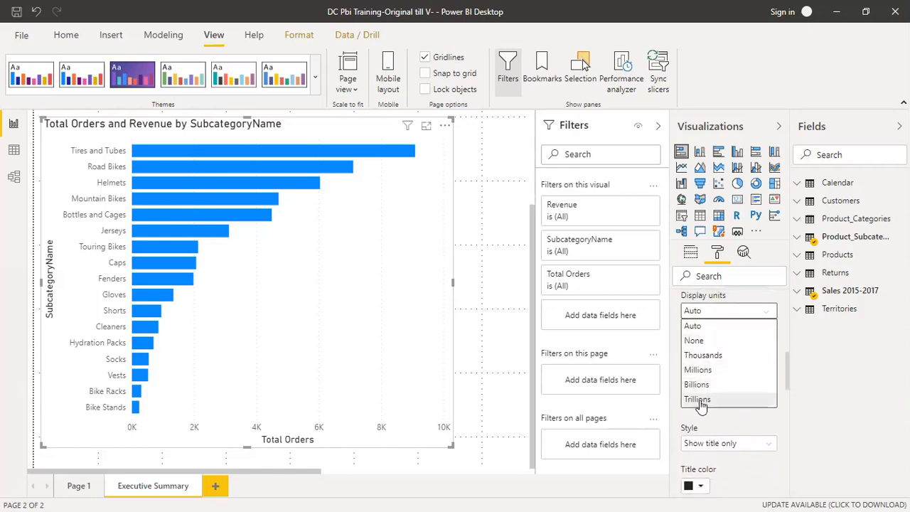
left_click(811, 408)
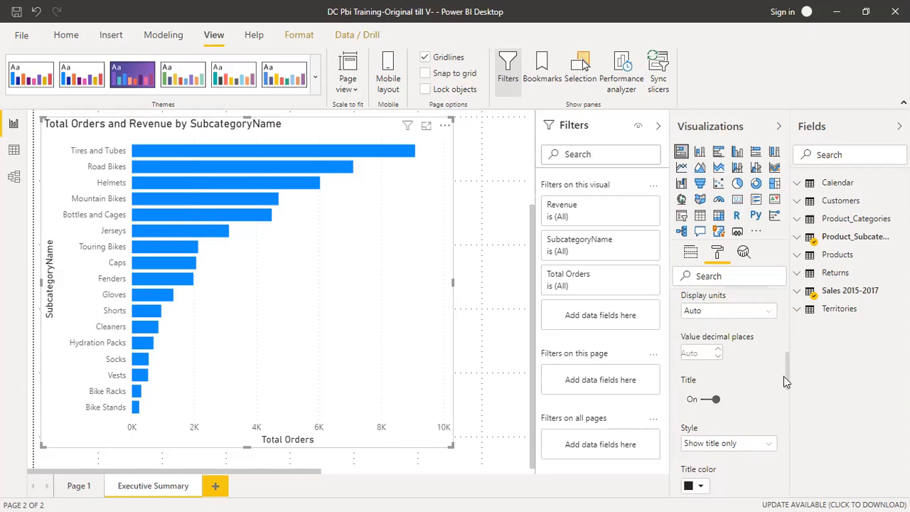
- Try hiding the X axis title, turn it back on, and review the title style options
left_click(707, 399)
left_click(714, 400)
left_click(717, 402)
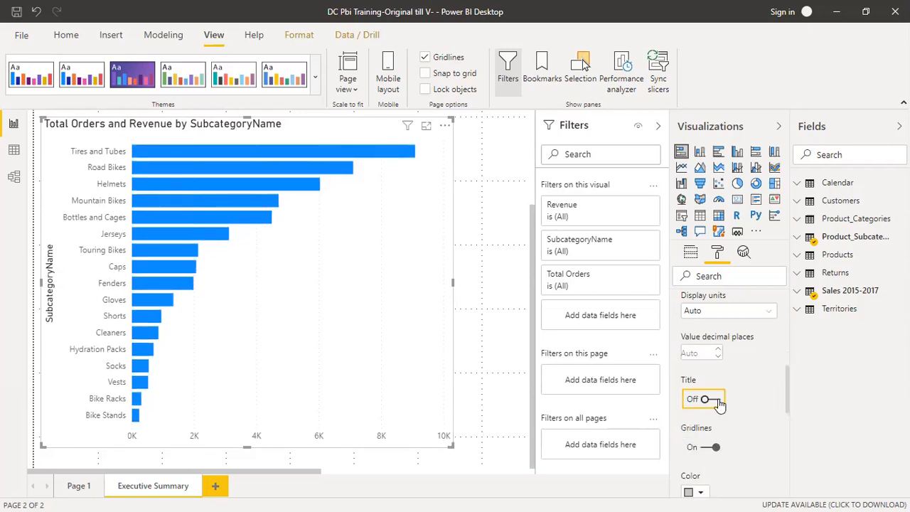
left_click(717, 400)
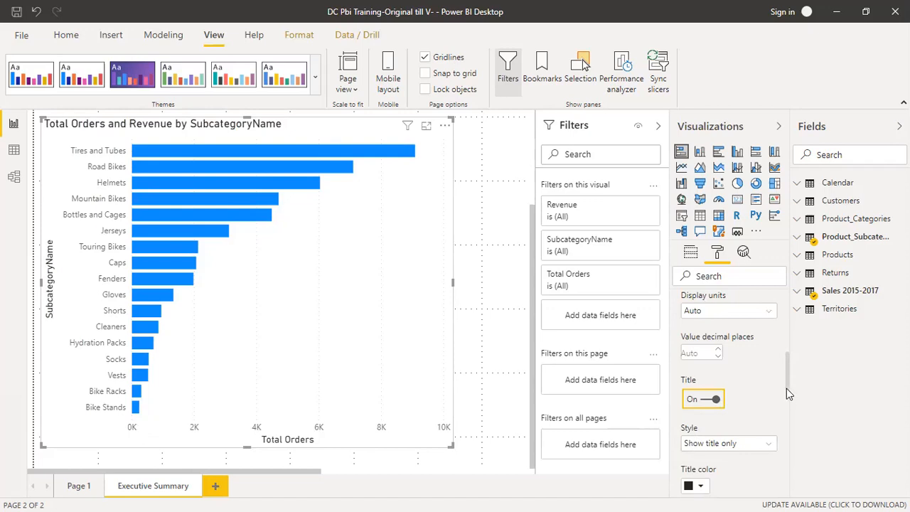
scroll(786, 377, "down", 3)
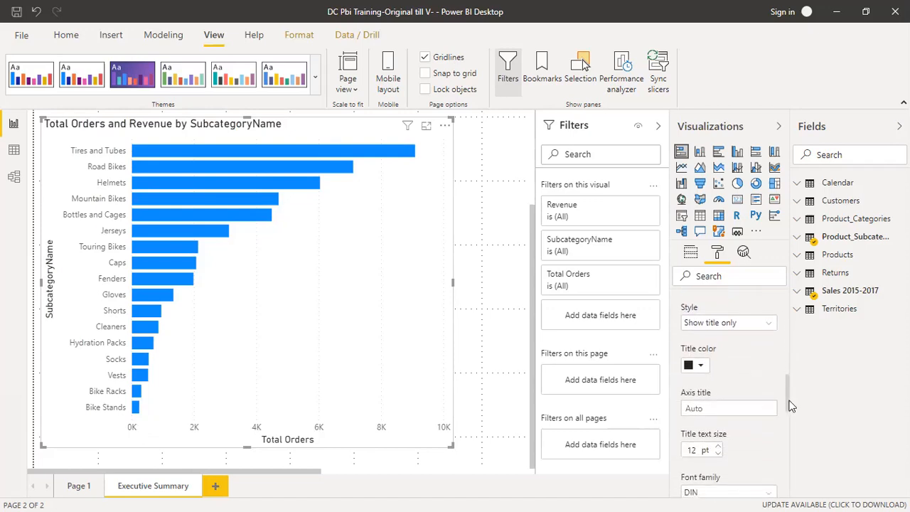
left_click(717, 324)
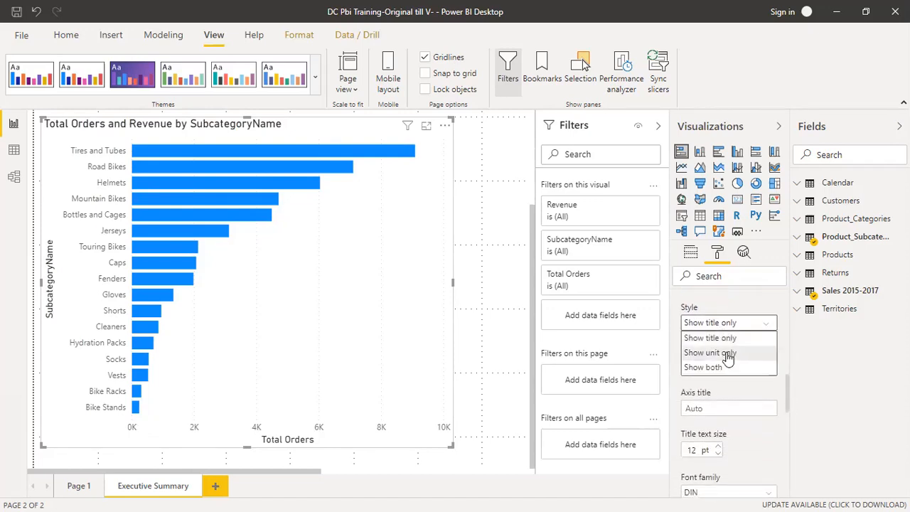
left_click(751, 299)
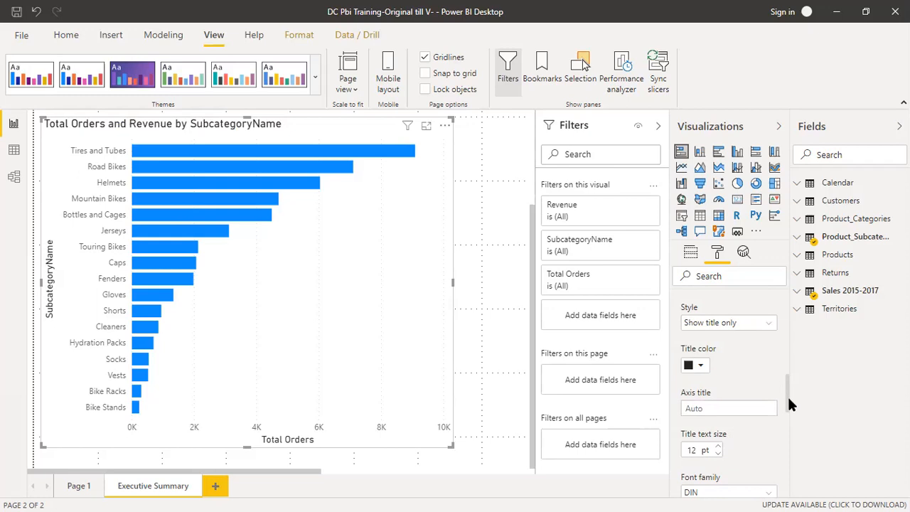
- Try hiding the bar chart's X axis gridlines and turn them back on
left_click_drag(788, 398, 790, 437)
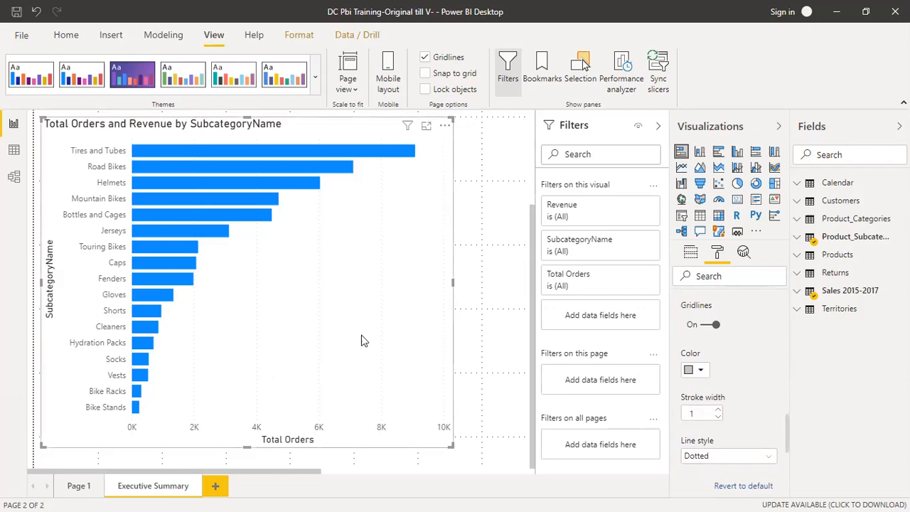
left_click(709, 325)
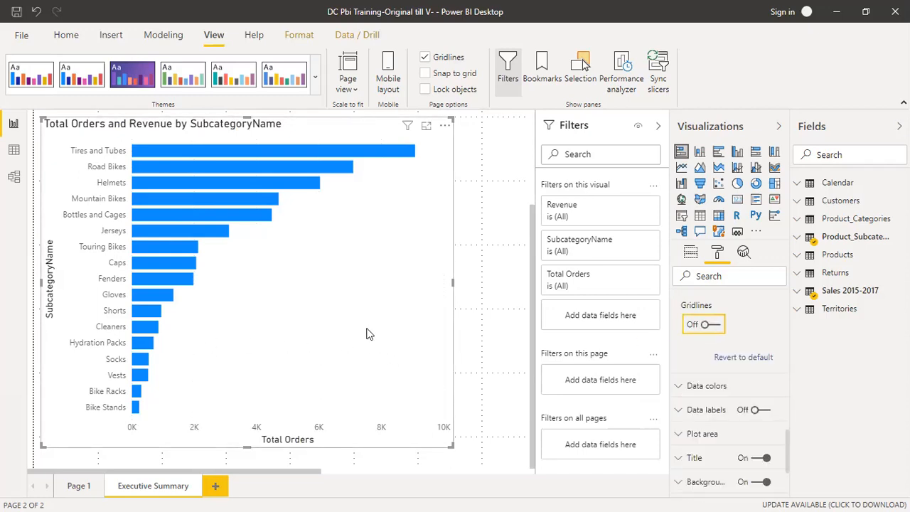
left_click(716, 327)
- Try dark red X axis gridlines with a stroke width of 4, and revert the X axis settings to their defaults
left_click(700, 370)
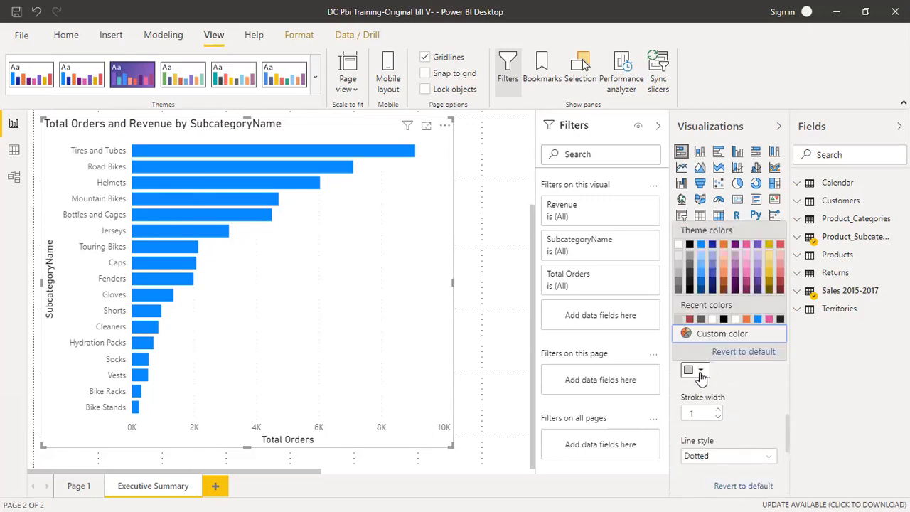
left_click(778, 283)
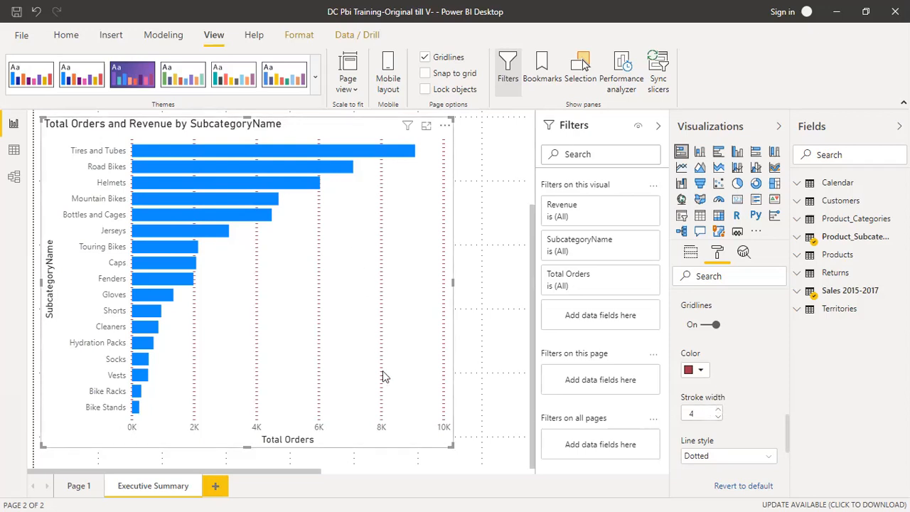
left_click_drag(787, 438, 786, 453)
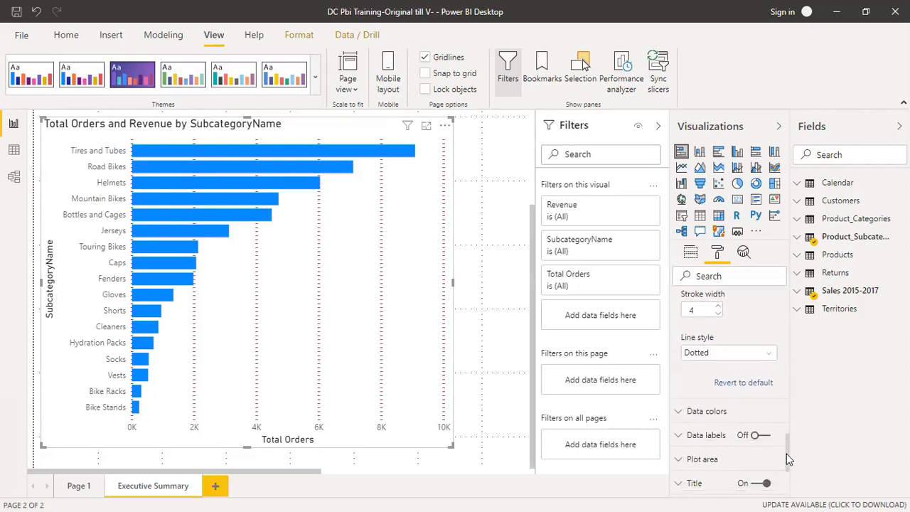
left_click(742, 388)
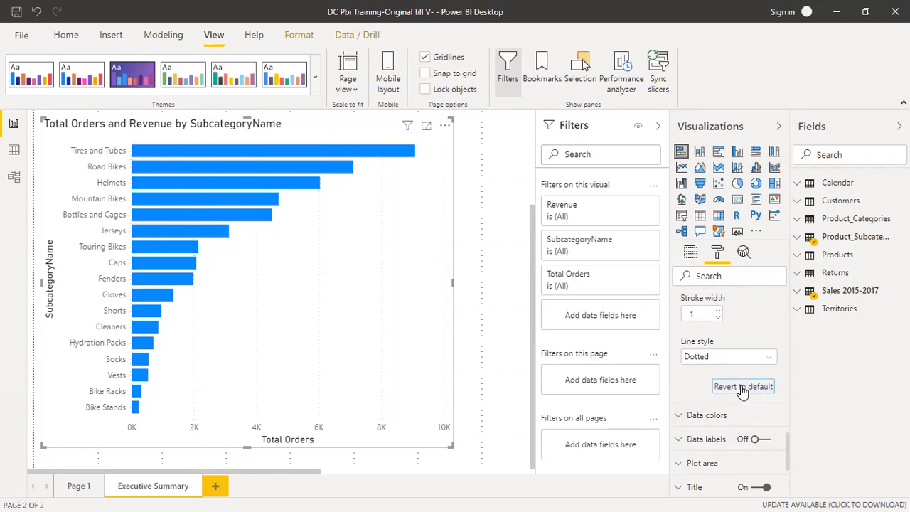
scroll(765, 370, "up", 3)
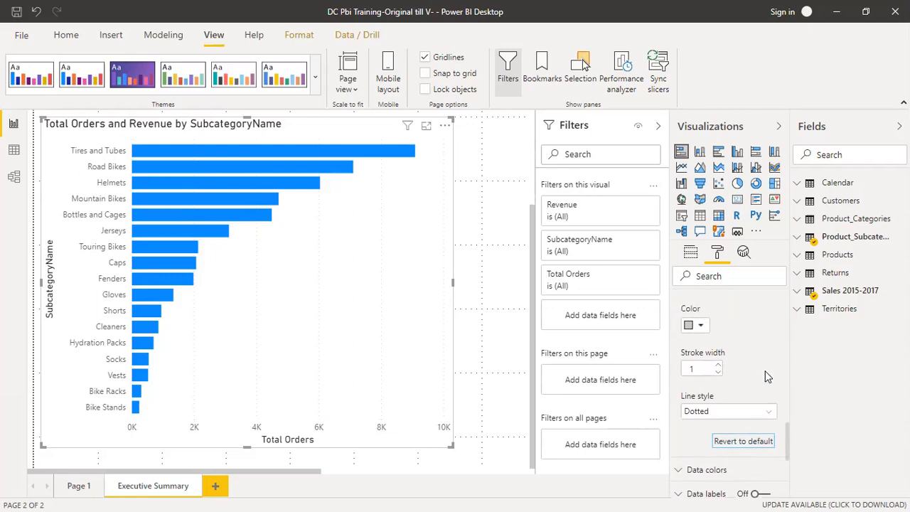
scroll(731, 371, "up", 6)
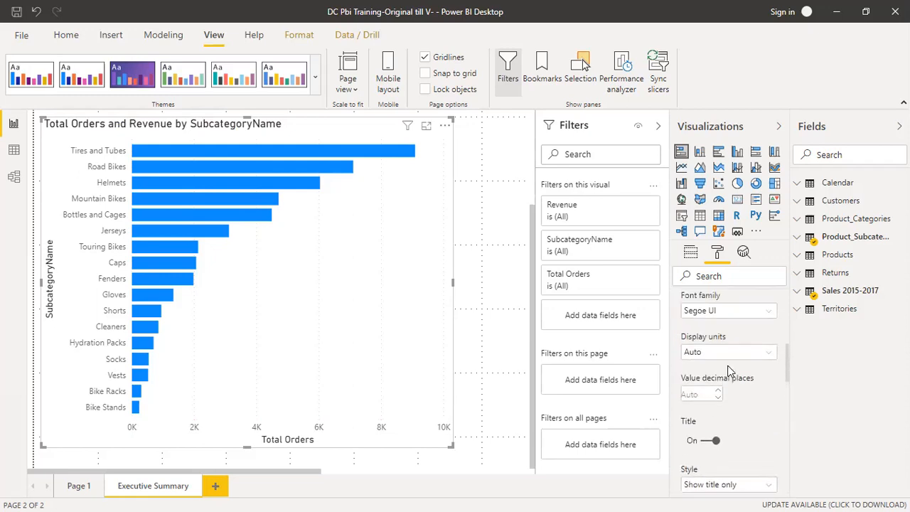
scroll(710, 369, "up", 4)
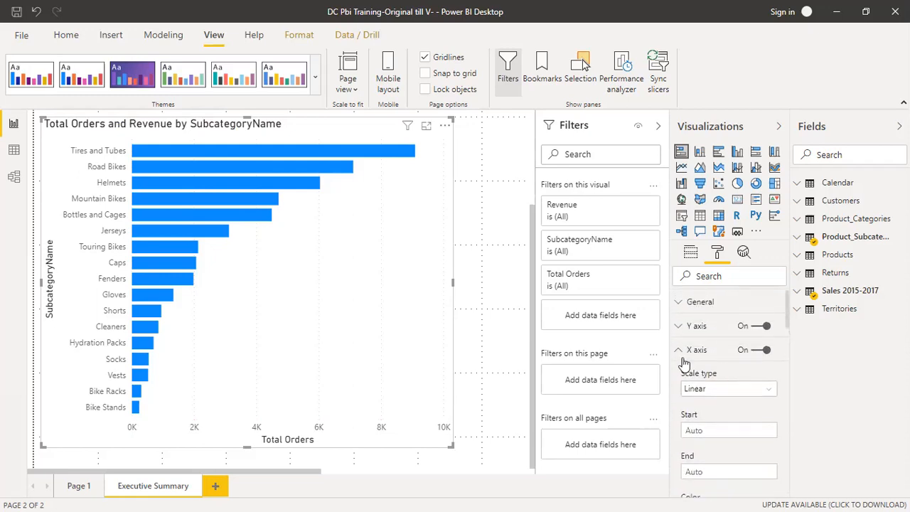
left_click(678, 349)
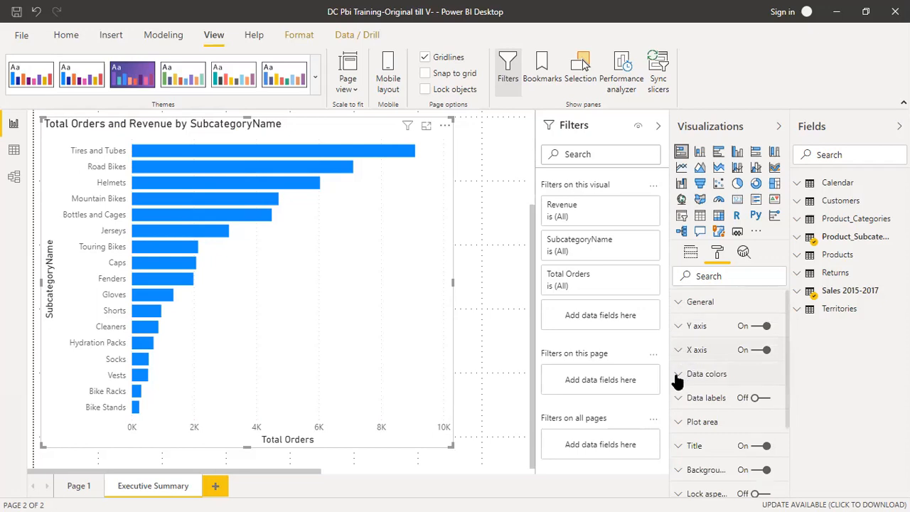
- Review the bar chart's data color options, including the default color
left_click(676, 375)
left_click(713, 418)
left_click(711, 418)
scroll(716, 416, "down", 2)
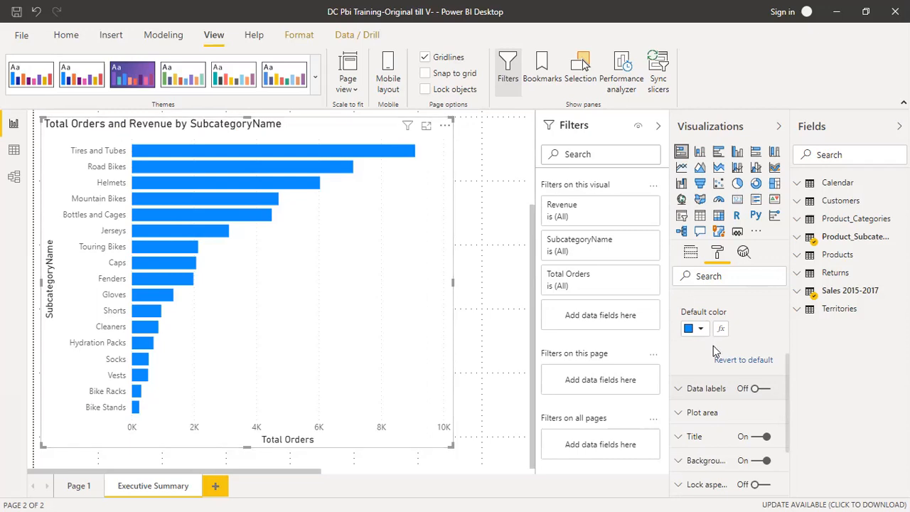
scroll(720, 352, "up", 3)
left_click(681, 376)
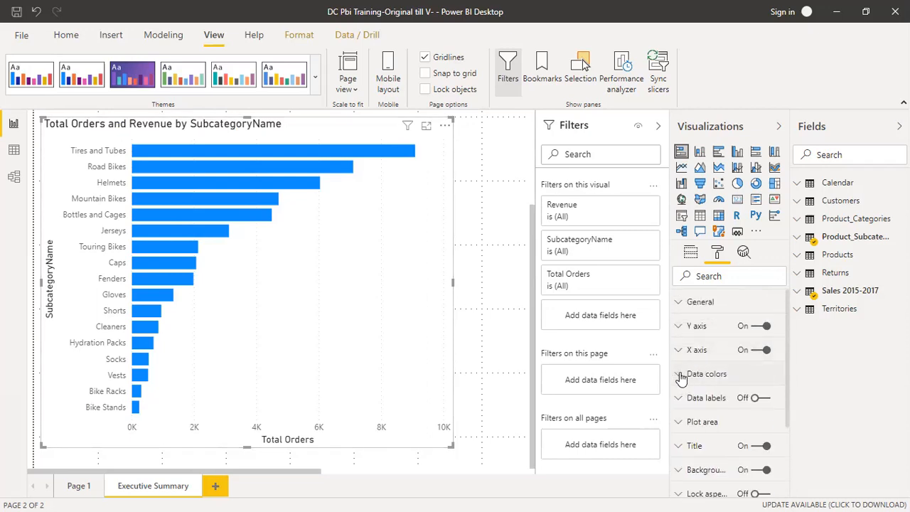
- Turn on the bar chart's data labels and color them dark red
left_click(768, 399)
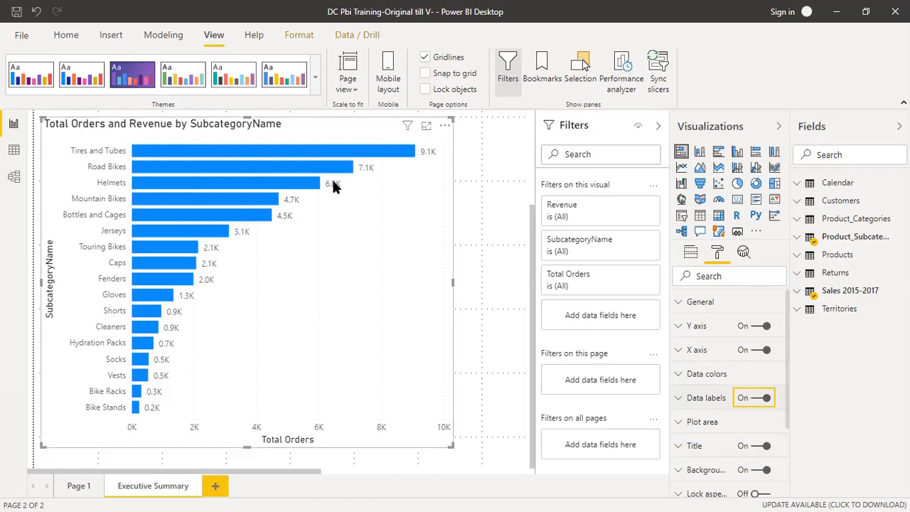
left_click(696, 400)
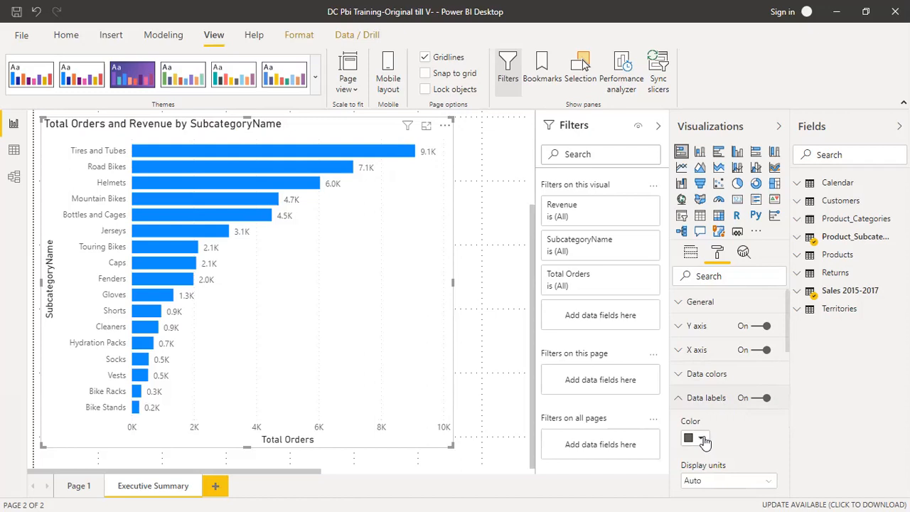
left_click(702, 439)
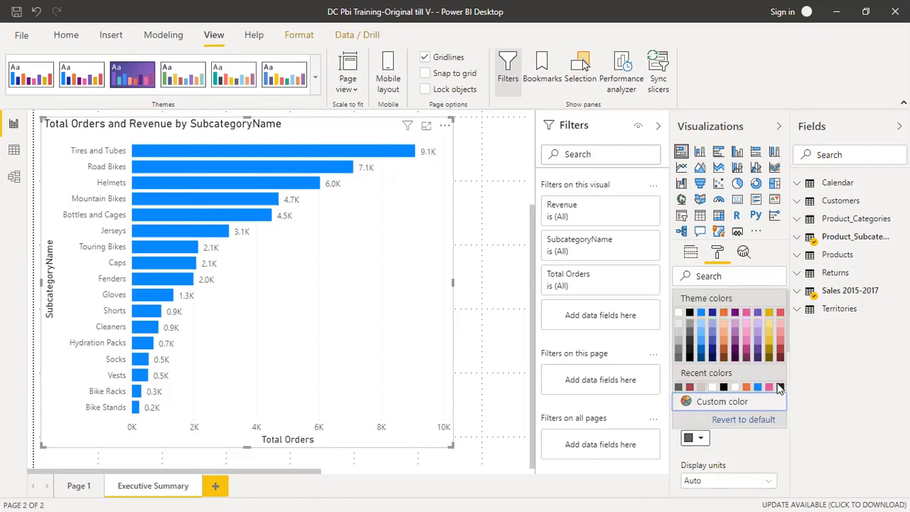
left_click(780, 349)
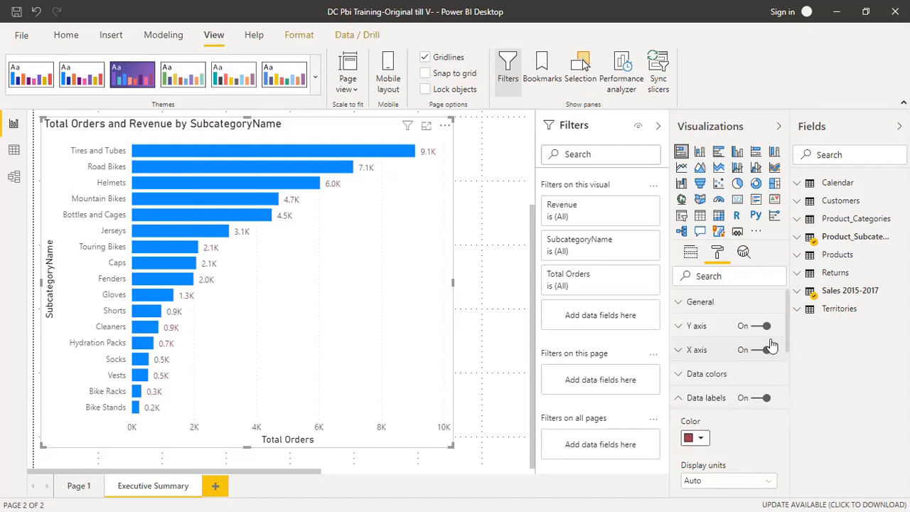
- Check the data label display units and try the Outside end and Inside base label positions
scroll(740, 439, "down", 3)
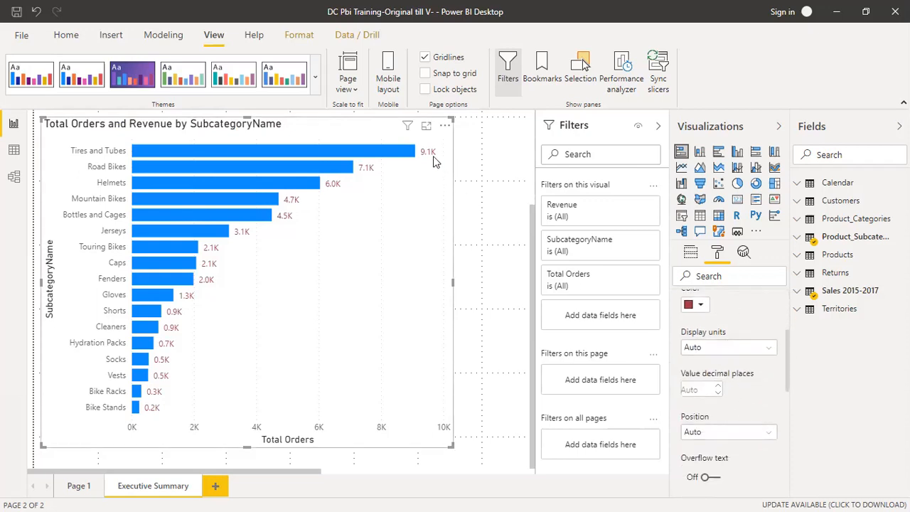
left_click(718, 351)
left_click(717, 351)
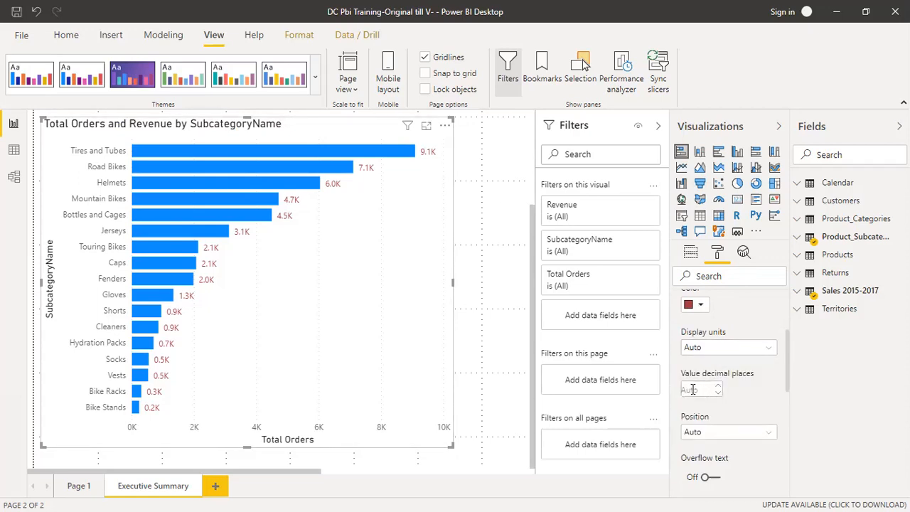
left_click(708, 435)
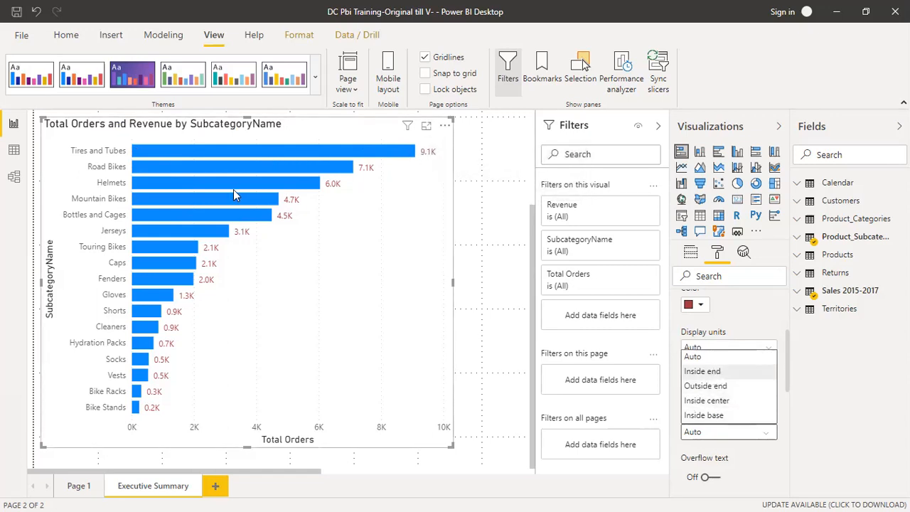
left_click(711, 388)
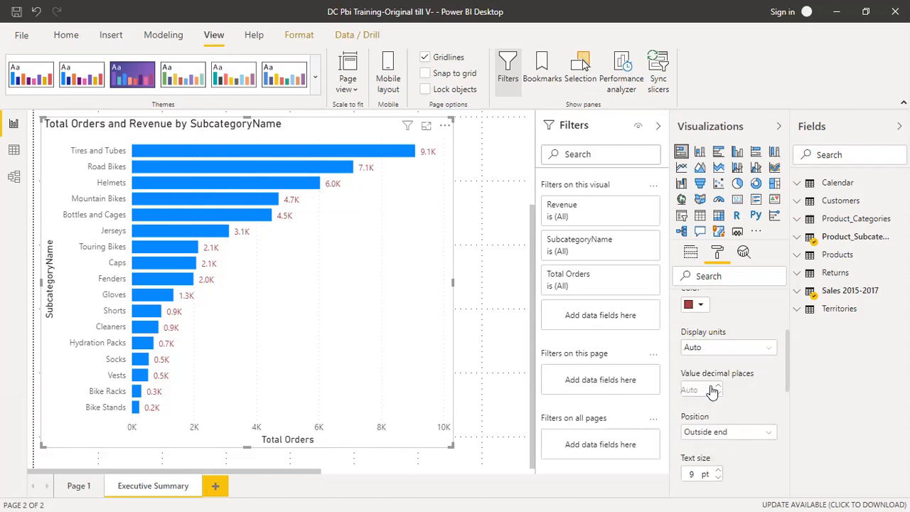
left_click(719, 431)
left_click(713, 415)
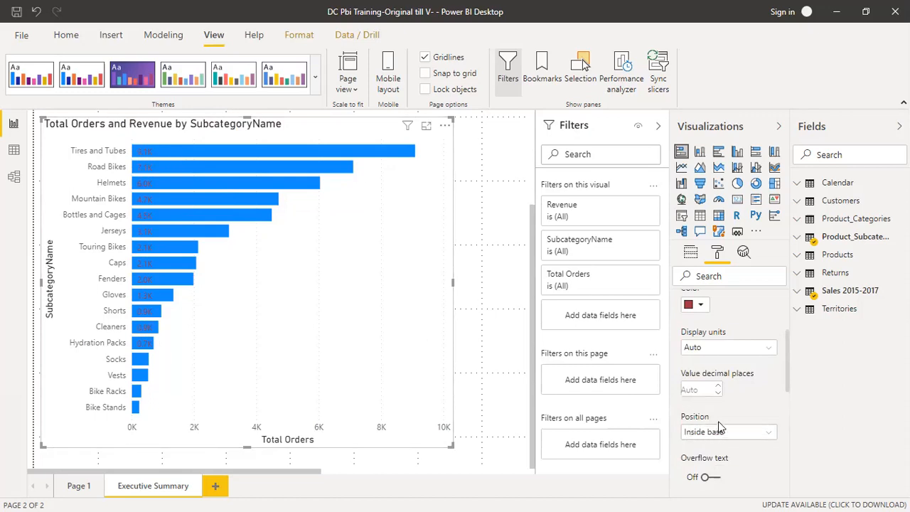
- Try the data label background by toggling it on, off and on again
scroll(719, 426, "down", 5)
scroll(723, 404, "down", 3)
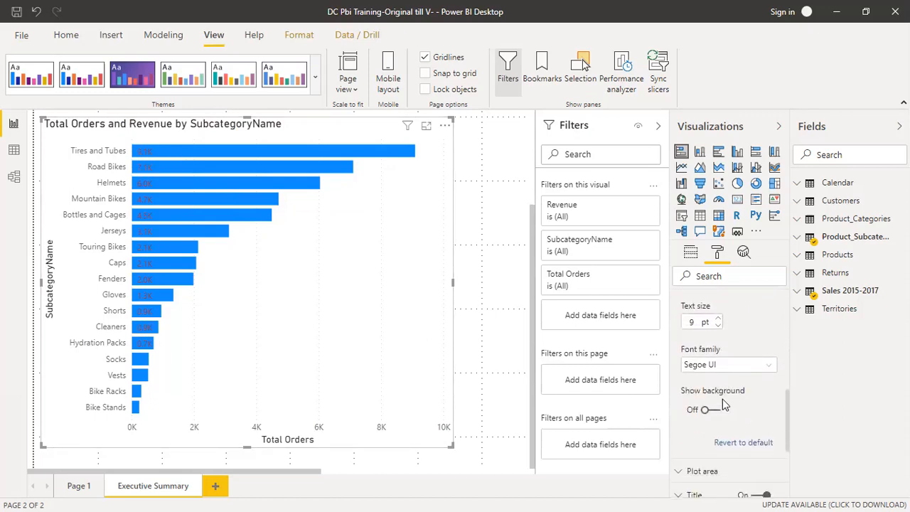
left_click(718, 344)
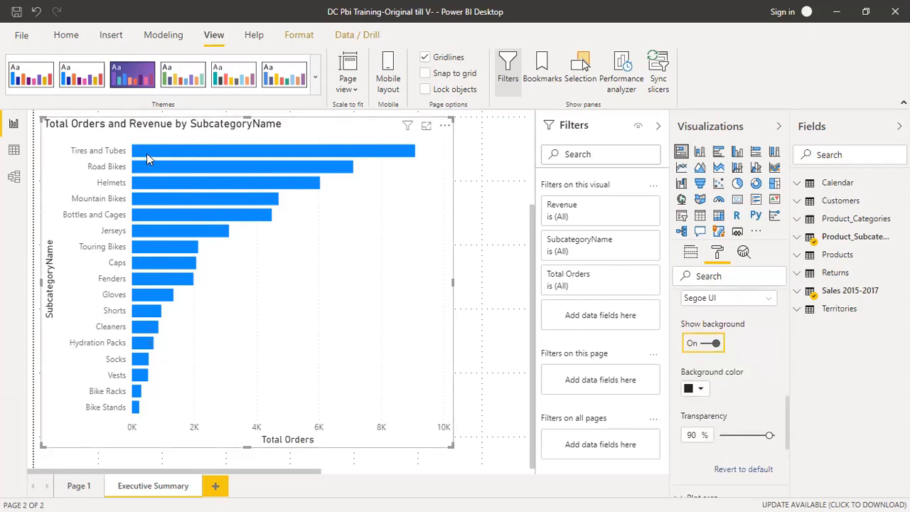
left_click(704, 344)
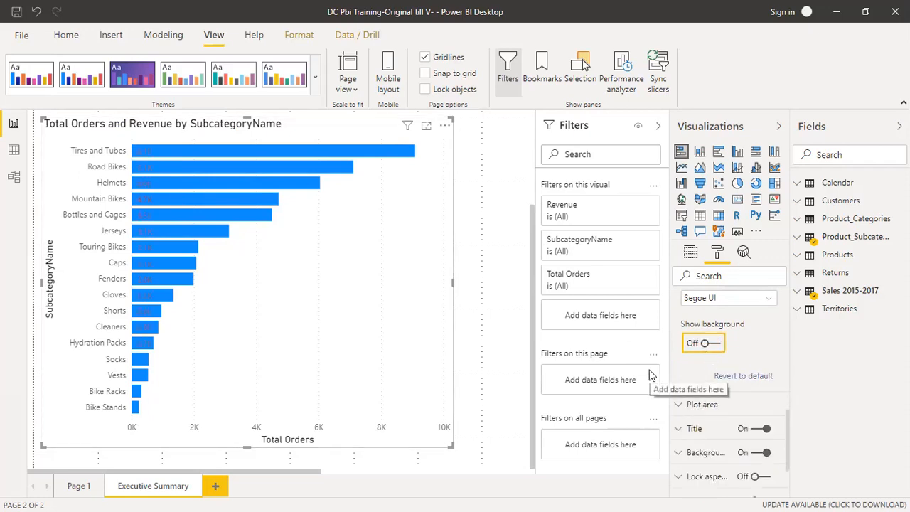
left_click(714, 344)
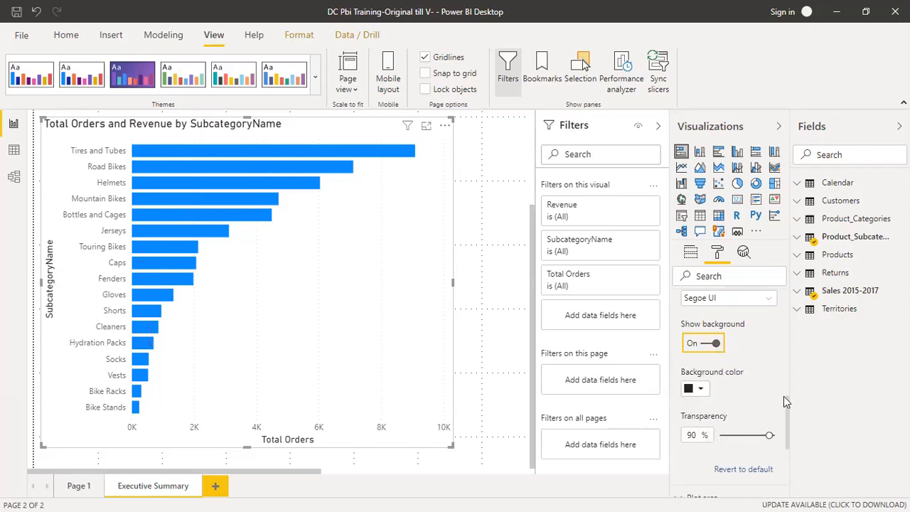
- Revert the data label settings to their defaults and turn the data labels on again
left_click(750, 470)
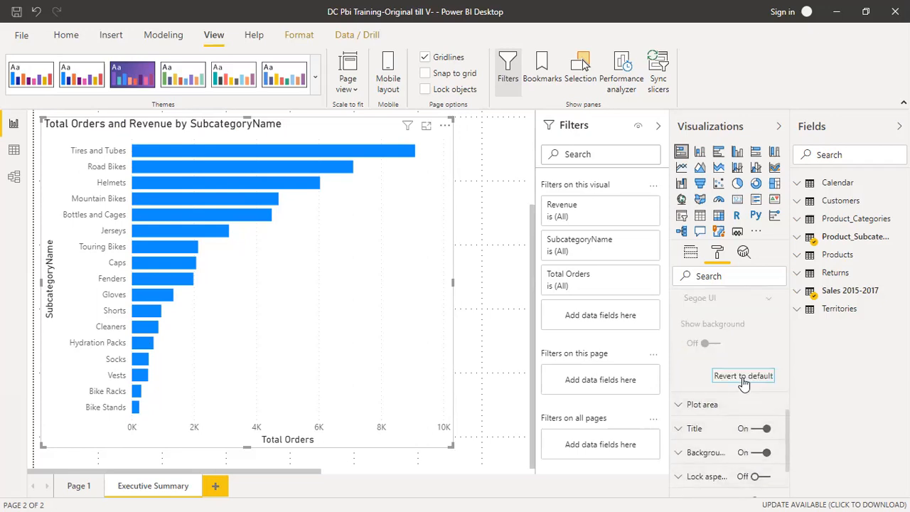
scroll(742, 355, "up", 8)
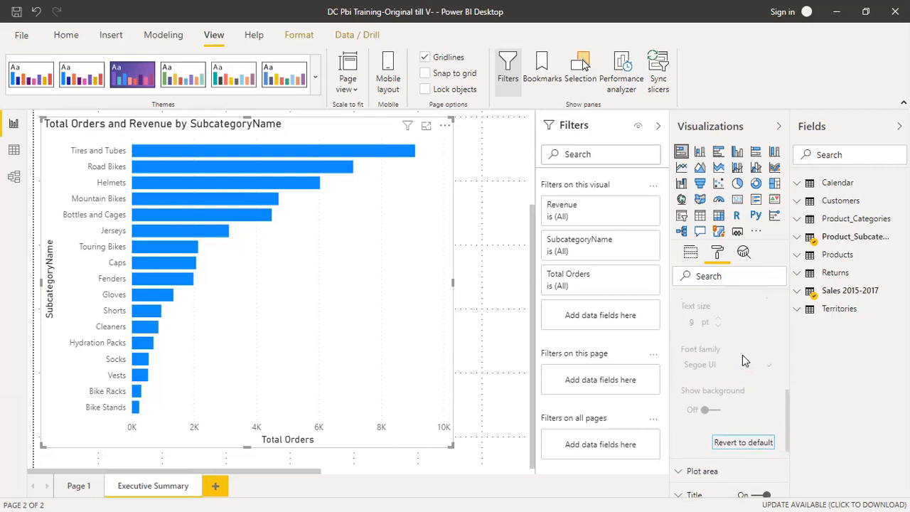
left_click(763, 398)
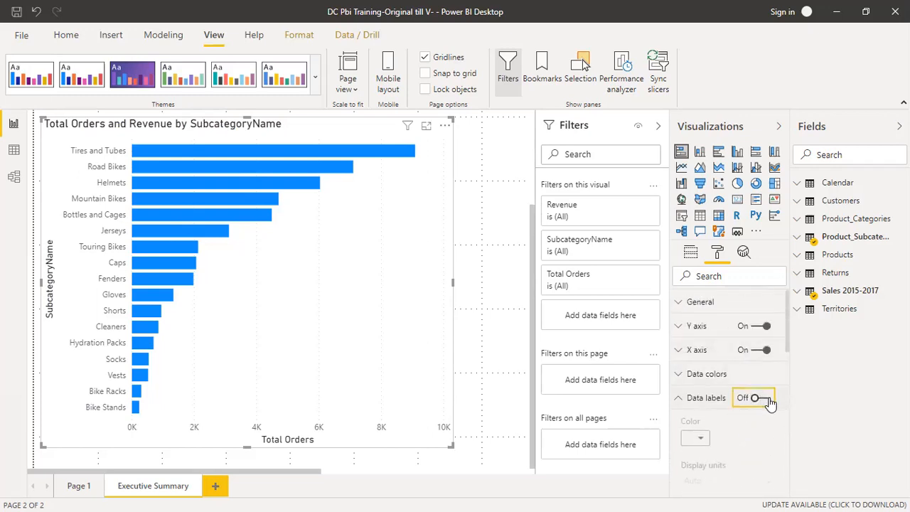
left_click(679, 398)
- Try the Brothers image from the Pictures folder as the plot area background with 90% transparency
left_click(686, 424)
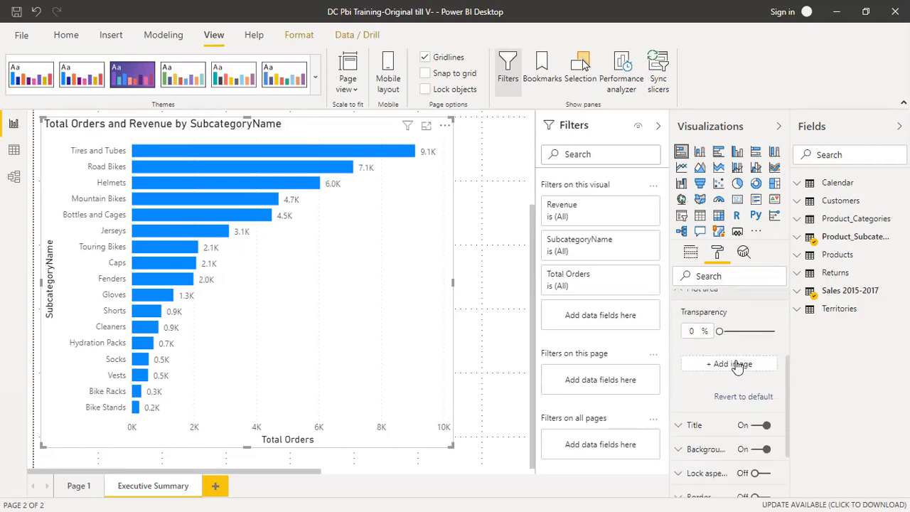
left_click(737, 366)
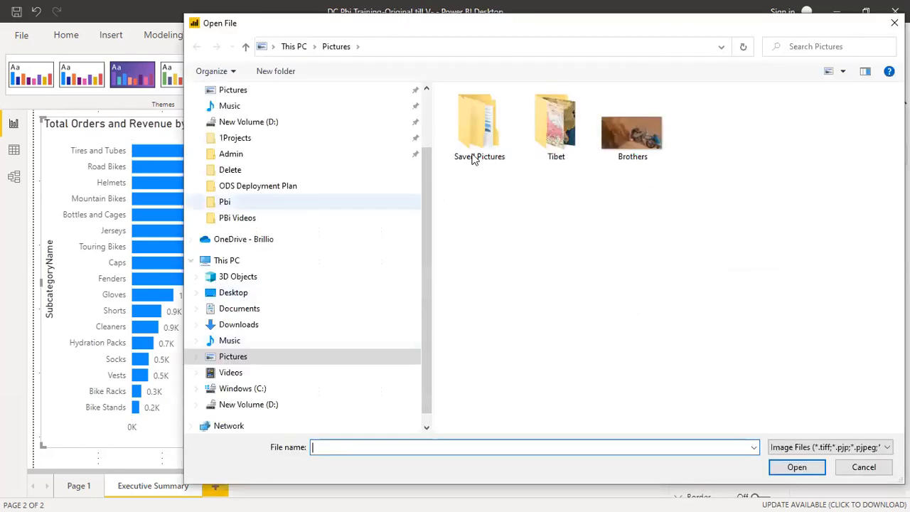
double_click(651, 145)
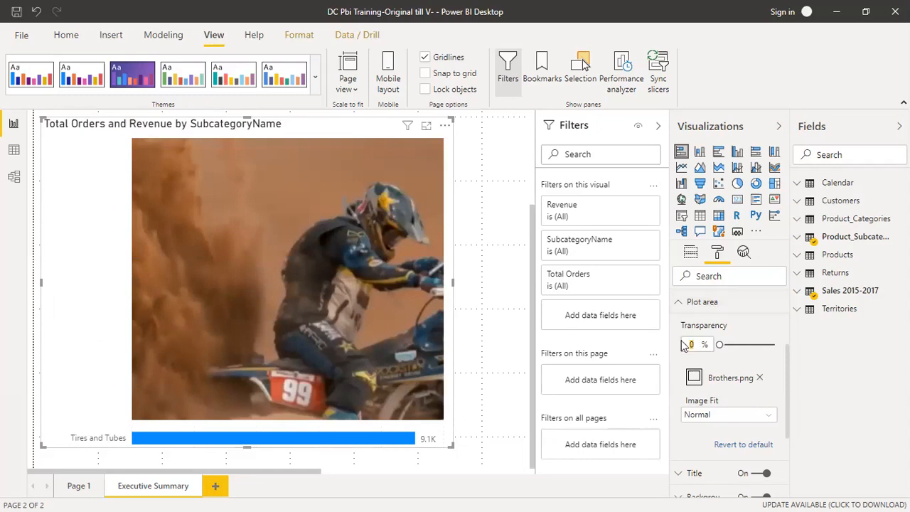
key("Tab")
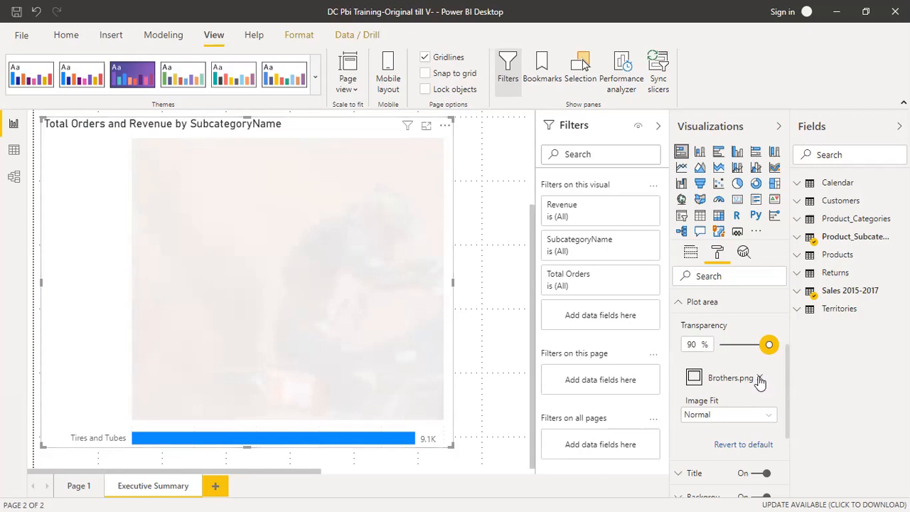
- Check the plot area's image fit options and revert the plot area settings to their defaults
left_click(725, 414)
left_click(735, 444)
left_click(743, 446)
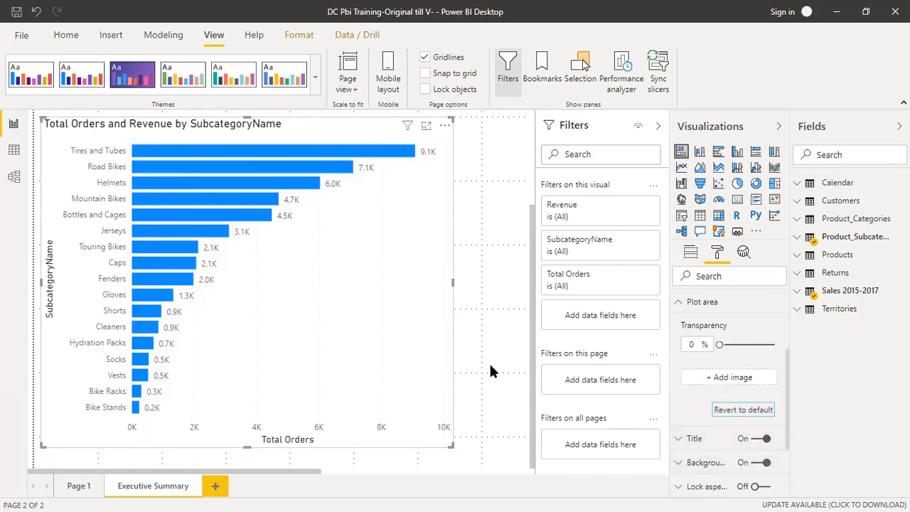
left_click(680, 301)
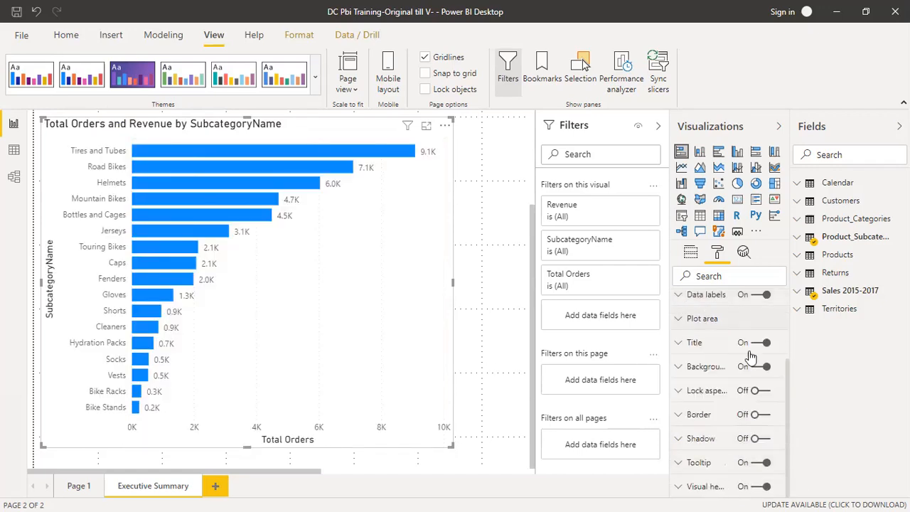
- Center the bar chart's title
left_click(701, 348)
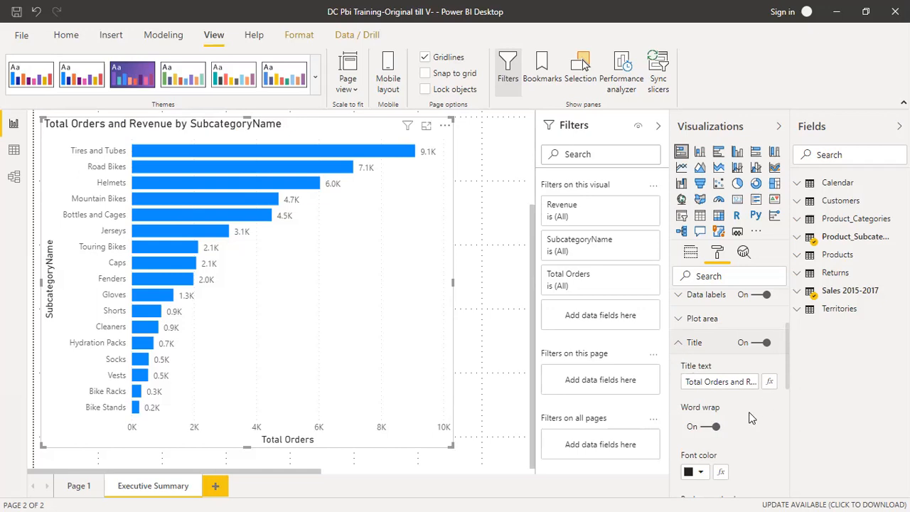
scroll(742, 431, "down", 4)
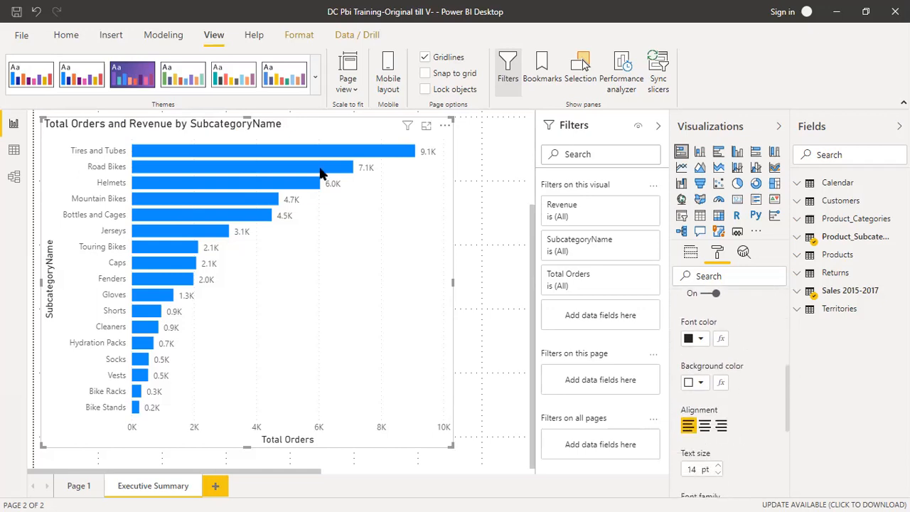
left_click(705, 427)
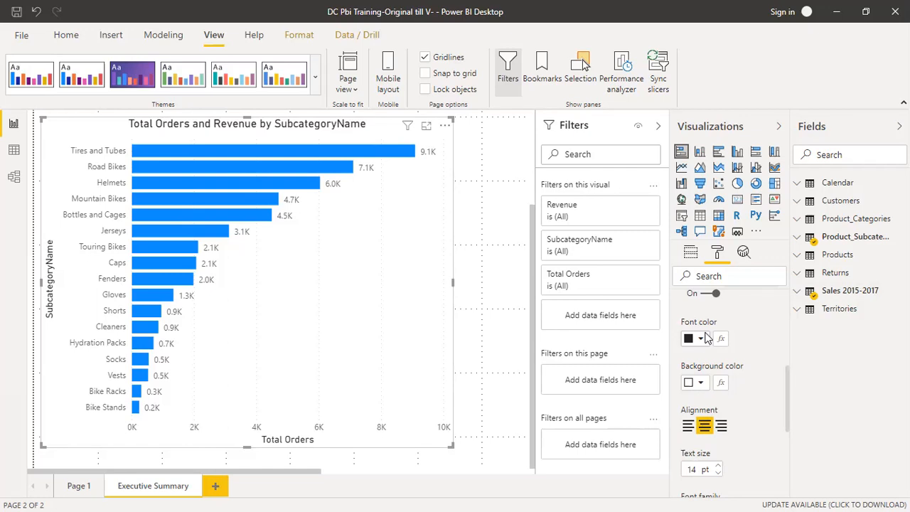
- Check the background color choices for the chart title and close the title settings
left_click(701, 384)
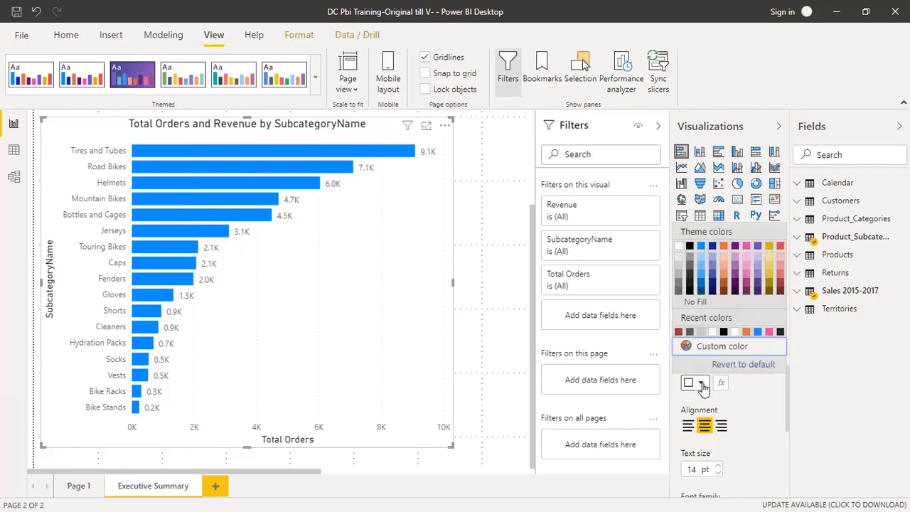
left_click(702, 386)
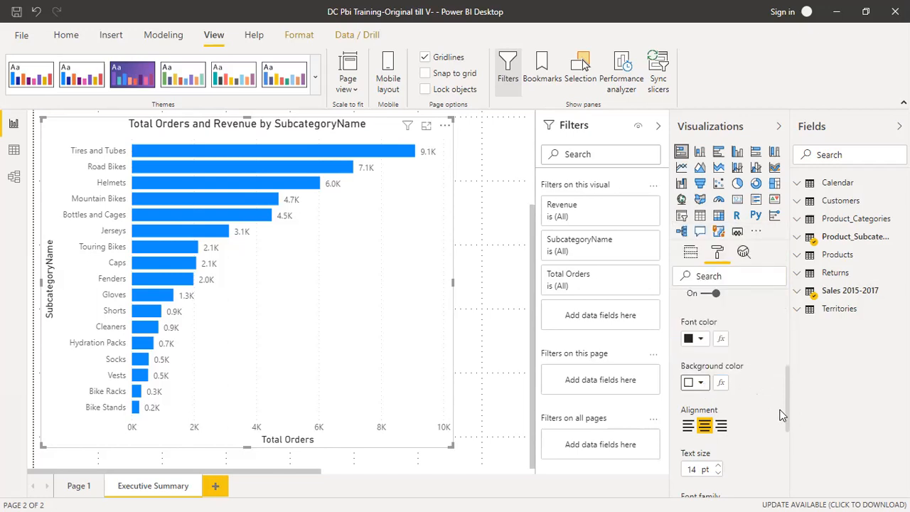
left_click_drag(787, 406, 790, 352)
left_click(679, 383)
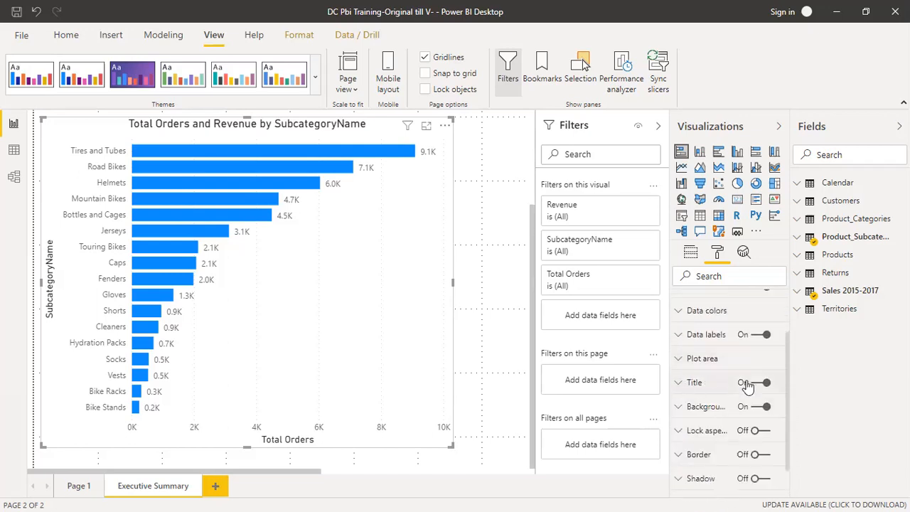
- Examine the chart's background color and transparency settings and its lock aspect option
left_click(678, 408)
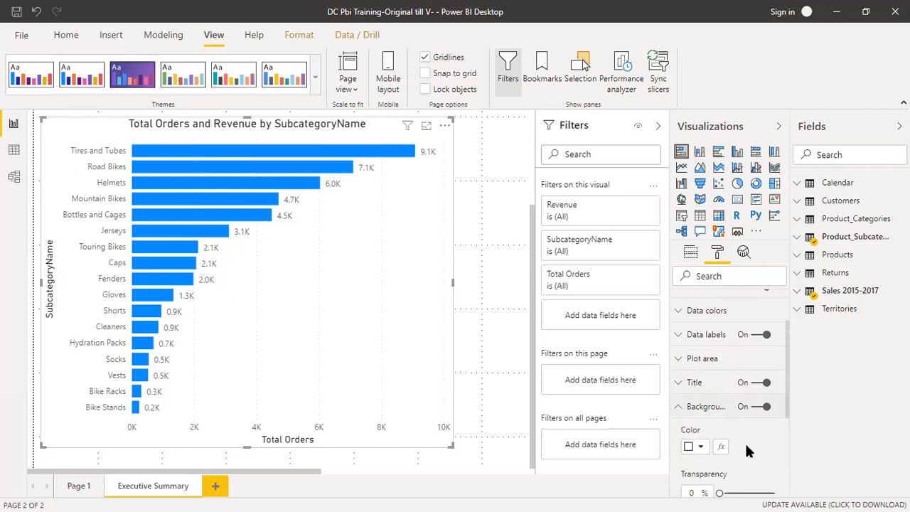
scroll(744, 442, "down", 2)
scroll(746, 450, "down", 2)
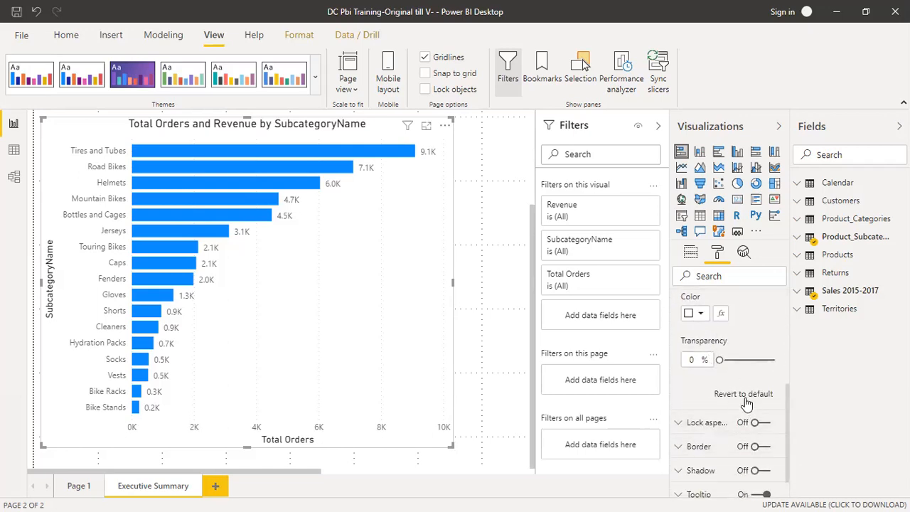
scroll(746, 402, "up", 2)
left_click(680, 341)
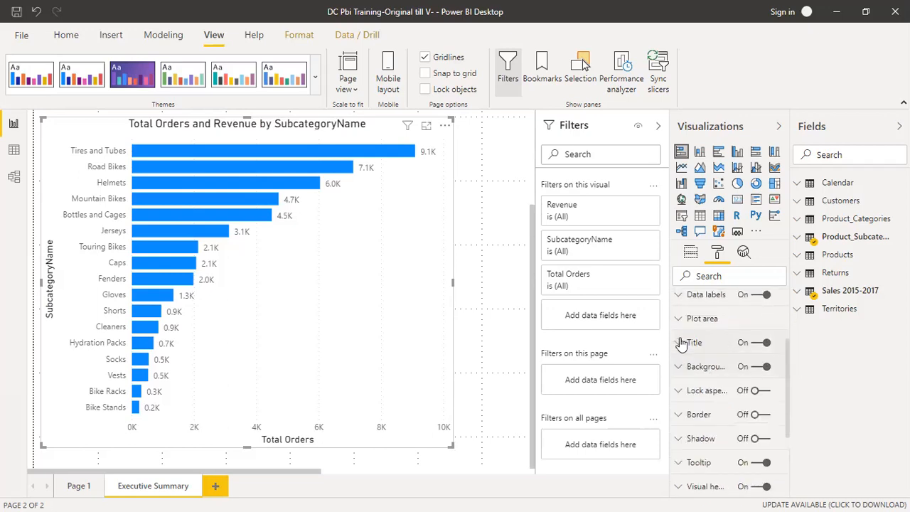
left_click(678, 391)
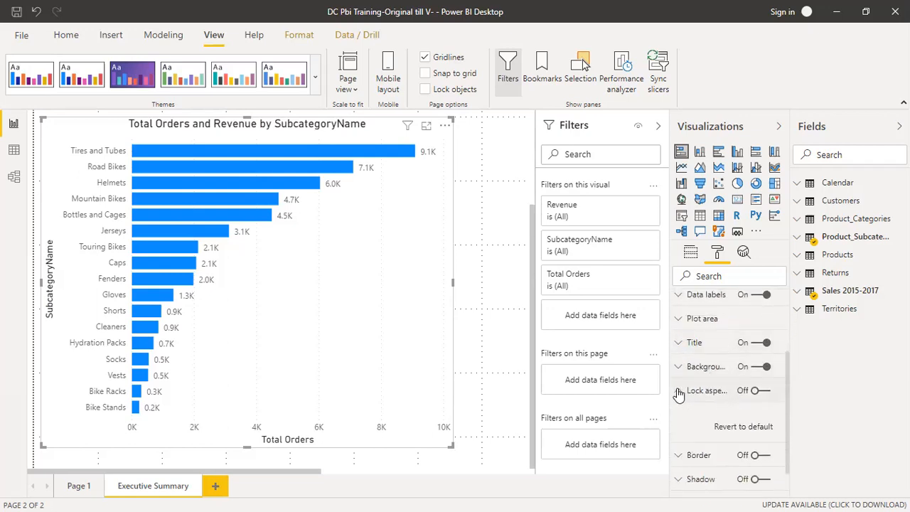
left_click(680, 395)
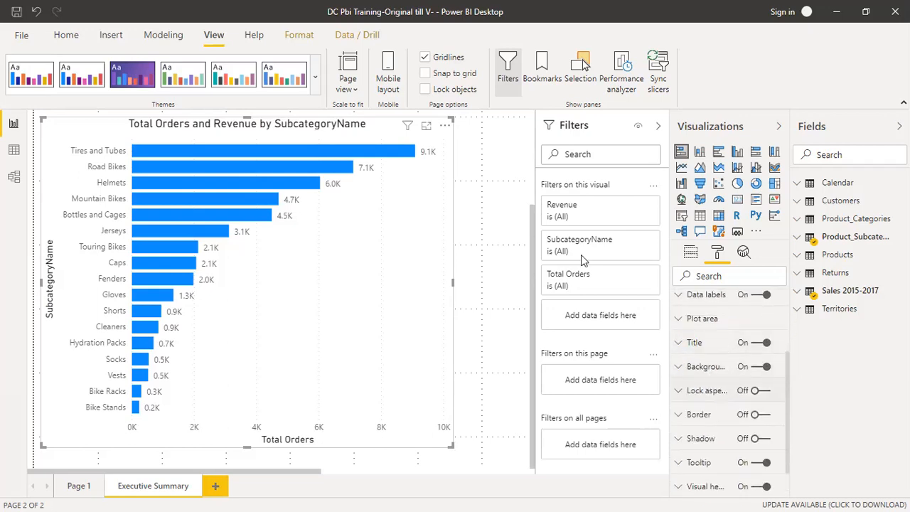
left_click(425, 91)
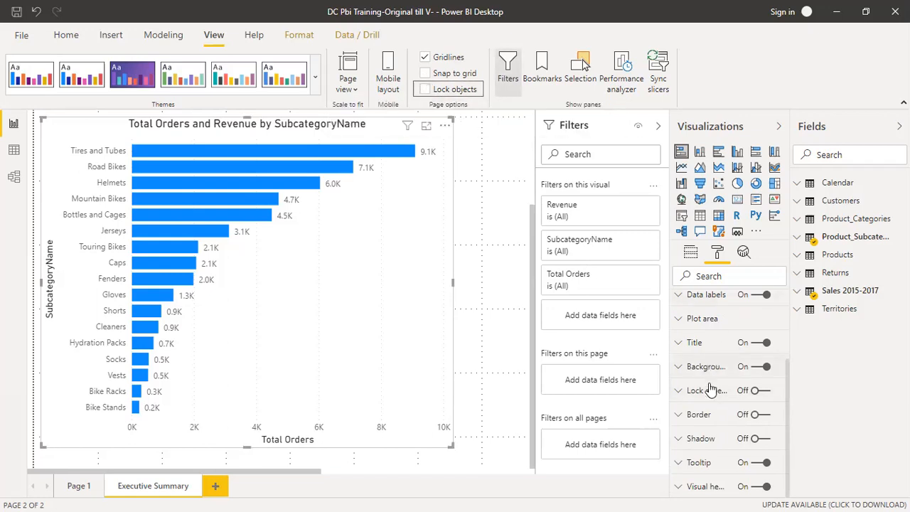
- Try a border around the bar chart and deselect the chart to view it
left_click(685, 414)
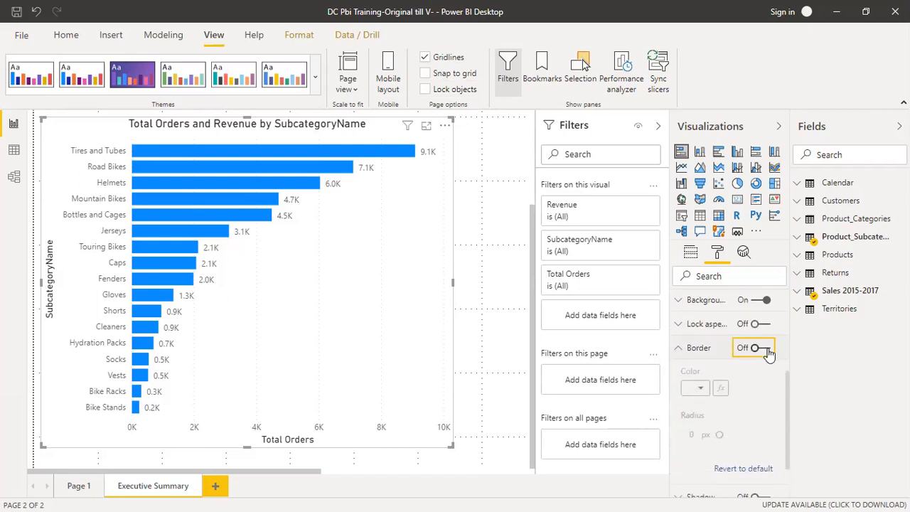
left_click(762, 349)
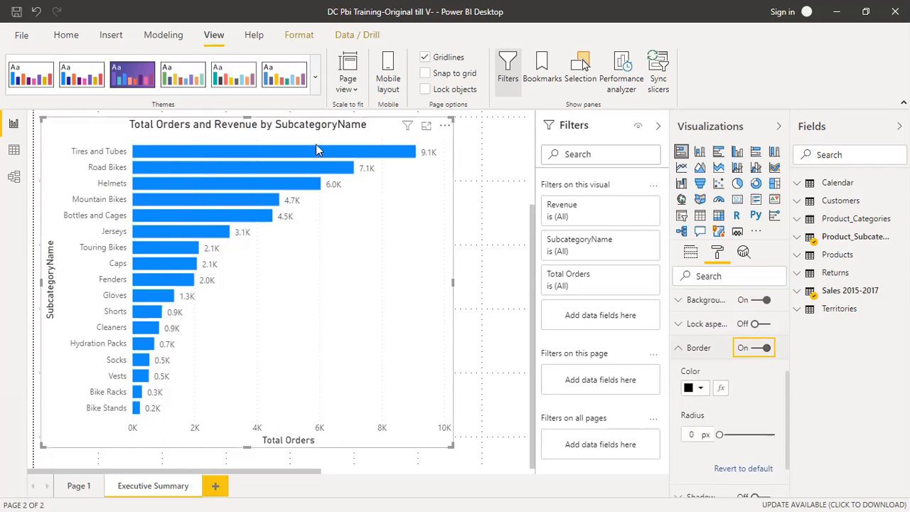
left_click(496, 214)
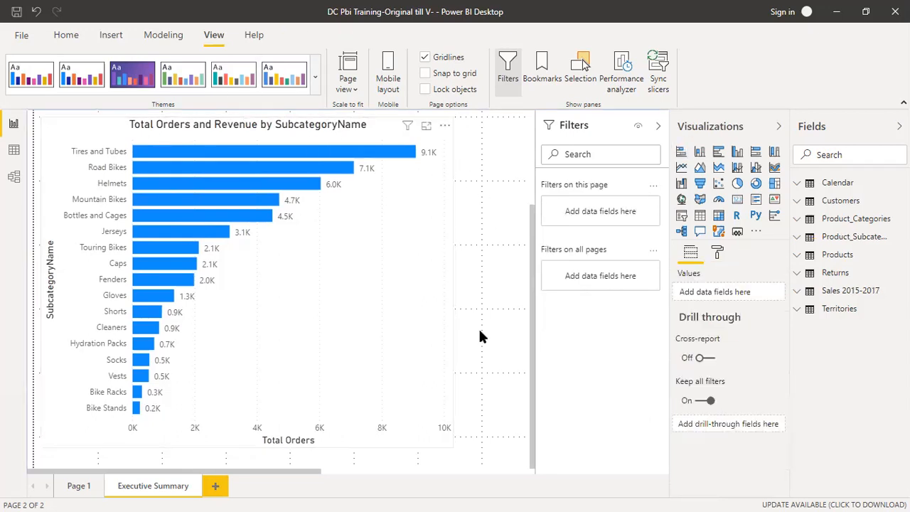
- Reselect the bar chart and turn its border off
left_click(716, 252)
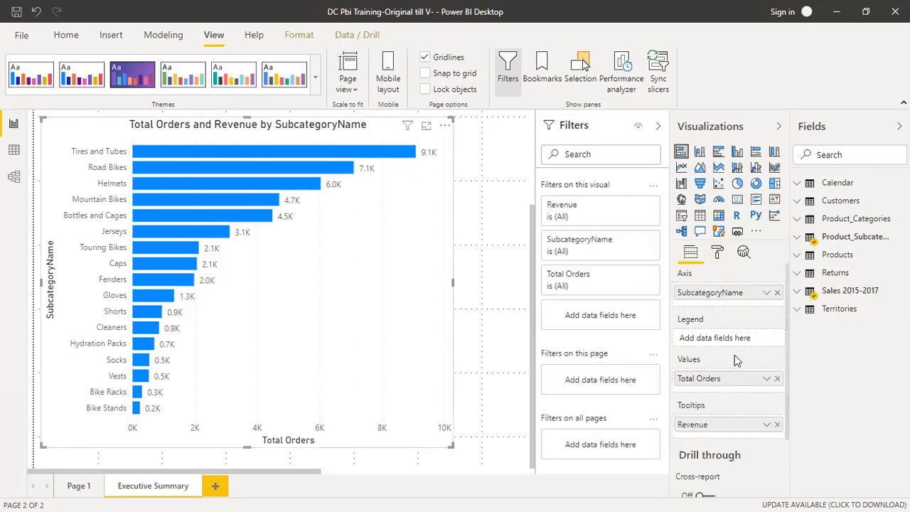
left_click(718, 254)
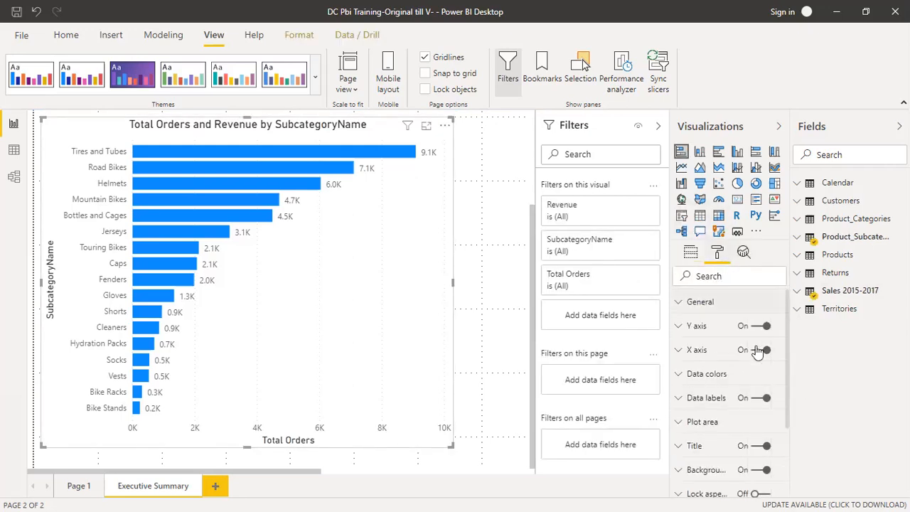
scroll(703, 459, "down", 1)
scroll(704, 458, "down", 2)
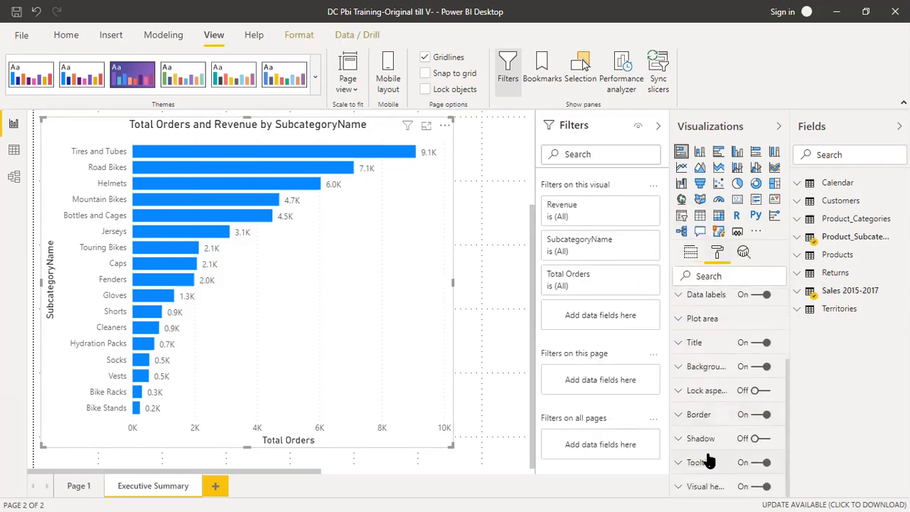
left_click(681, 415)
scroll(709, 432, "down", 3)
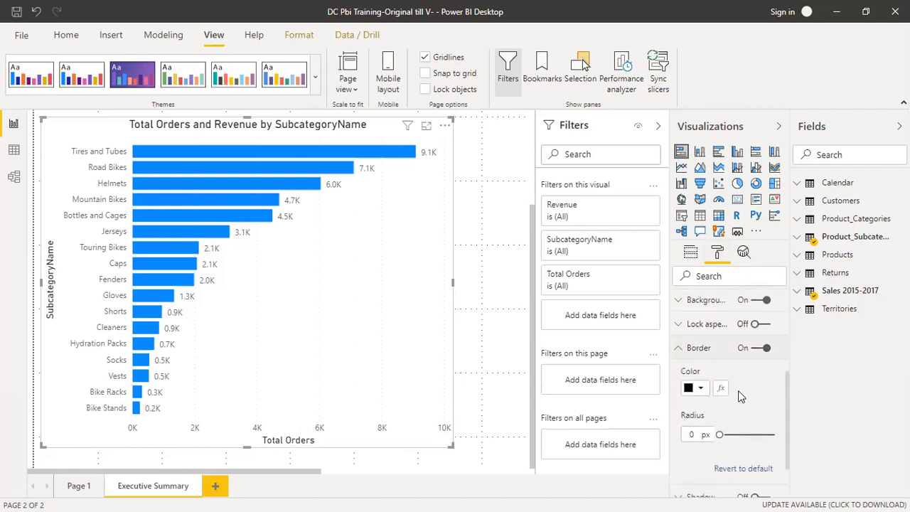
left_click(761, 348)
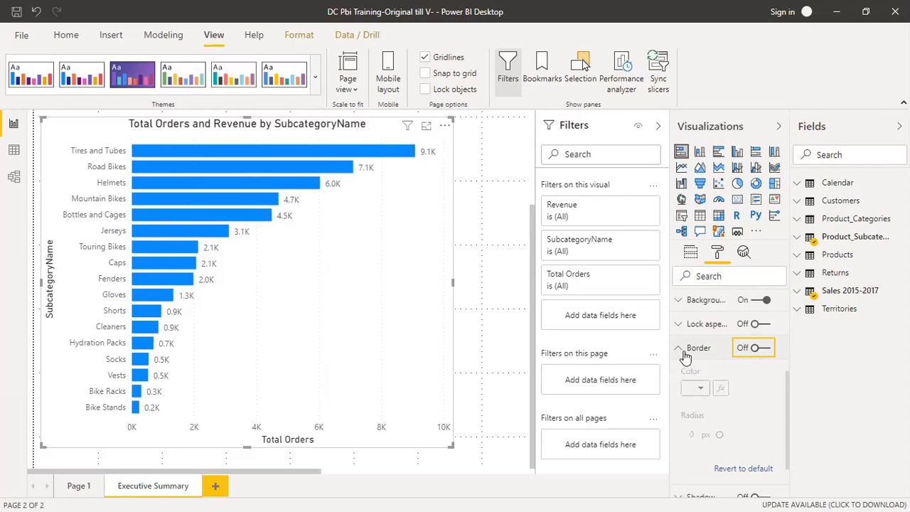
left_click(684, 352)
- Try a dark red shadow on the bar chart and revert the shadow settings to their defaults
left_click(681, 439)
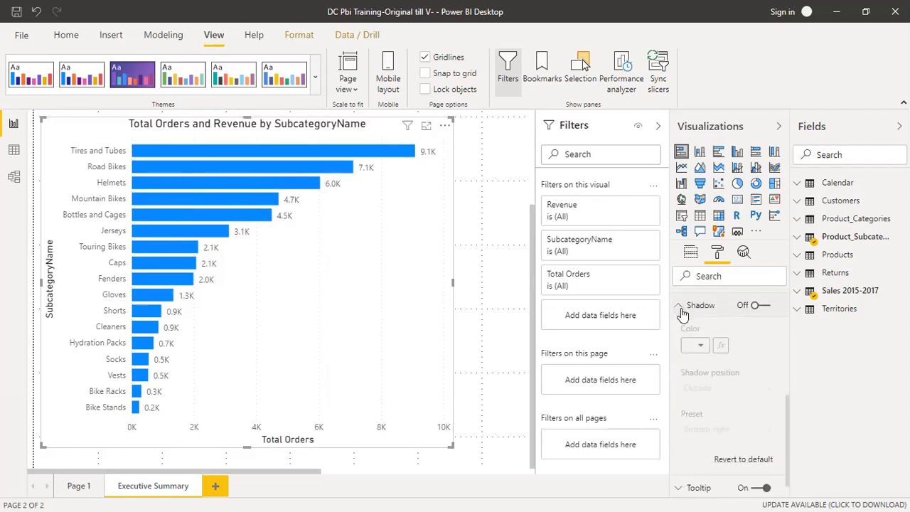
left_click(761, 306)
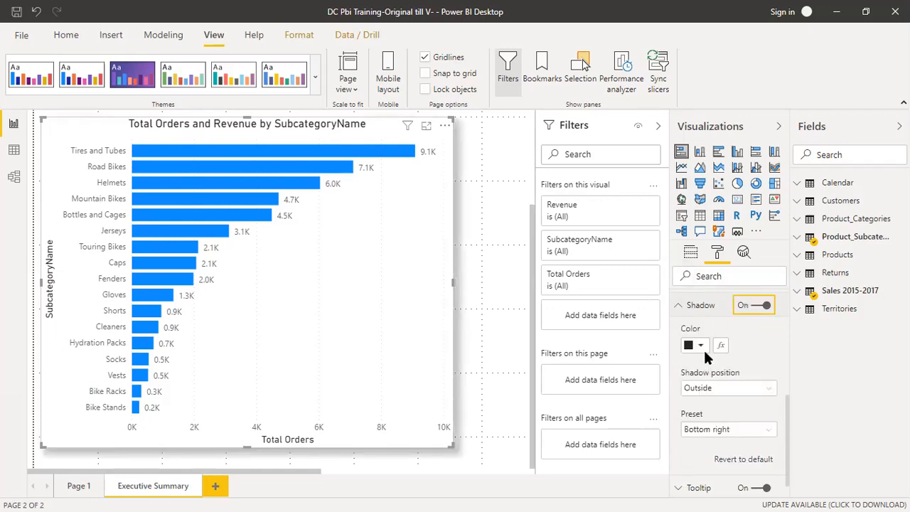
left_click(701, 345)
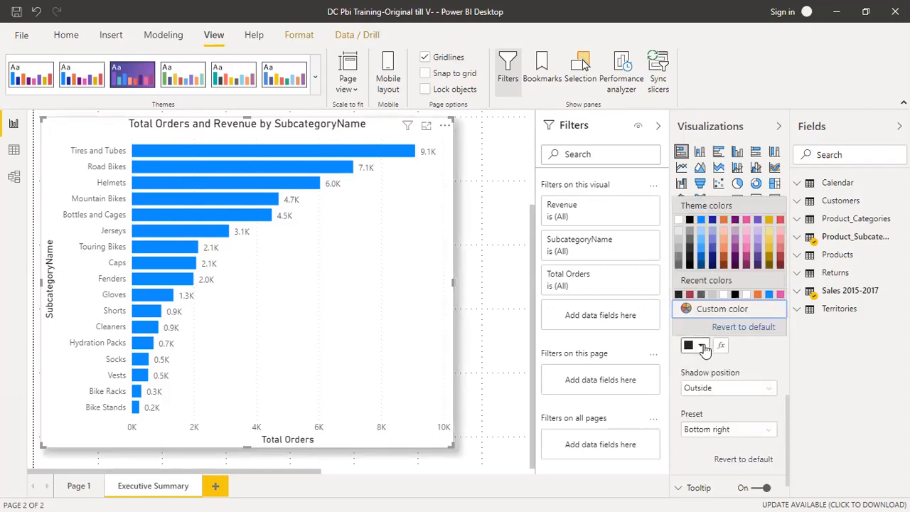
left_click(780, 262)
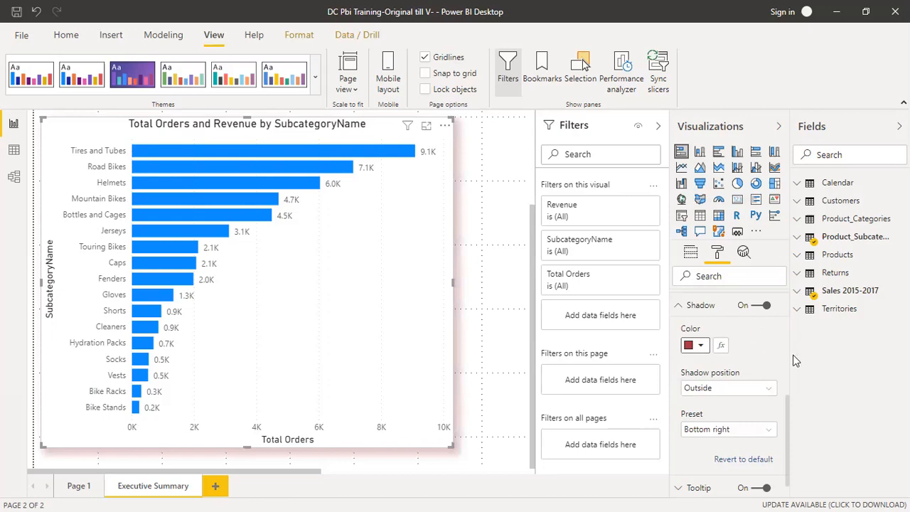
left_click(743, 459)
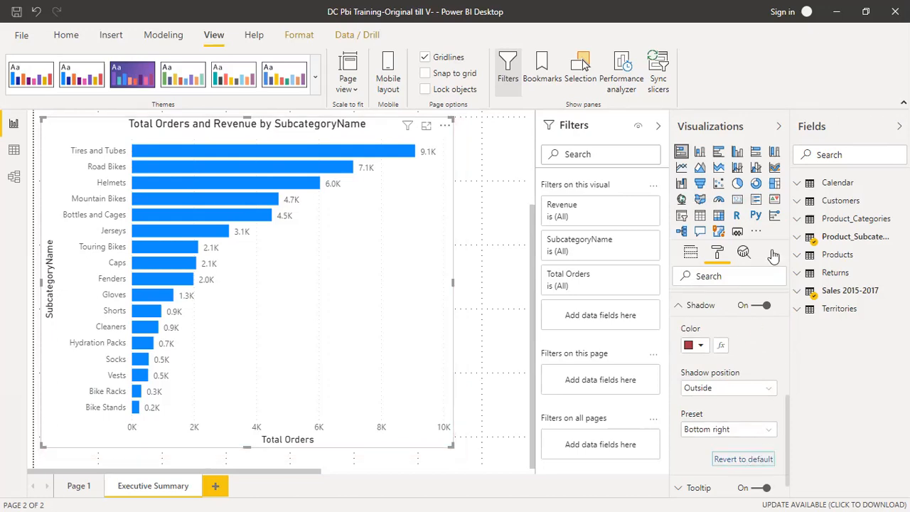
left_click(680, 307)
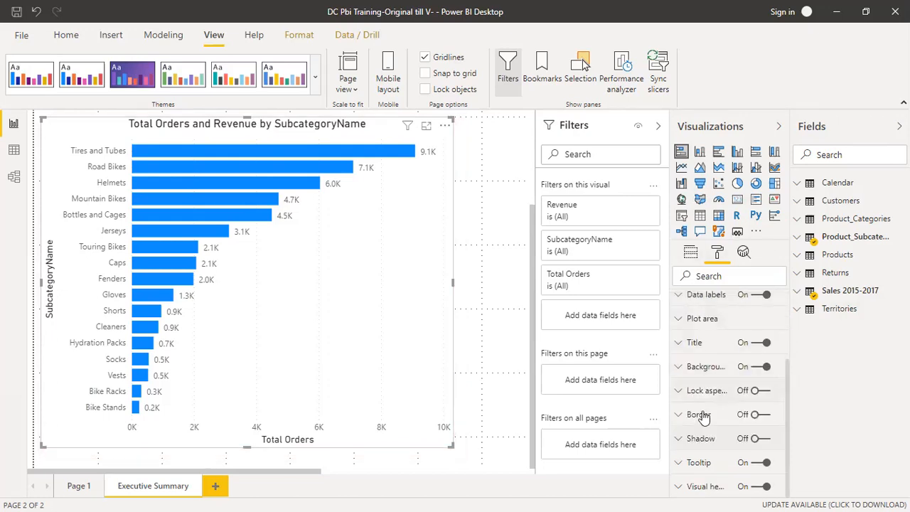
- Examine the chart's tooltip settings, including its background color choices, and view the tooltip on the Tires and Tubes bar
left_click(679, 462)
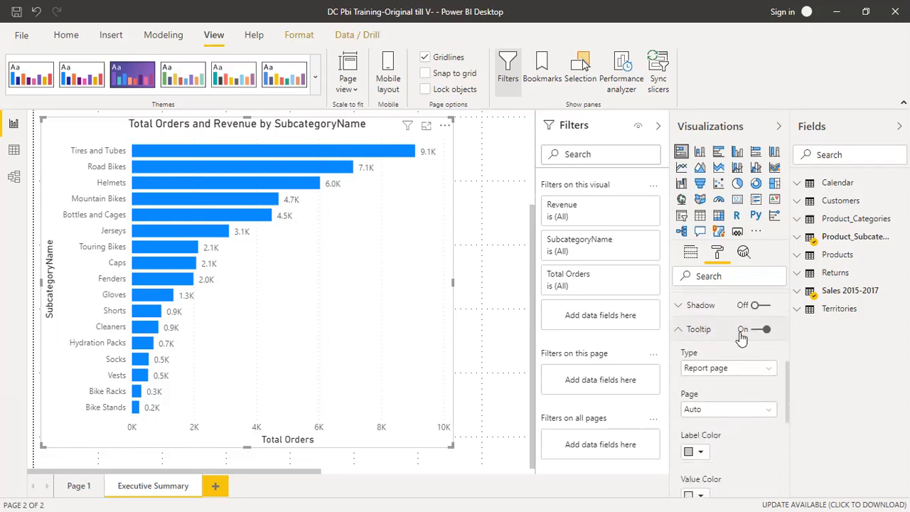
mouse_move(410, 157)
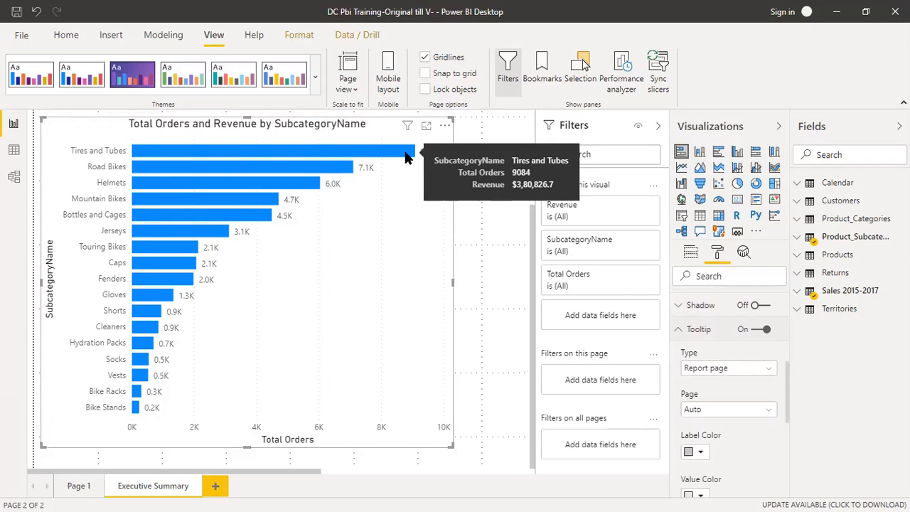
scroll(743, 437, "down", 4)
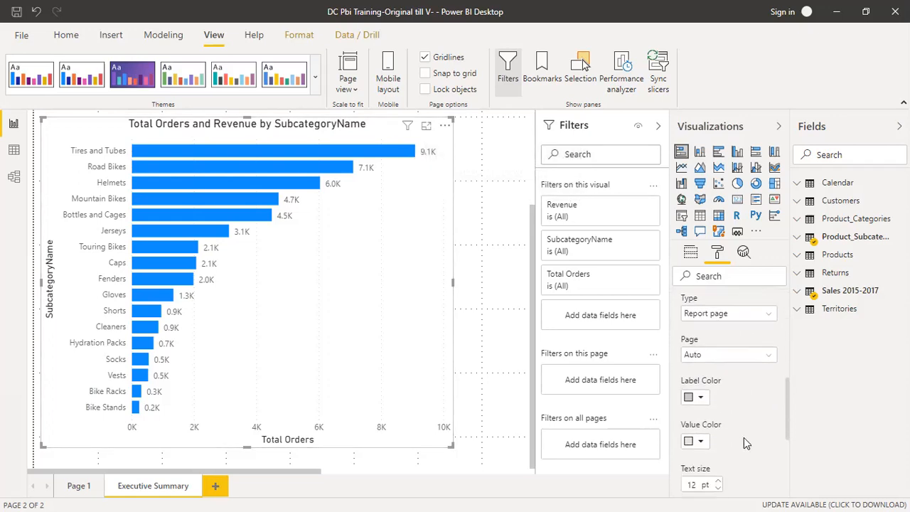
scroll(743, 442, "down", 2)
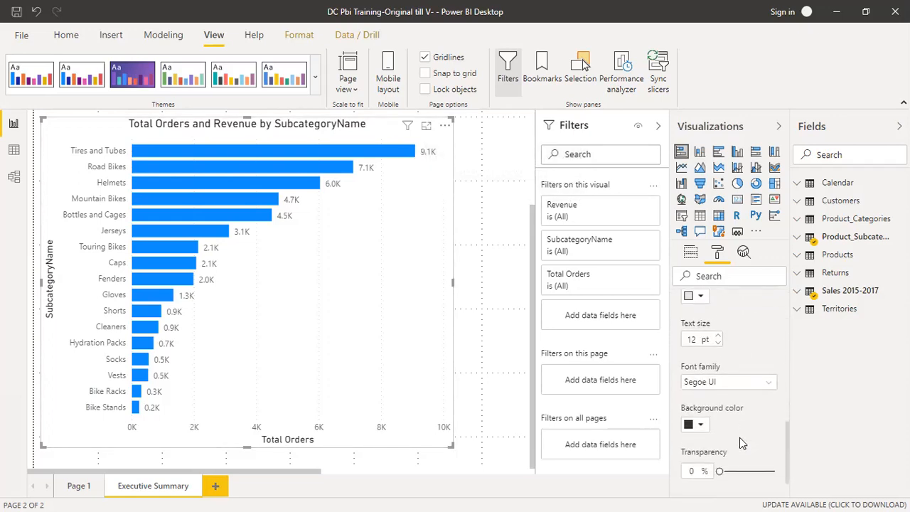
left_click(701, 426)
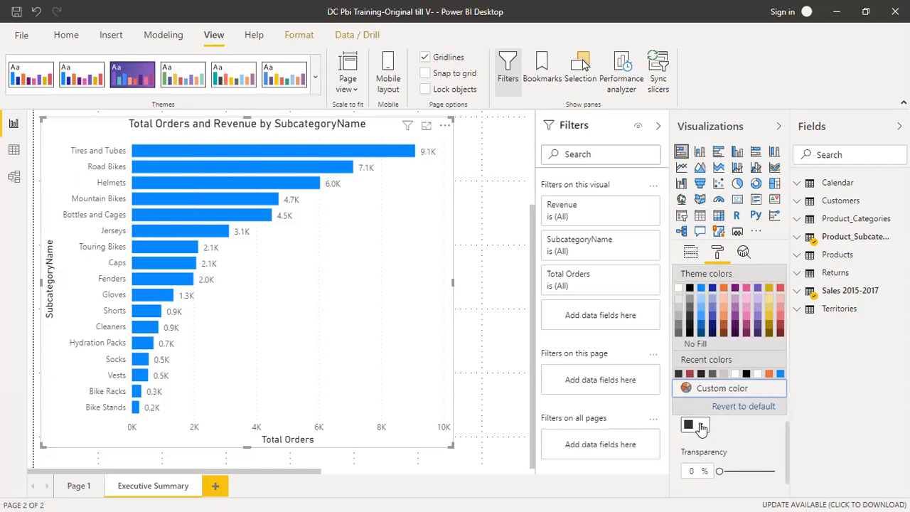
left_click(739, 434)
scroll(742, 434, "up", 2)
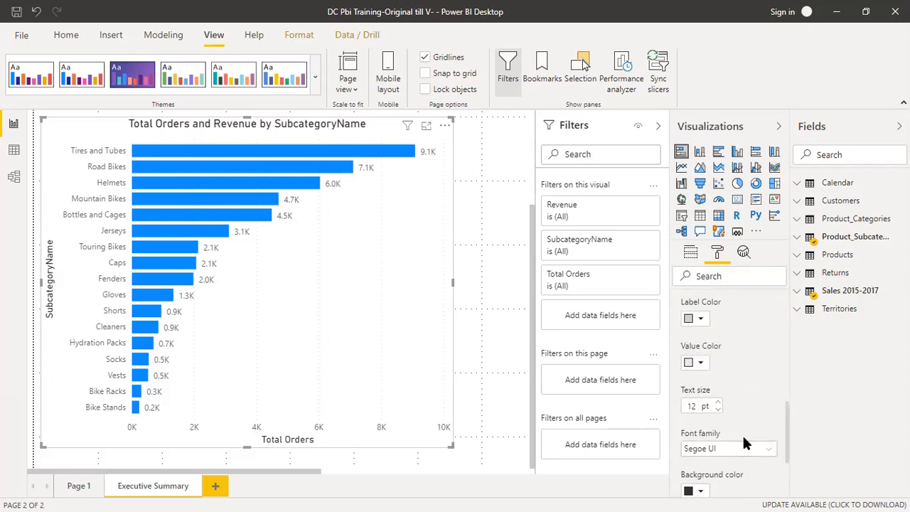
- Check the tooltip's label color choices and try a dark red tooltip background
left_click(701, 320)
left_click(700, 321)
left_click(701, 321)
left_click(701, 321)
left_click(700, 491)
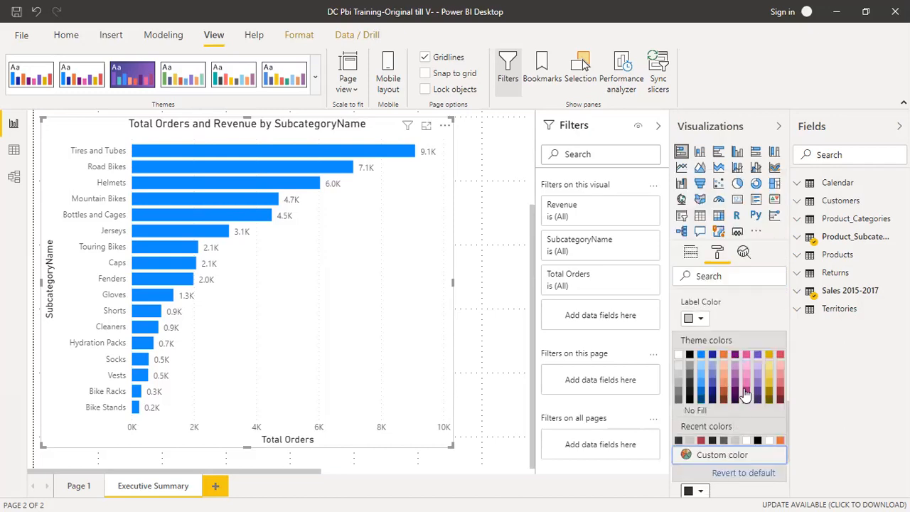
left_click(781, 399)
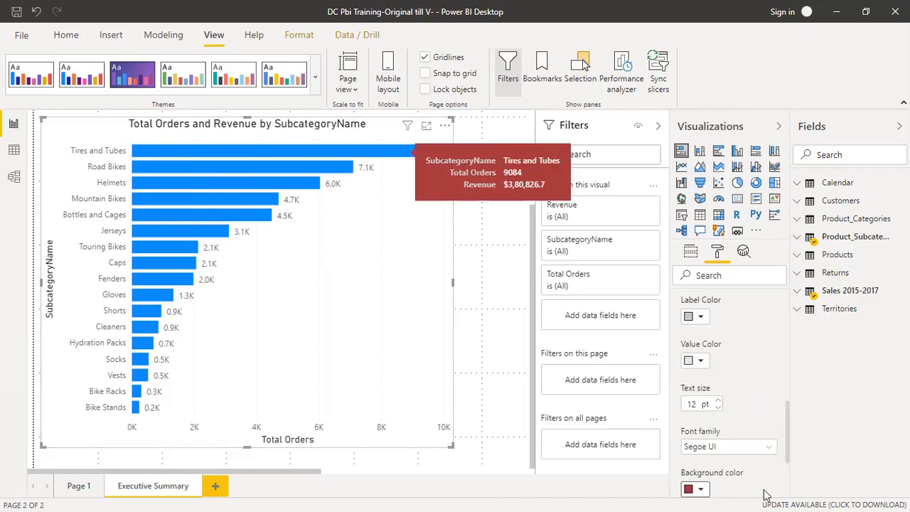
- Revert the tooltip settings to their defaults and close them
scroll(769, 398, "down", 2)
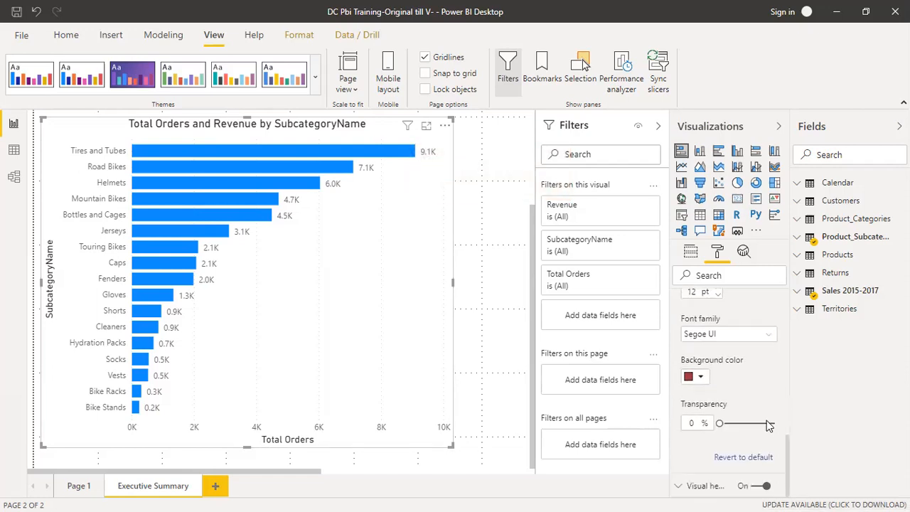
left_click(745, 459)
scroll(739, 427, "up", 2)
scroll(736, 424, "up", 2)
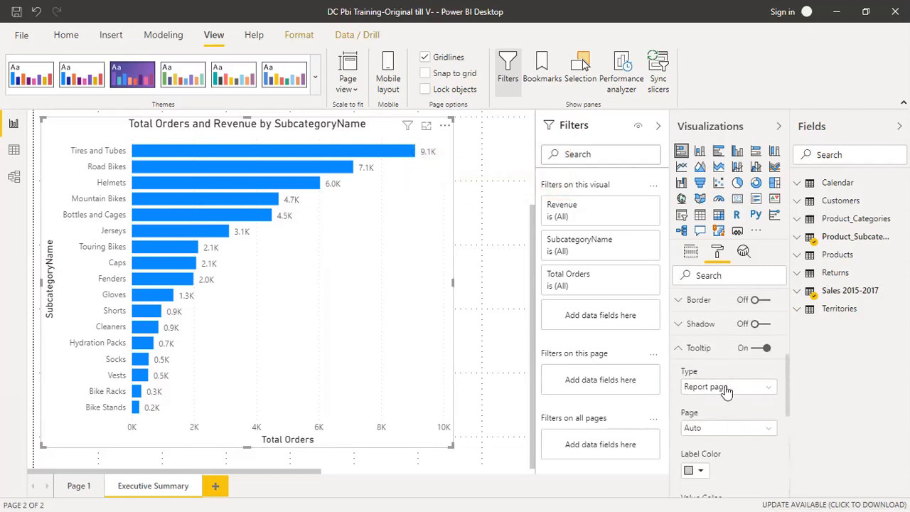
left_click(681, 348)
- Examine all of the bar chart's visual header settings, from the background color to the header tooltip icon
left_click(679, 488)
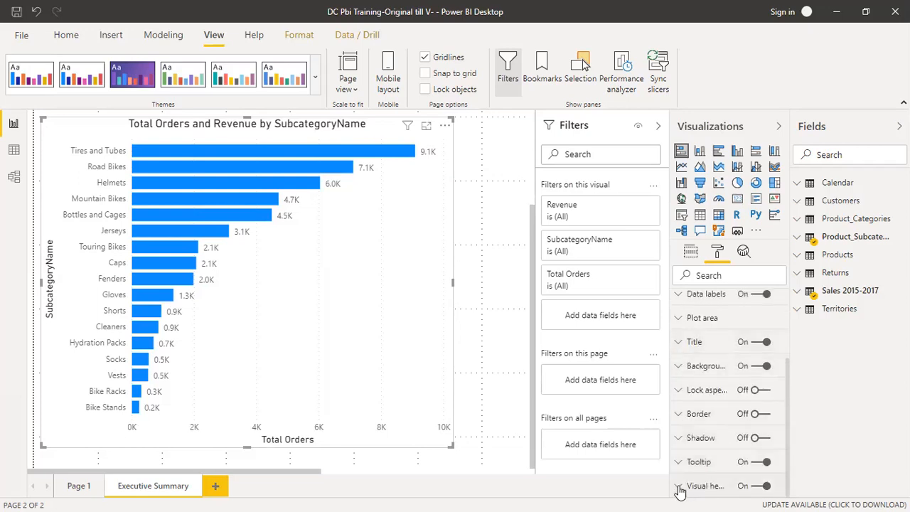
scroll(727, 453, "down", 2)
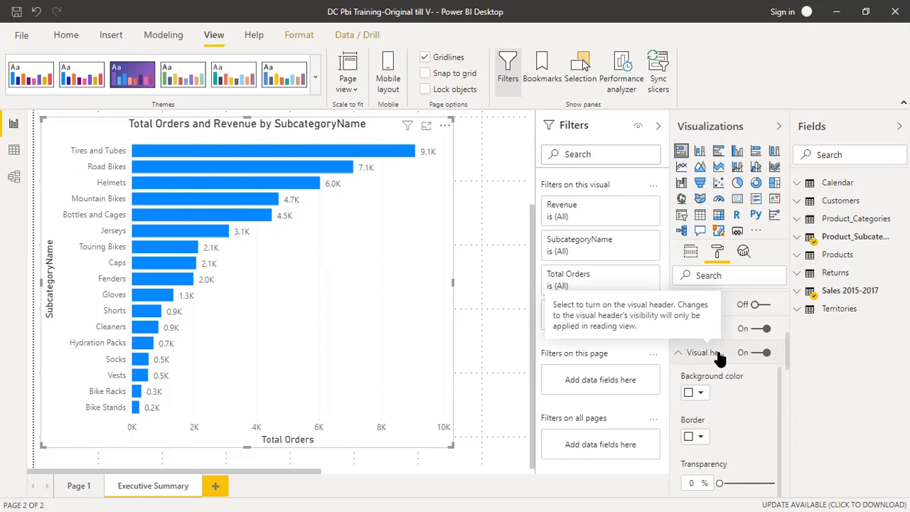
scroll(741, 413, "down", 2)
scroll(744, 442, "down", 6)
scroll(743, 446, "down", 4)
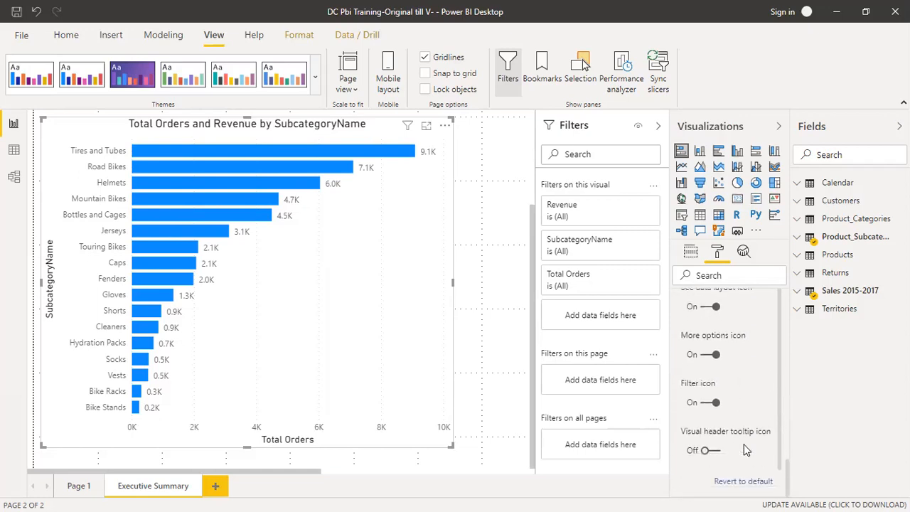
- Revert the visual header settings to their defaults and collapse them
left_click(743, 481)
scroll(738, 482, "up", 5)
scroll(732, 479, "up", 8)
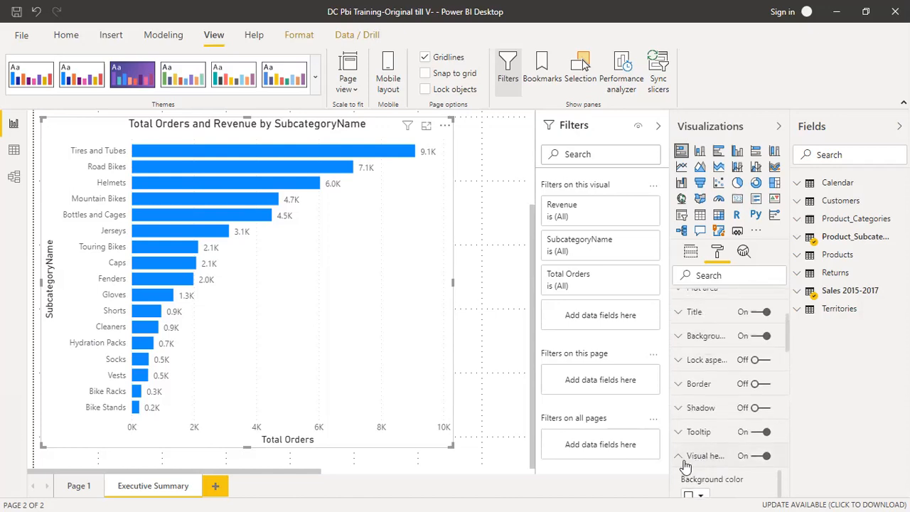
left_click(681, 458)
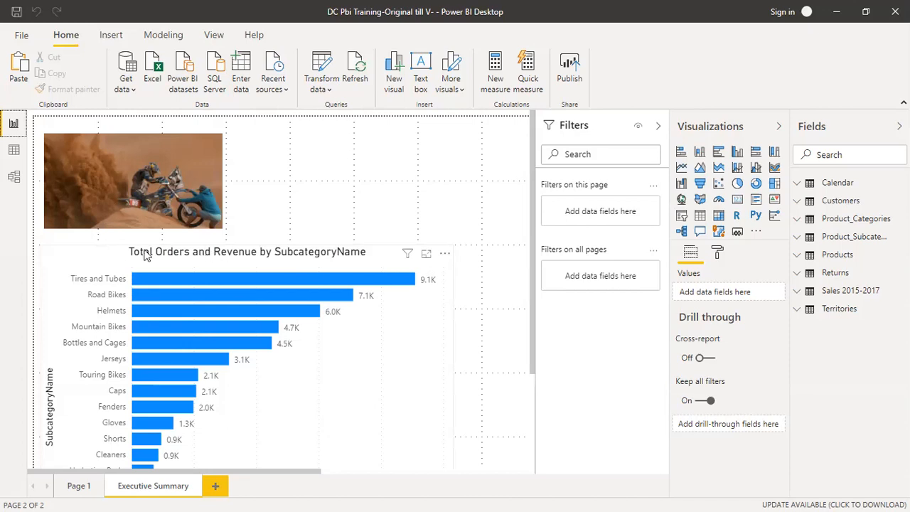
- Shrink the bar chart to about the width of the motorcycle picture, keeping it directly below the picture
left_click(242, 276)
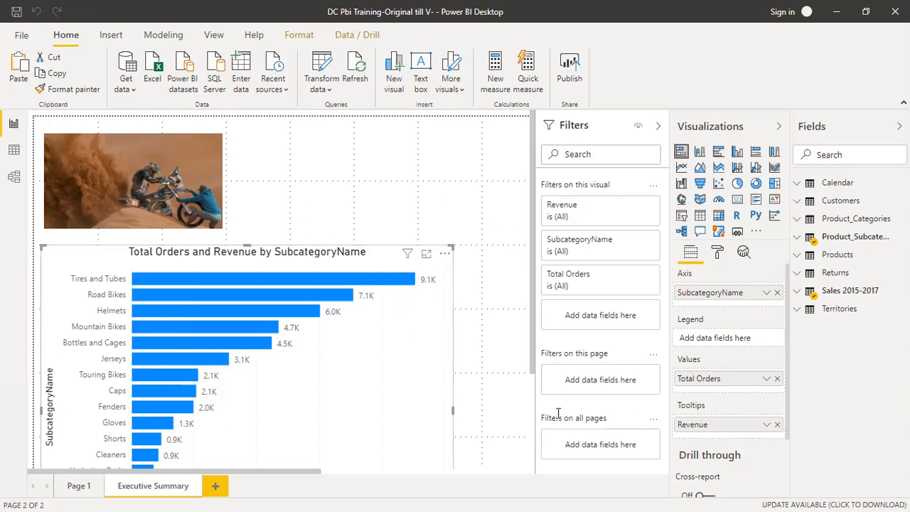
mouse_move(566, 416)
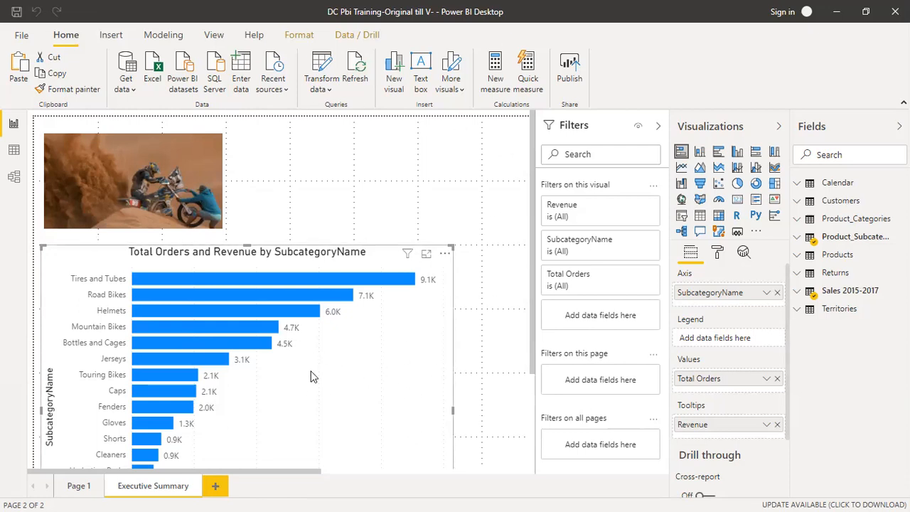
left_click_drag(450, 245, 283, 311)
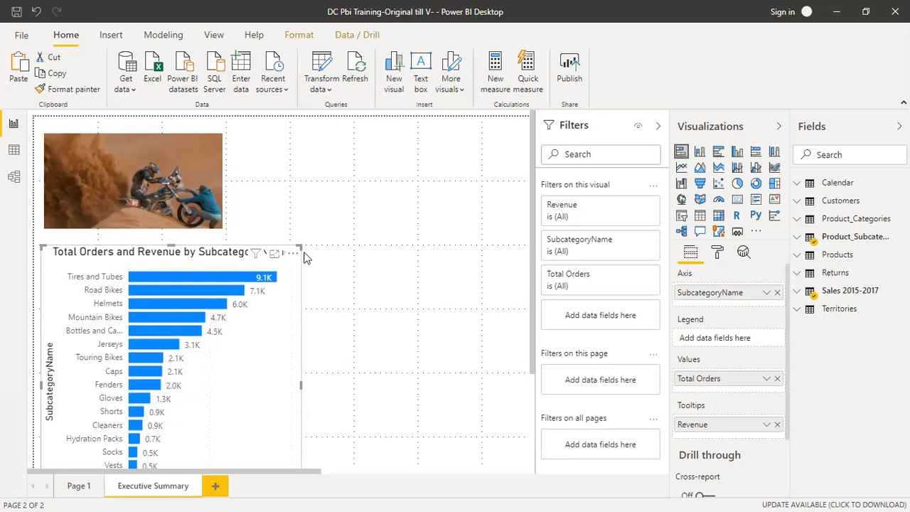
left_click_drag(302, 247, 233, 210)
scroll(238, 310, "down", 1)
scroll(405, 239, "up", 1)
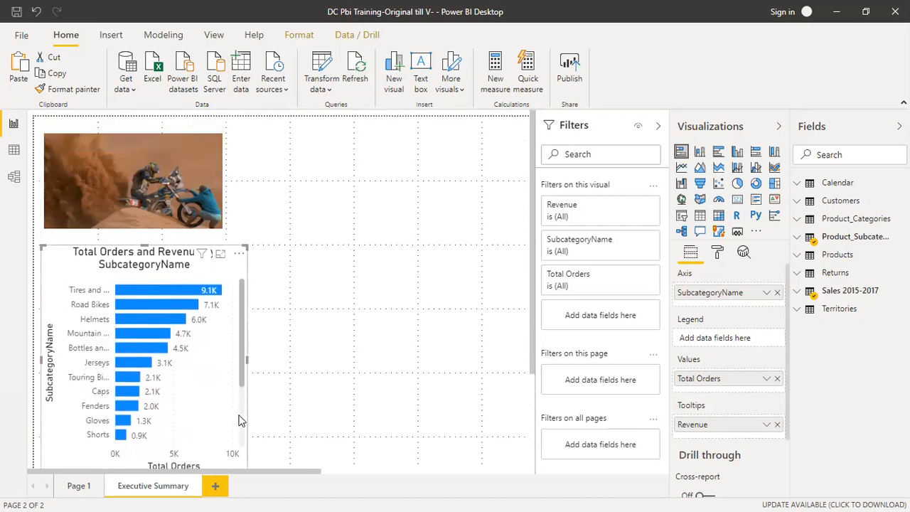
scroll(240, 420, "down", 2)
scroll(246, 430, "down", 1)
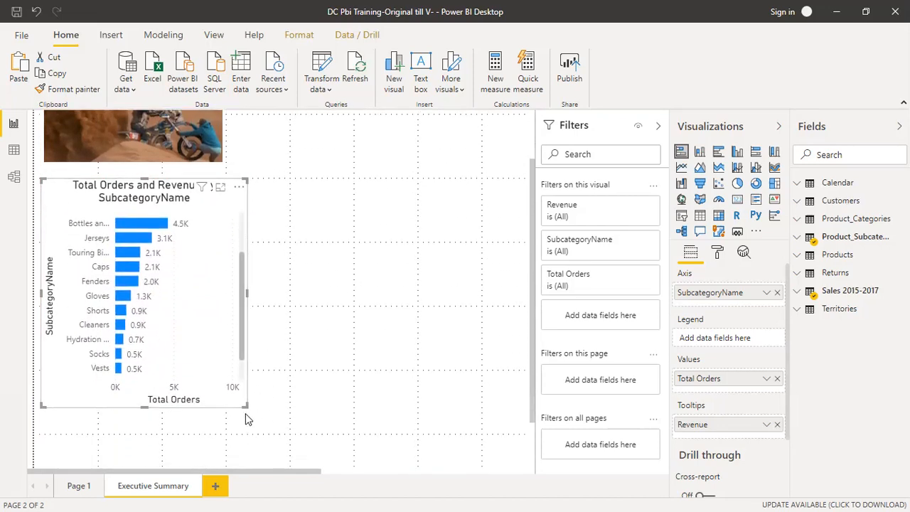
left_click_drag(245, 406, 227, 375)
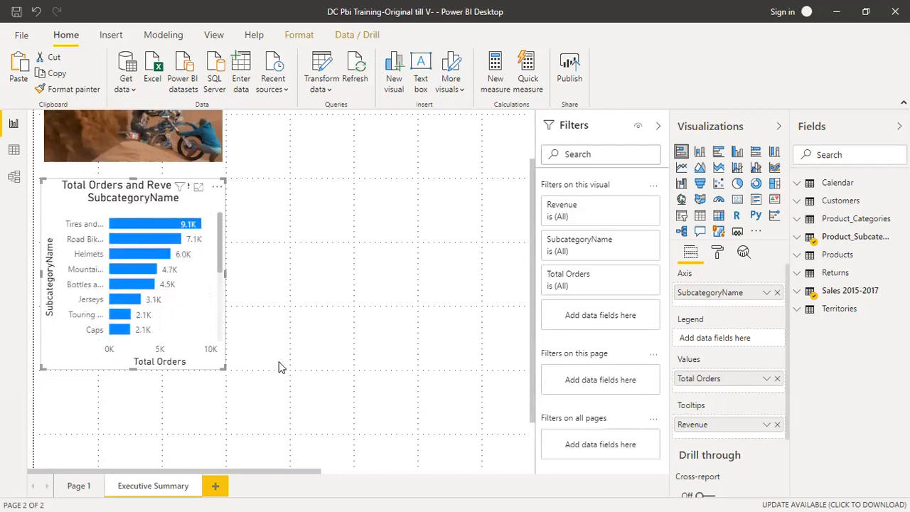
scroll(278, 366, "up", 2)
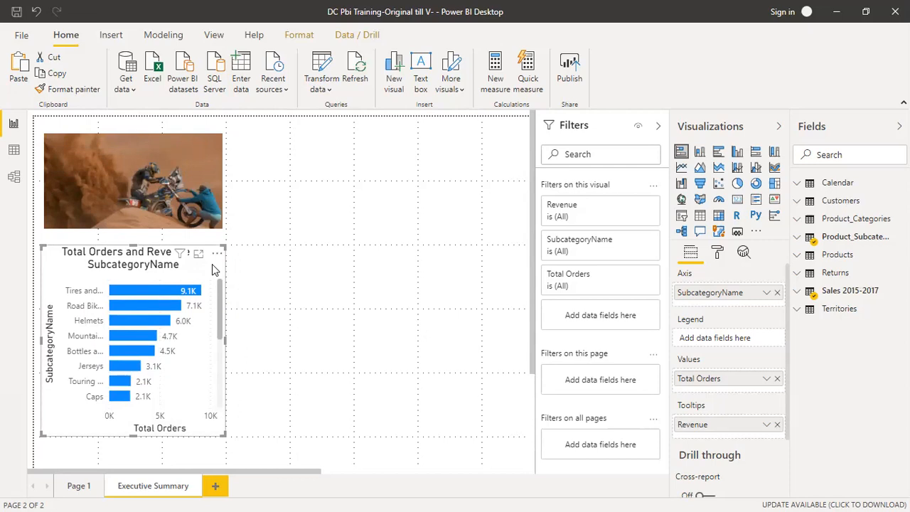
- Place a copy of the bar chart beside the original and test cross-highlighting with the copy's Tires and Tubes bar
key("ctrl+v")
left_click_drag(211, 272, 419, 270)
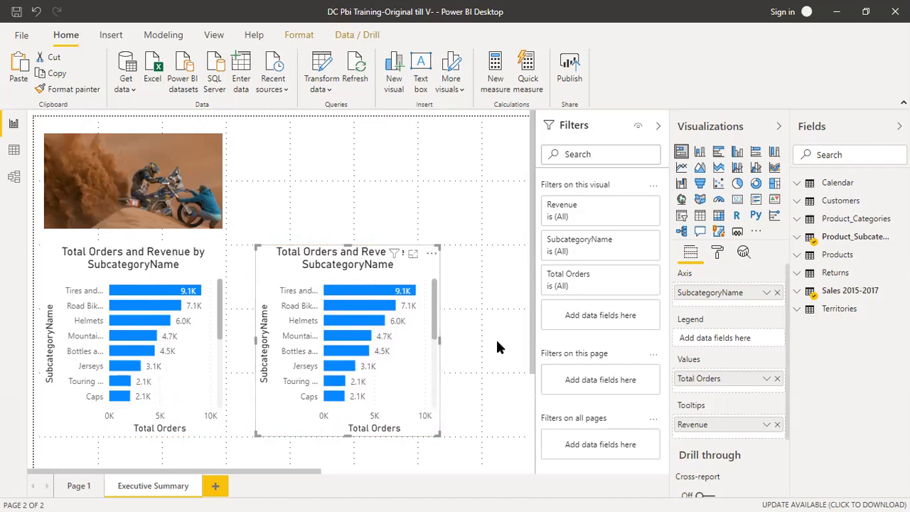
left_click(355, 294)
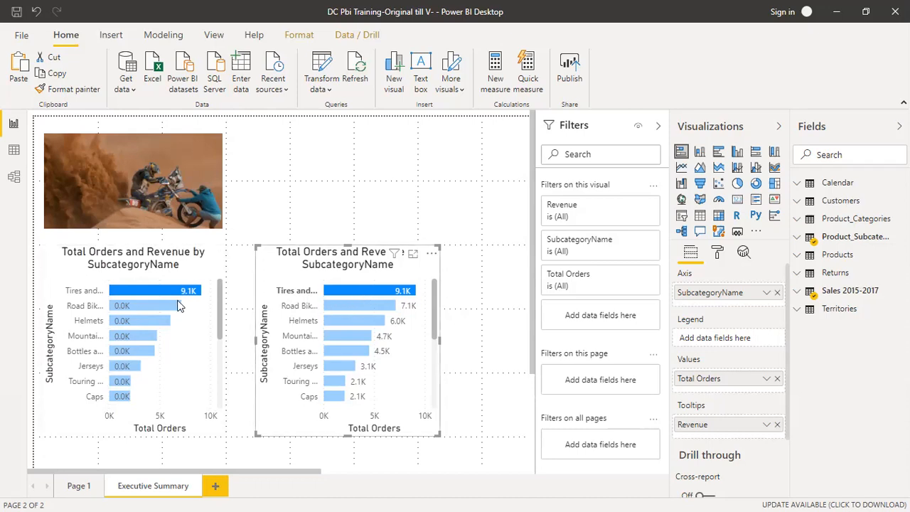
left_click(354, 292)
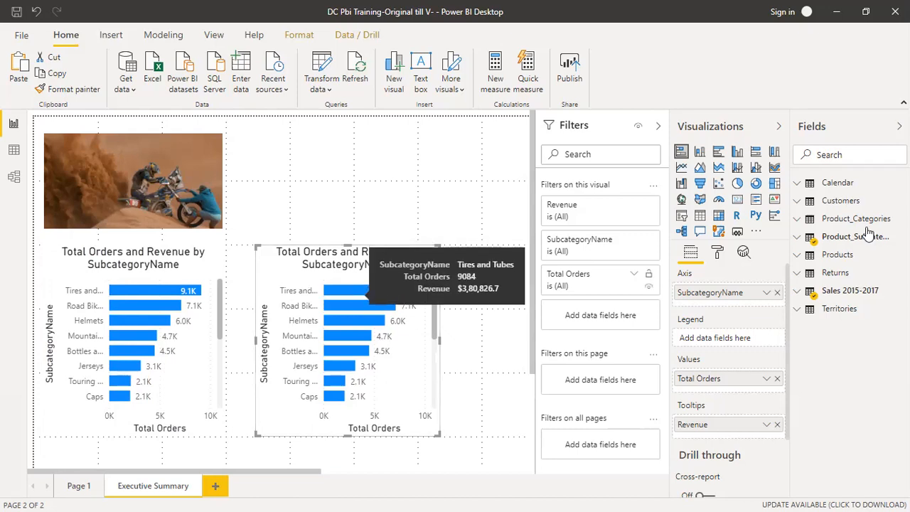
- Add CategoryName from Product_Categories to the copied chart's axis, below SubcategoryName
left_click(820, 221)
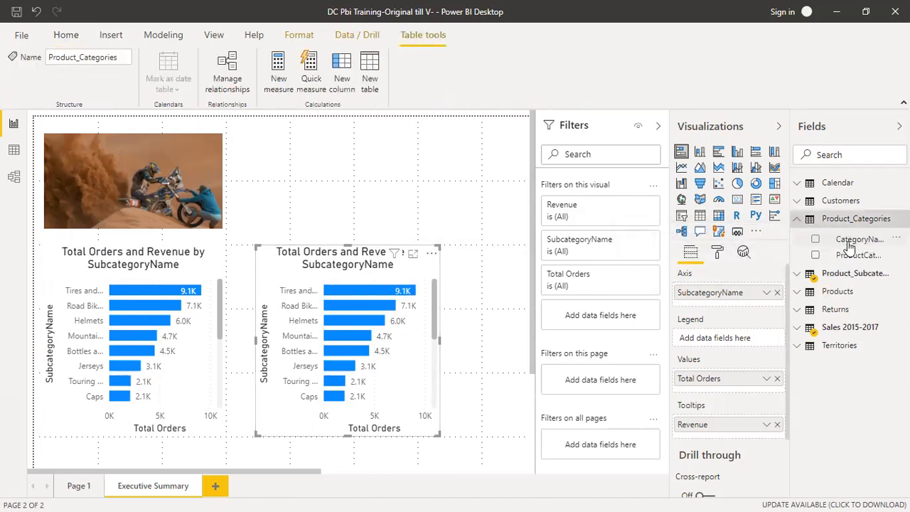
left_click_drag(857, 241, 726, 306)
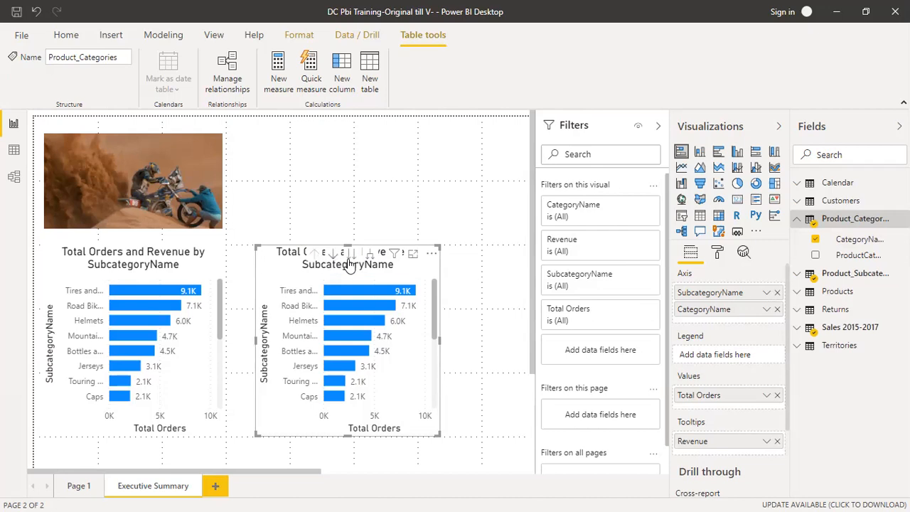
left_click(777, 309)
left_click_drag(856, 240, 722, 307)
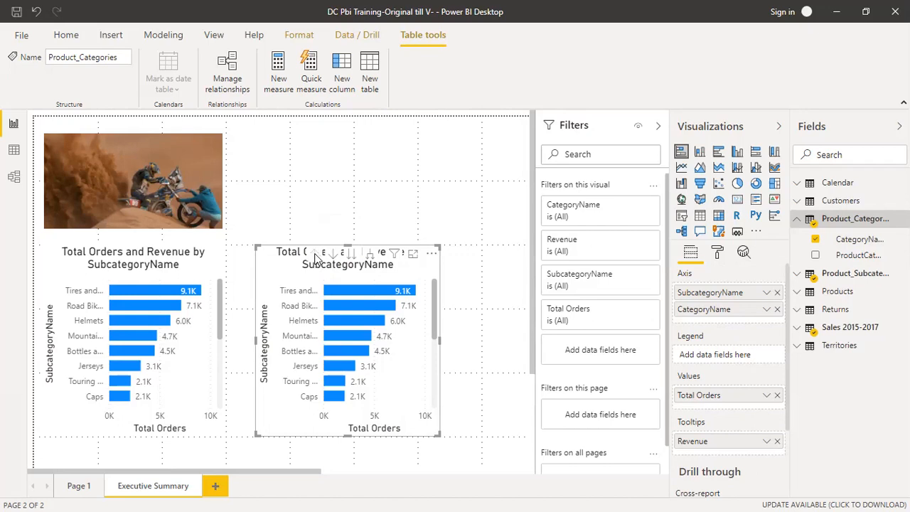
- Turn on drill mode in the copied chart, view the CategoryName level, and drill back up to SubcategoryName
left_click(334, 254)
left_click(349, 255)
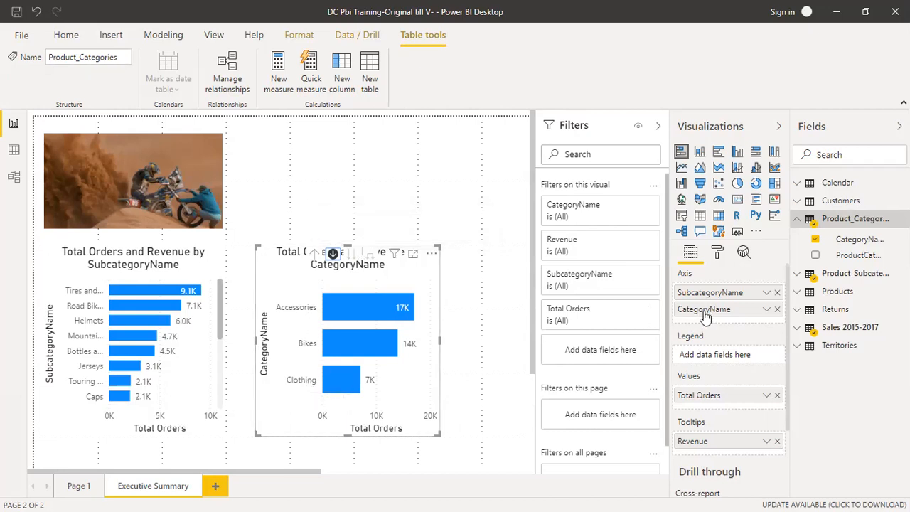
left_click(315, 253)
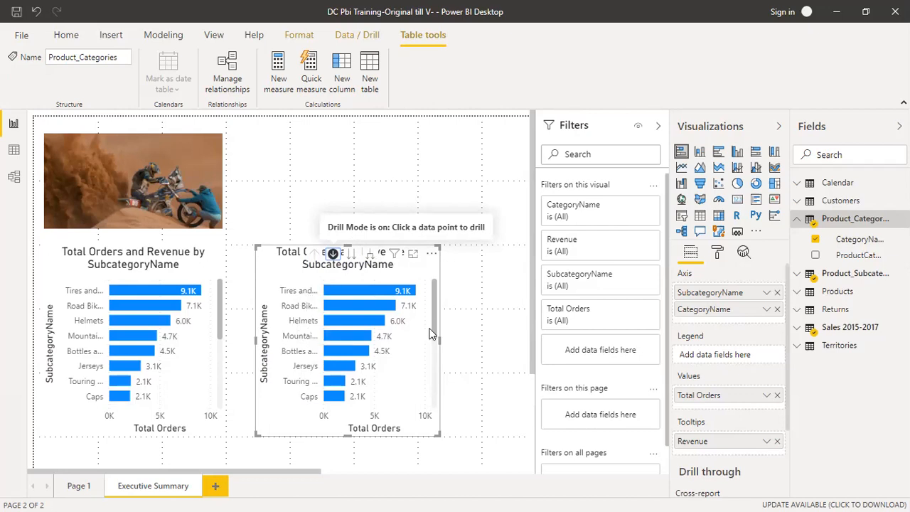
- Widen the copied bar chart toward the empty side of the page so its subcategory names have more room
mouse_move(440, 338)
left_mouse_down()
mouse_move(502, 333)
mouse_move(379, 329)
mouse_move(455, 332)
left_mouse_up()
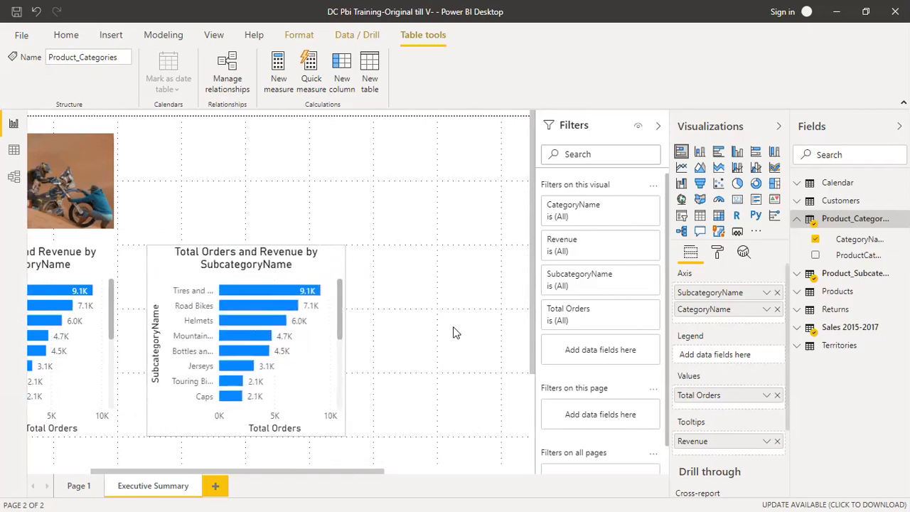
left_click_drag(295, 474, 174, 475)
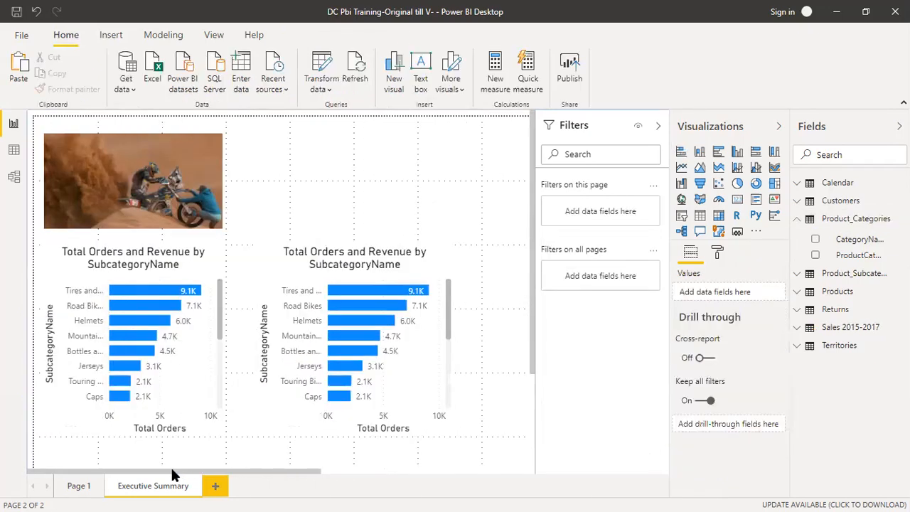
left_click(452, 344)
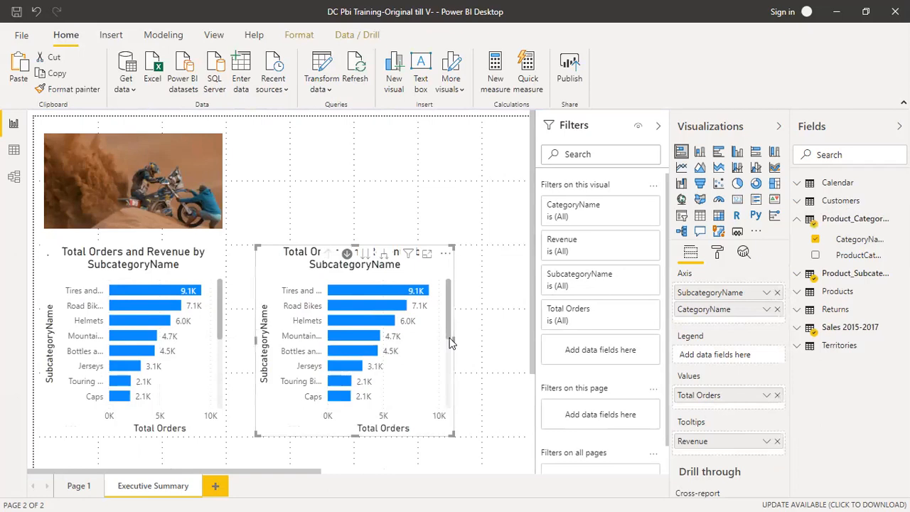
scroll(497, 345, "right", 3)
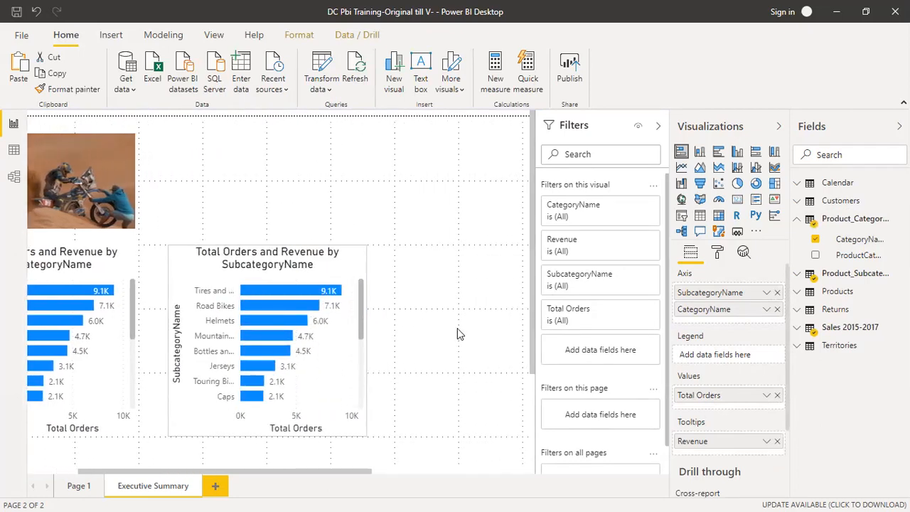
left_click_drag(366, 339, 424, 339)
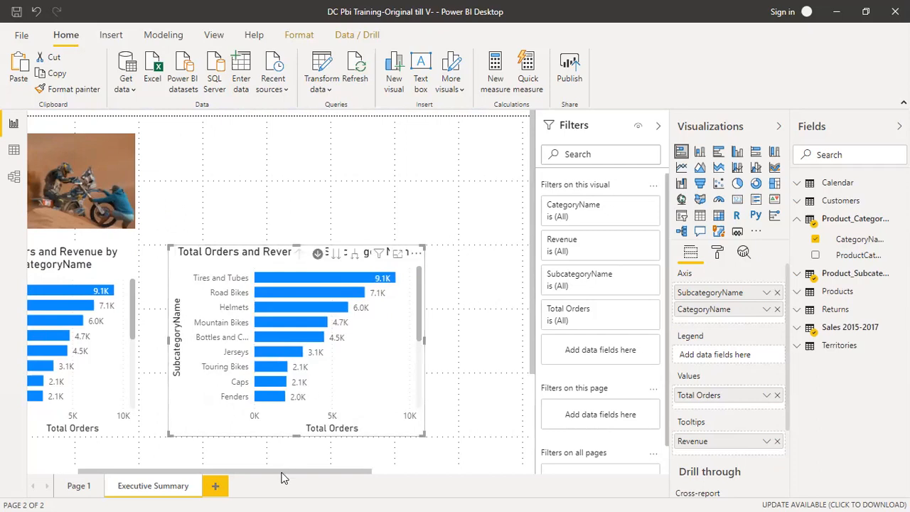
left_click_drag(282, 472, 220, 473)
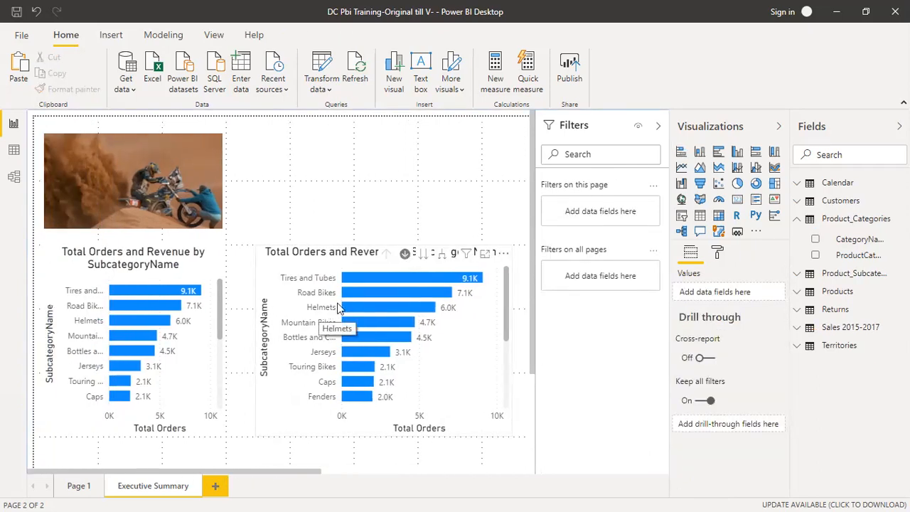
- Expand the copied chart down one level, change its CategoryName filter type to Top N, and show the Sales 2015-2017 fields
left_click(441, 254)
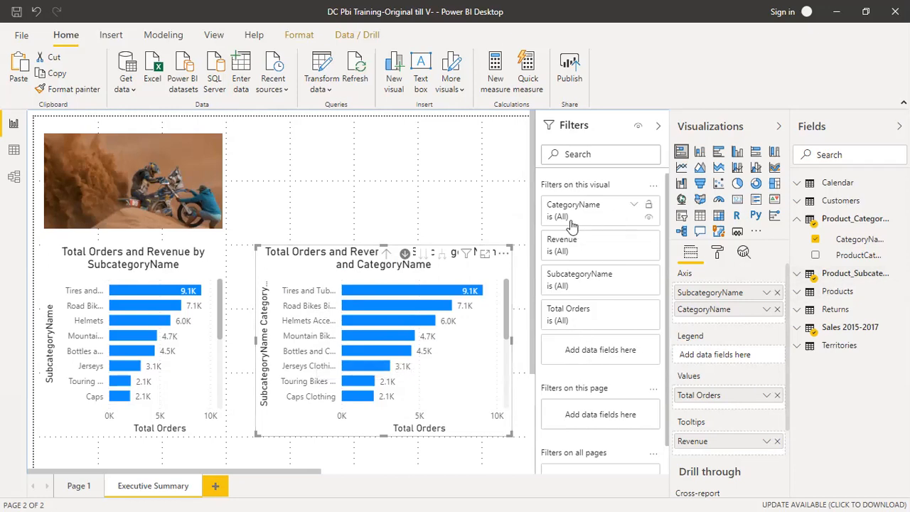
left_click(633, 206)
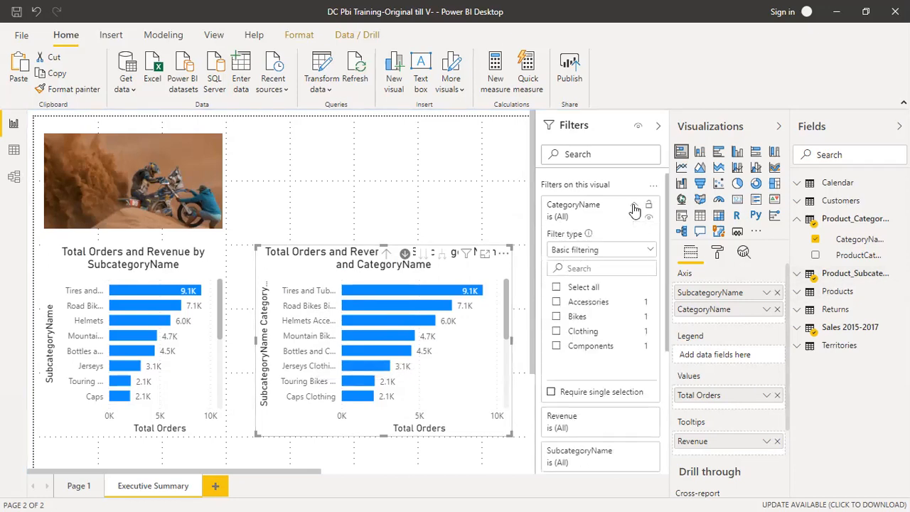
left_click(591, 250)
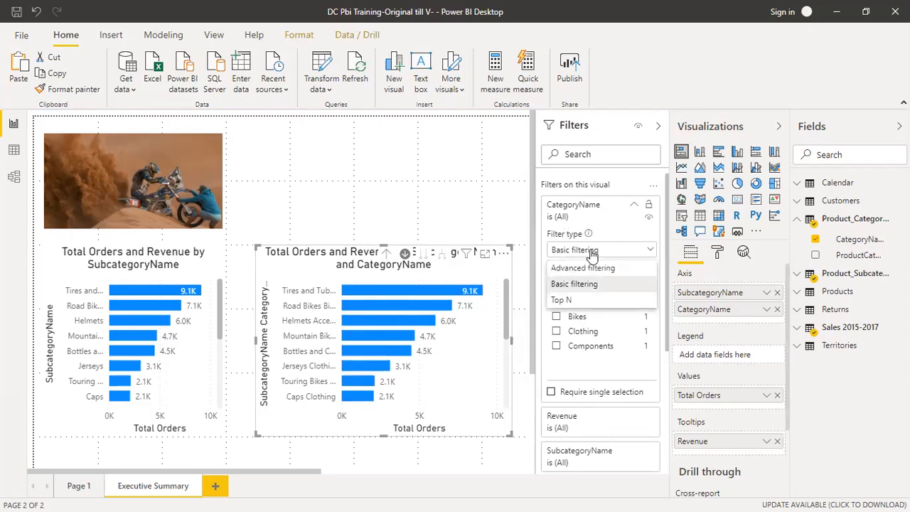
left_click(558, 298)
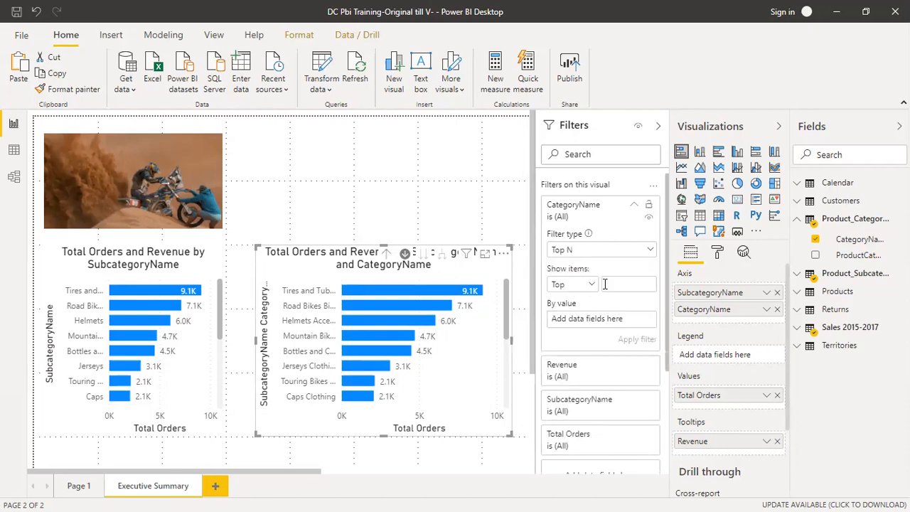
left_click(797, 328)
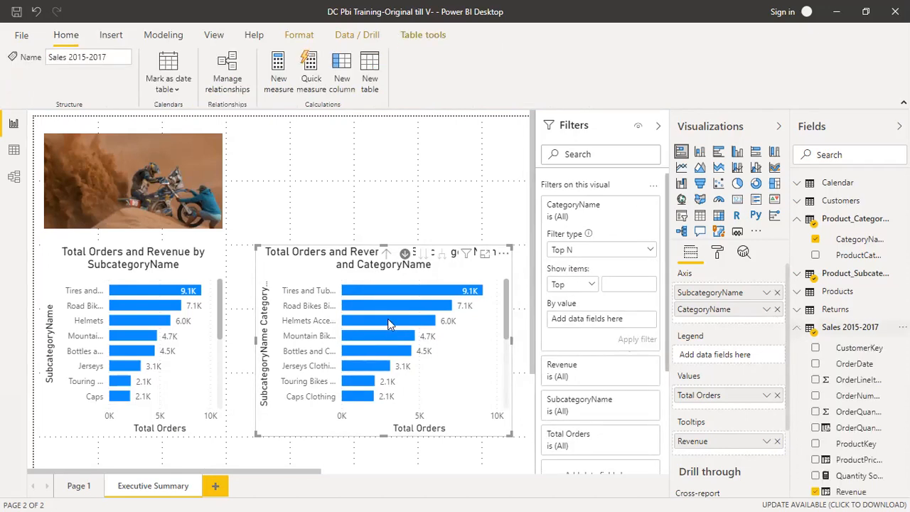
- Show the copied chart at its CategoryName level and filter CategoryName to the top 1 by Quantity Sold
left_click(388, 253)
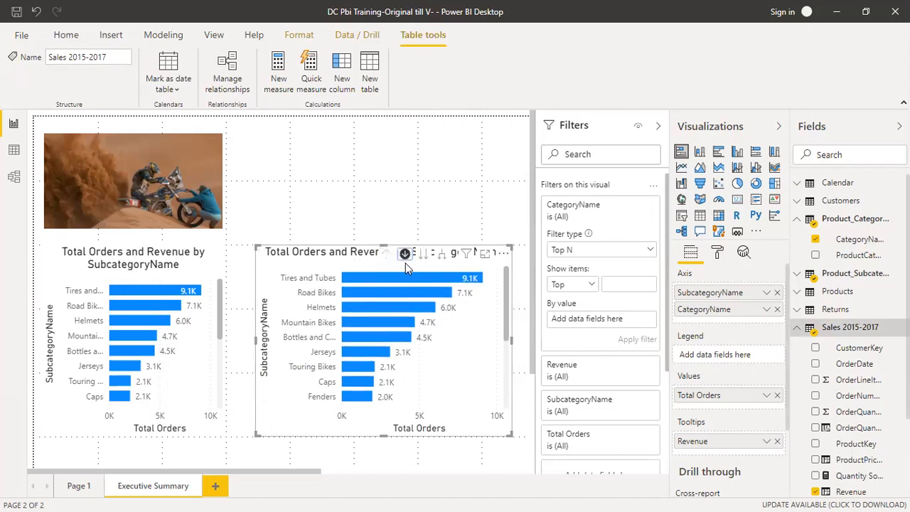
left_click(413, 332)
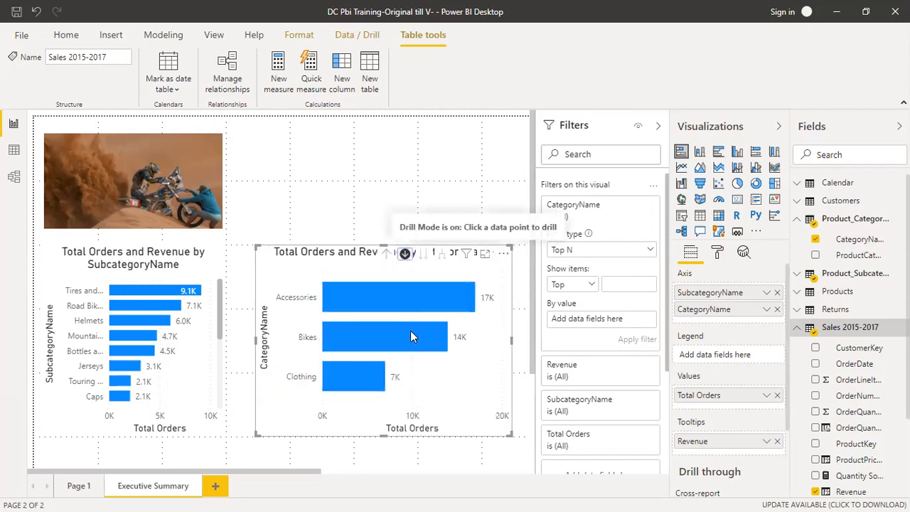
left_click(609, 288)
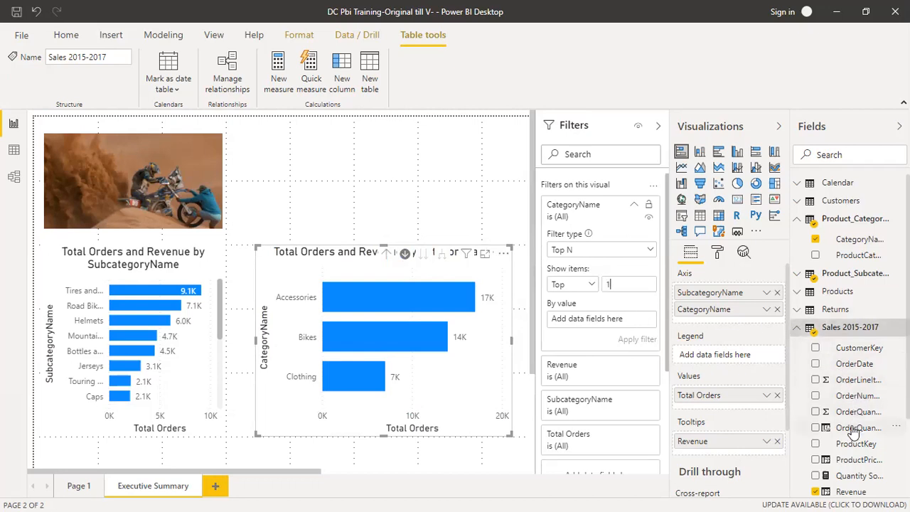
scroll(857, 433, "down", 2)
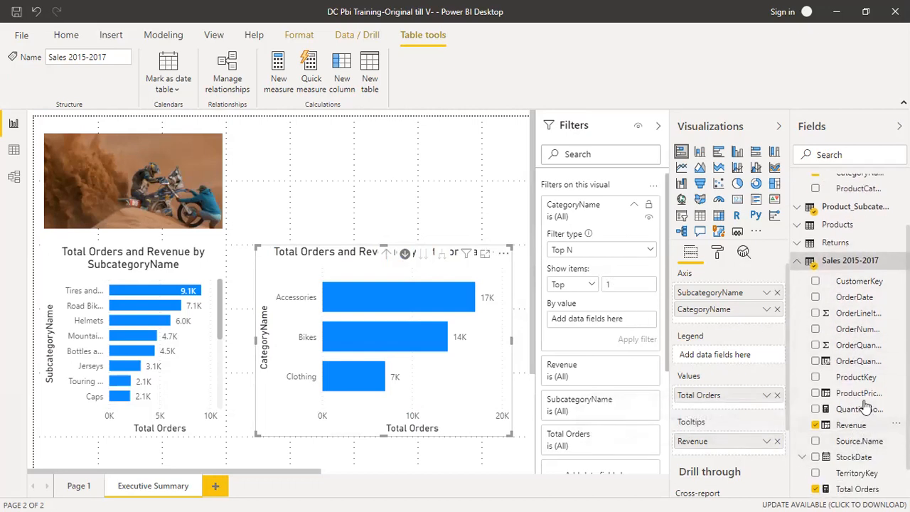
left_click_drag(858, 411, 595, 322)
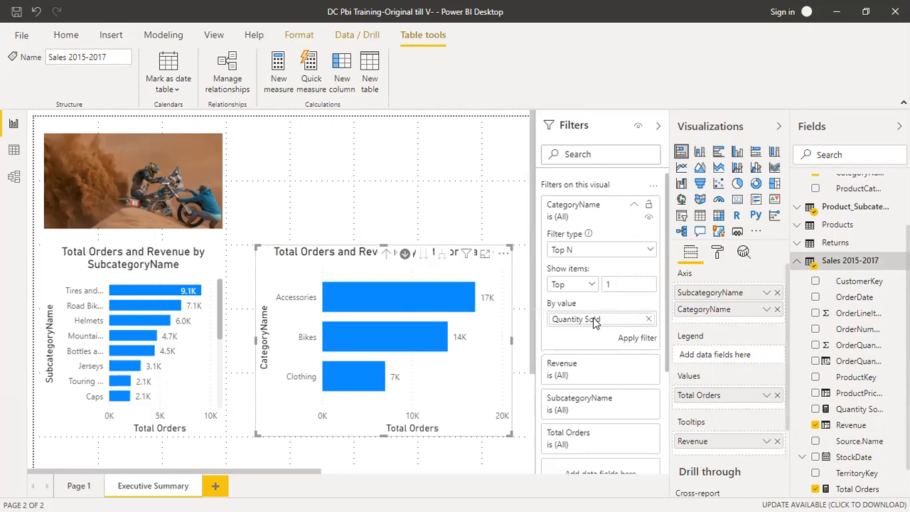
left_click(636, 338)
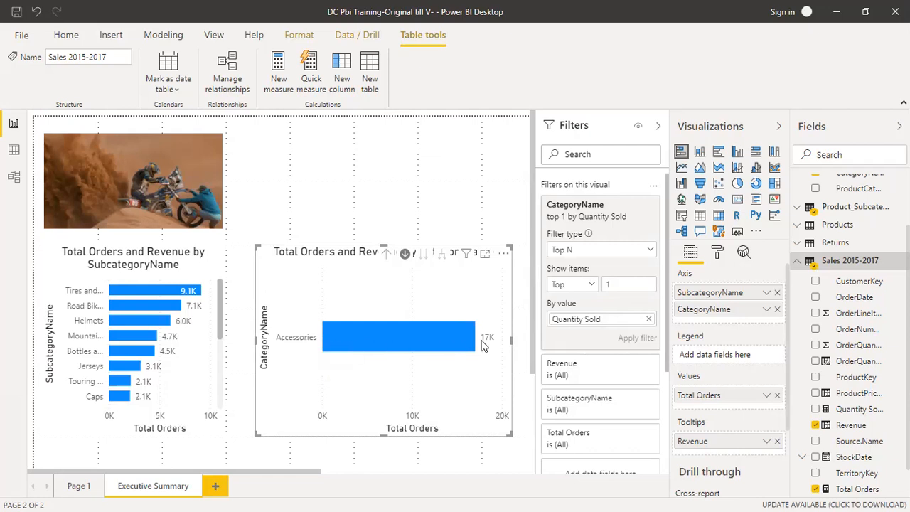
- Change the copied chart's CategoryName filter to show the top 2 items and apply it
double_click(625, 285)
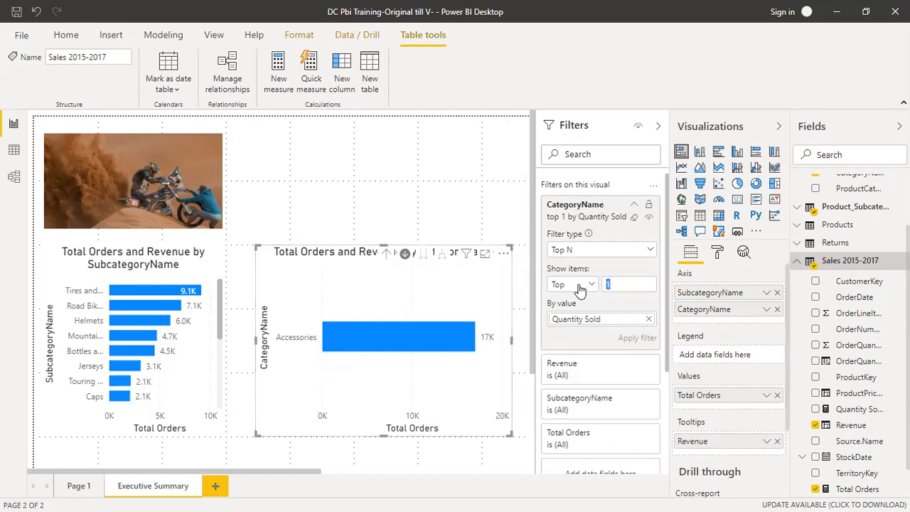
type("2")
left_click(637, 338)
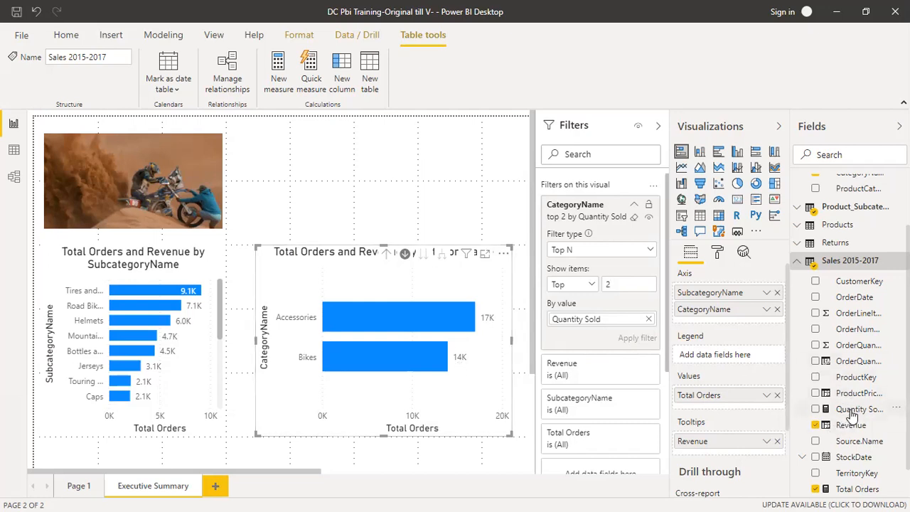
- Replace Quantity Sold with OrderDate as the value ranking the CategoryName Top N filter, and apply the filter
left_click(648, 319)
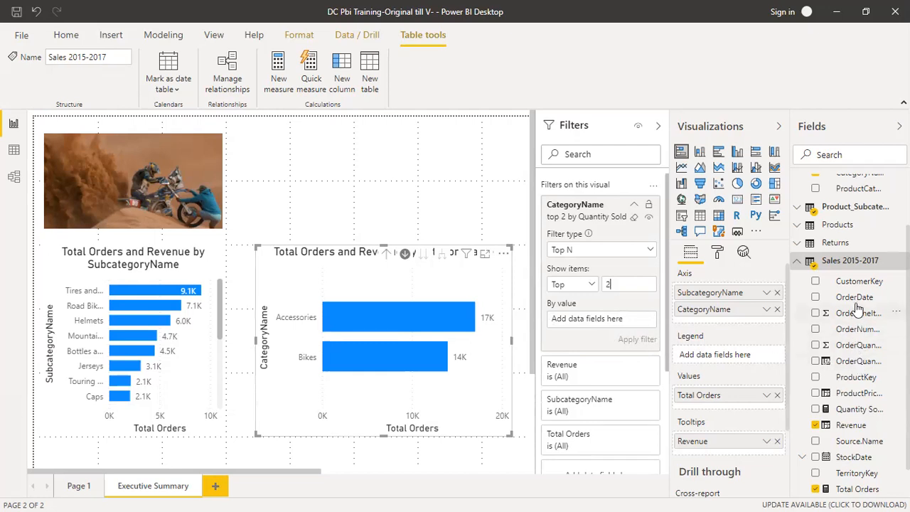
scroll(858, 402, "down", 1)
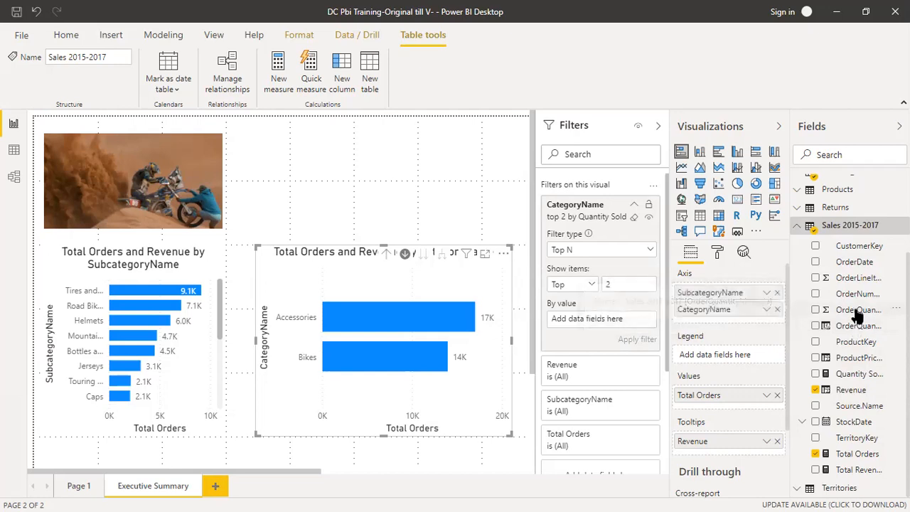
left_click_drag(859, 263, 609, 319)
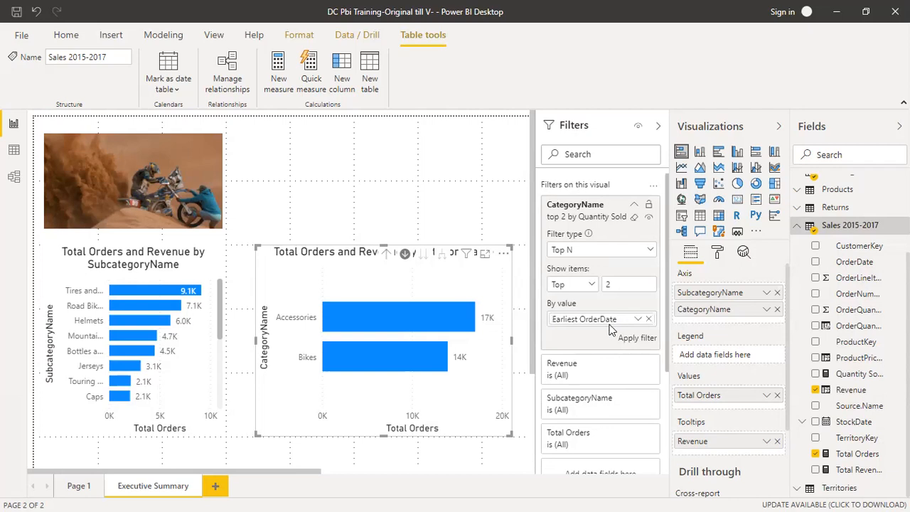
left_click(635, 339)
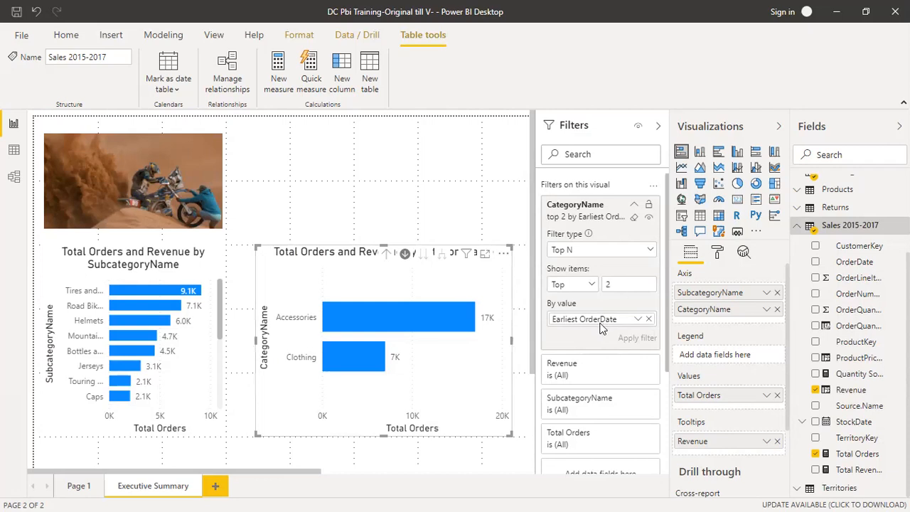
- Clear the Top N filter's value field without applying, and review the copied chart at its SubcategoryName and CategoryName levels
left_click(648, 319)
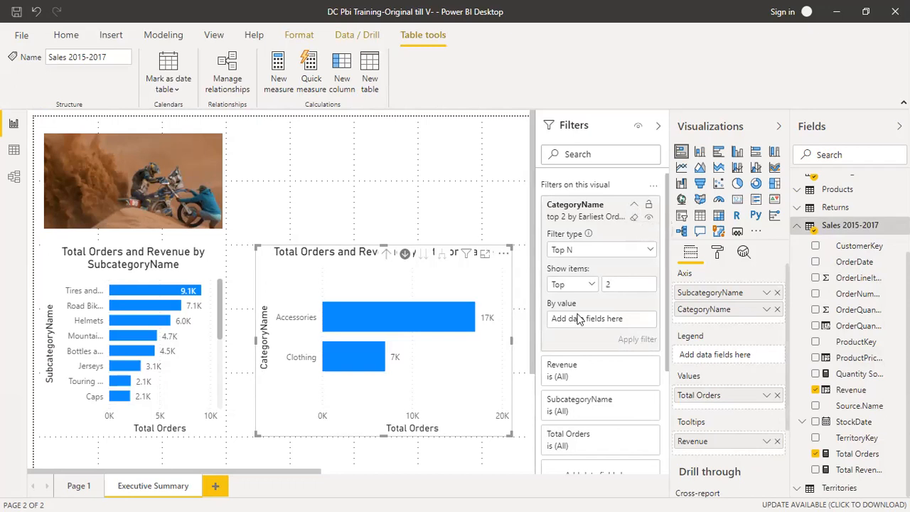
left_click(405, 255)
left_click(385, 253)
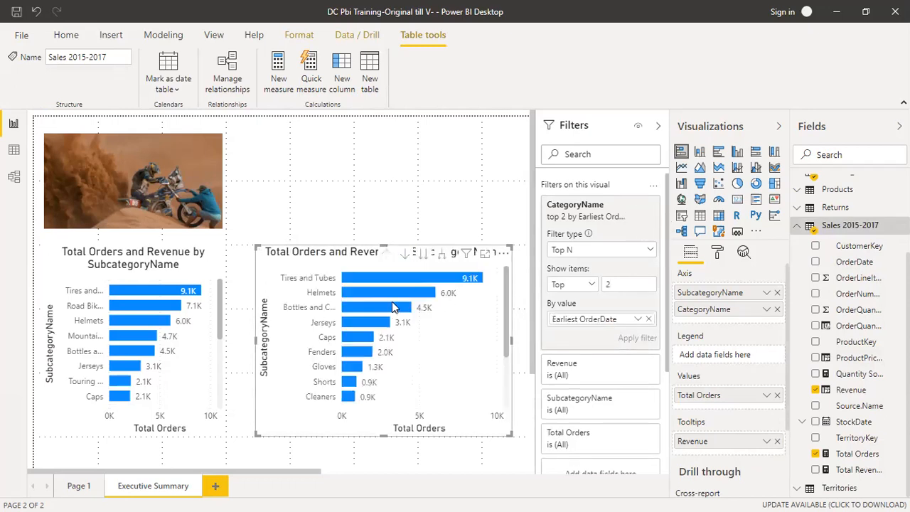
left_click(406, 254)
left_click(433, 353)
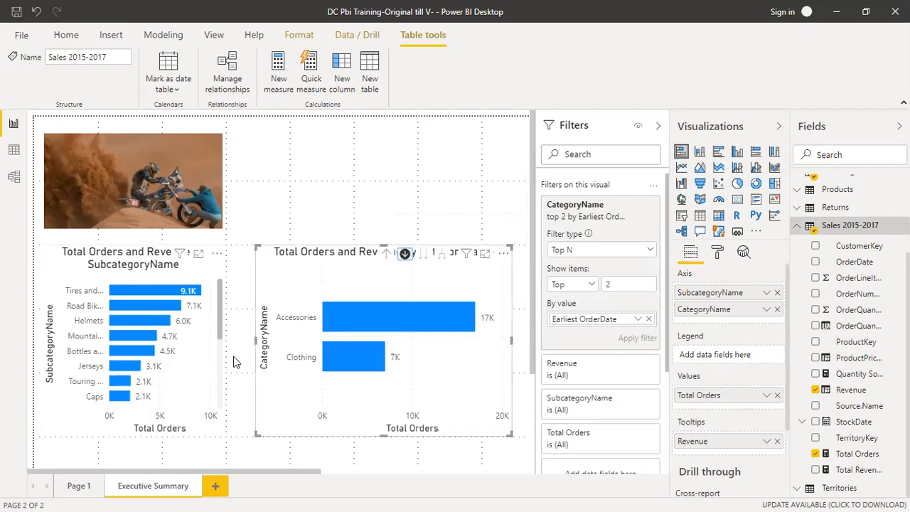
left_click(386, 253)
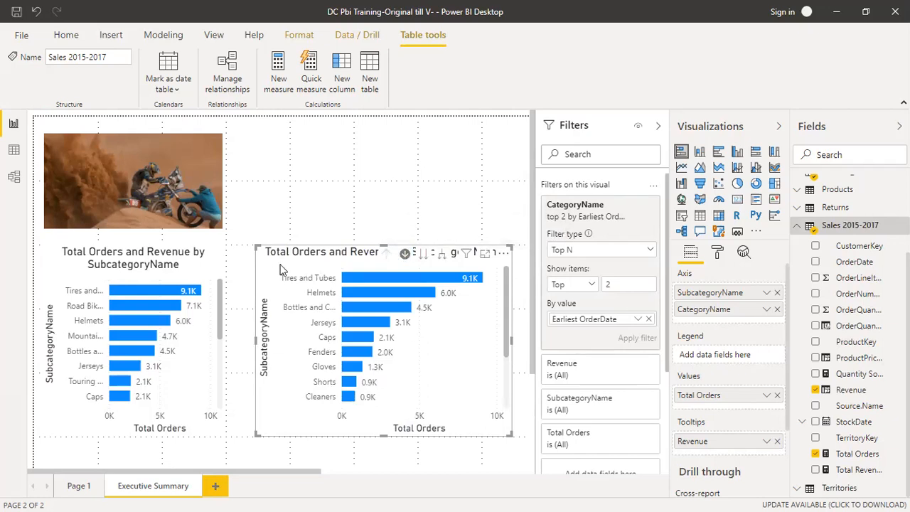
- Add a new report page and paste the copied bar chart onto it
left_click(75, 489)
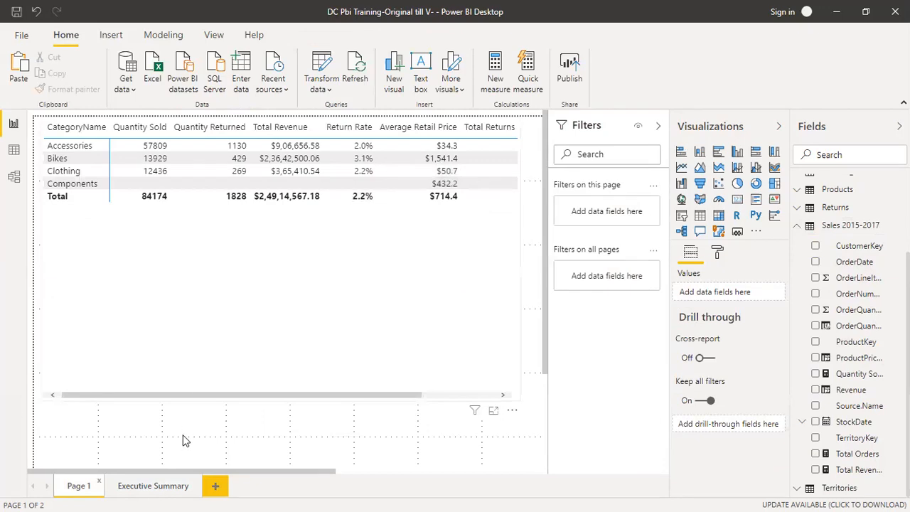
left_click(215, 486)
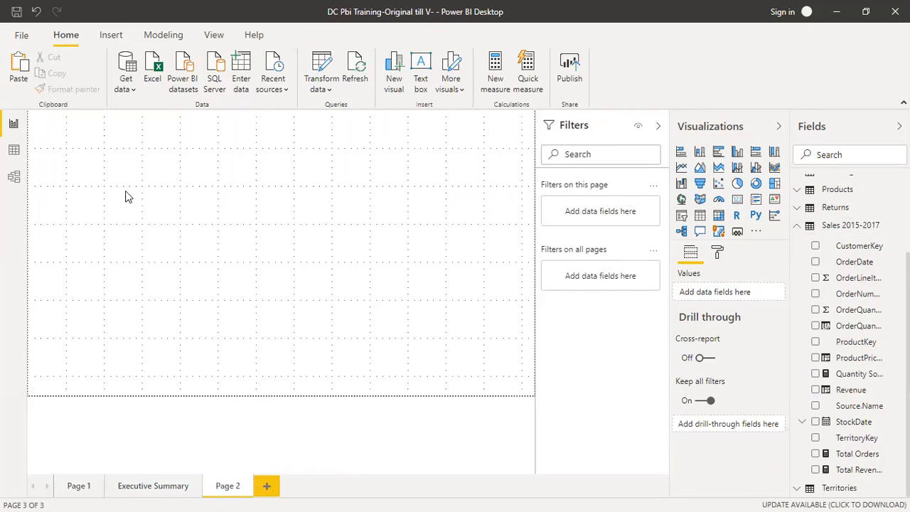
key("ctrl+v")
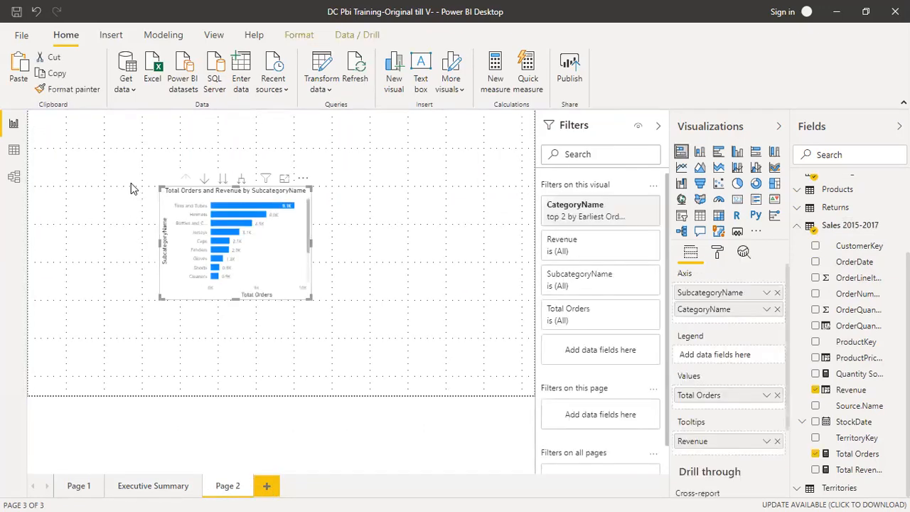
- Set the new page's view to Actual size and move the pasted chart toward the upper-left area of the page
left_click(215, 35)
left_click(346, 84)
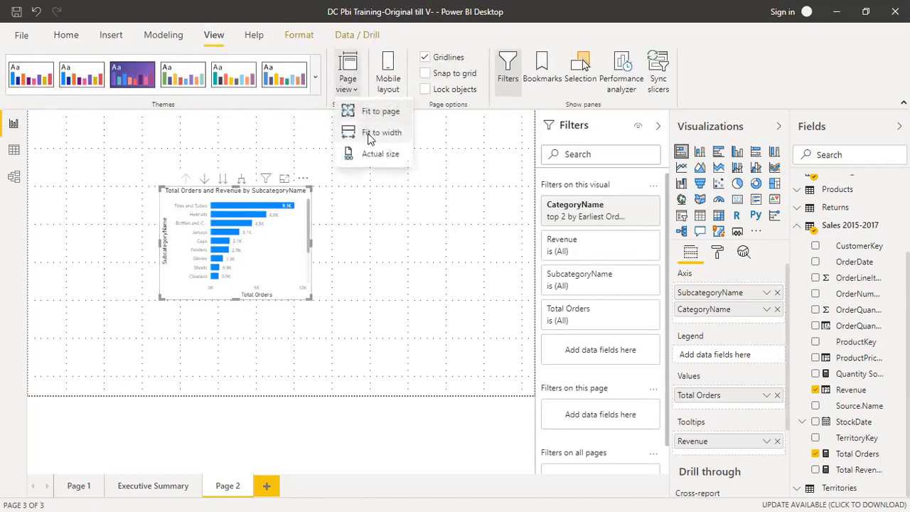
left_click(370, 154)
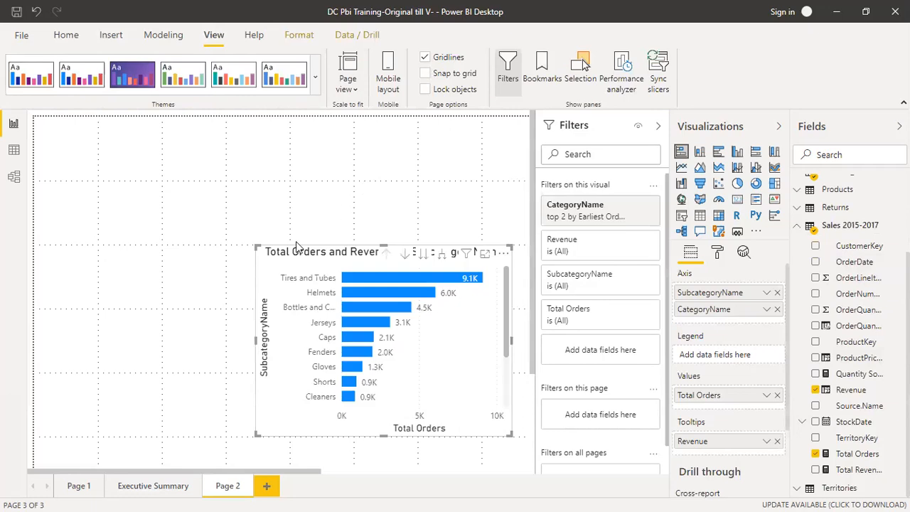
left_click_drag(284, 252, 131, 159)
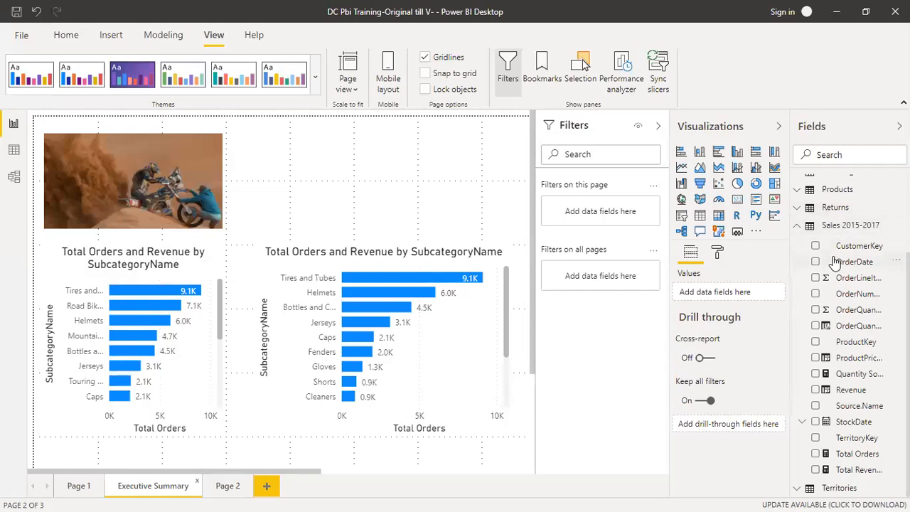
- From the Executive Summary page, add CategoryName as a filter on all pages and limit it to Bikes
scroll(836, 263, "up", 3)
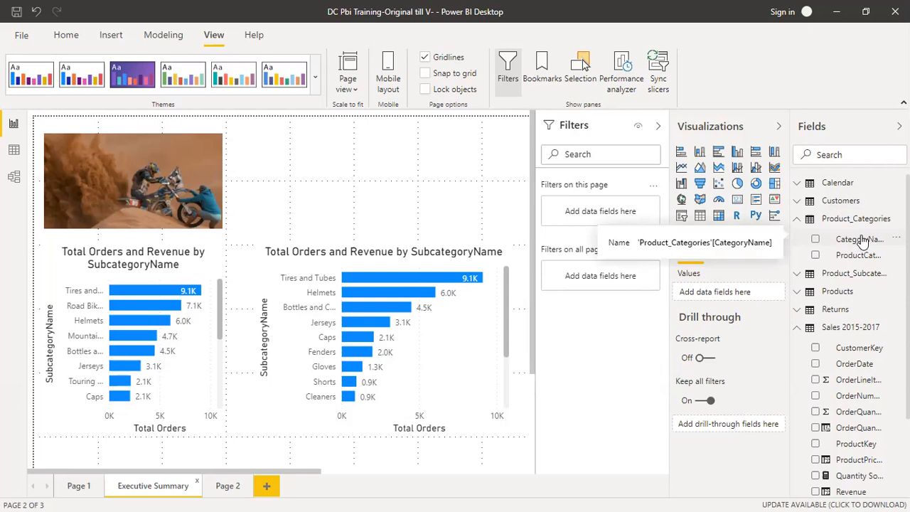
left_click_drag(862, 242, 603, 275)
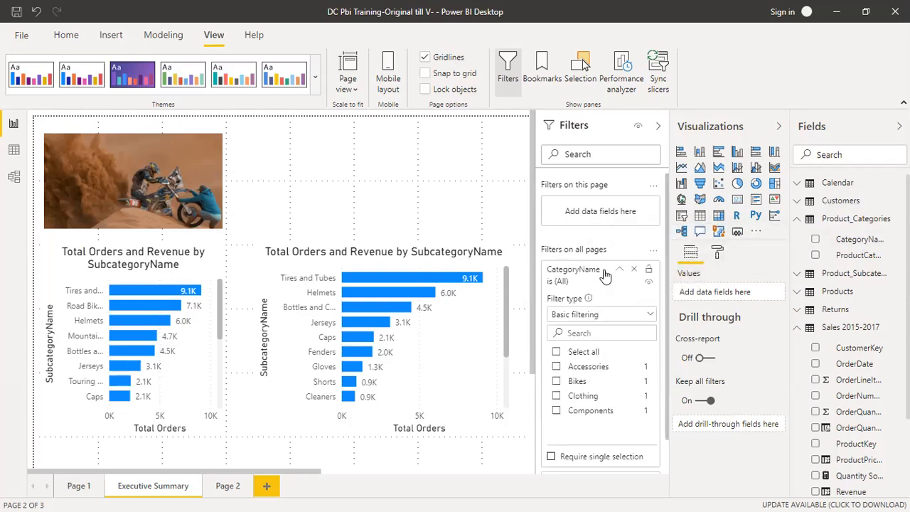
left_click(556, 382)
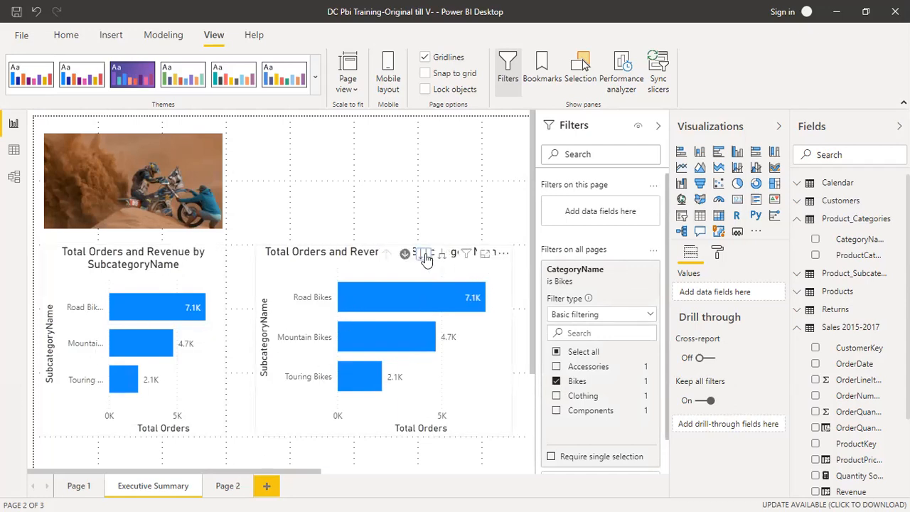
- Show the copied chart's CategoryName level with drill mode turned off, and check the filtered chart on Page 2
left_click(425, 256)
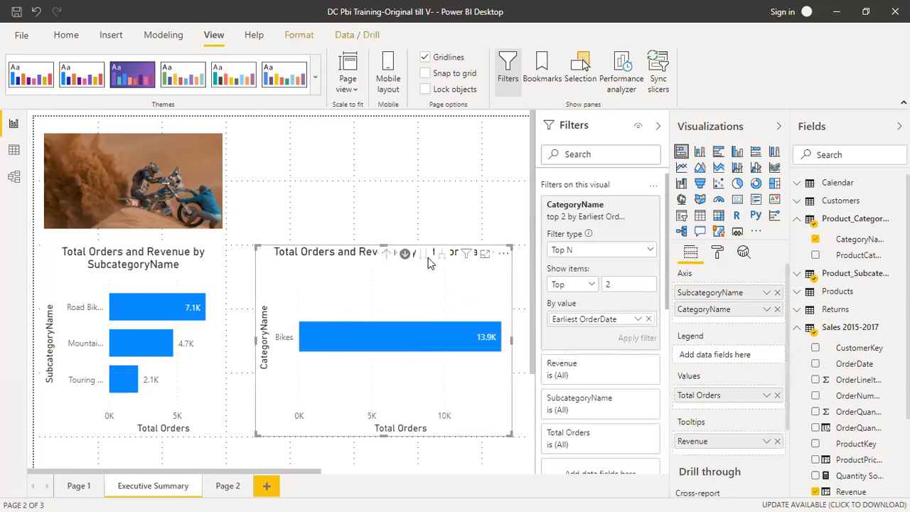
left_click(405, 253)
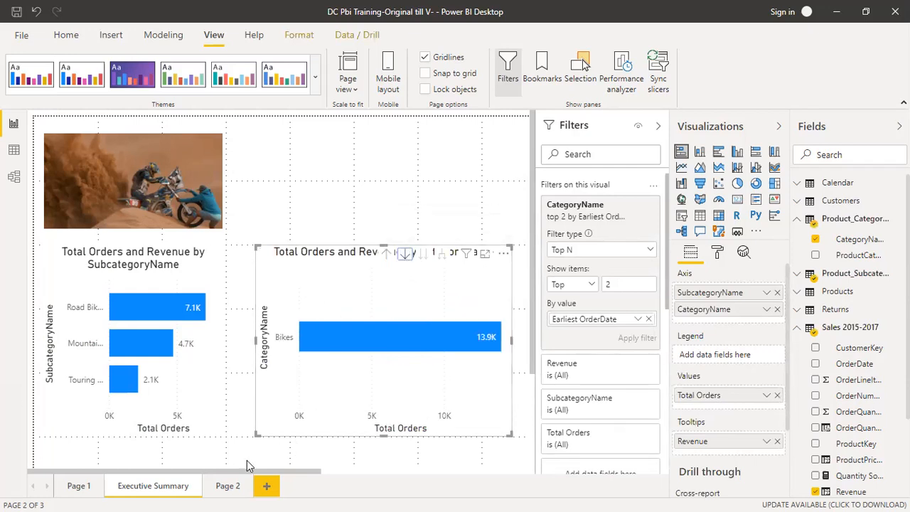
left_click(226, 486)
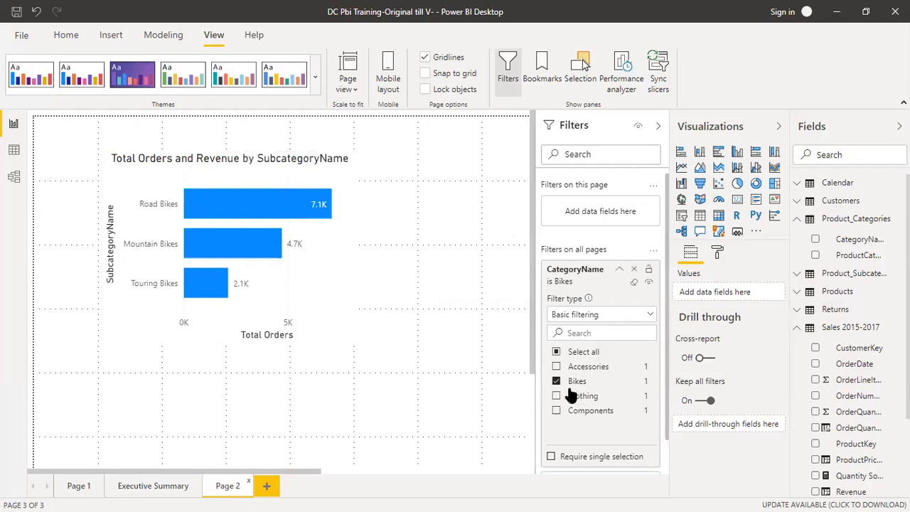
- Remove the CategoryName filter from all pages and drill the Executive Summary page's copied chart back up to SubcategoryName
left_click(634, 268)
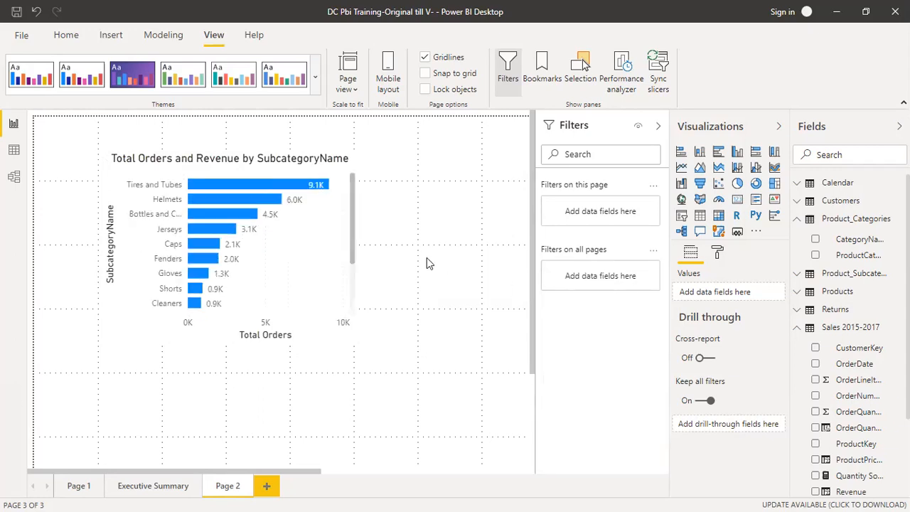
left_click(163, 491)
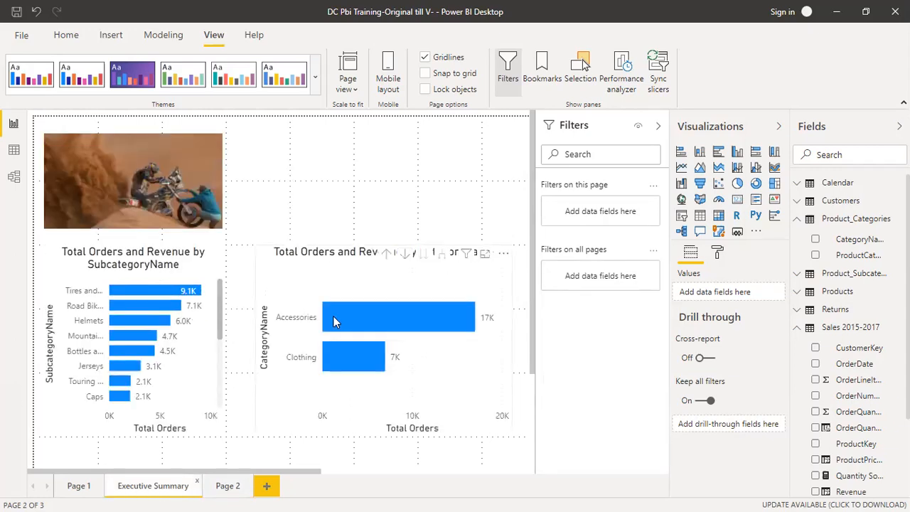
left_click(390, 254)
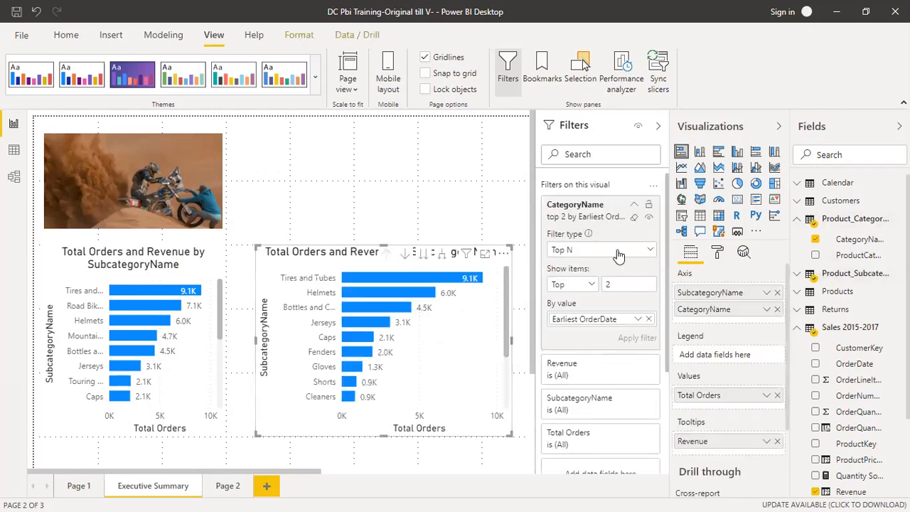
- Add CategoryName from Product_Categories to the filters on all pages again and select Bikes
scroll(579, 382, "down", 3)
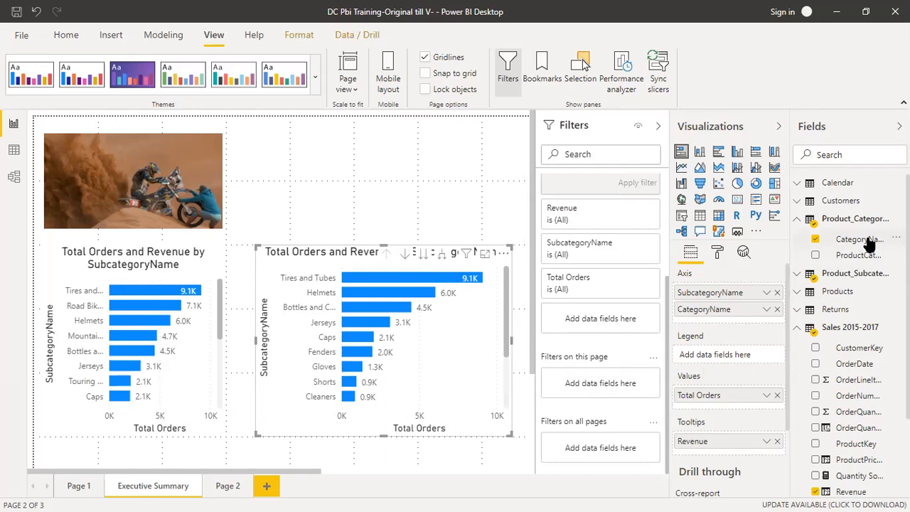
left_click_drag(630, 405, 612, 448)
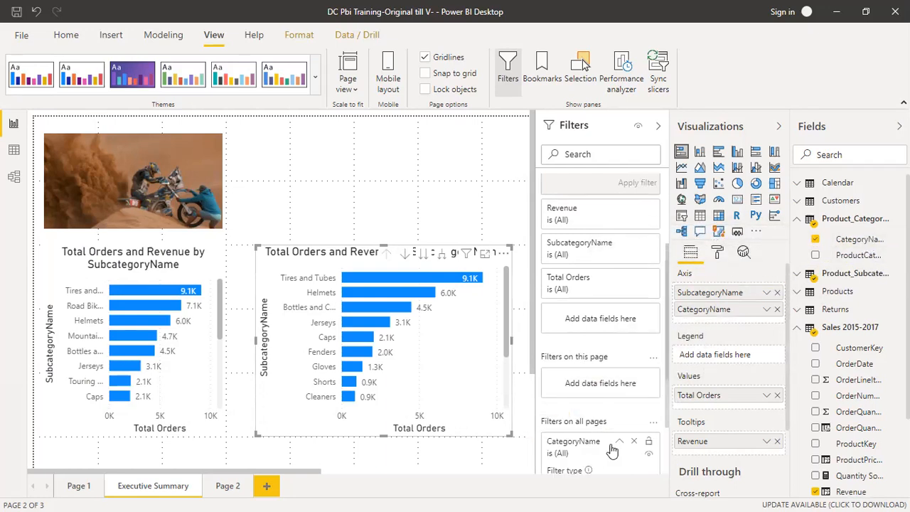
scroll(616, 418, "down", 3)
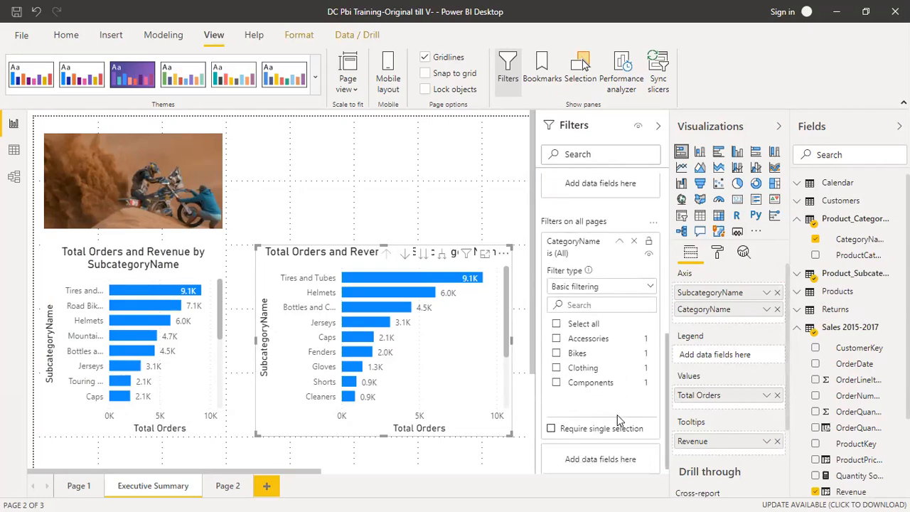
left_click(558, 354)
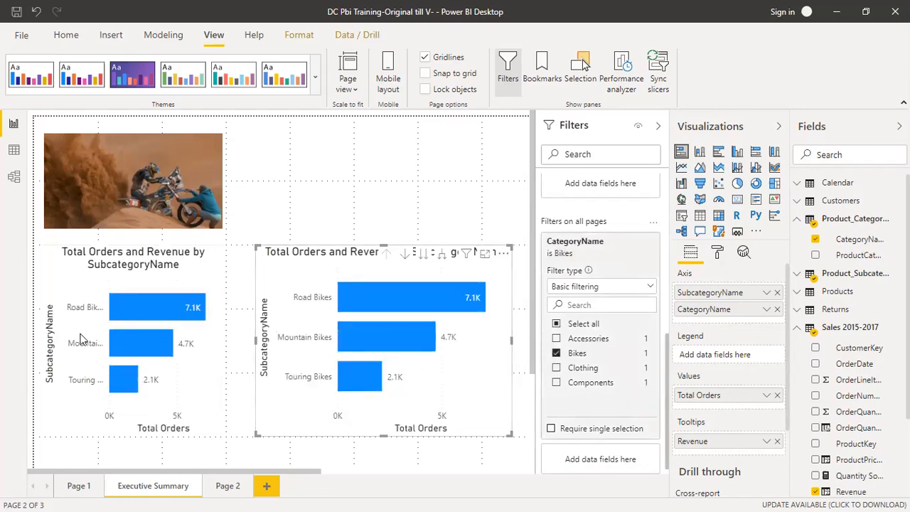
- From Page 1, switch the all-pages CategoryName filter to Clothing and check its effect on the Executive Summary page and Page 2
left_click(228, 485)
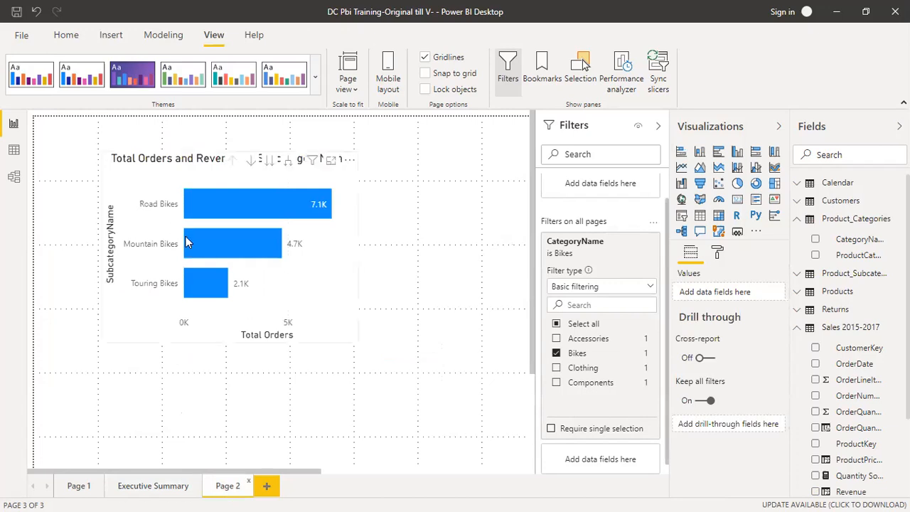
left_click(76, 485)
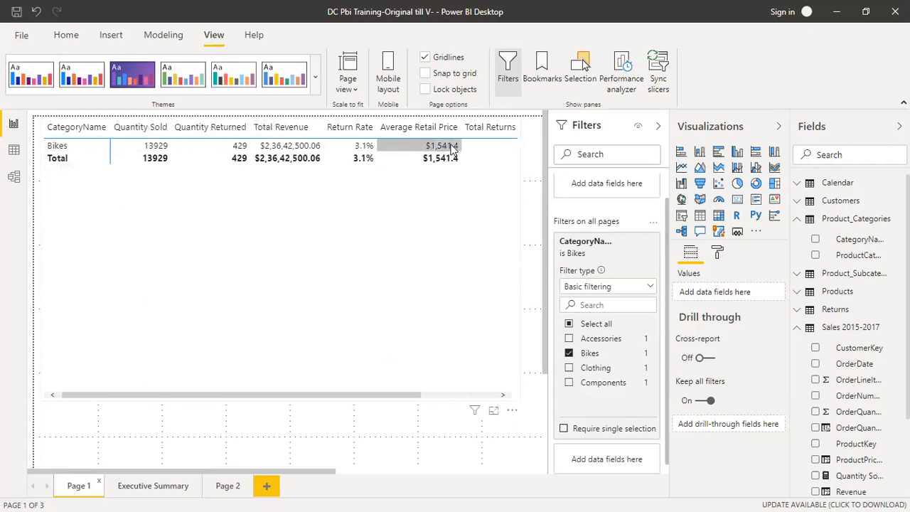
left_click(569, 353)
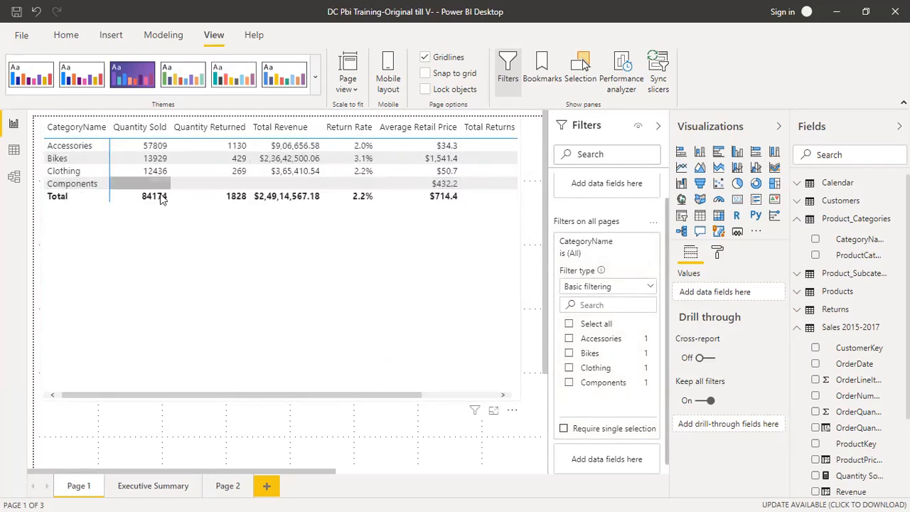
left_click(569, 368)
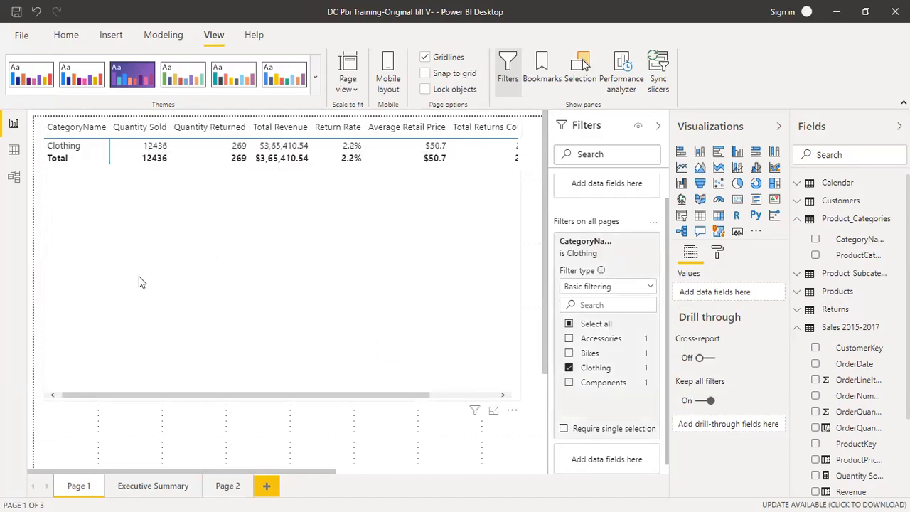
left_click(158, 486)
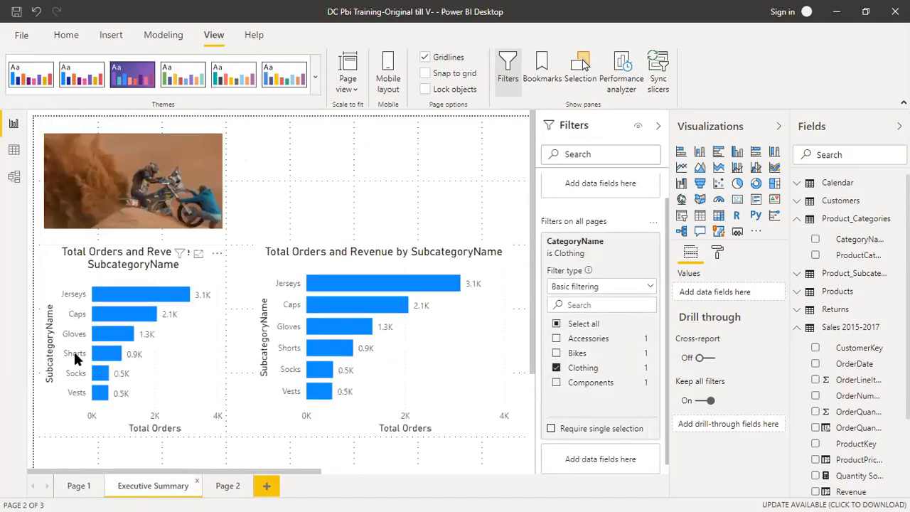
left_click(226, 486)
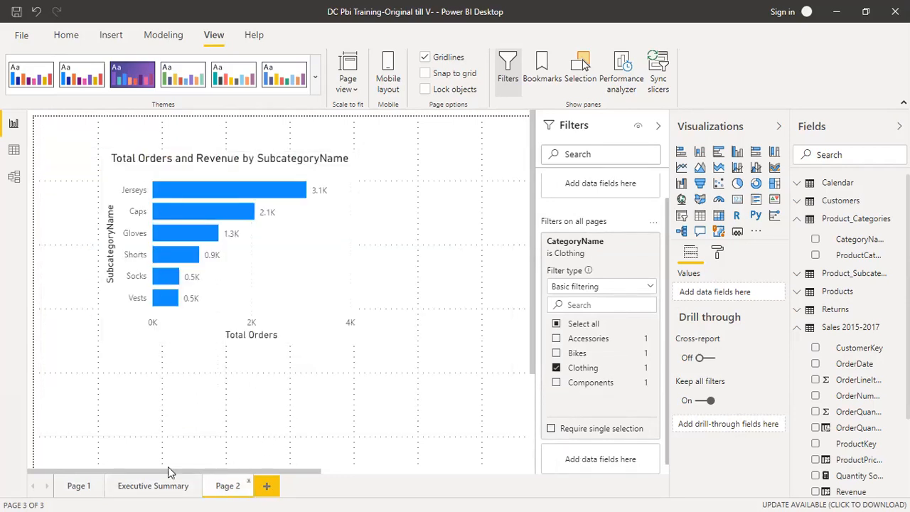
- Turn on drill mode for the Executive Summary page's copied chart and move it to the CategoryName level
left_click(161, 488)
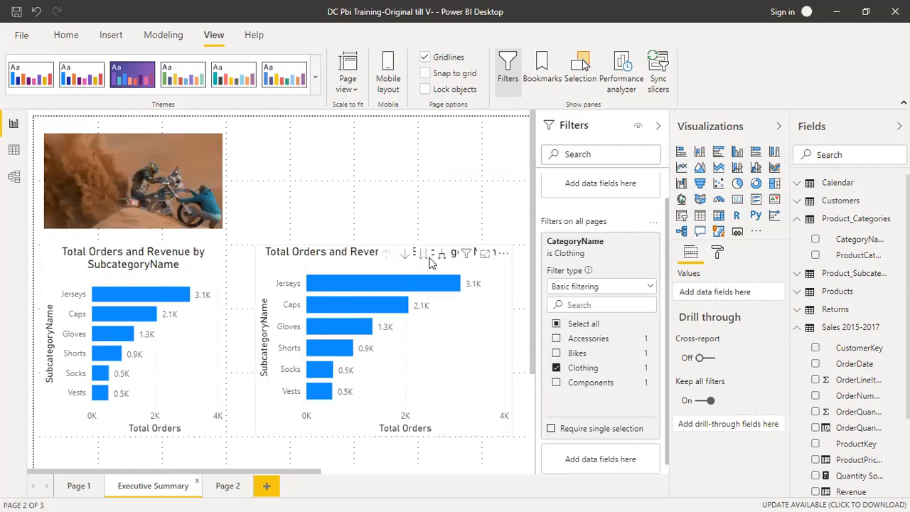
left_click(405, 257)
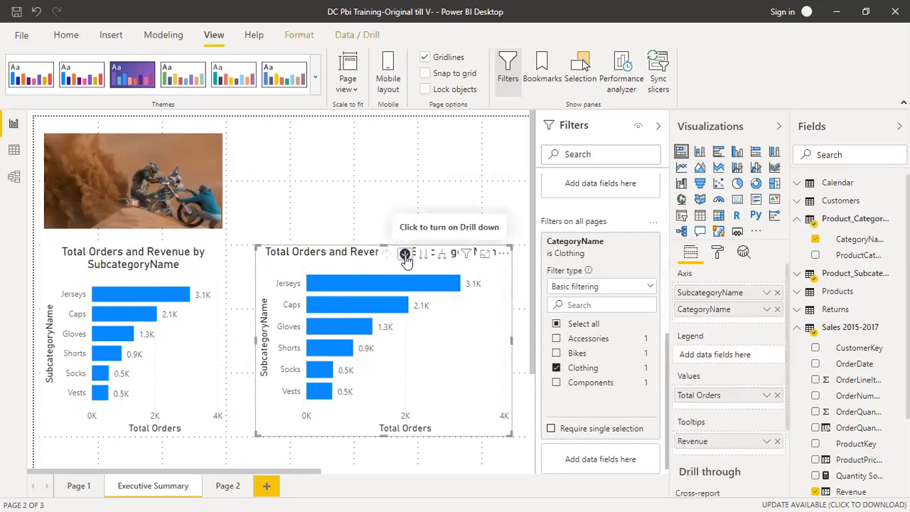
left_click(423, 255)
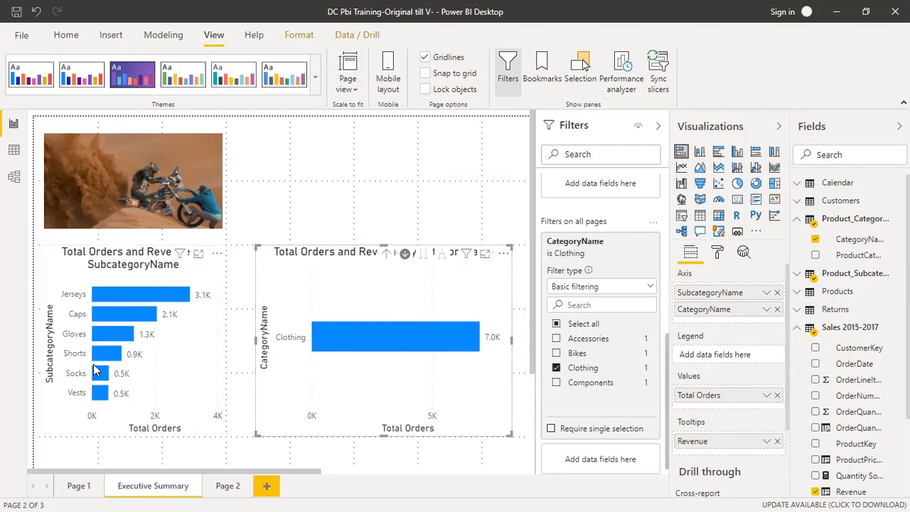
left_click(228, 487)
left_click(182, 489)
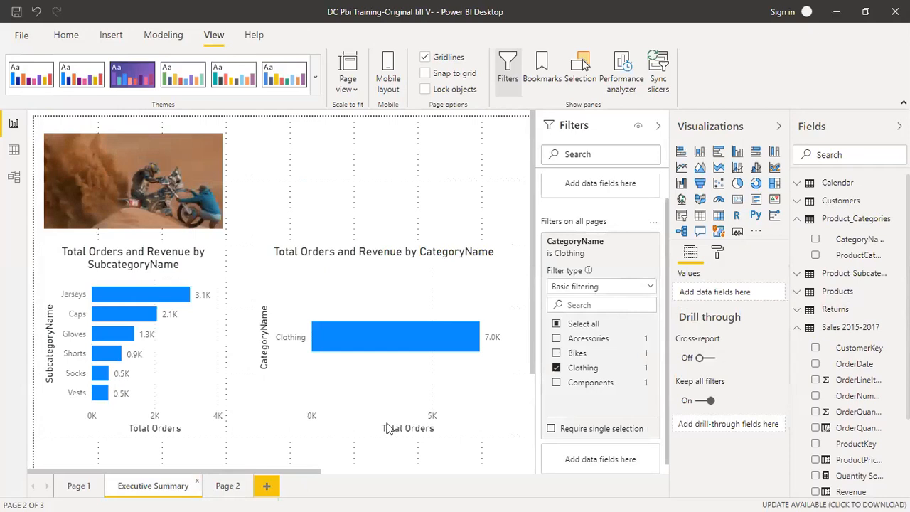
- Switch the all-pages CategoryName filter to Accessories and check the filtered table on Page 1
left_click(556, 368)
left_click(557, 339)
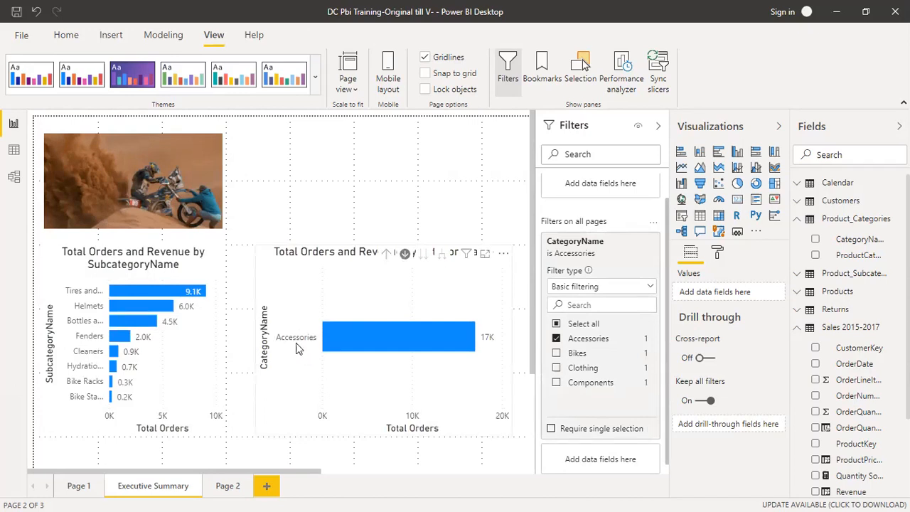
left_click(80, 485)
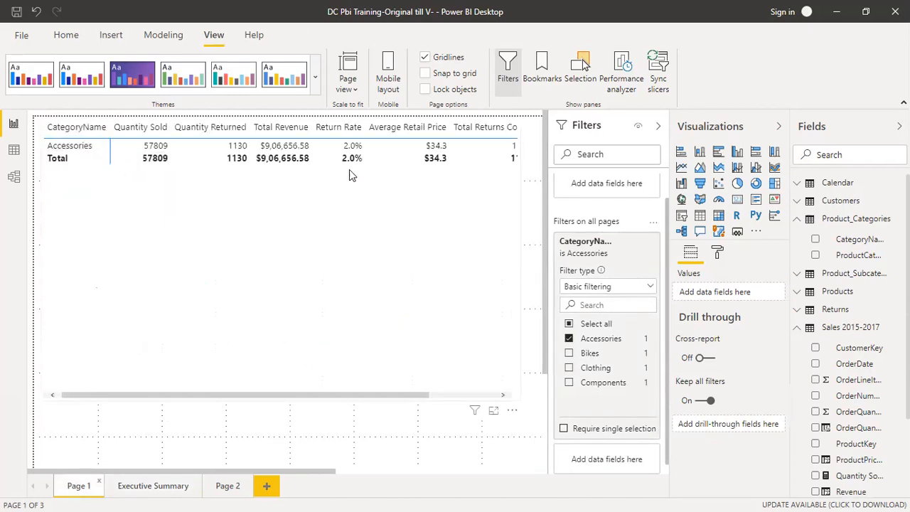
- Review the charts on Page 2 and the Executive Summary page, and dismiss the chat notification
left_click(234, 486)
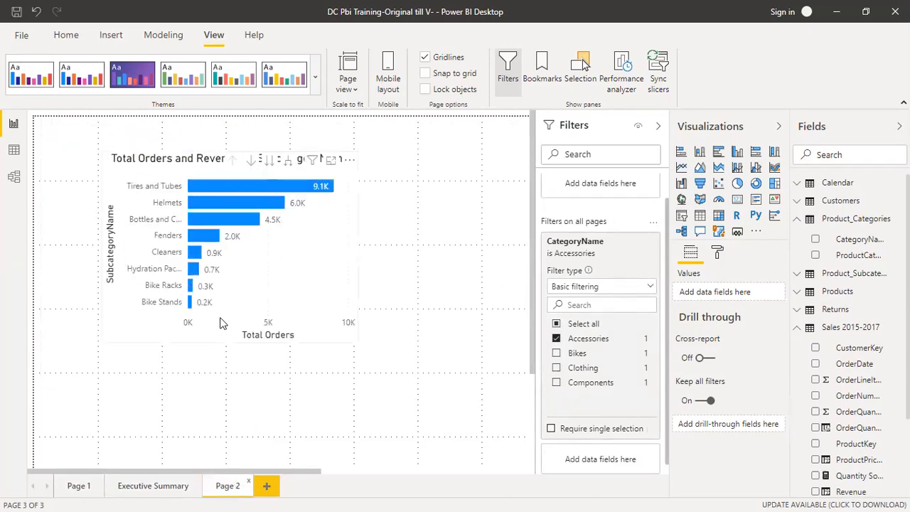
left_click(136, 489)
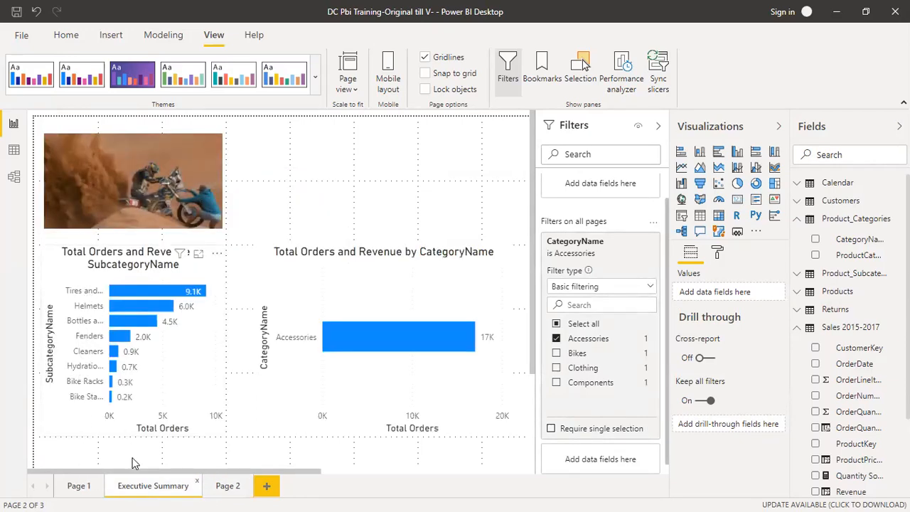
left_click(228, 485)
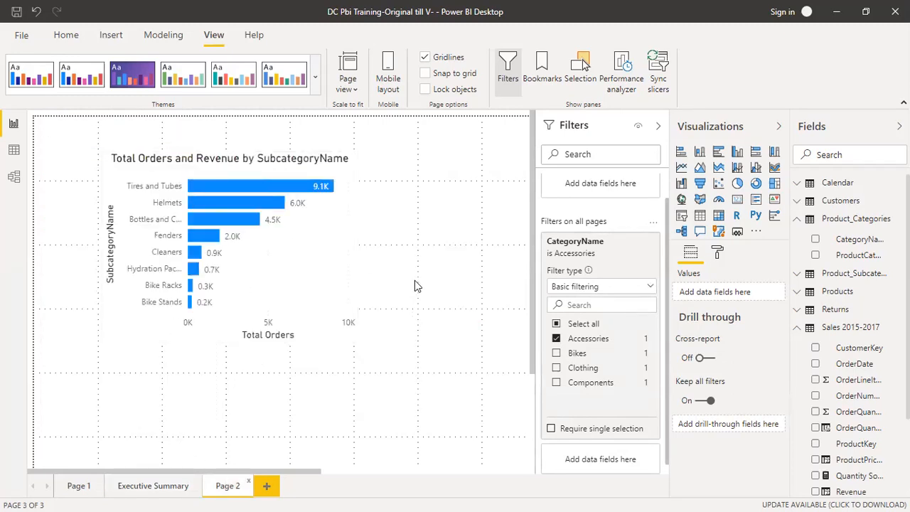
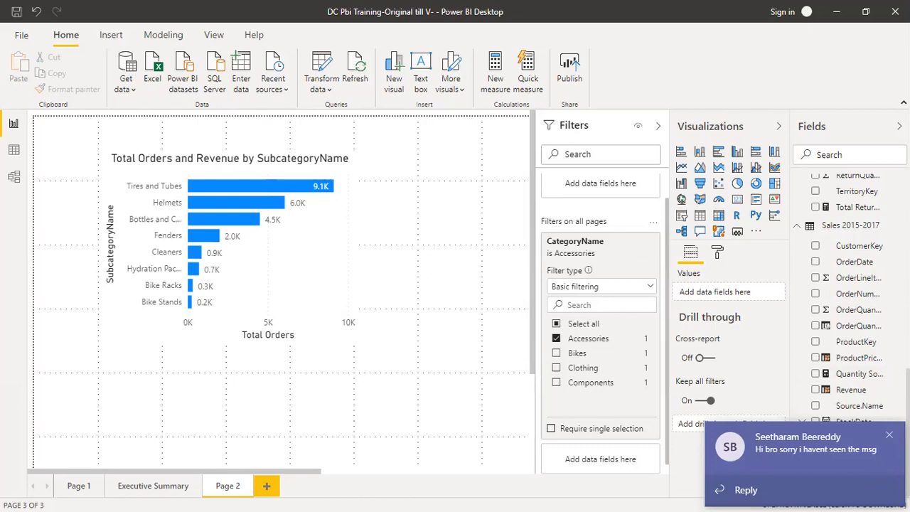
left_click(889, 435)
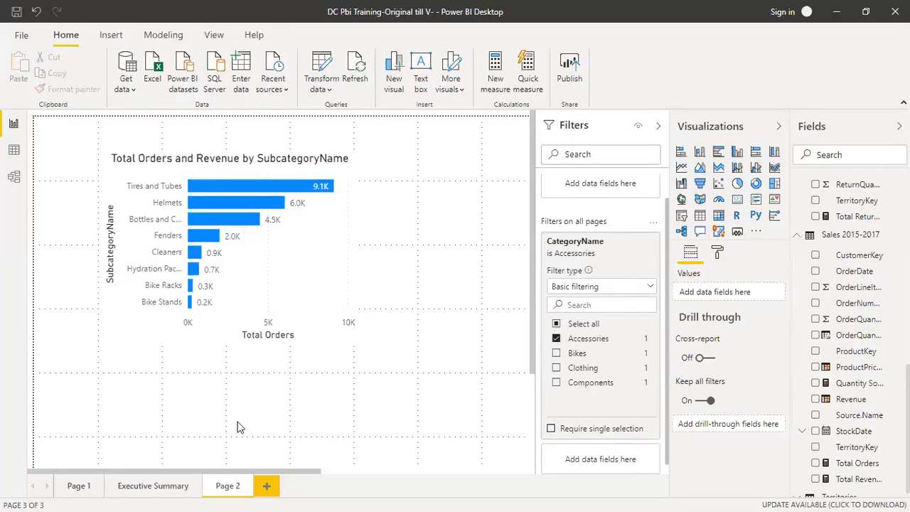
- Open the Executive Summary page and collapse the Filters, Visualizations and Fields panes to widen the canvas
left_click(150, 486)
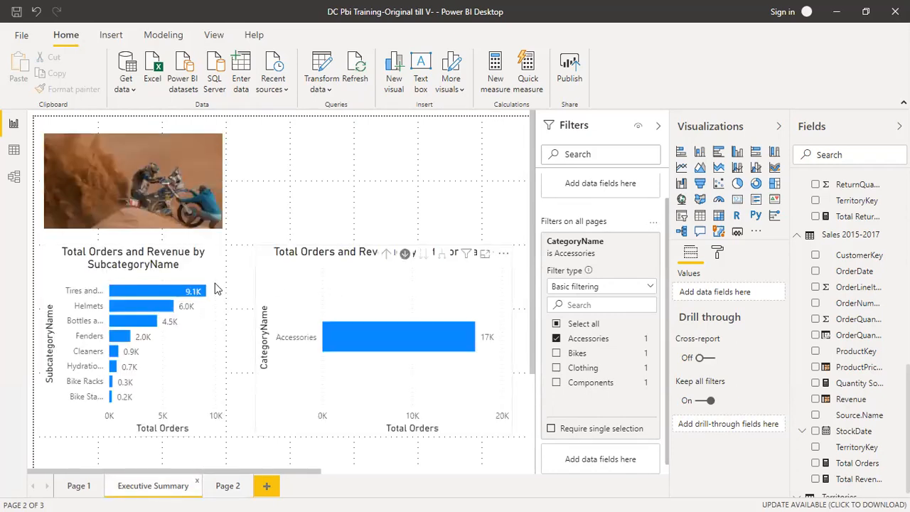
left_click(657, 126)
left_click(777, 125)
left_click(899, 125)
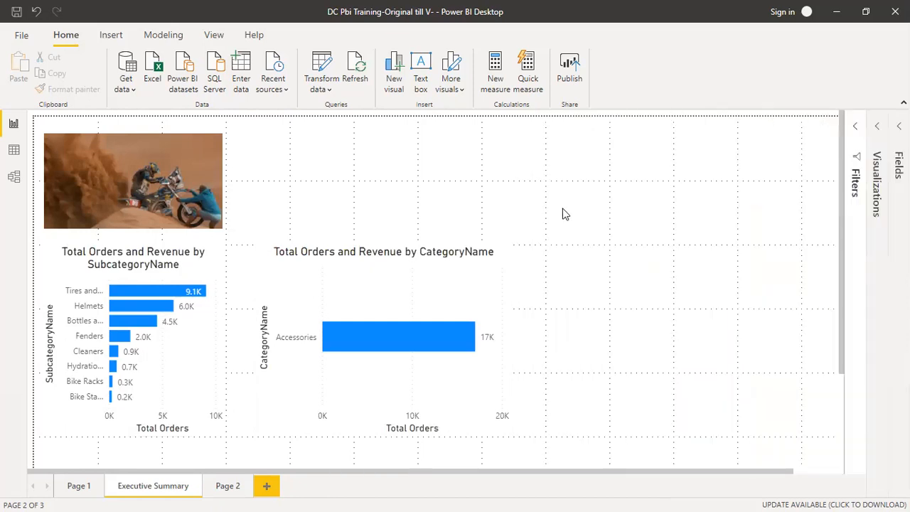
- Move the subcategory chart aside and place the category chart directly beneath the picture, shrunk to the picture's width
left_click_drag(422, 285, 476, 174)
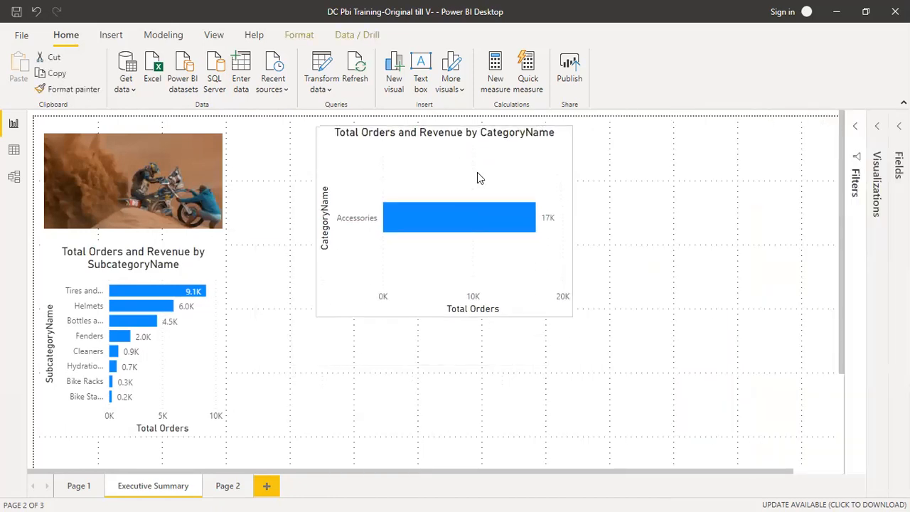
left_click_drag(189, 356, 708, 355)
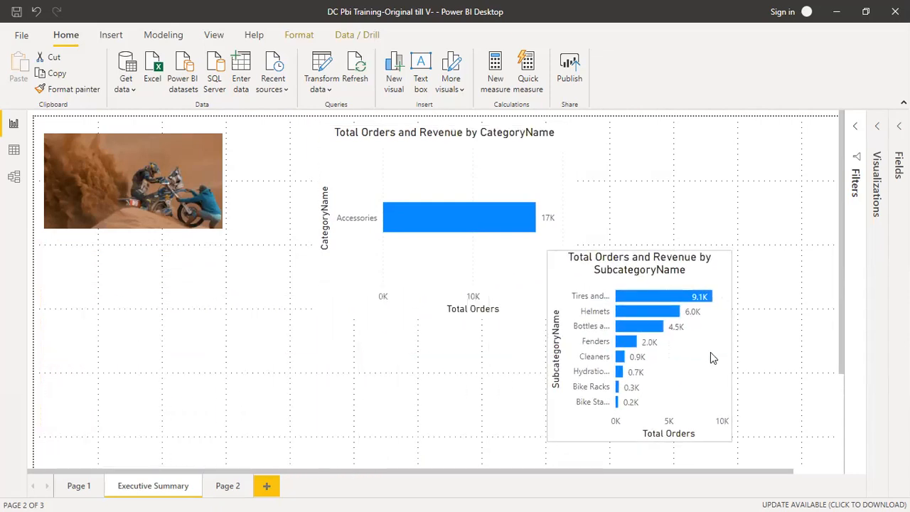
left_click_drag(263, 290, 254, 284)
left_click_drag(301, 426, 224, 396)
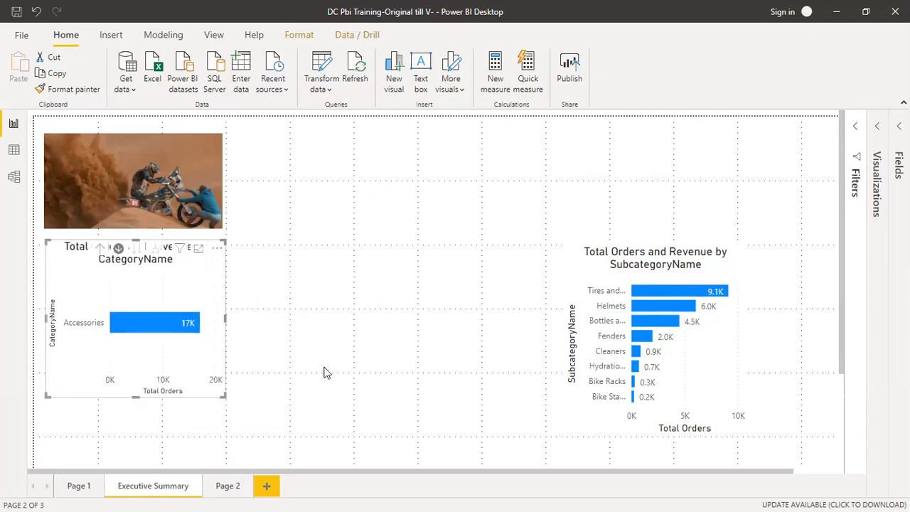
- Move the subcategory chart directly beneath the category chart, aligned with its outer edge
scroll(318, 359, "down", 3)
left_click_drag(682, 242, 203, 391)
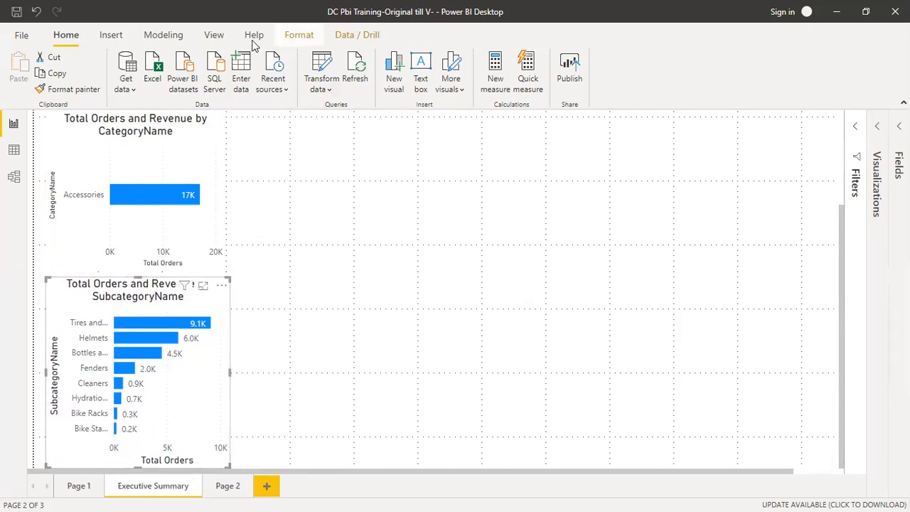
left_click(214, 35)
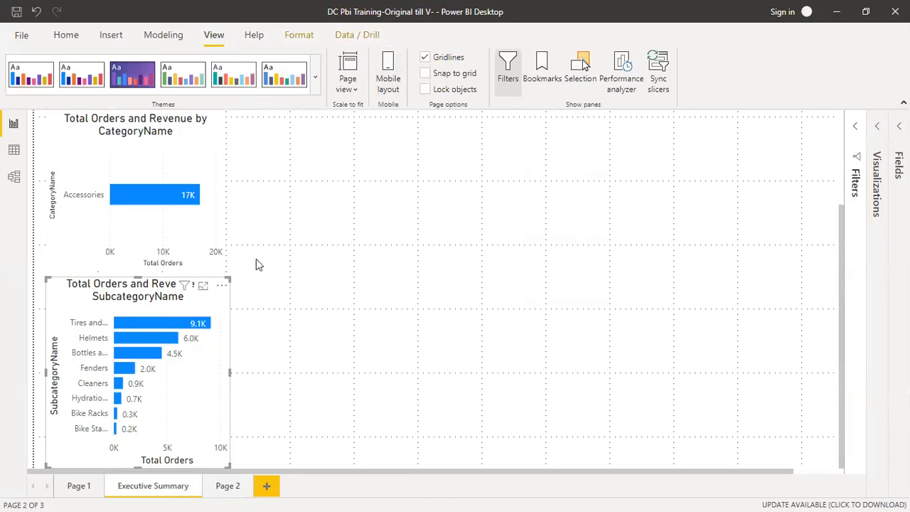
left_click(202, 229)
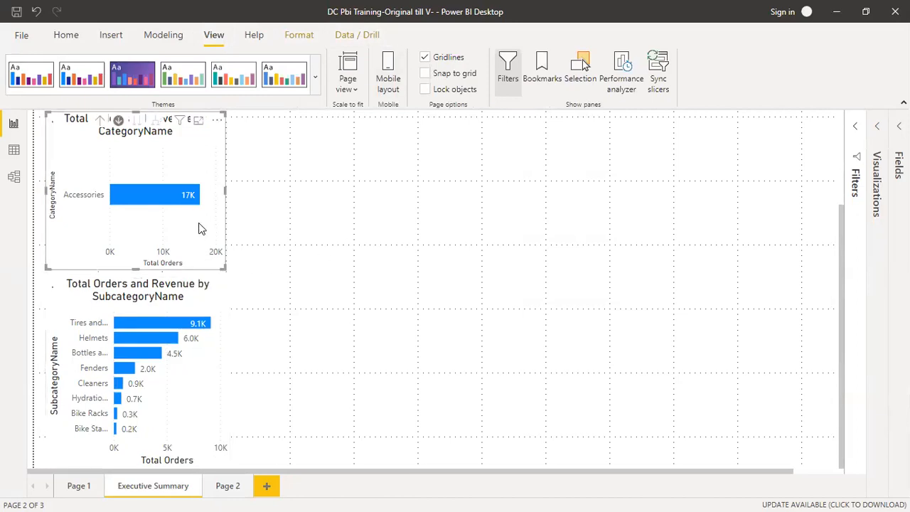
left_click(214, 378)
- Make the subcategory chart taller, match its width to the category chart, and place it beside the picture and category chart
left_click_drag(228, 279, 267, 183)
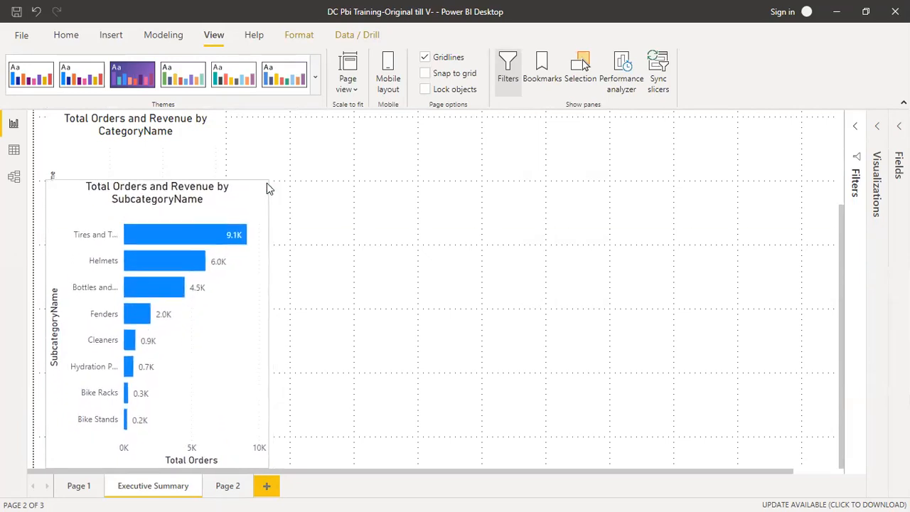
left_click_drag(262, 324, 223, 326)
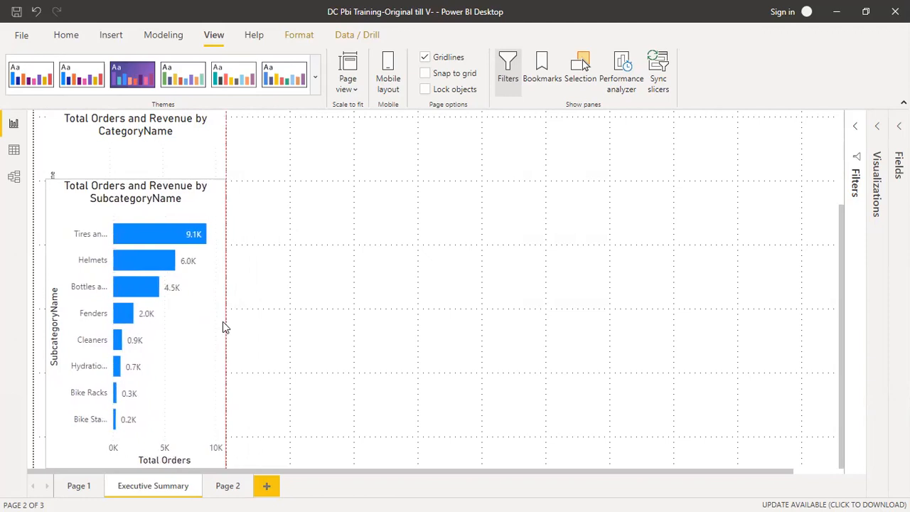
mouse_move(198, 359)
left_mouse_down()
mouse_move(196, 378)
mouse_move(193, 361)
left_mouse_up()
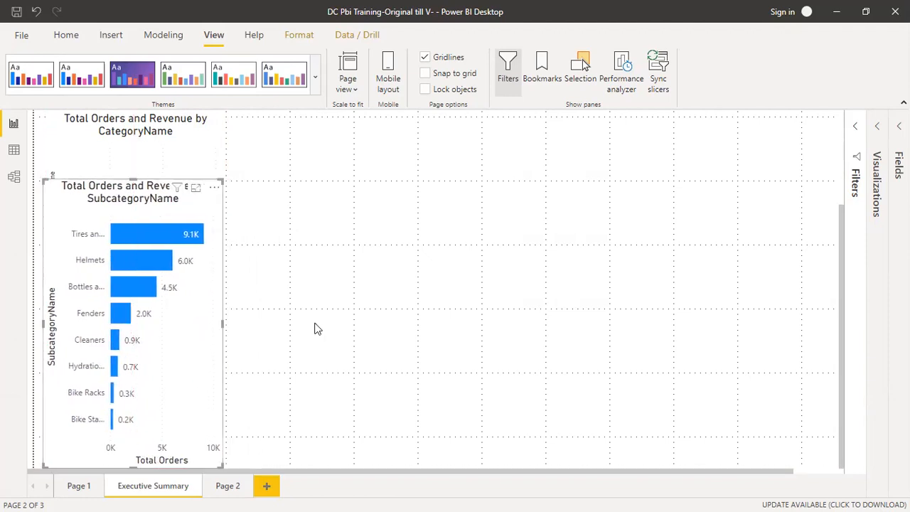
scroll(357, 292, "up", 3)
left_click_drag(201, 415, 387, 240)
left_click(506, 267)
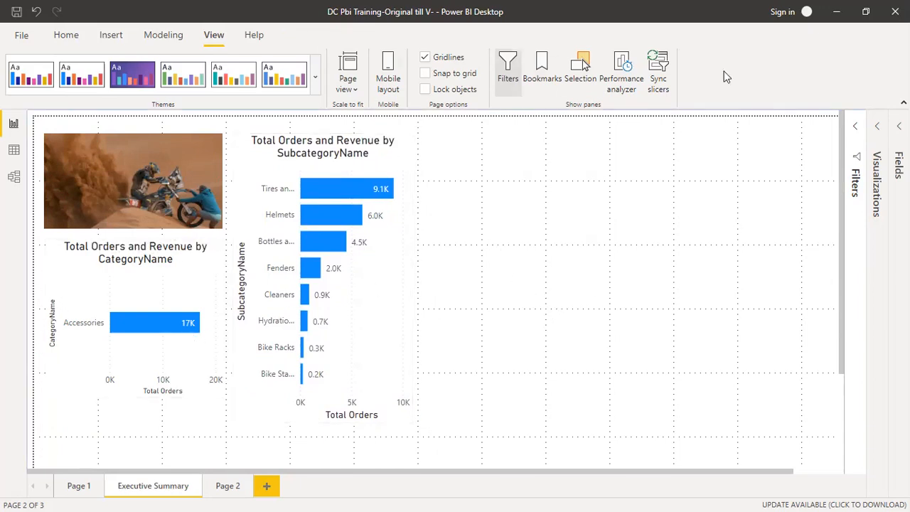
- Insert an empty matrix visual beneath the category chart on the Executive Summary page
left_click(879, 128)
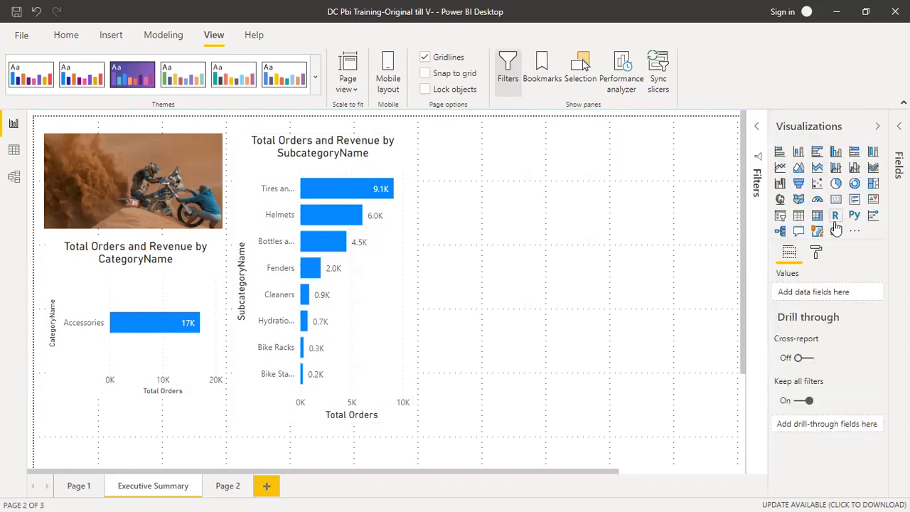
left_click(818, 217)
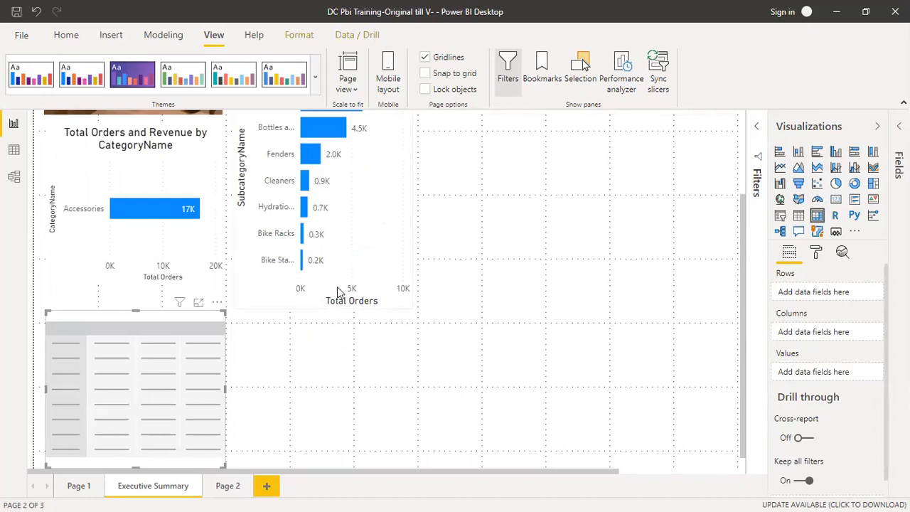
scroll(437, 265, "up", 3)
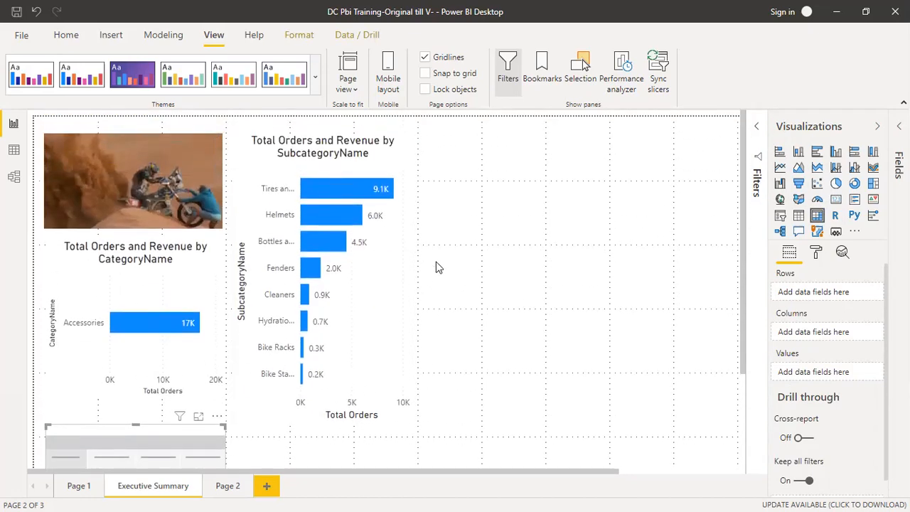
scroll(175, 402, "down", 3)
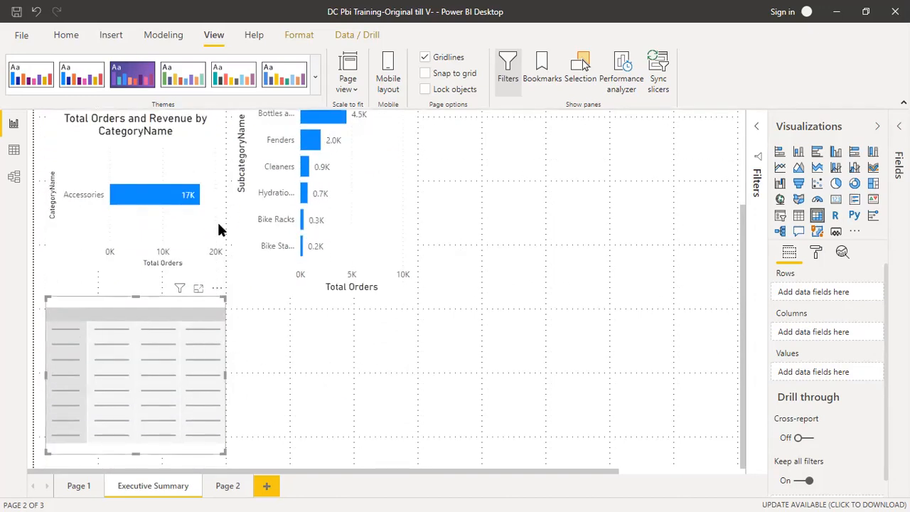
left_click(426, 88)
left_click(357, 91)
left_click(372, 153)
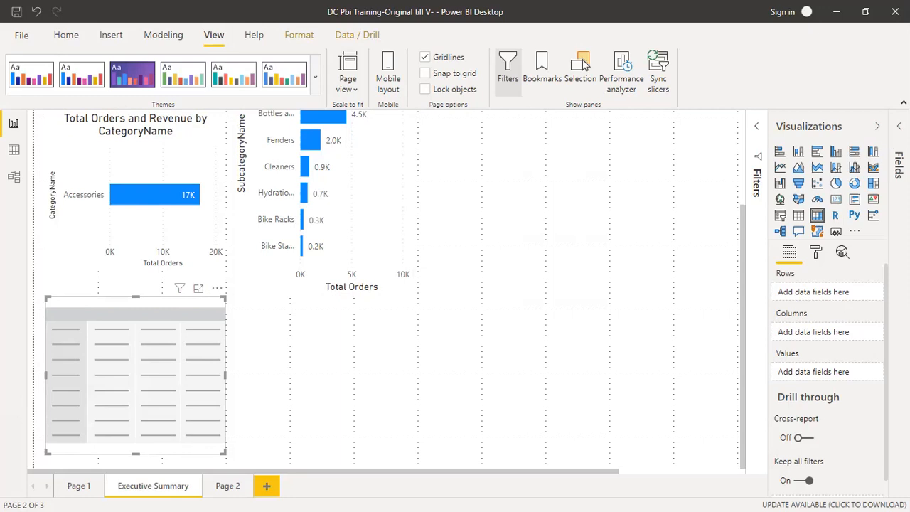
- Add the Total Orders measure from Sales 2015-2017 to the matrix values
left_click(898, 126)
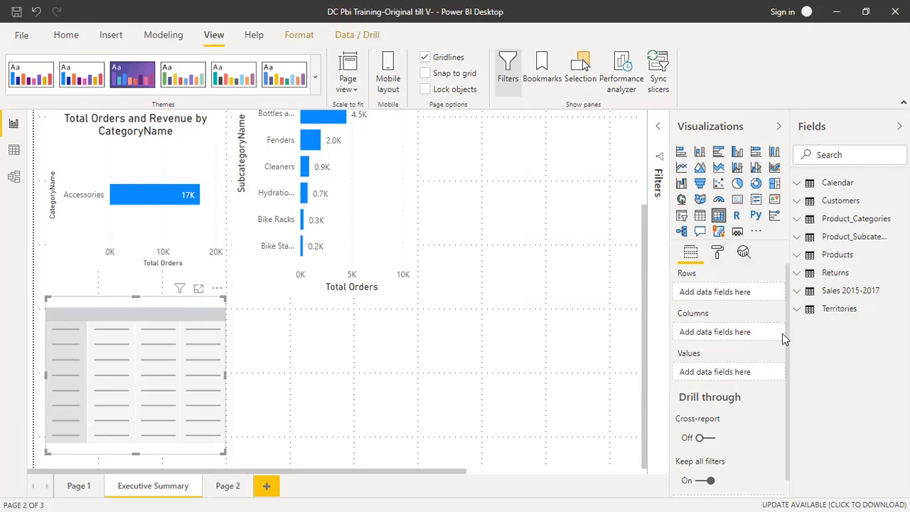
left_click(797, 294)
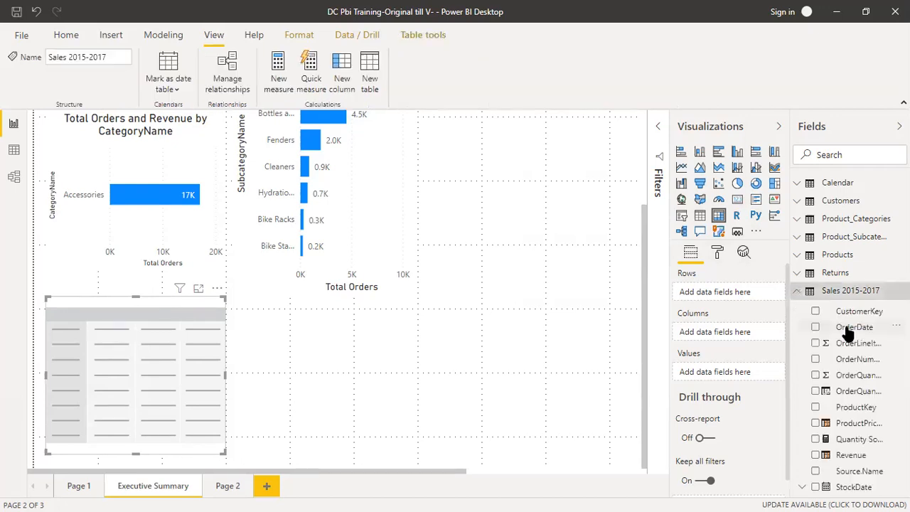
scroll(839, 339, "down", 3)
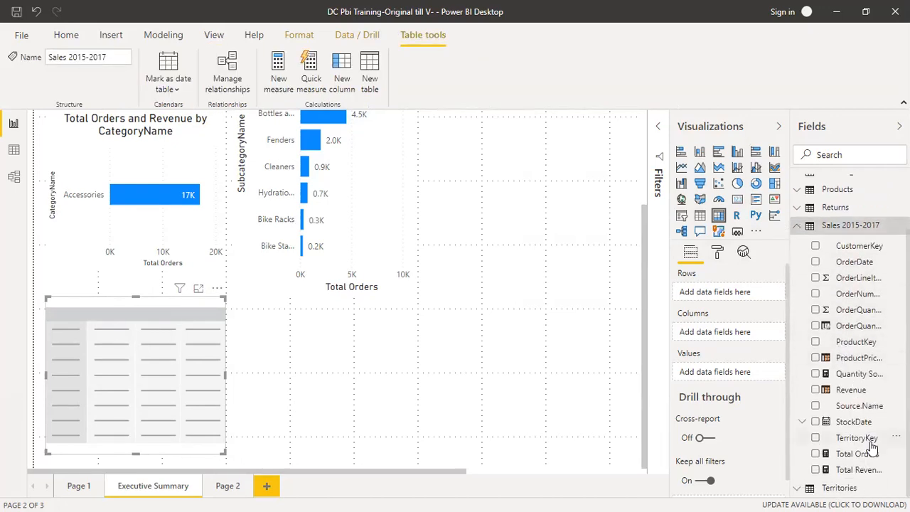
left_click_drag(857, 453, 737, 372)
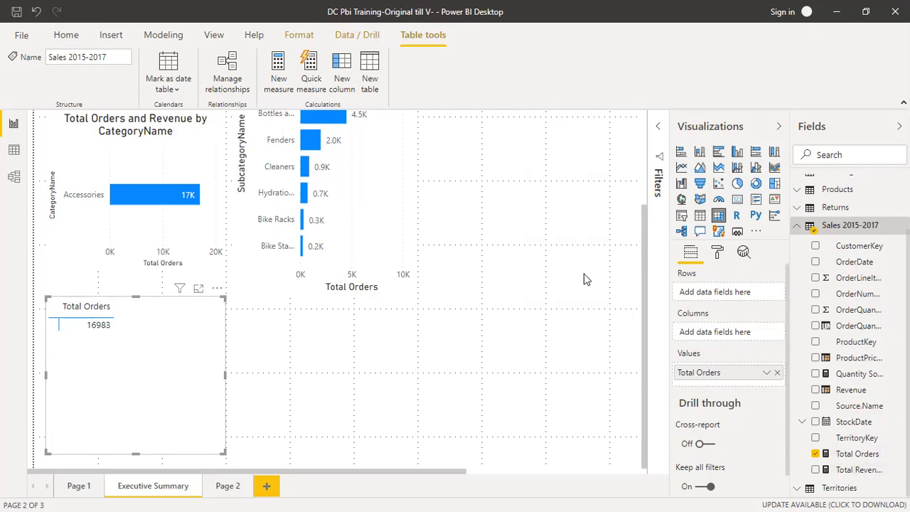
- Add the Return Rate measure from the Returns table as the matrix's second value
left_click(799, 209)
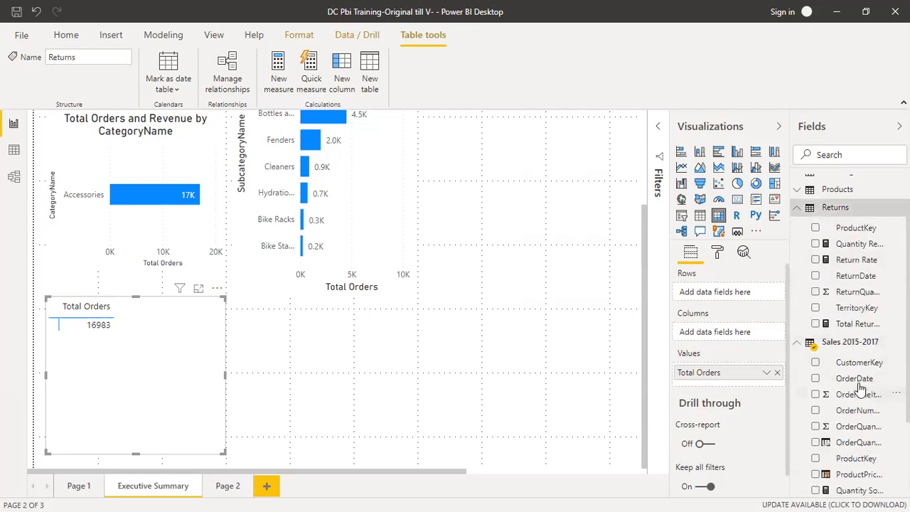
scroll(851, 372, "down", 4)
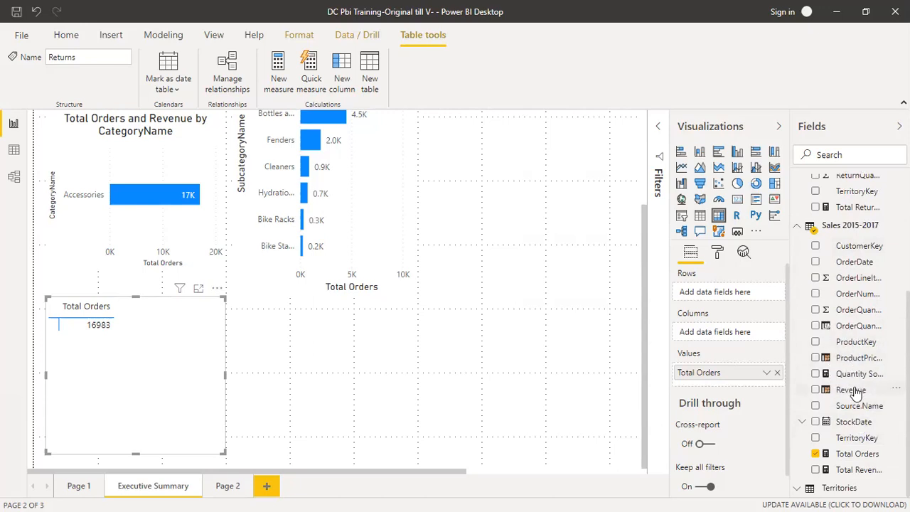
scroll(856, 393, "up", 4)
left_click(799, 359)
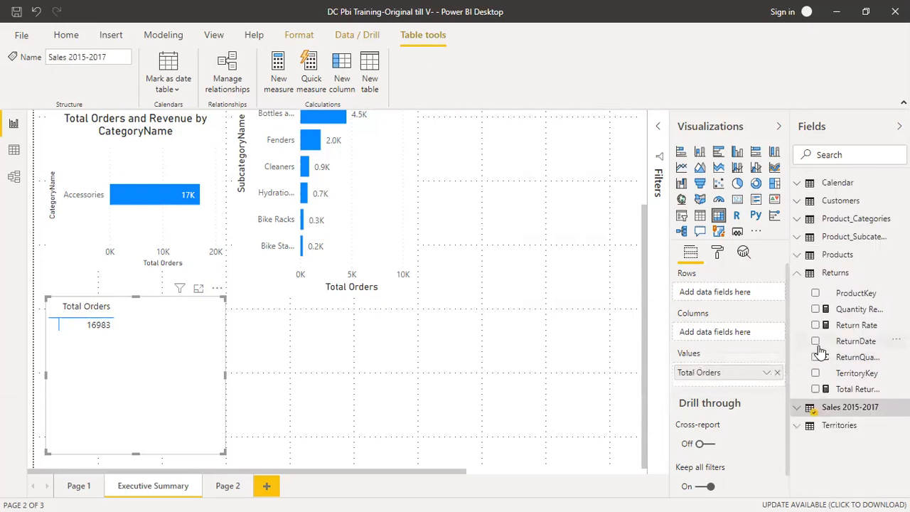
left_click_drag(857, 324, 739, 299)
left_click(816, 326)
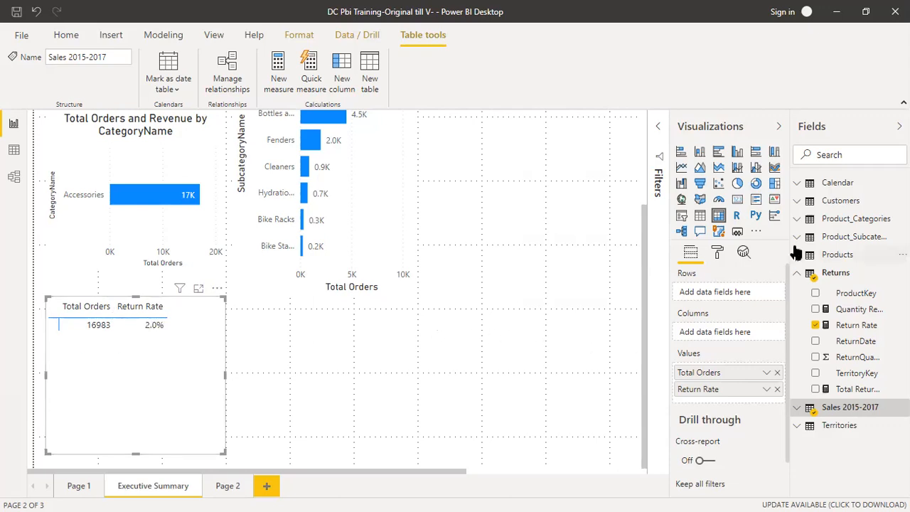
- Use CategoryName from Product_Categories as the matrix rows, removing the mistakenly added ProductCategoryKey
left_click(799, 220)
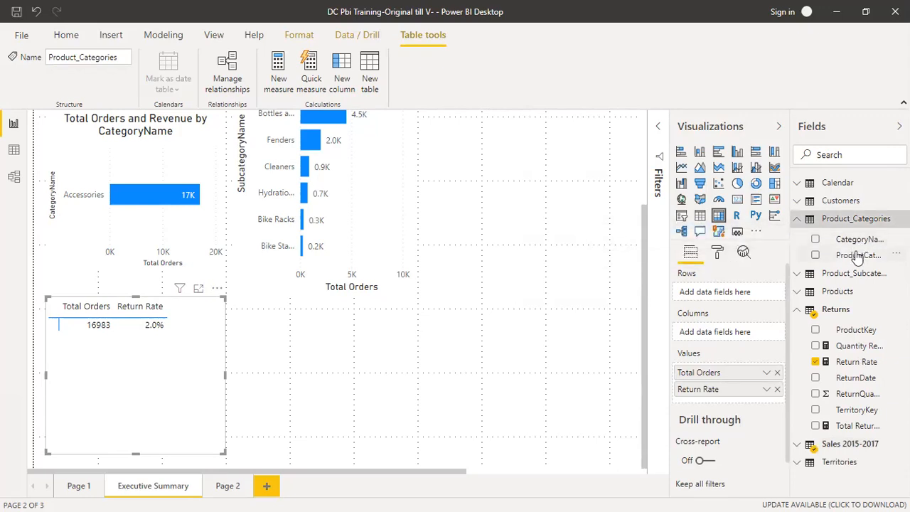
left_click_drag(858, 256, 726, 295)
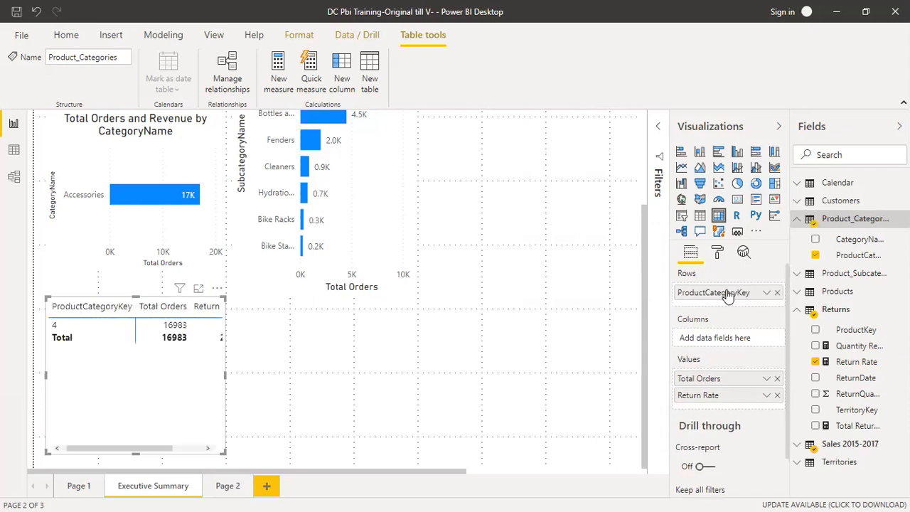
left_click(777, 292)
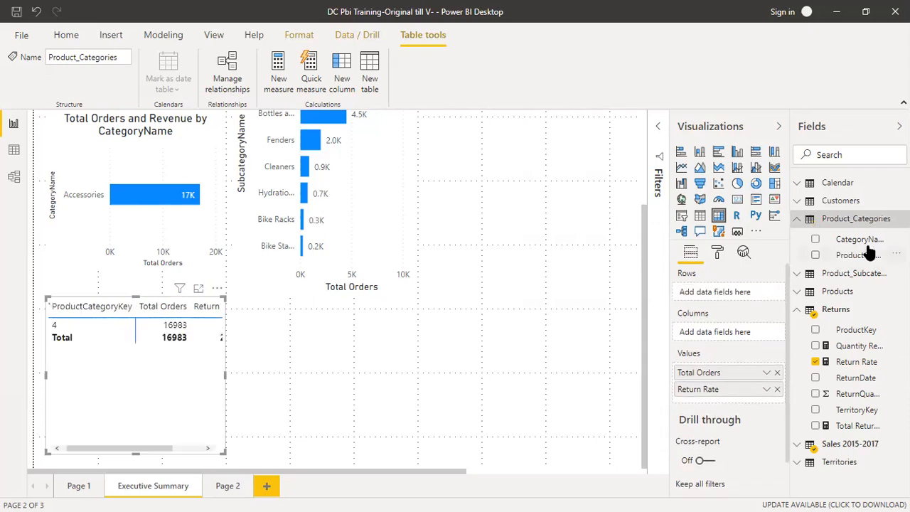
left_click(797, 274)
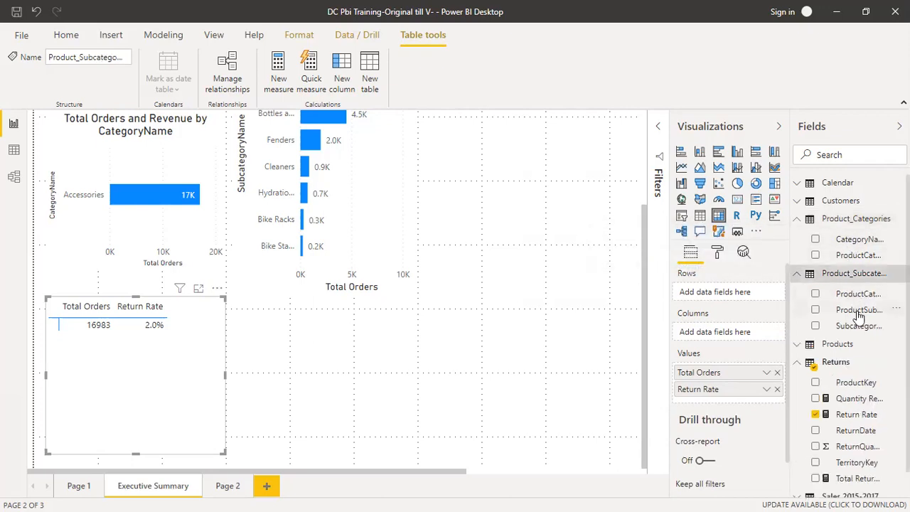
left_click_drag(856, 242, 725, 295)
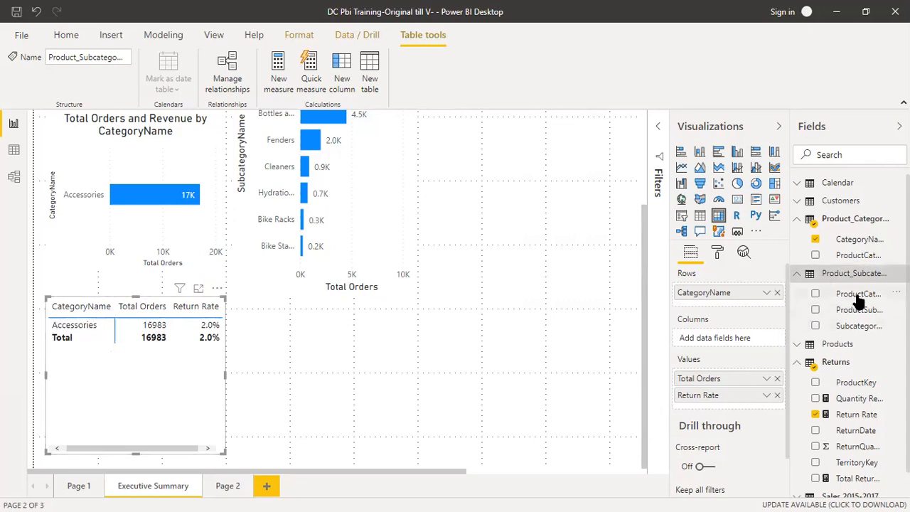
- Add ProductName from the Products table below CategoryName in the matrix rows and expand the Accessories category
left_click(796, 345)
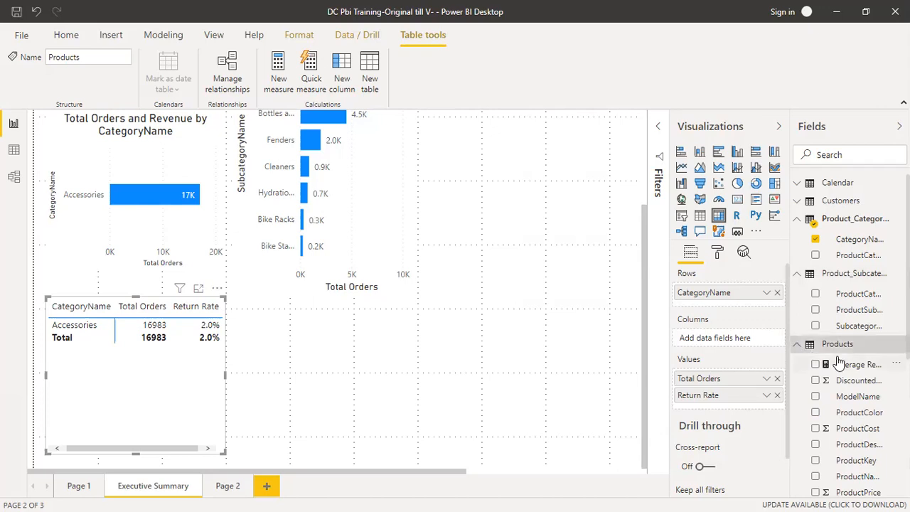
scroll(839, 363, "down", 2)
scroll(843, 359, "down", 2)
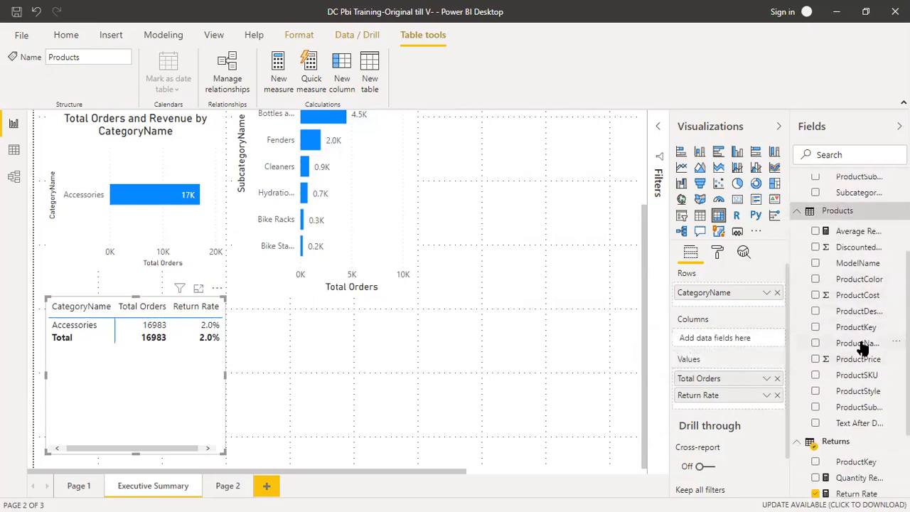
left_click_drag(862, 347, 722, 305)
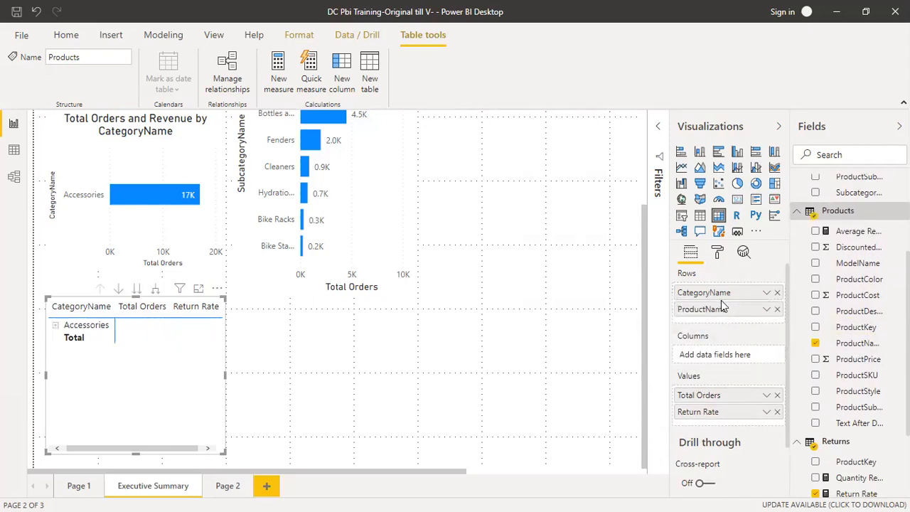
left_click(55, 326)
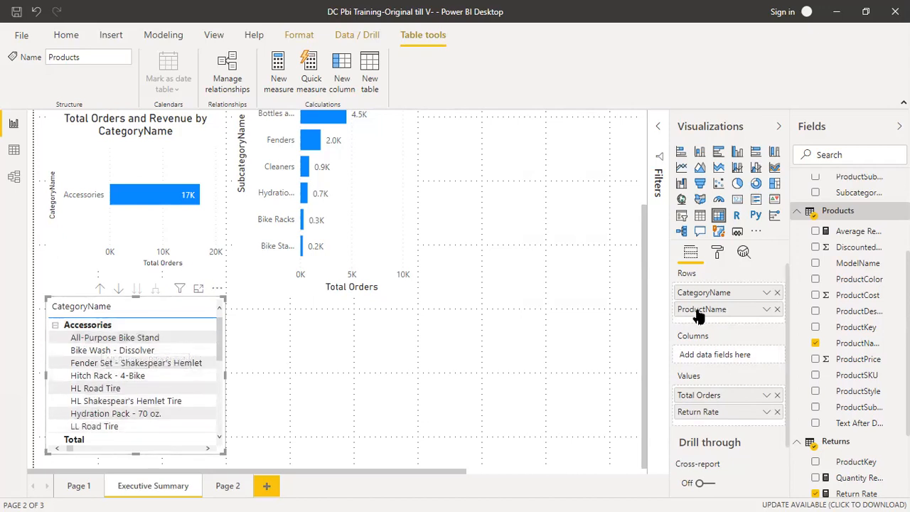
- Try ProductName as the top row level, expanding the first three products, and restore CategoryName above it
left_click_drag(702, 313, 703, 291)
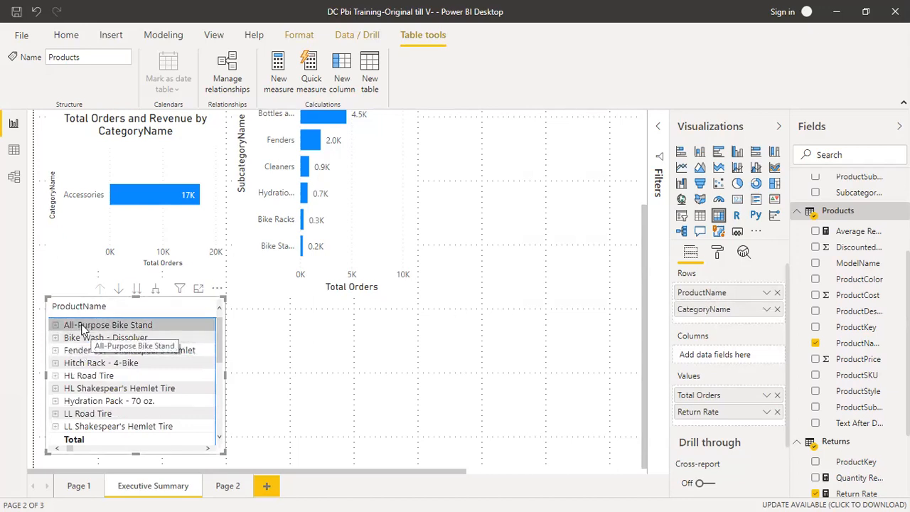
left_click(56, 325)
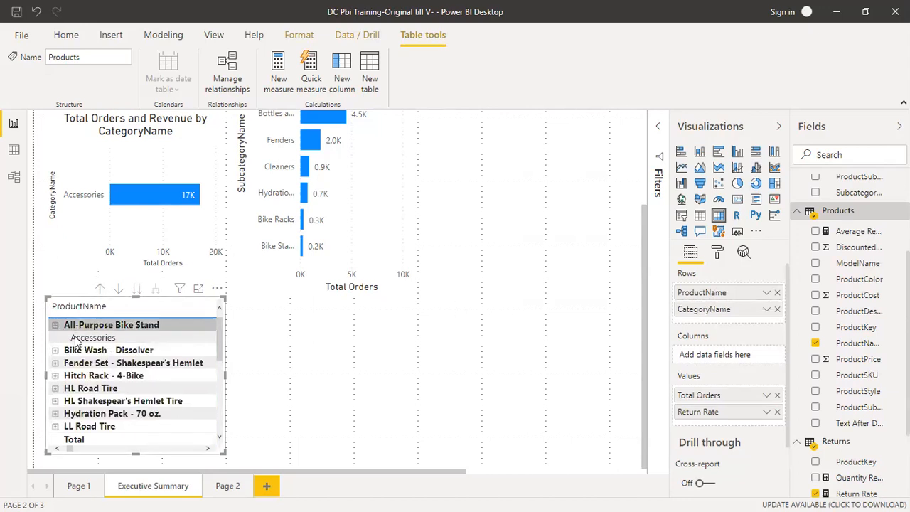
left_click(56, 350)
left_click(56, 376)
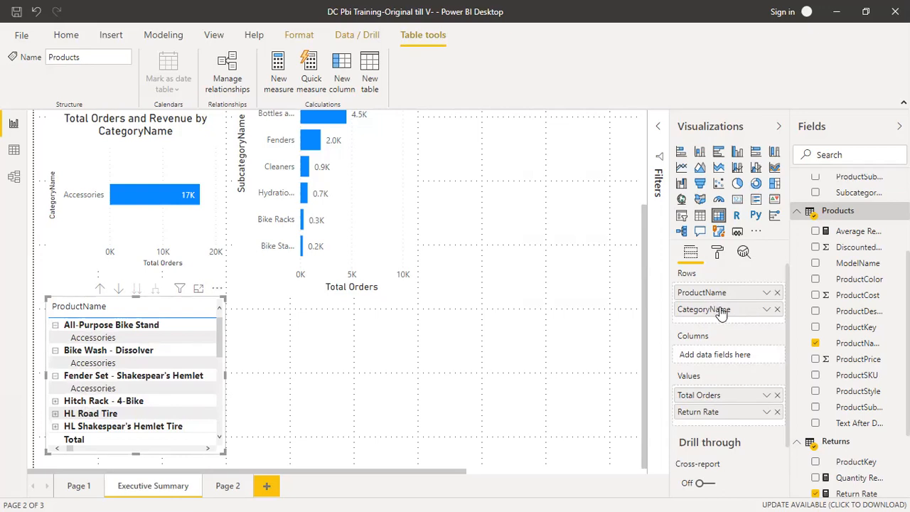
left_click_drag(720, 314, 723, 291)
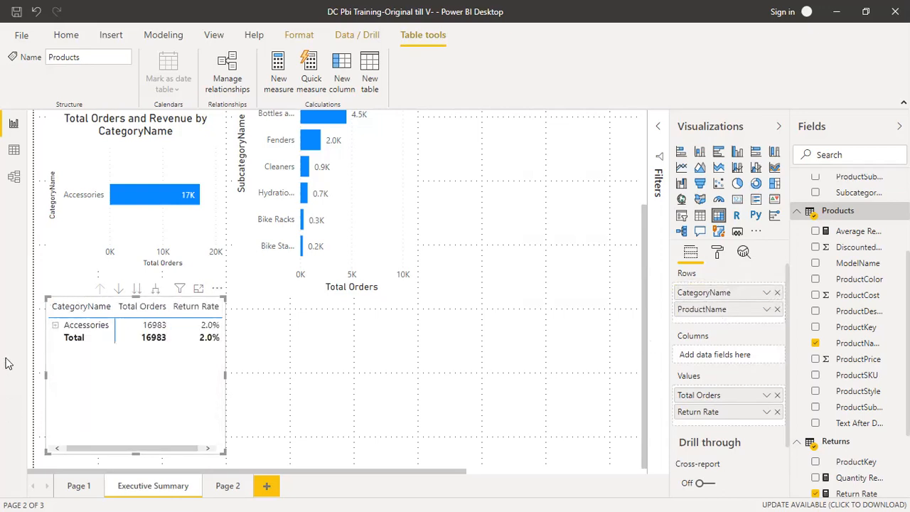
- Add SubcategoryName below ProductName as the third row level and expand Accessories down to All-Purpose Bike Stand's subcategory
left_click(816, 193)
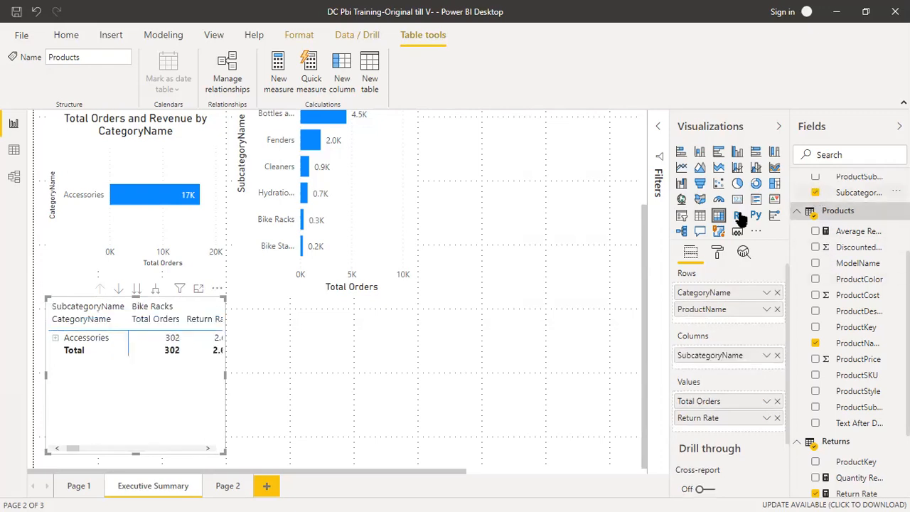
left_click(815, 192)
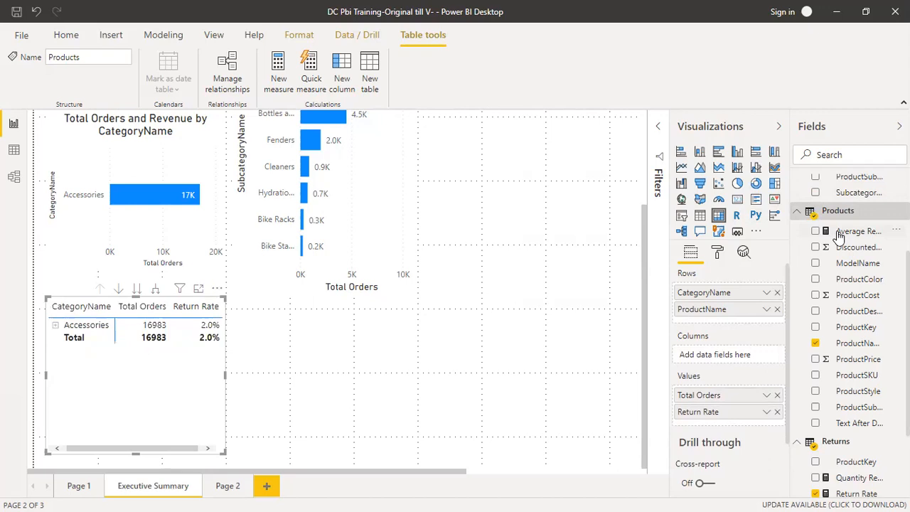
scroll(838, 237, "up", 2)
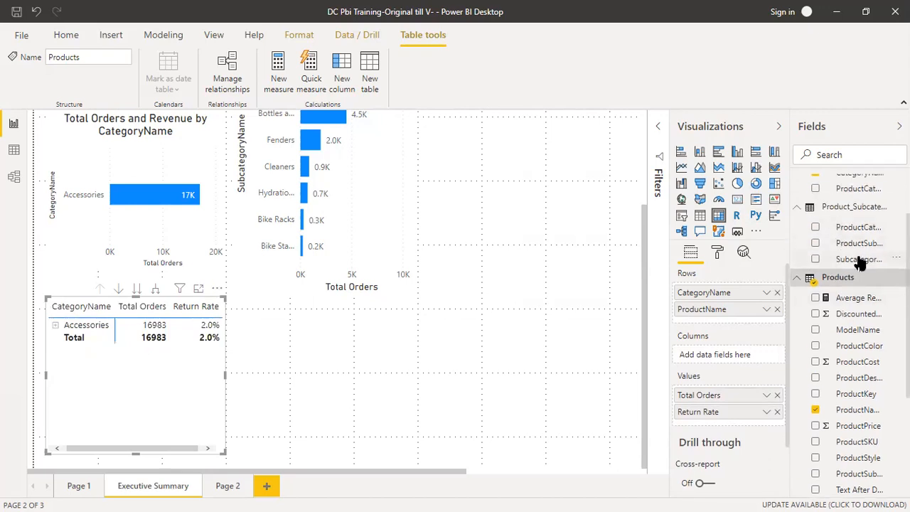
left_click_drag(858, 260, 723, 322)
left_click(55, 325)
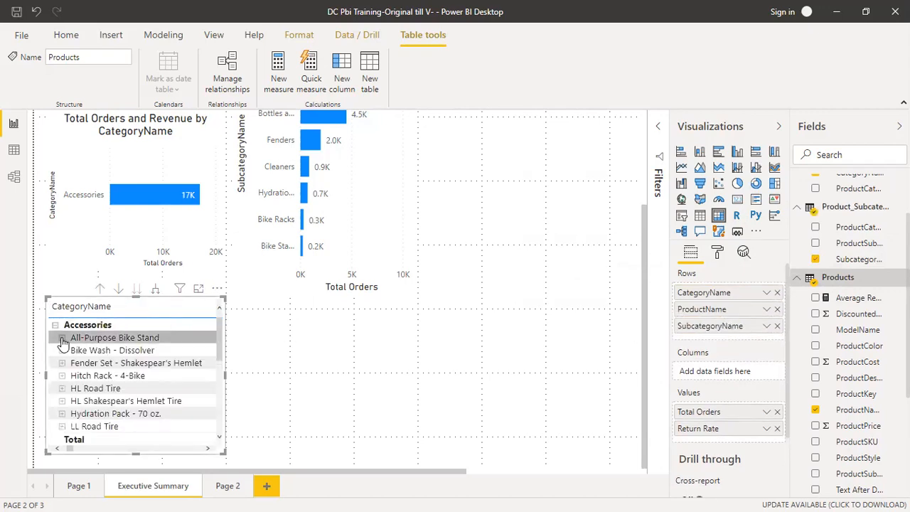
left_click(62, 337)
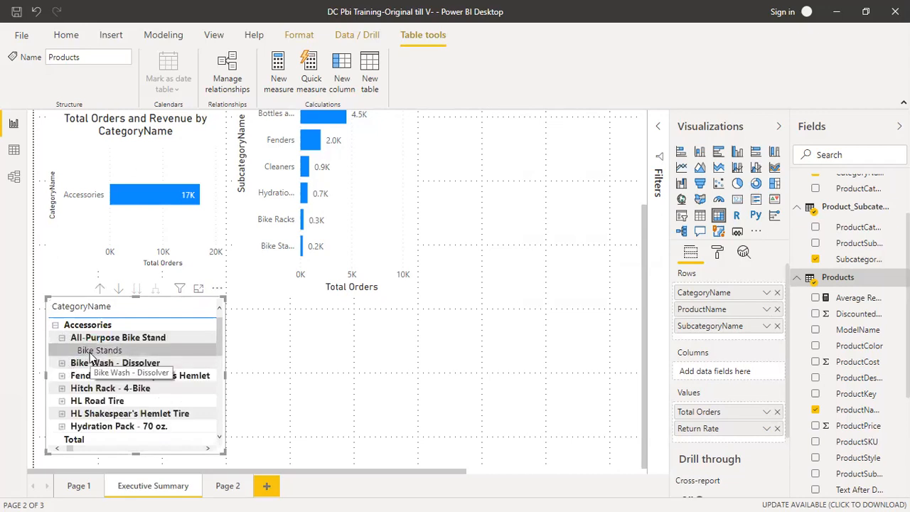
- Move SubcategoryName between CategoryName and ProductName in the matrix rows, then expand and collapse Bike Racks
left_click_drag(734, 334, 732, 309)
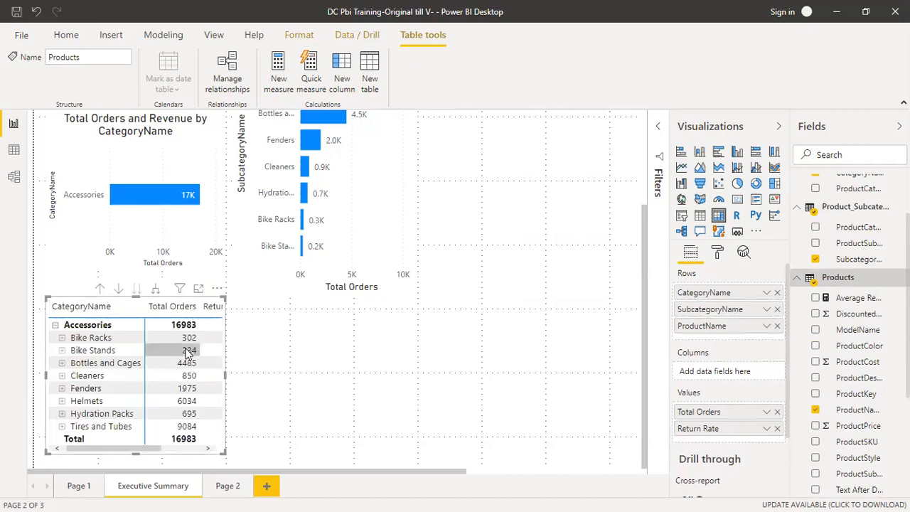
left_click(61, 339)
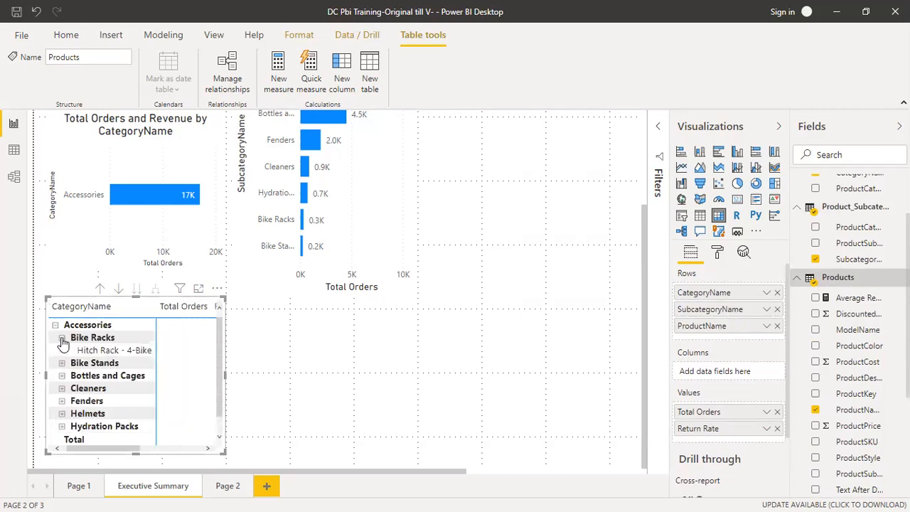
left_click(62, 339)
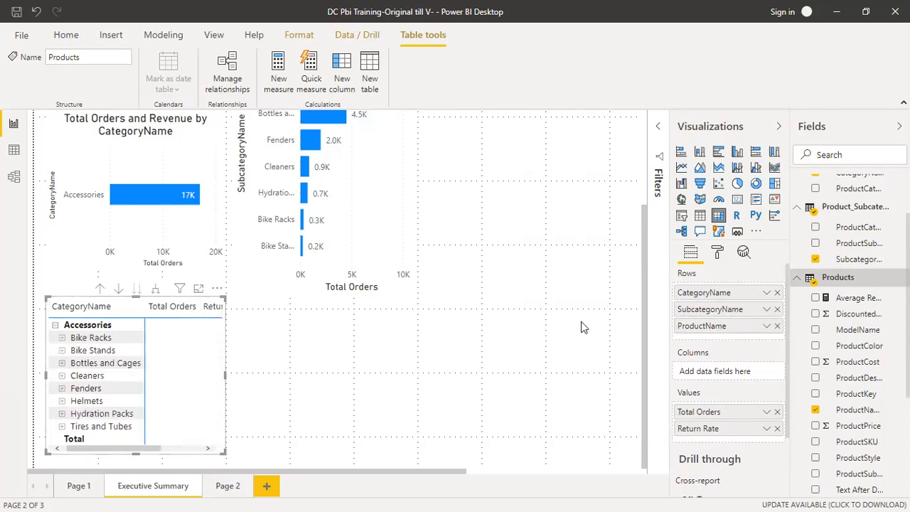
- Try SubcategoryName above CategoryName, drilling into Bike Racks and collapsing it, and restore CategoryName as the top row level
mouse_move(717, 311)
left_mouse_down()
mouse_move(715, 290)
mouse_move(710, 318)
left_mouse_up()
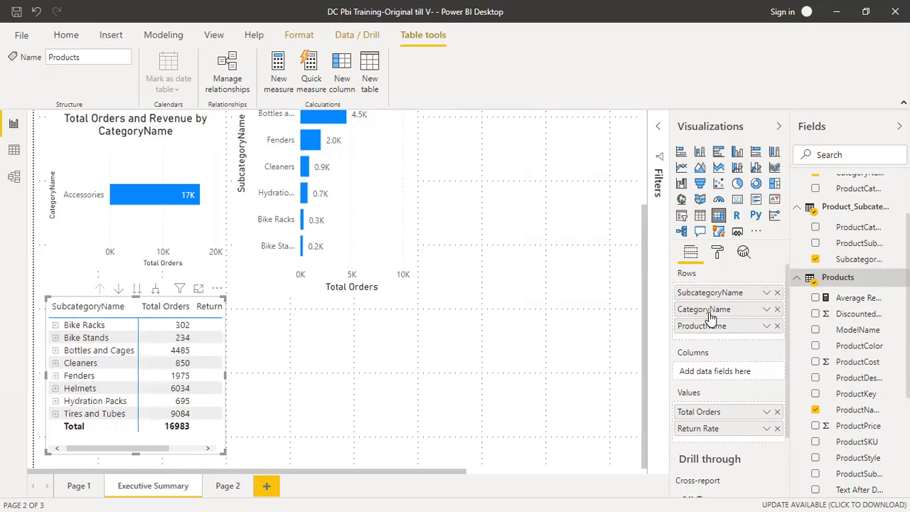
left_click(55, 325)
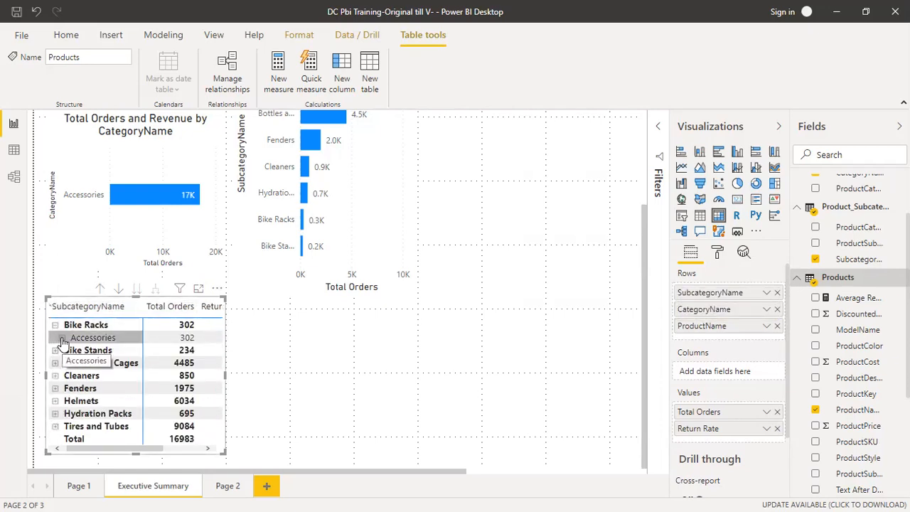
left_click(62, 338)
left_click(61, 337)
left_click(55, 325)
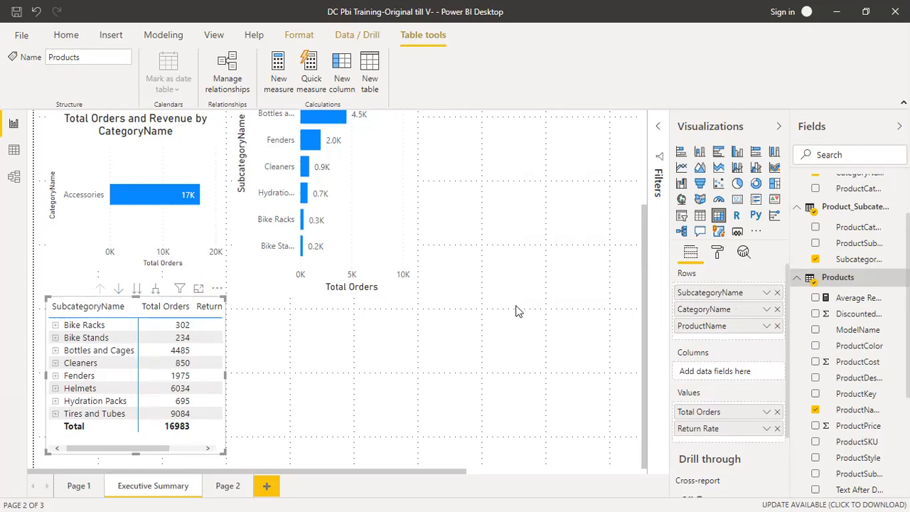
mouse_move(700, 312)
left_mouse_down()
mouse_move(702, 289)
mouse_move(701, 318)
left_mouse_up()
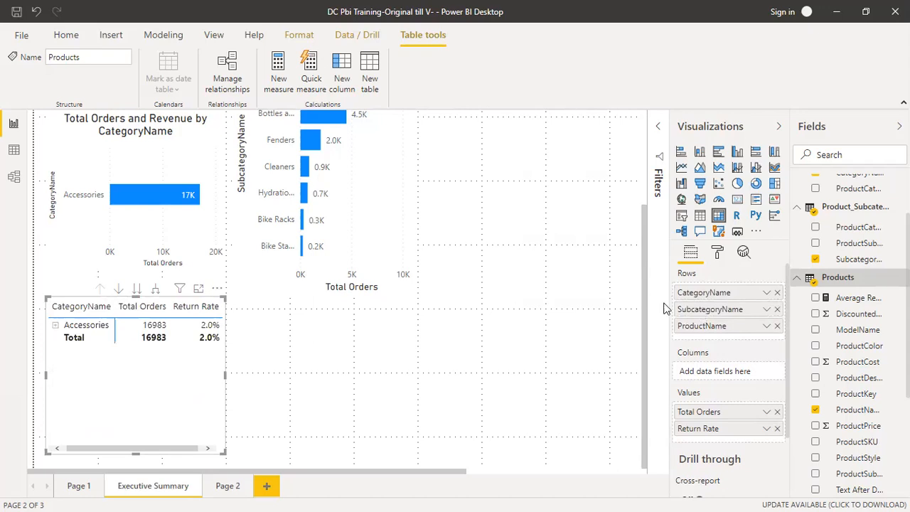
- Set the all-pages CategoryName filter to include all categories
left_click(85, 325)
left_click(657, 131)
scroll(594, 292, "down", 5)
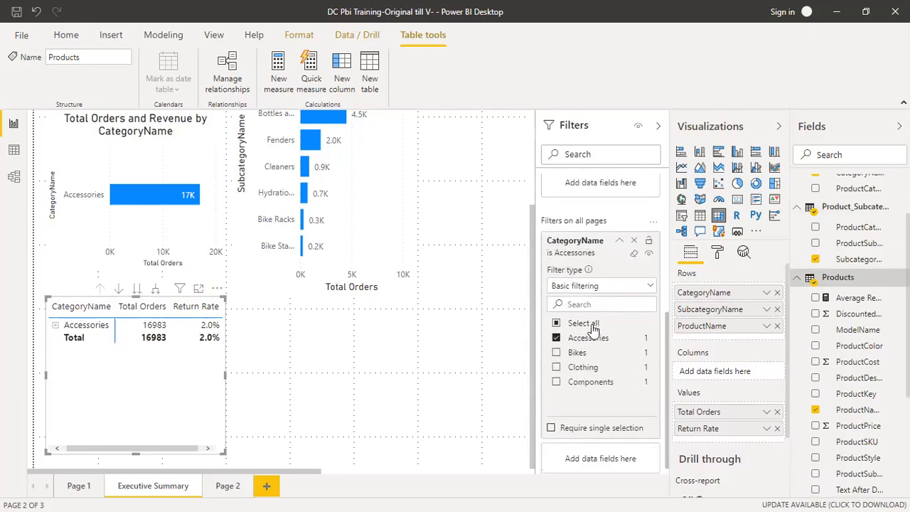
left_click(557, 326)
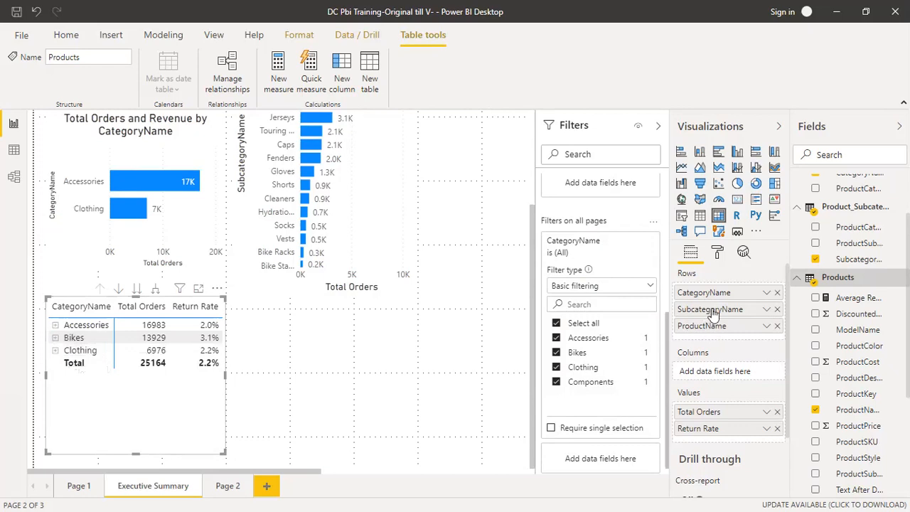
- Remove CategoryName, SubcategoryName and ProductName from the matrix rows and use SubcategoryName as the only row field
left_click(777, 310)
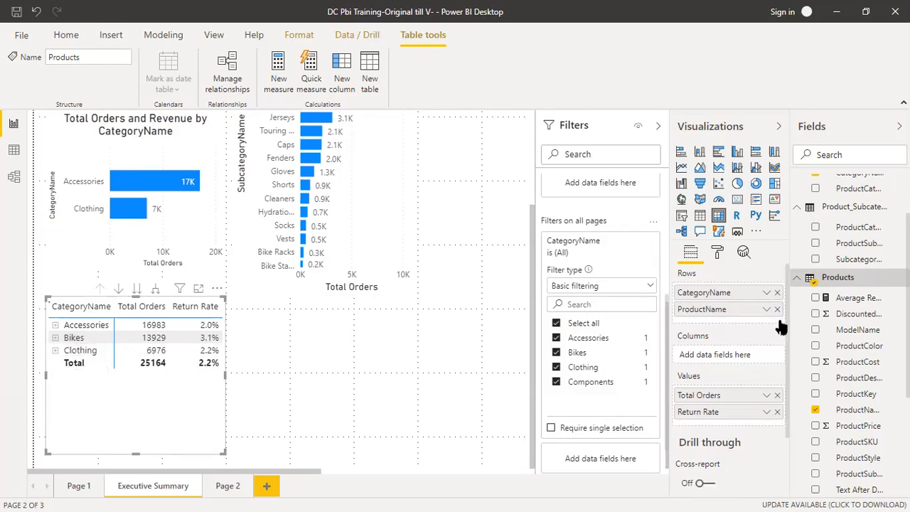
left_click(777, 310)
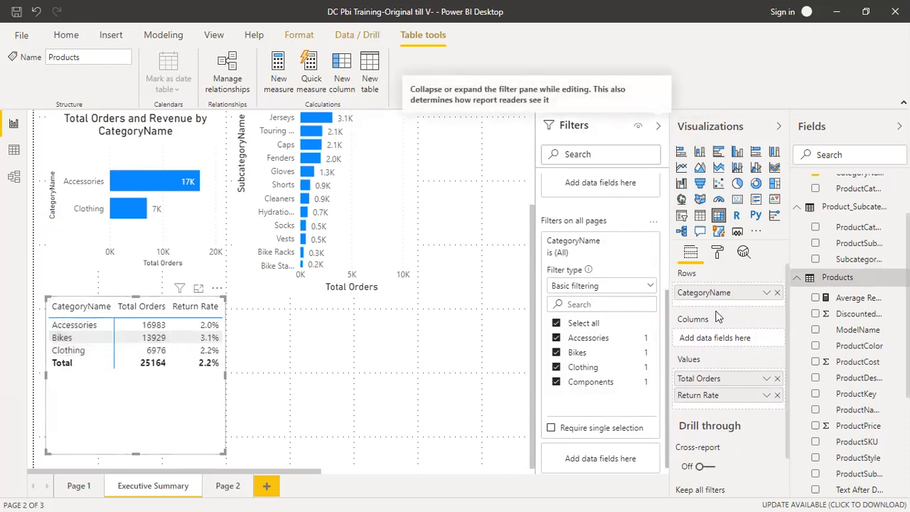
left_click(778, 293)
left_click_drag(860, 260, 721, 293)
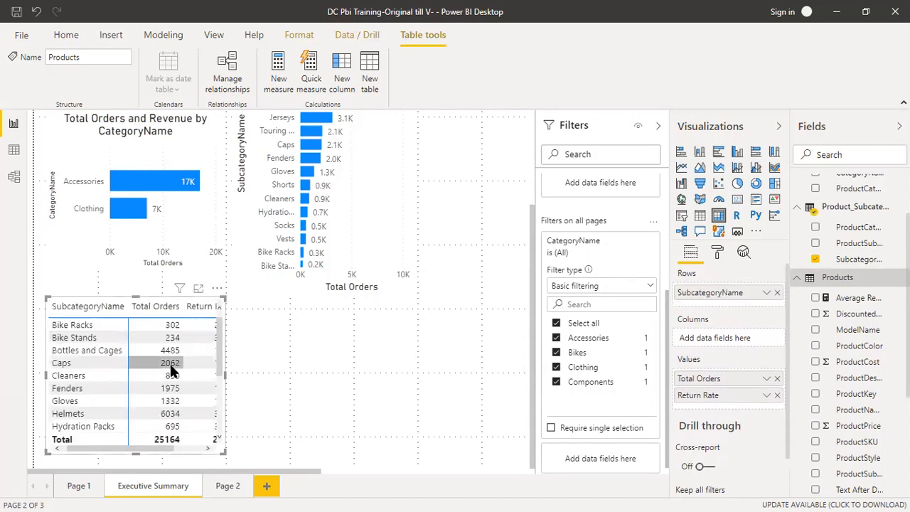
- Widen the matrix until the whole Return Rate column fits and extend it slightly downward
left_click_drag(220, 446, 252, 455)
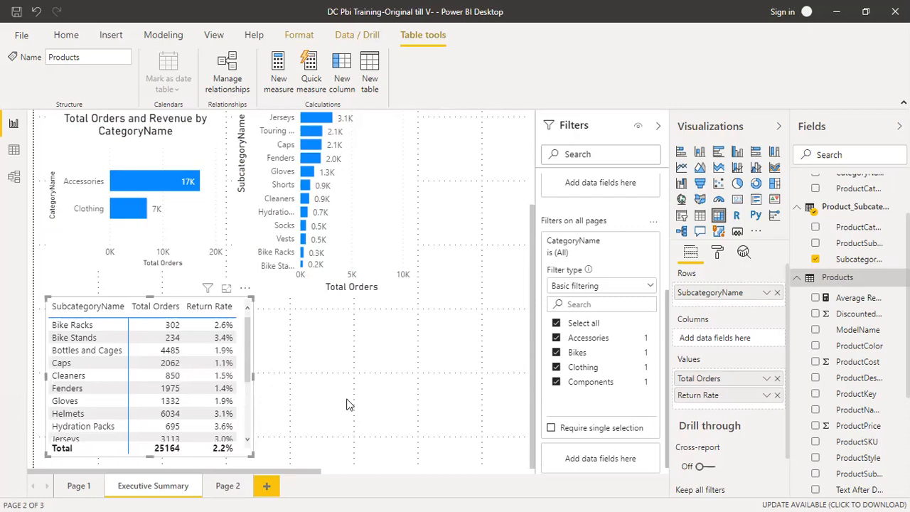
left_click(149, 460)
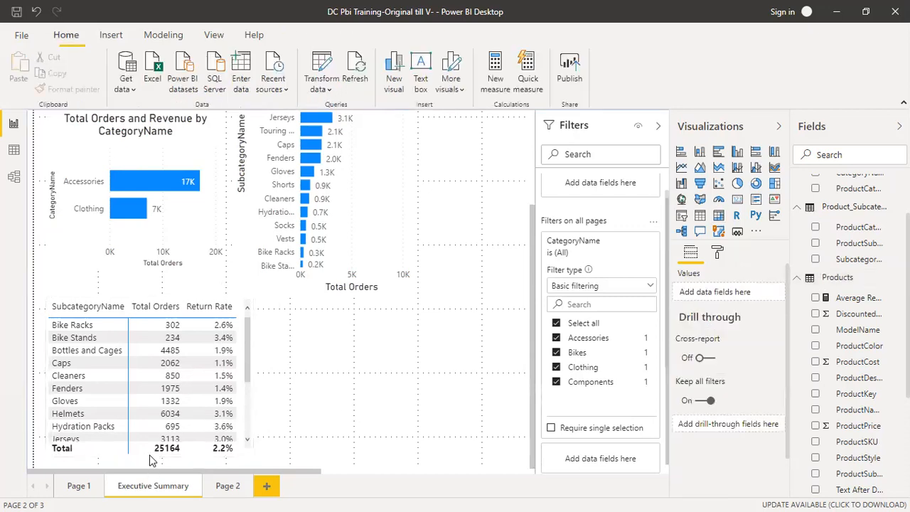
left_click(158, 388)
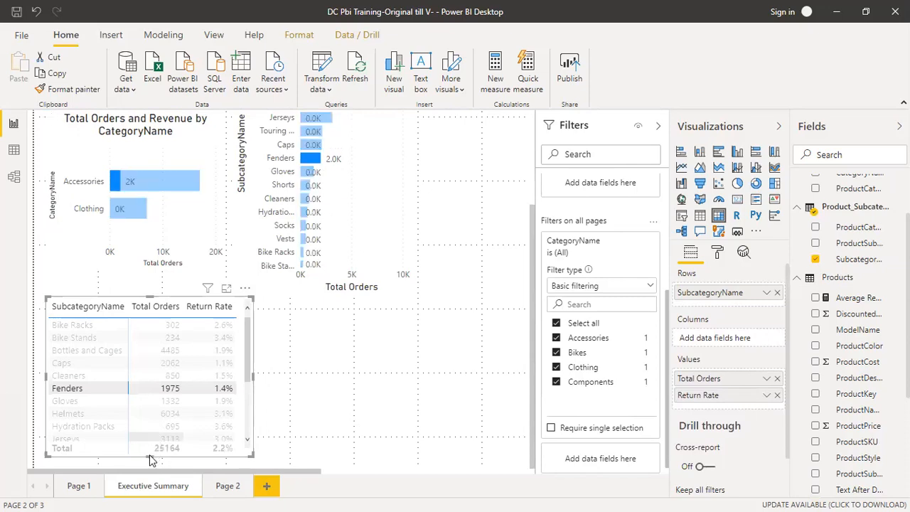
left_click_drag(150, 456, 150, 467)
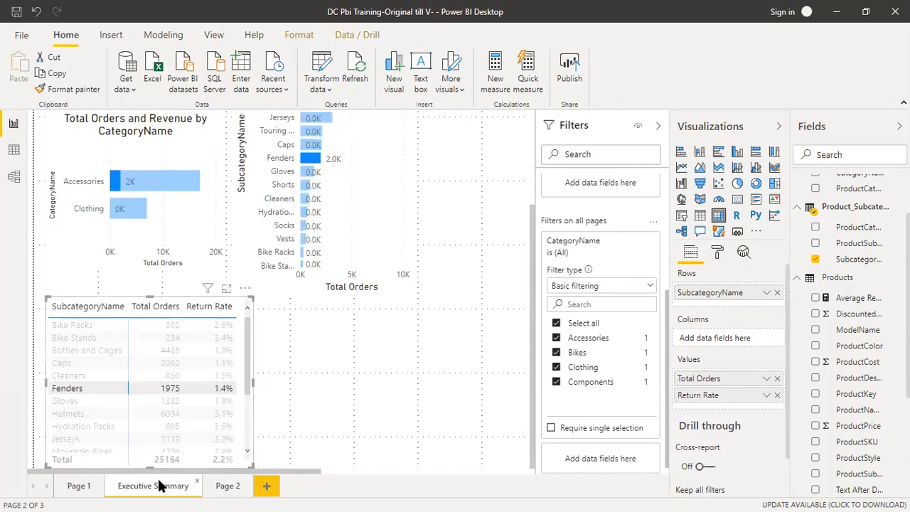
- Move the matrix beside the subcategory bar chart, resize it to fit every subcategory and the total, and clear the Fenders selection
left_click_drag(335, 472, 337, 473)
left_click_drag(248, 472, 169, 469)
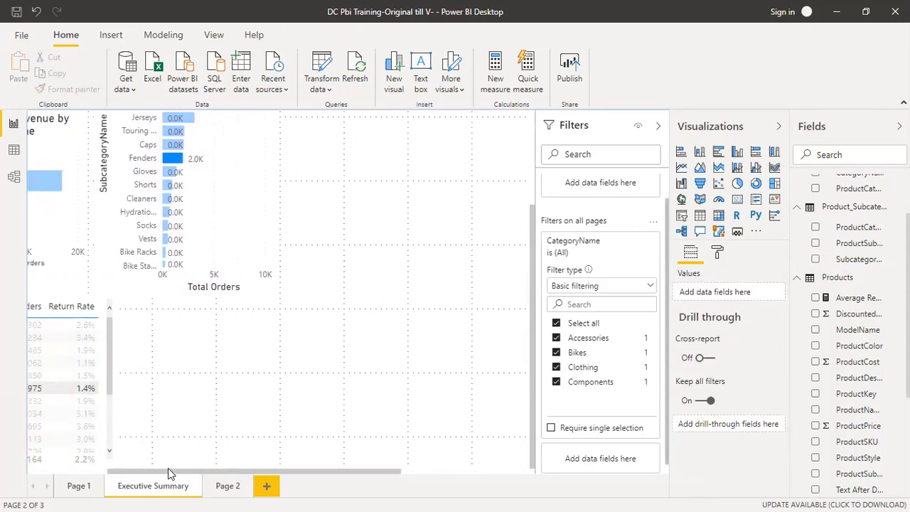
left_click_drag(196, 345, 451, 197)
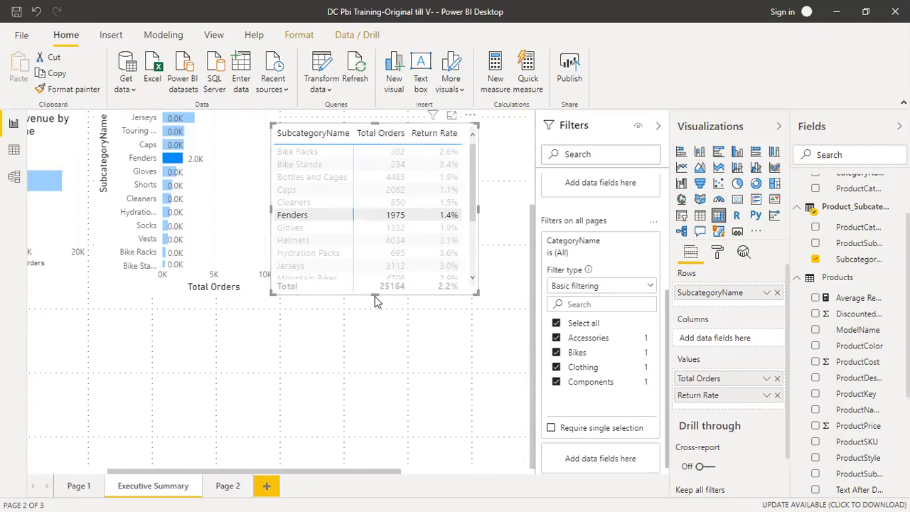
left_click_drag(374, 295, 351, 402)
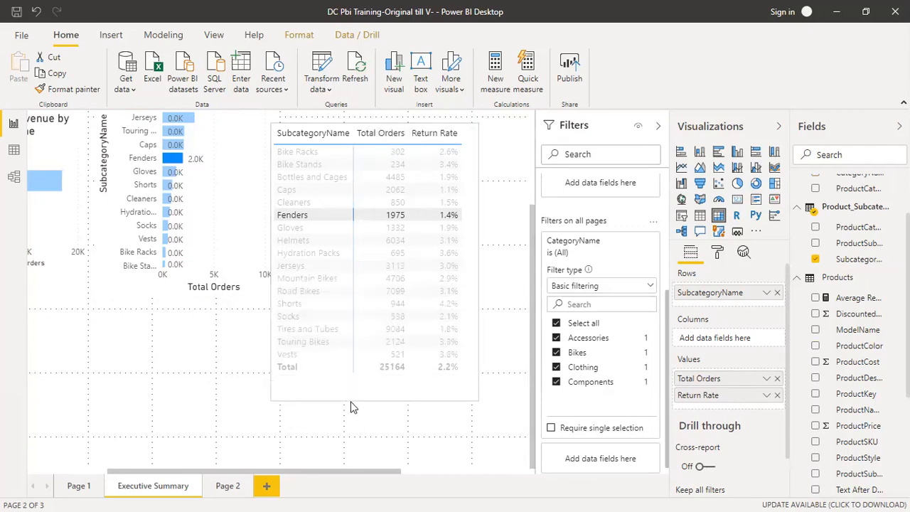
left_click(375, 214)
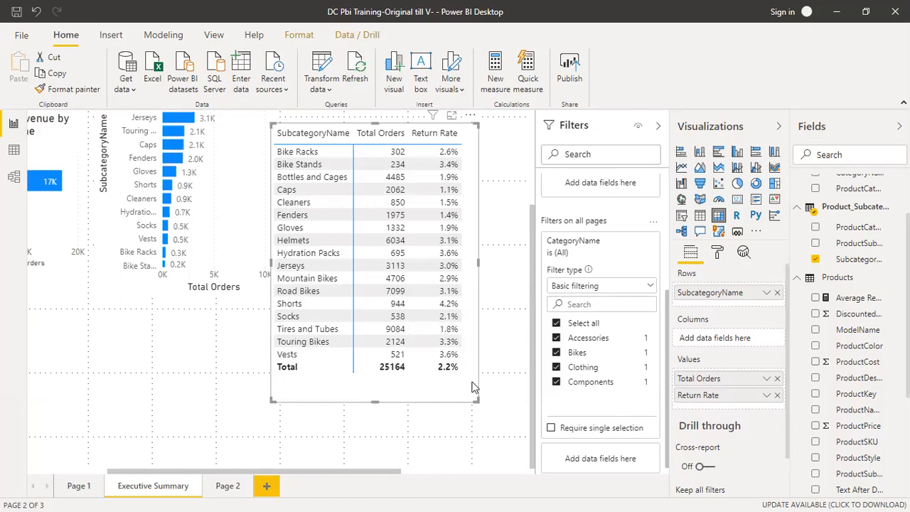
left_click_drag(475, 400, 478, 384)
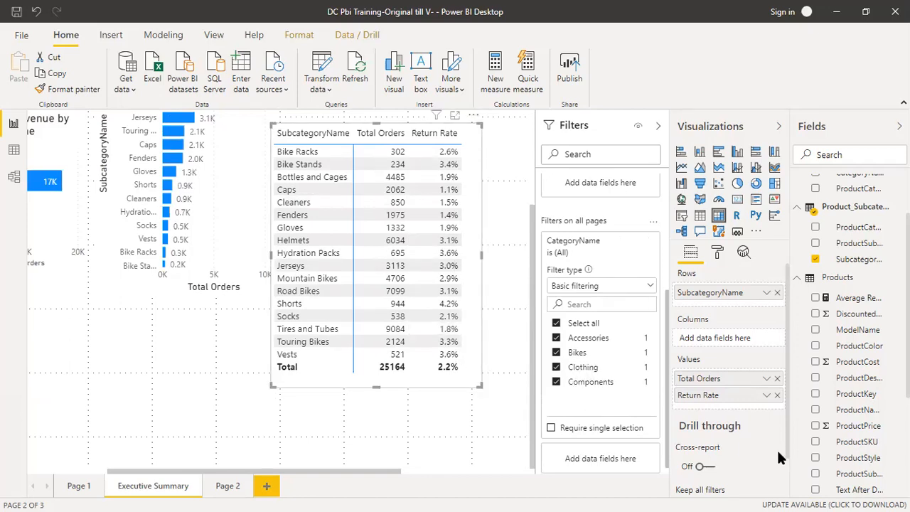
- Try the Bold header and Condensed styles on the matrix
left_click(718, 253)
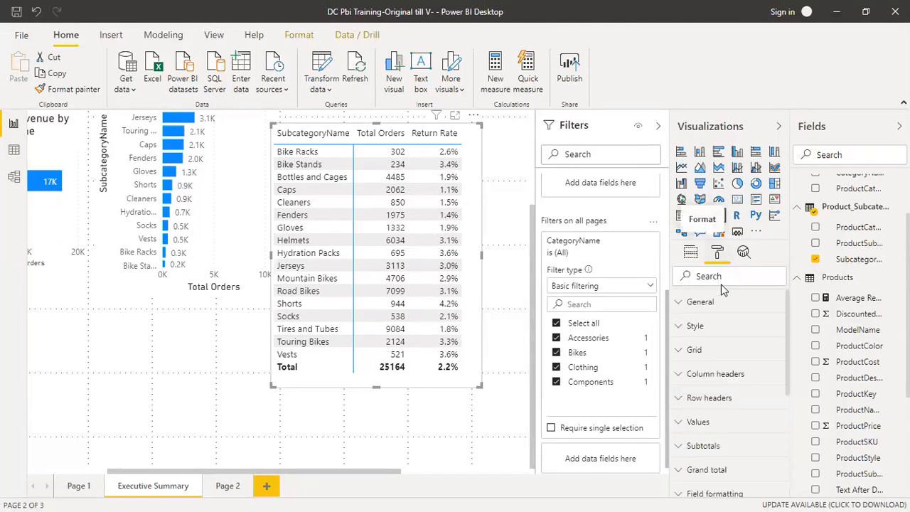
left_click(680, 306)
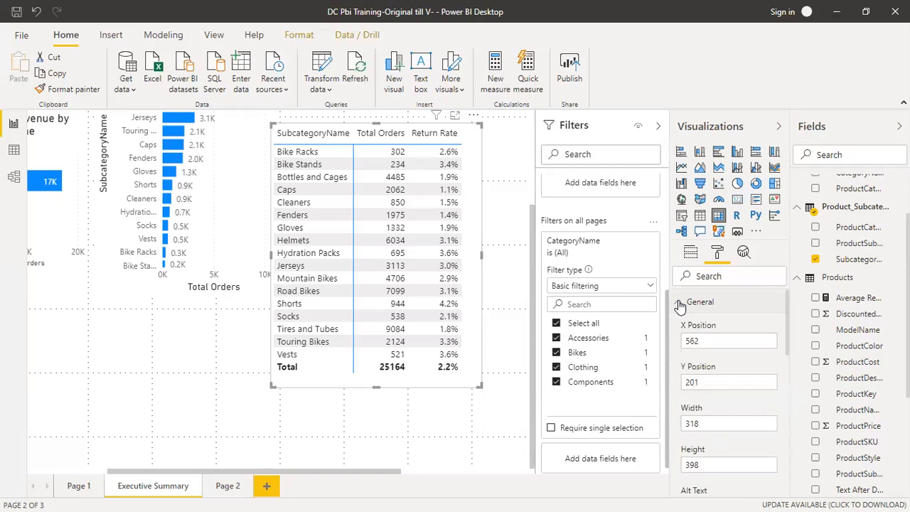
left_click(680, 303)
left_click(687, 326)
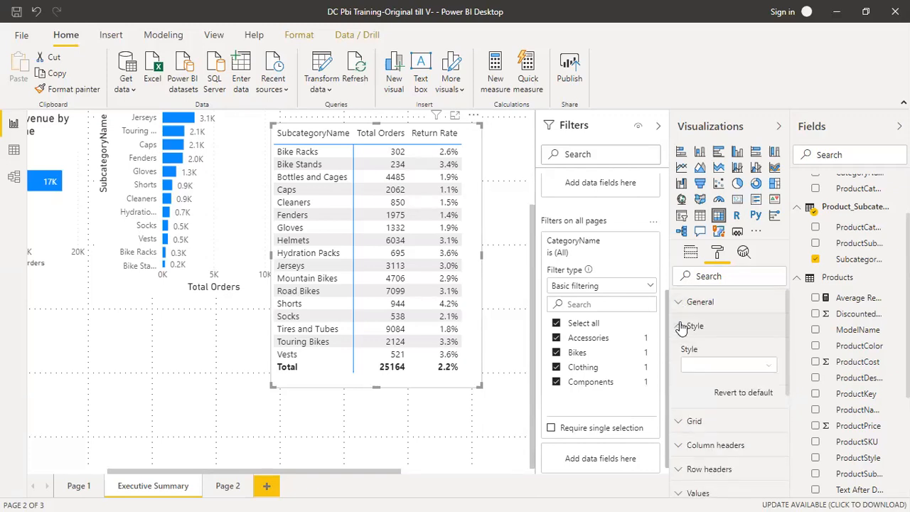
left_click(718, 366)
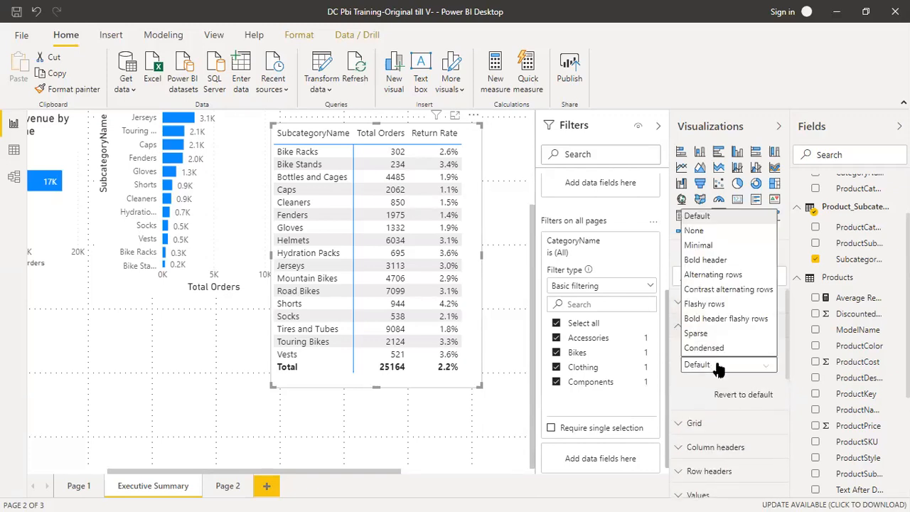
left_click(696, 260)
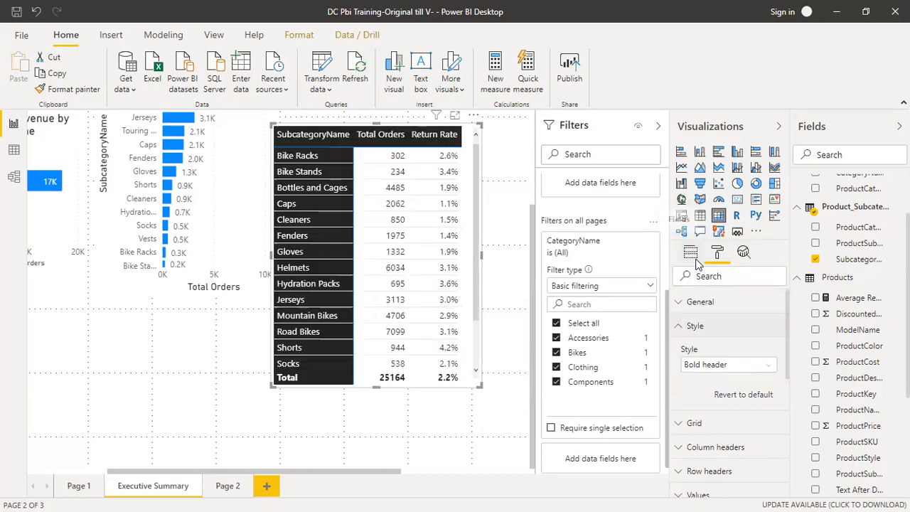
left_click(721, 366)
left_click(713, 348)
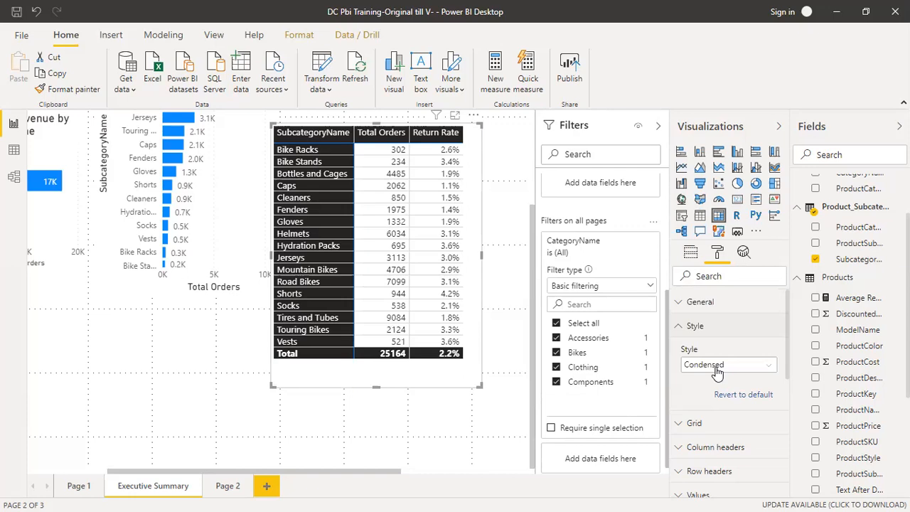
- Try the Flashy rows, Bold header flashy rows and None styles on the matrix
left_click(718, 369)
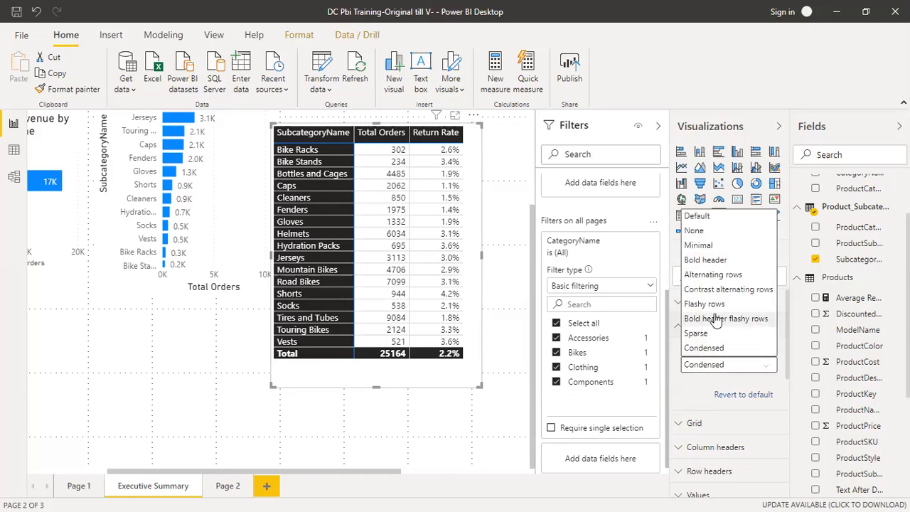
left_click(707, 304)
left_click(717, 366)
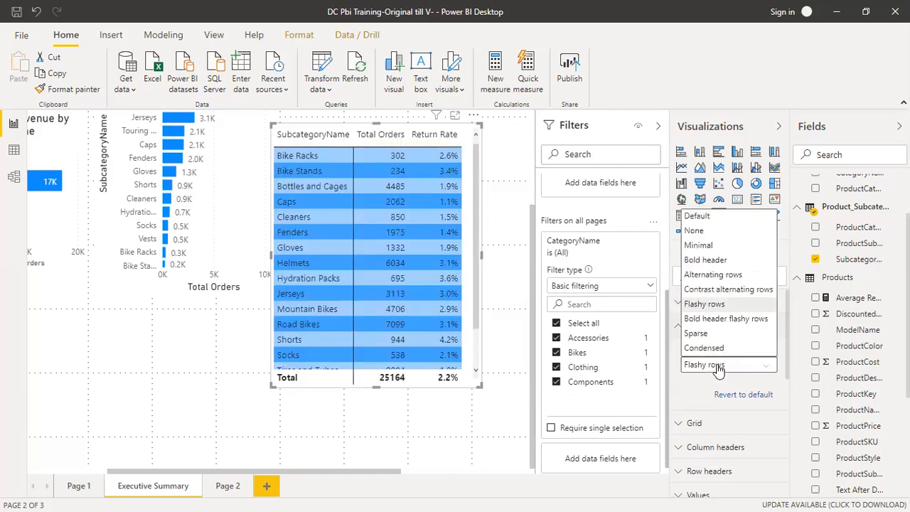
left_click(709, 319)
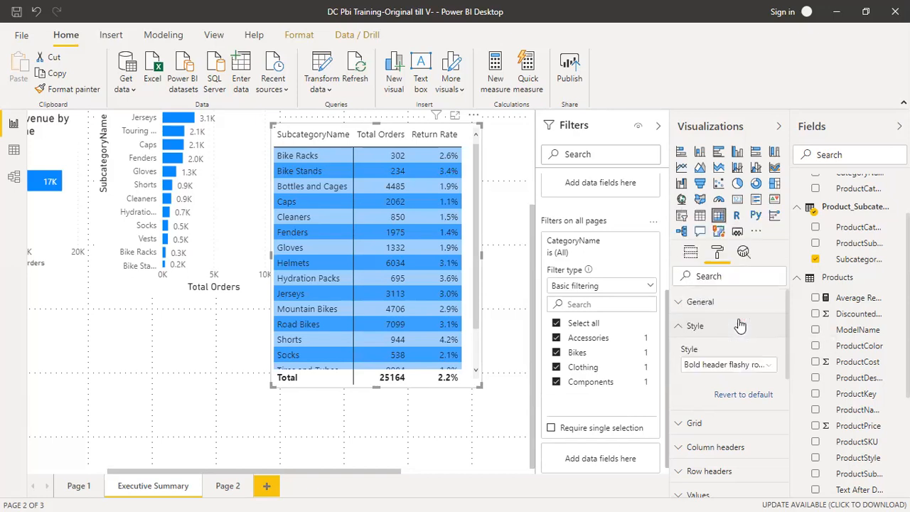
left_click(732, 362)
left_click(705, 238)
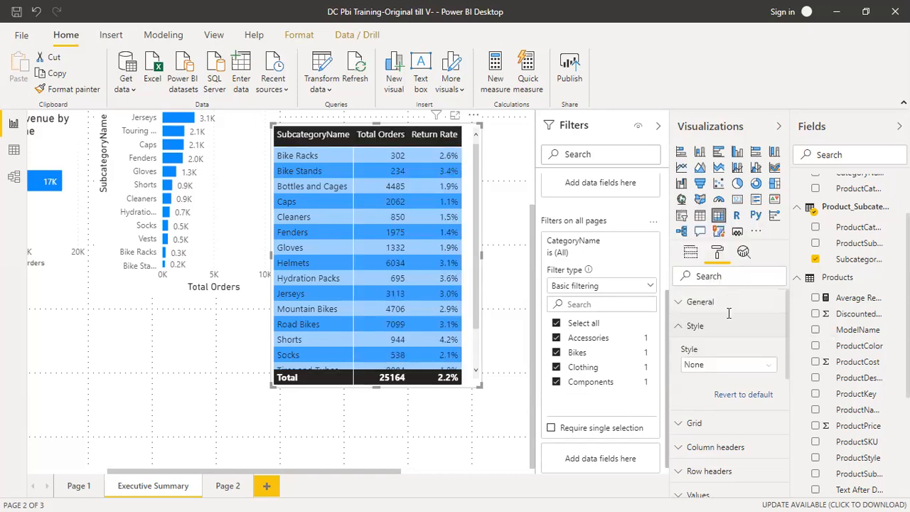
- Set the matrix style back to Default
left_click(727, 365)
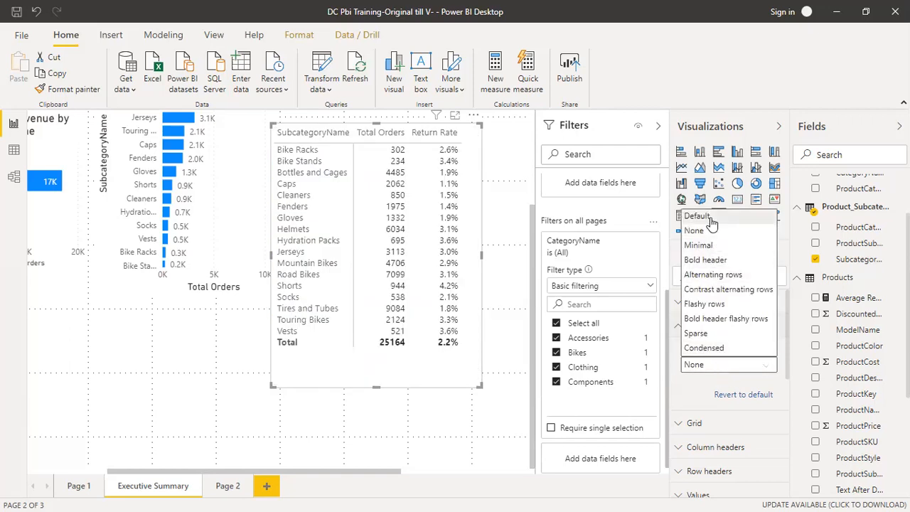
left_click(711, 223)
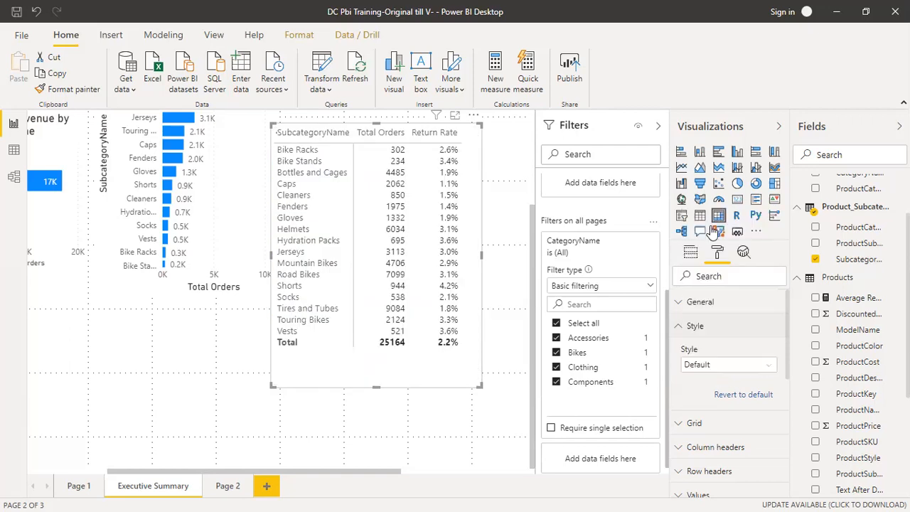
left_click(708, 365)
left_click(711, 367)
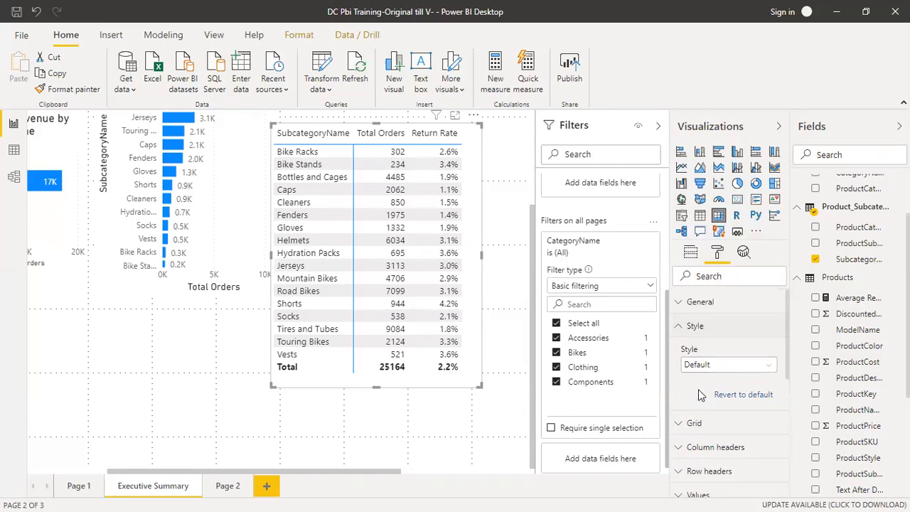
- Give the matrix column headers a dark red background and a white font
scroll(686, 387, "down", 3)
scroll(684, 354, "up", 1)
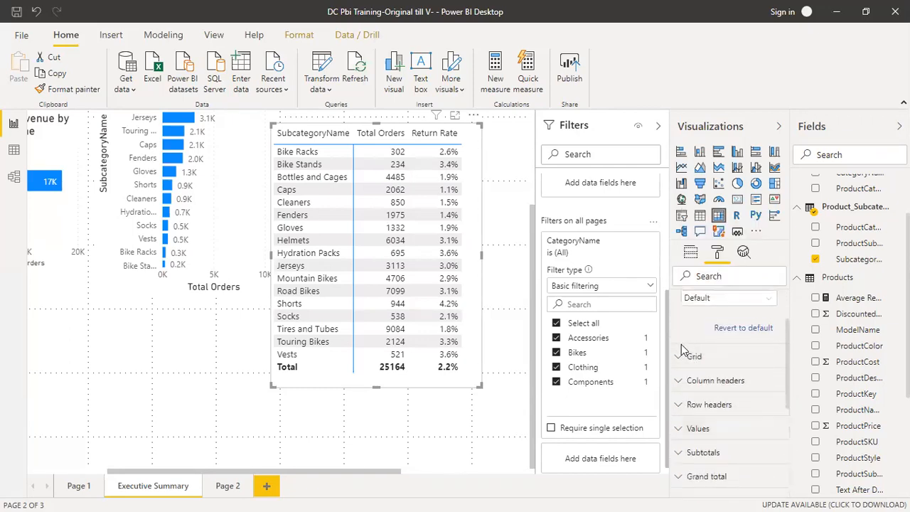
left_click(684, 358)
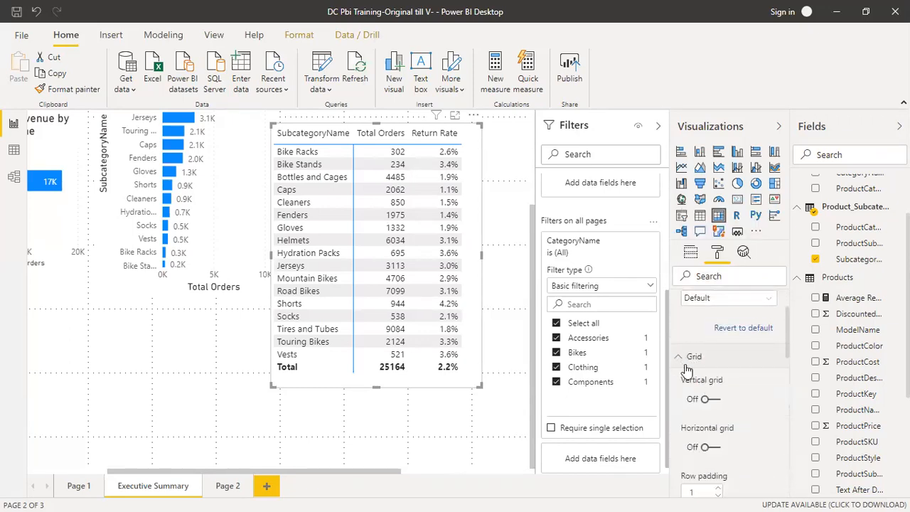
scroll(699, 381, "down", 2)
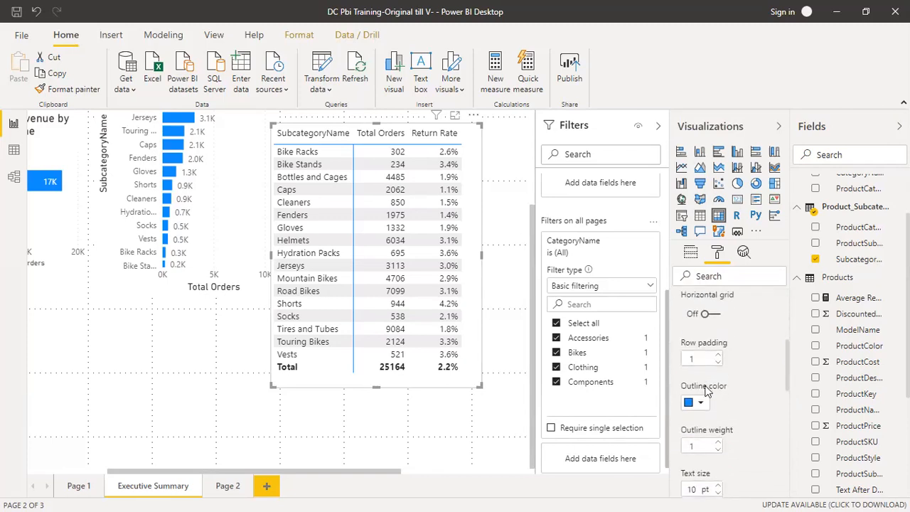
scroll(706, 395, "down", 4)
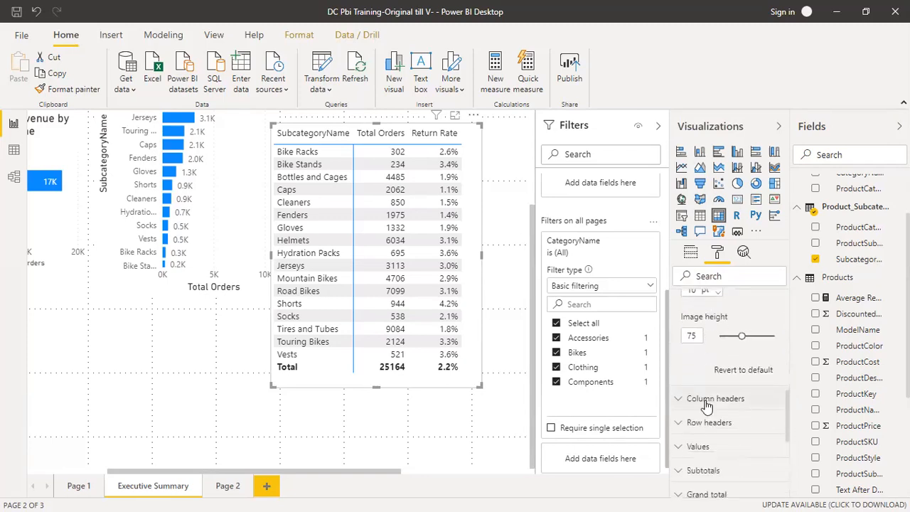
scroll(706, 404, "down", 2)
left_click(685, 332)
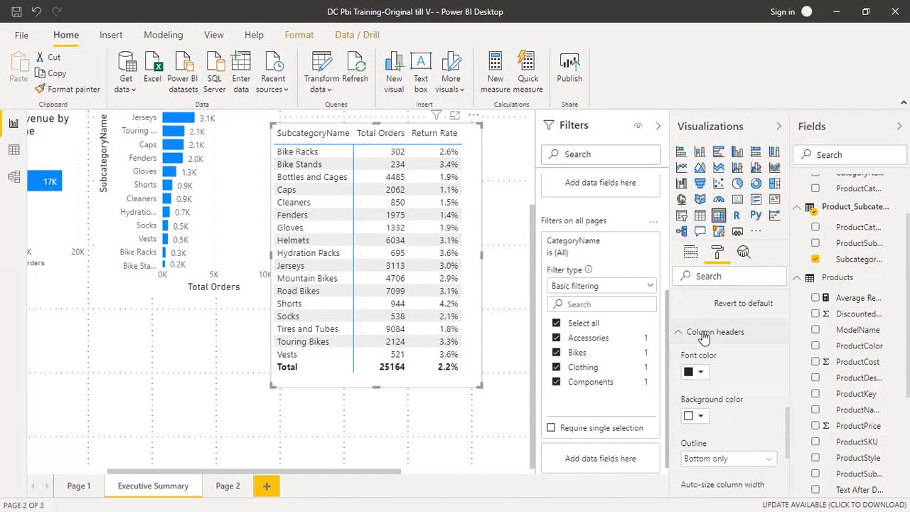
left_click(702, 417)
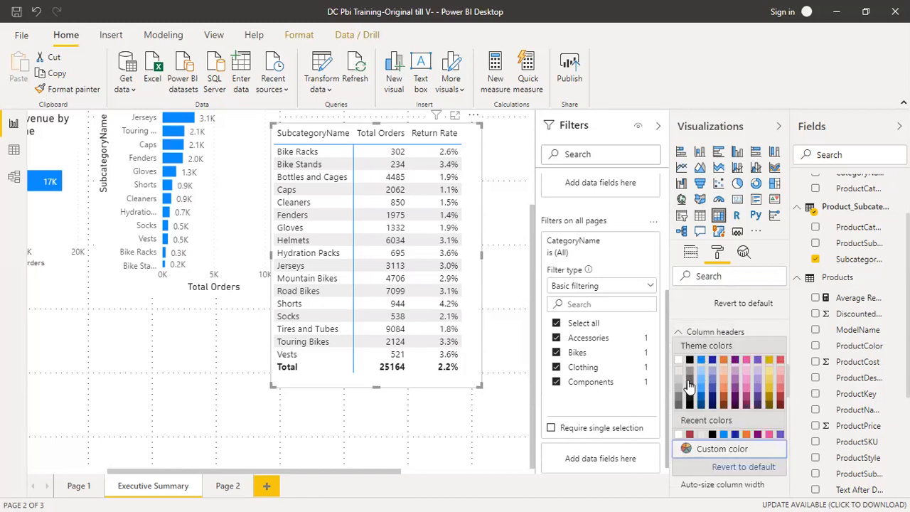
left_click(779, 404)
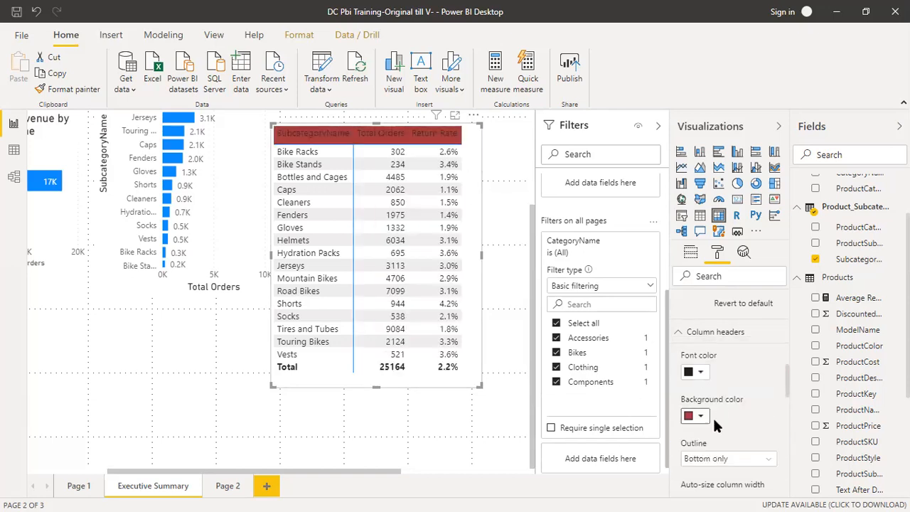
left_click(700, 372)
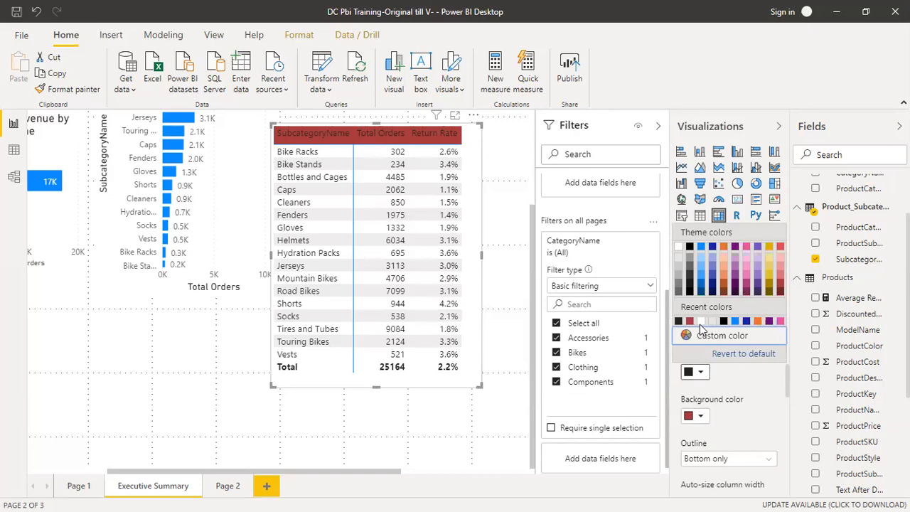
left_click(708, 359)
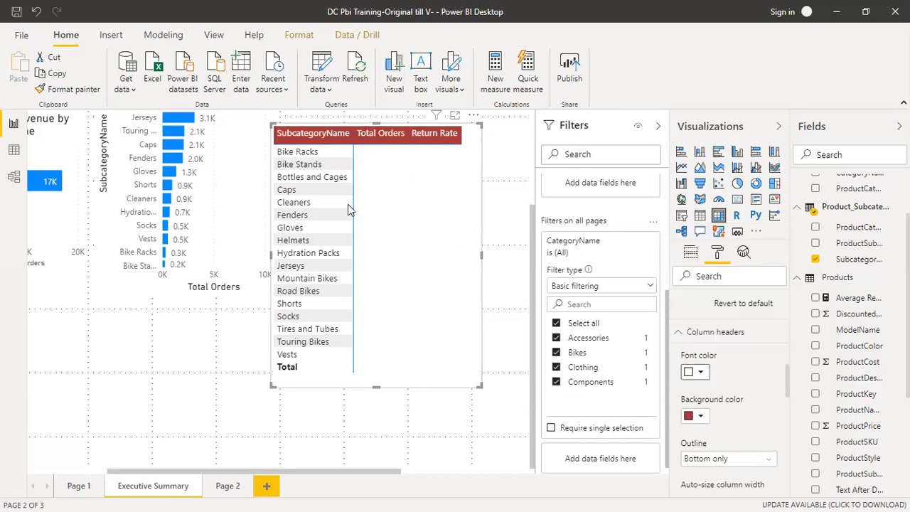
- Revert the matrix's column header formatting to default
scroll(726, 344, "down", 1)
scroll(726, 343, "down", 5)
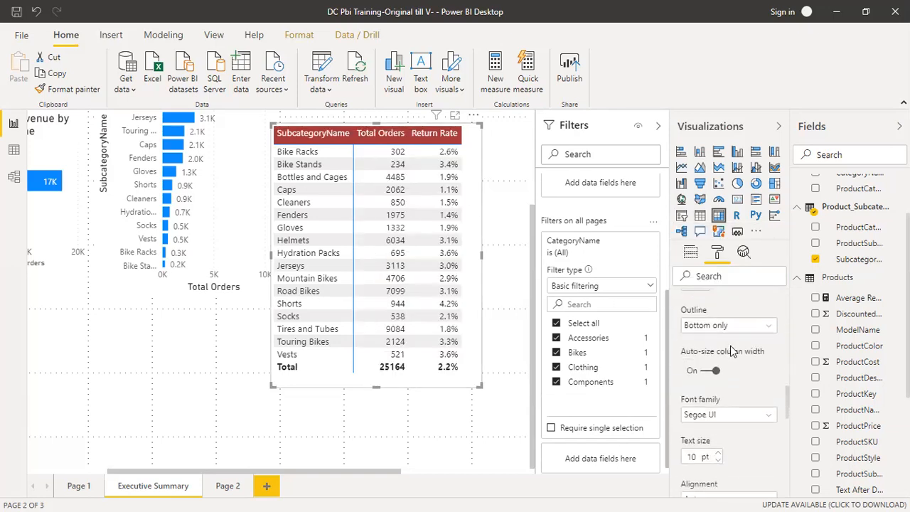
scroll(747, 384, "down", 1)
left_click(743, 399)
scroll(710, 359, "down", 2)
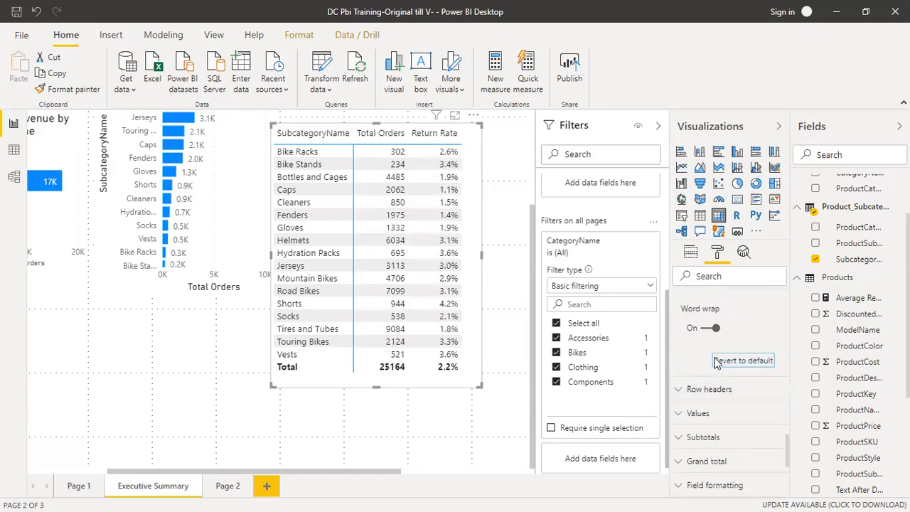
- Turn on conditional-formatting data bars for the Total Orders values in the matrix
left_click(678, 364)
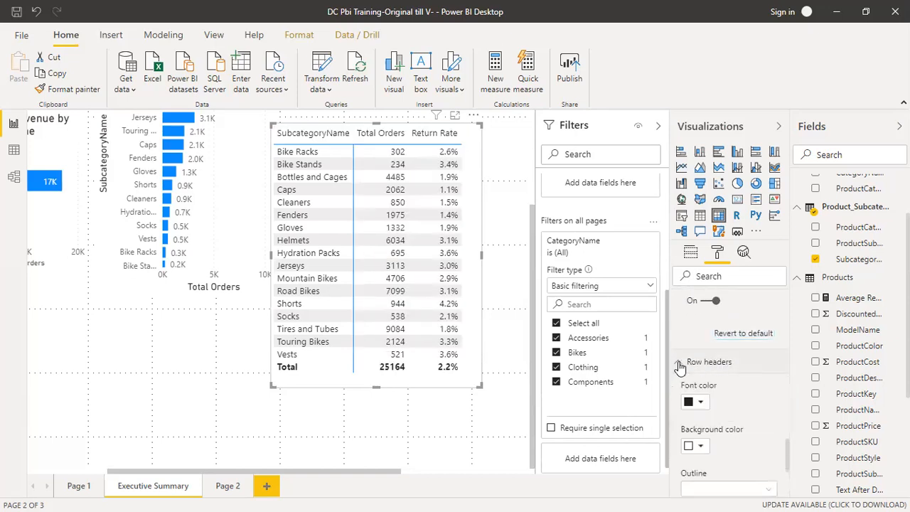
left_click(682, 364)
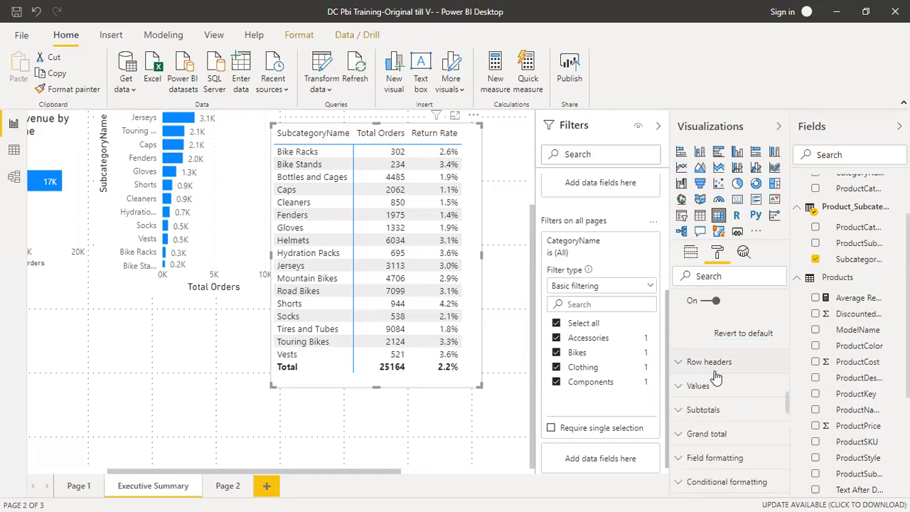
scroll(757, 423, "down", 1)
scroll(757, 423, "down", 4)
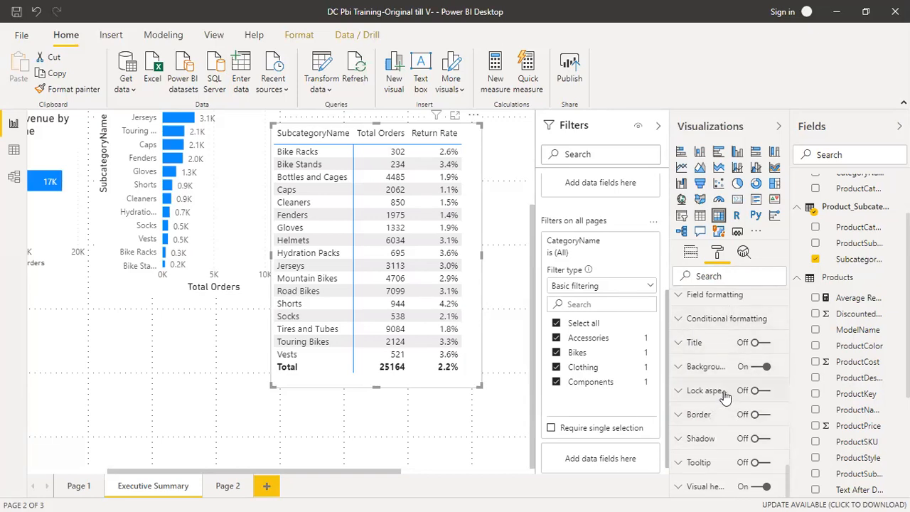
left_click(679, 320)
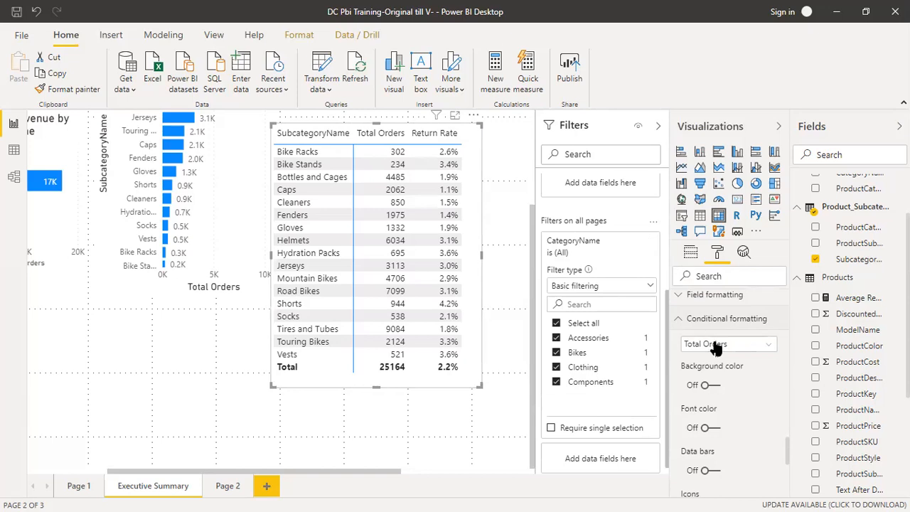
left_click(712, 344)
left_click(718, 361)
left_click(712, 386)
scroll(789, 452, "down", 3)
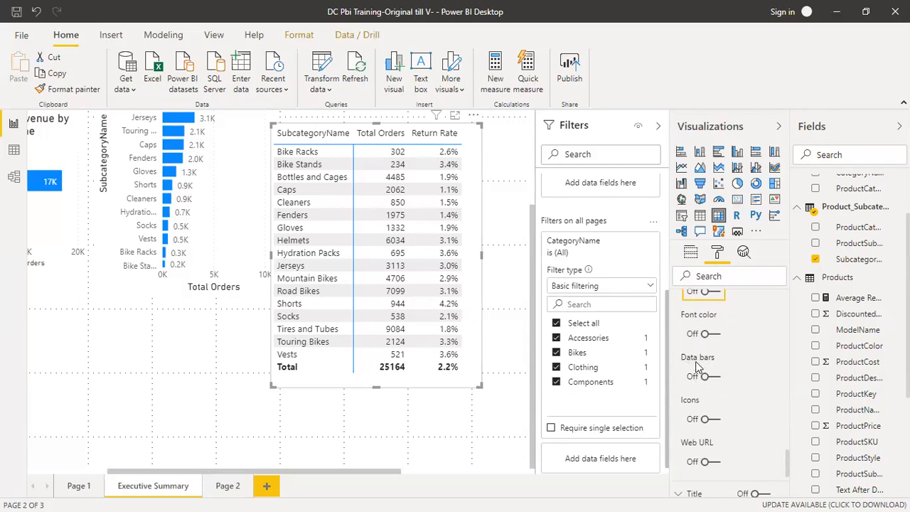
left_click(712, 376)
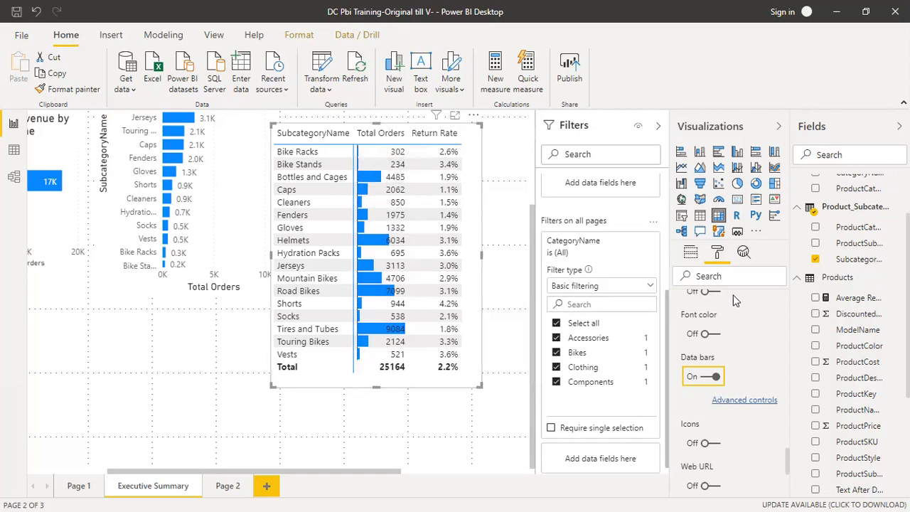
- Turn on background-color conditional formatting for the Return Rate values in the matrix
scroll(765, 376, "up", 2)
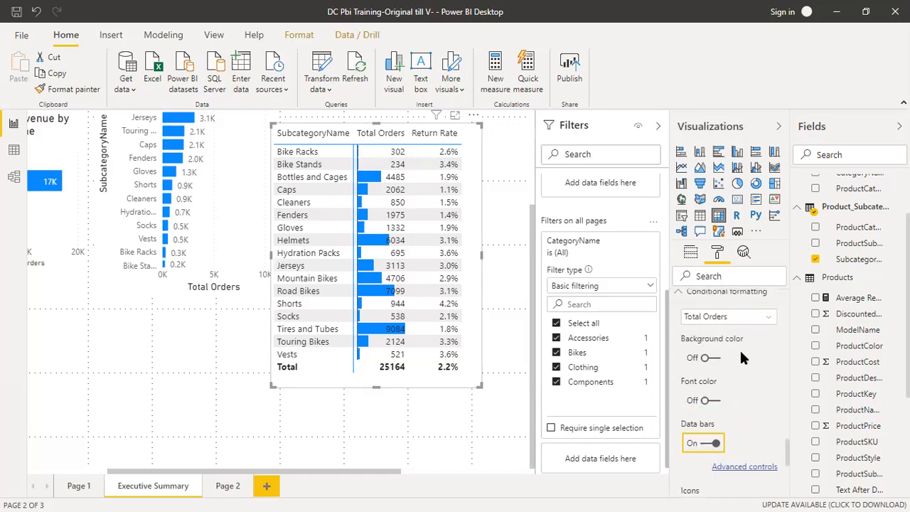
left_click(728, 317)
left_click(720, 346)
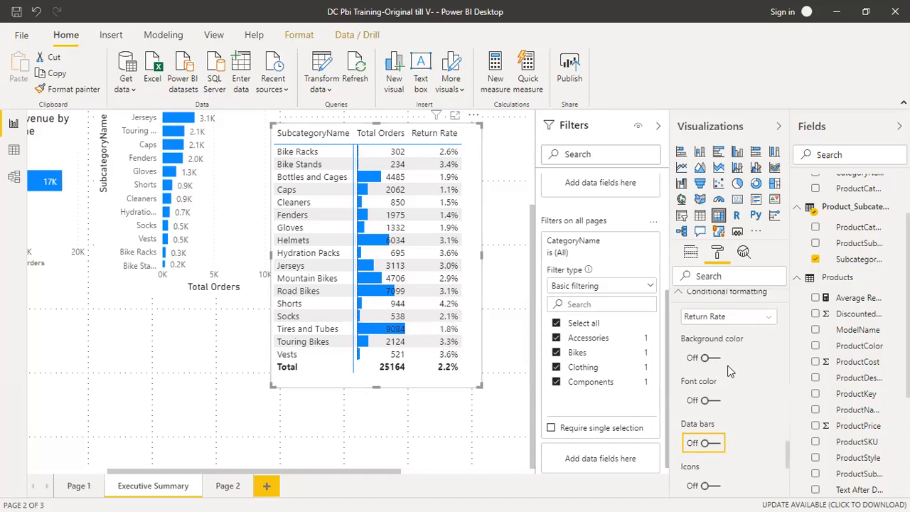
scroll(746, 376, "down", 4)
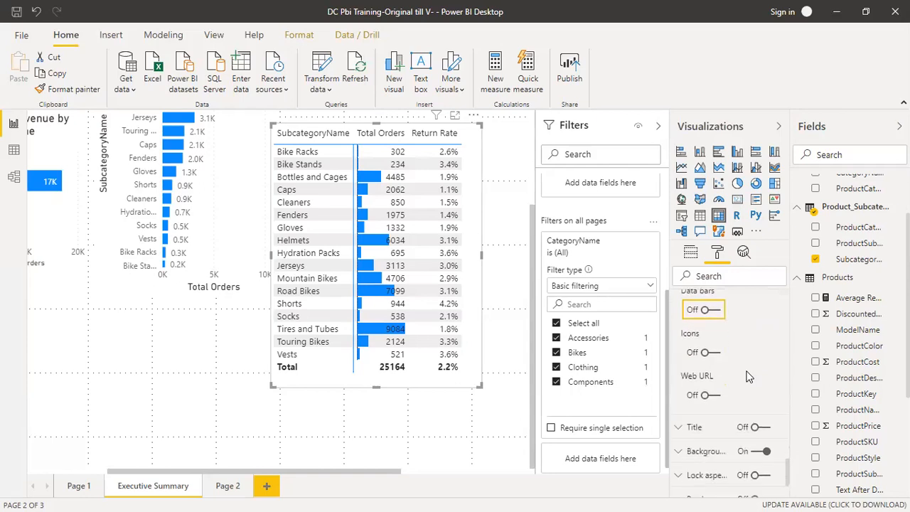
scroll(748, 377, "up", 2)
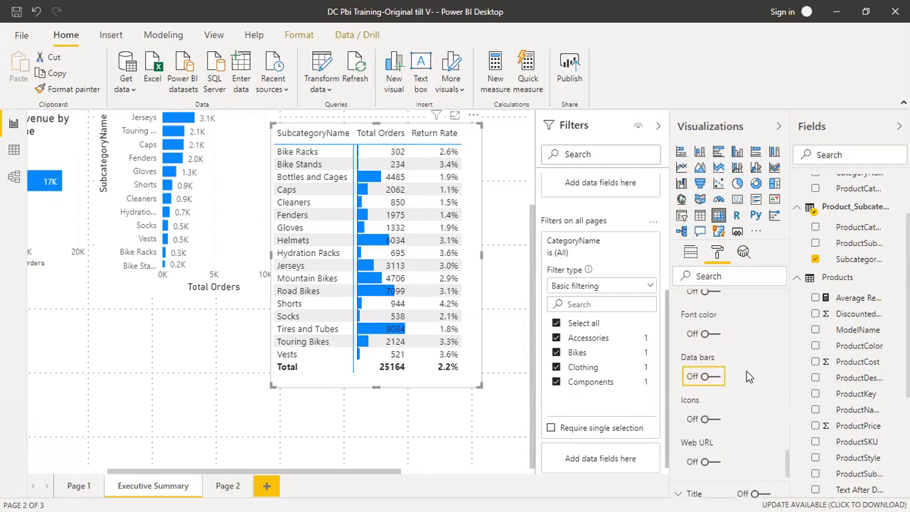
left_click(707, 378)
scroll(734, 366, "up", 2)
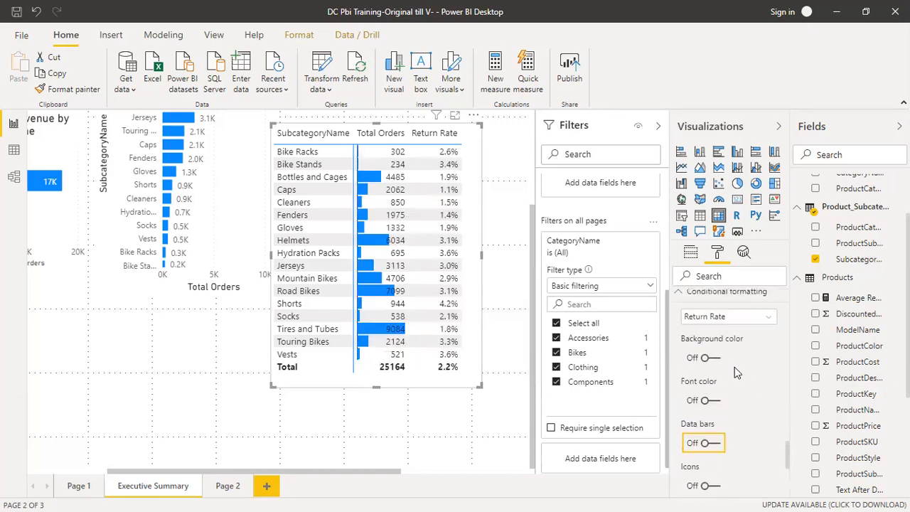
left_click(714, 360)
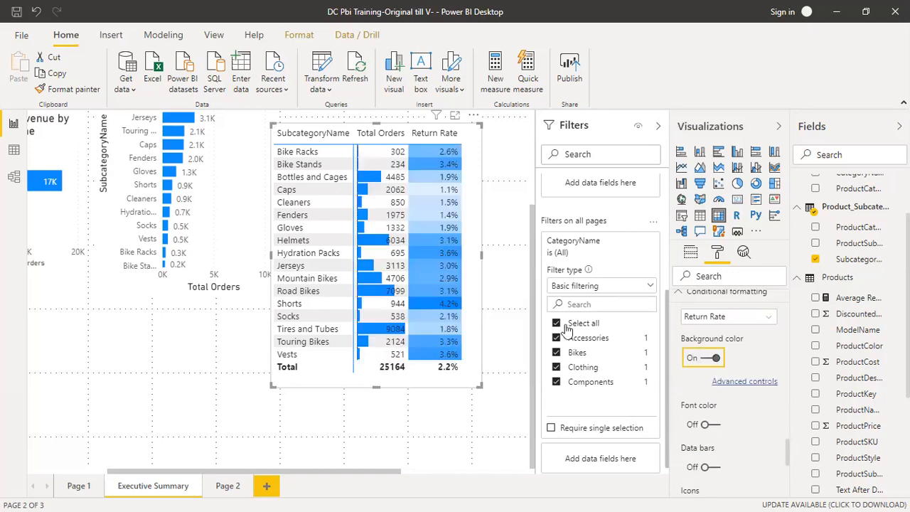
- Set the Return Rate background color scale from light red minimum to dark red maximum, and sort the matrix by Total Orders descending
left_click(750, 383)
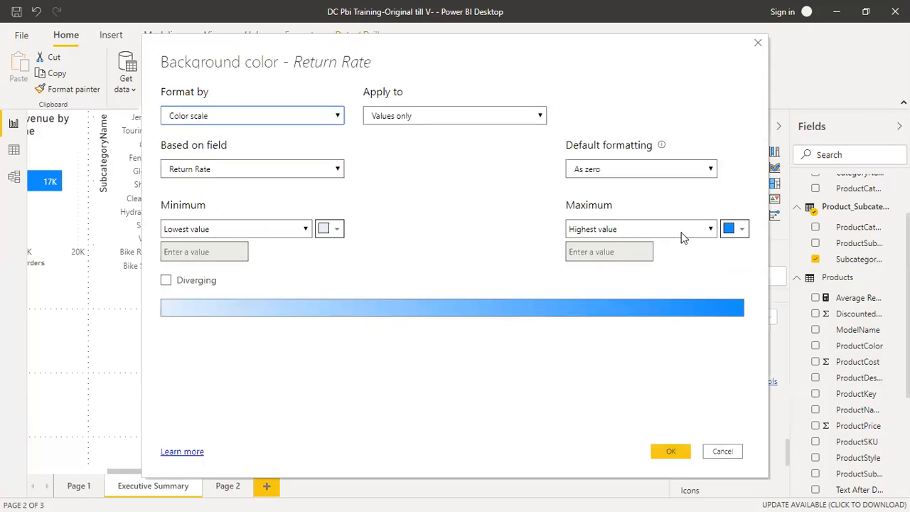
left_click(338, 229)
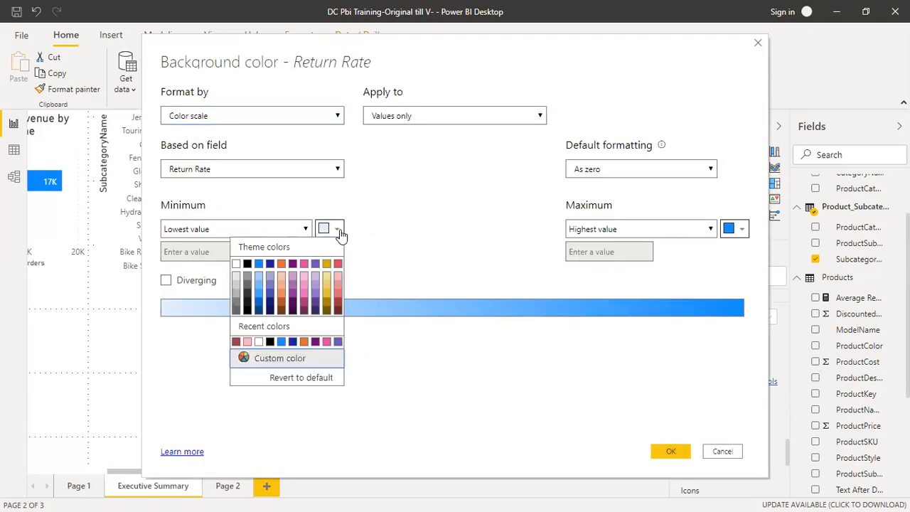
left_click(338, 280)
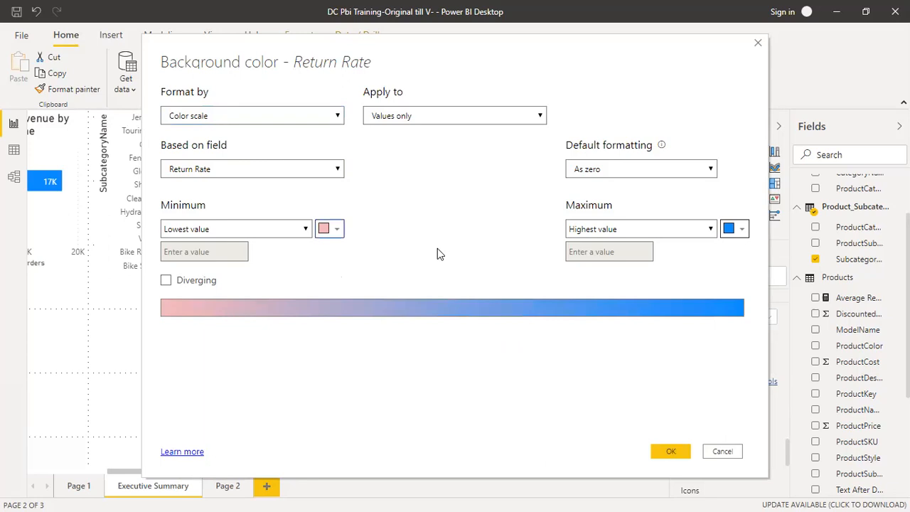
left_click(741, 228)
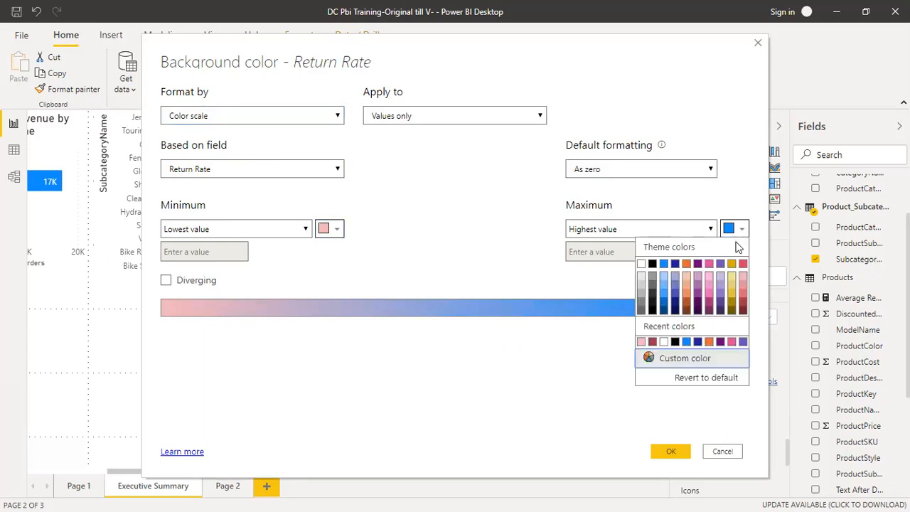
left_click(738, 302)
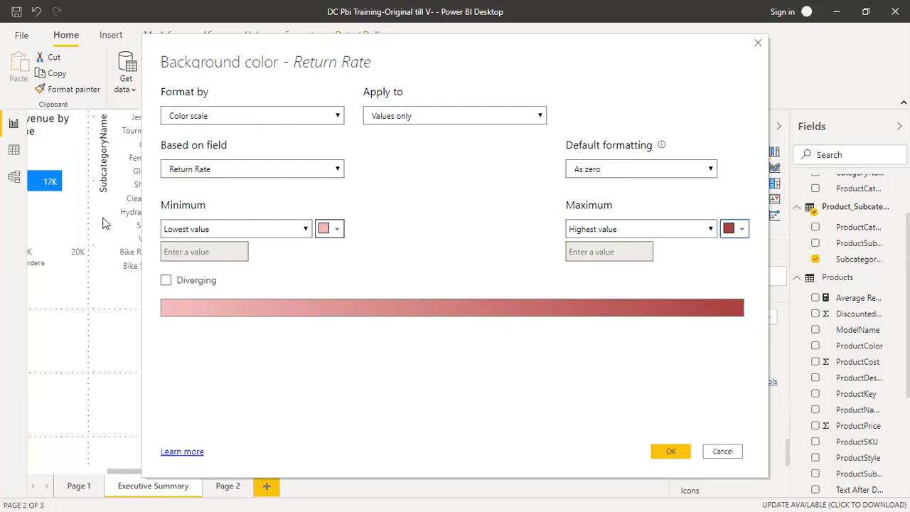
left_click(669, 452)
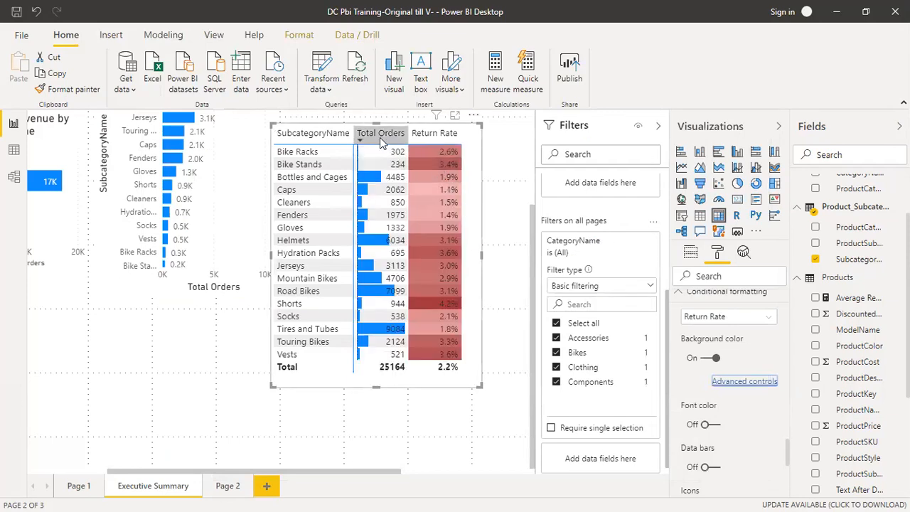
left_click(380, 133)
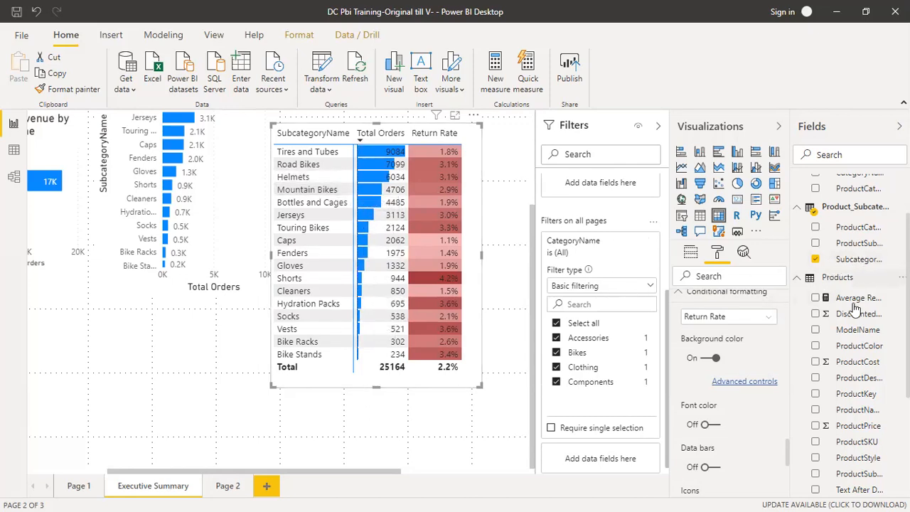
- Try ProductCategoryKey from Product_Subcategories as a second row level under SubcategoryName, expanding its rows, and remove it again
left_click(690, 255)
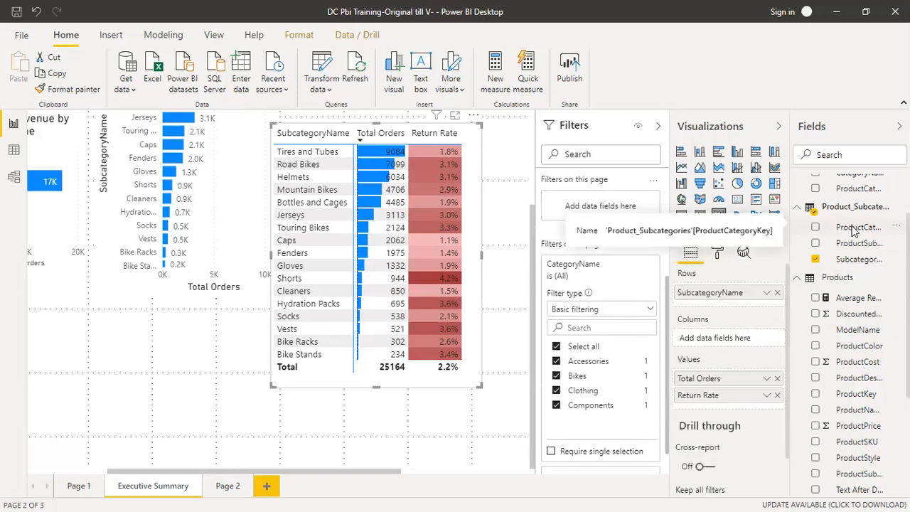
left_click_drag(736, 280, 712, 307)
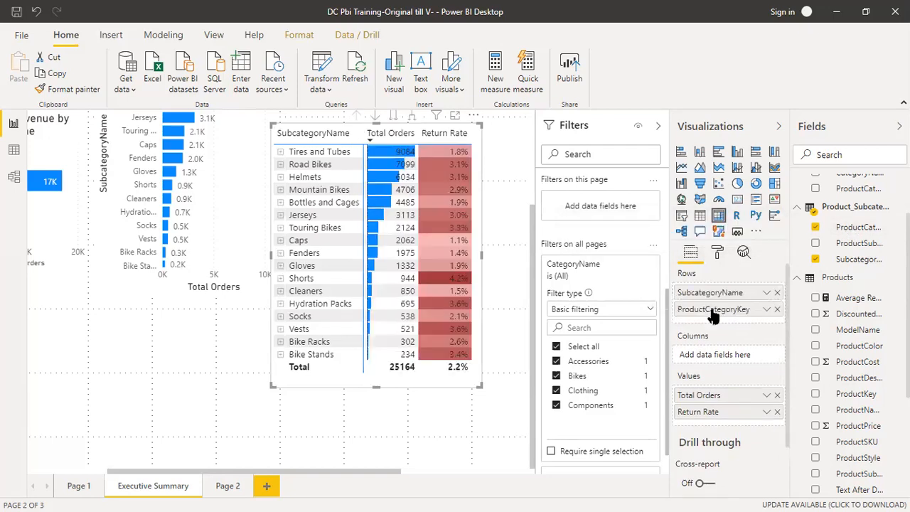
left_click(281, 153)
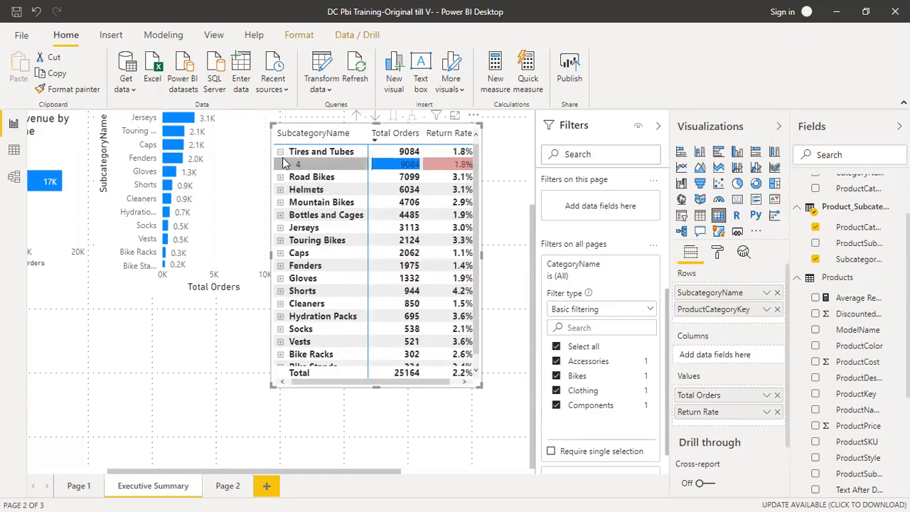
left_click(281, 151)
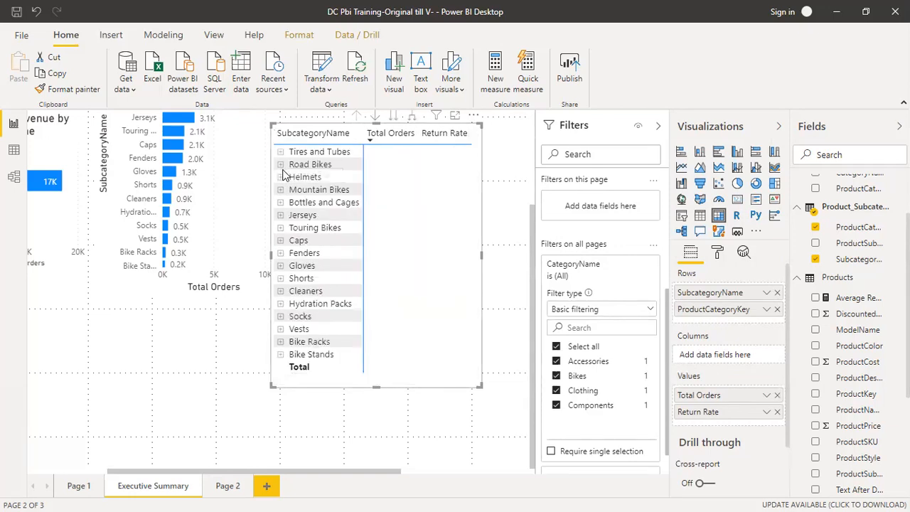
left_click(280, 165)
left_click(281, 166)
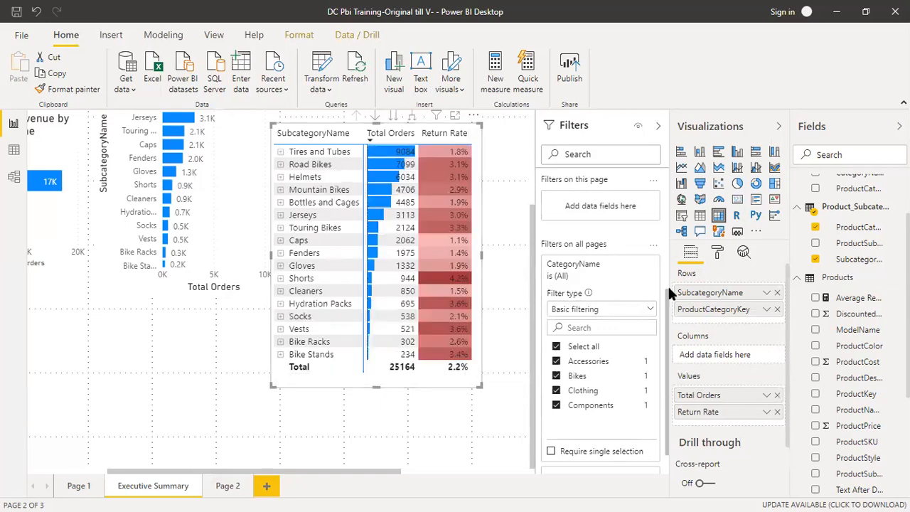
left_click(776, 309)
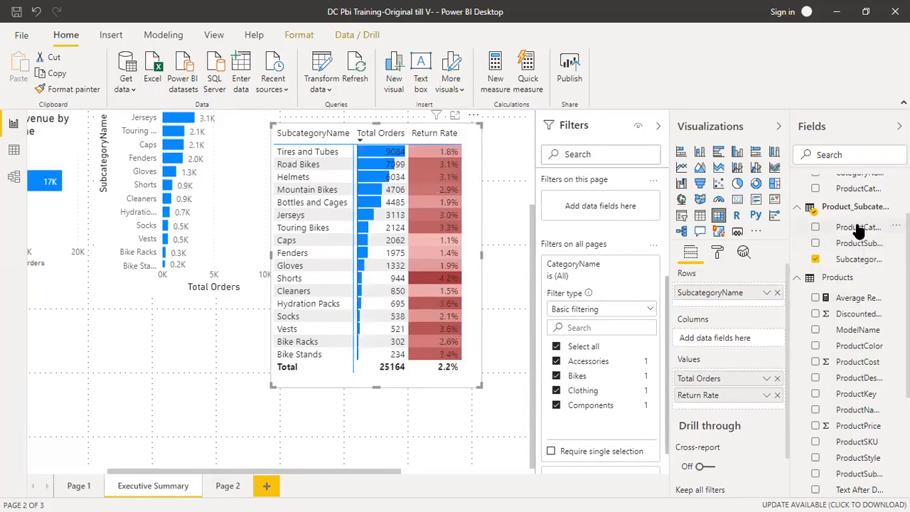
- Try the ProductCategoryKey field from Product_Categories as the matrix's second row level, expand Tires and Tubes, and remove the field
scroll(862, 249, "up", 2)
left_click_drag(791, 282, 726, 315)
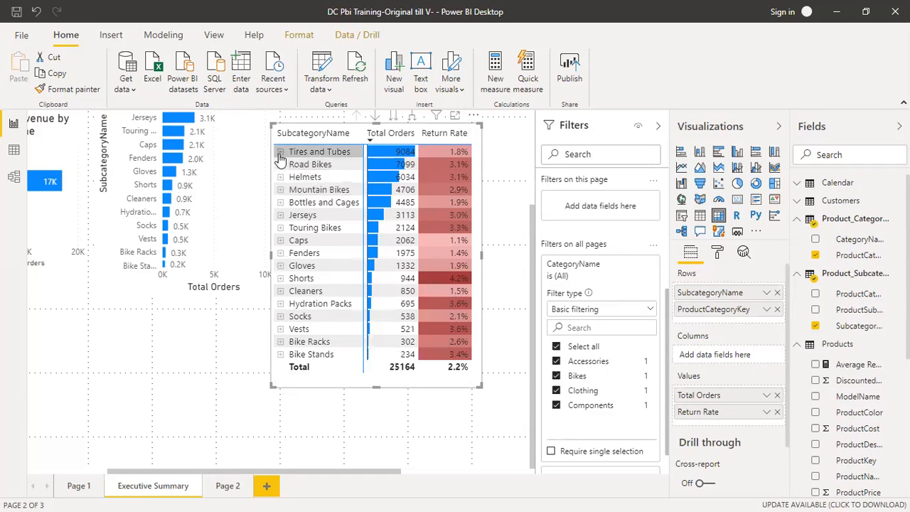
left_click(281, 152)
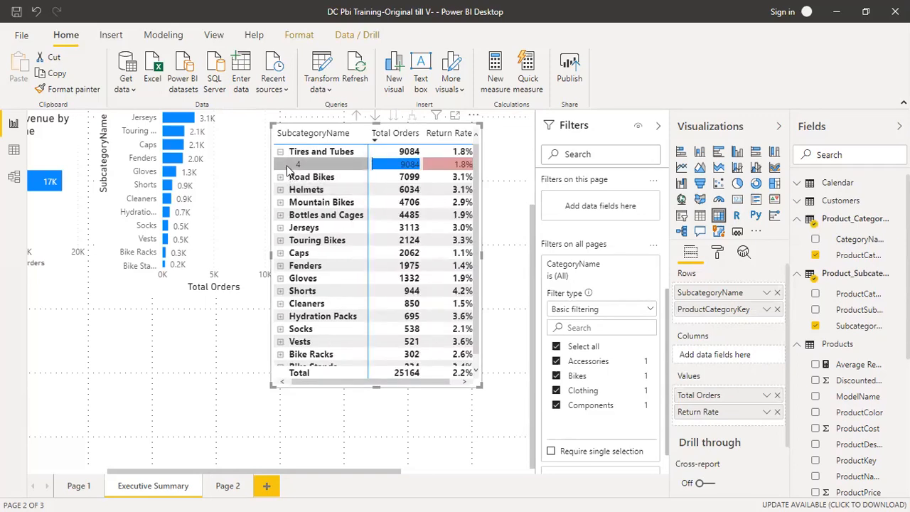
left_click(776, 309)
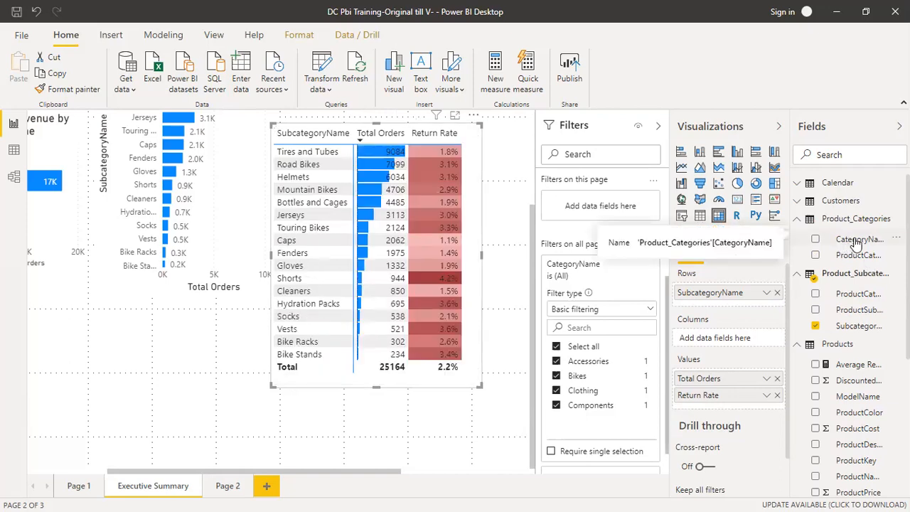
- Add CategoryName as a row level beneath SubcategoryName in the matrix, and check it by expanding and collapsing the first three subcategories
left_click_drag(855, 244, 727, 307)
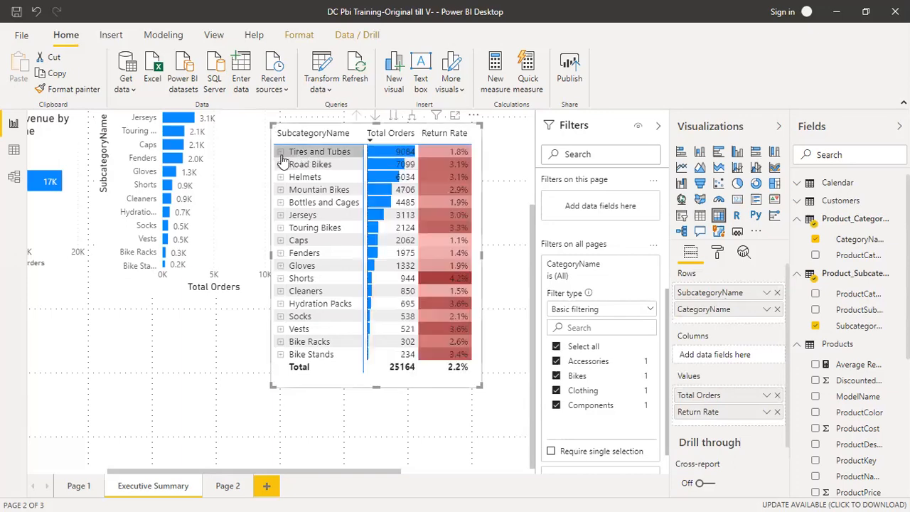
left_click(280, 155)
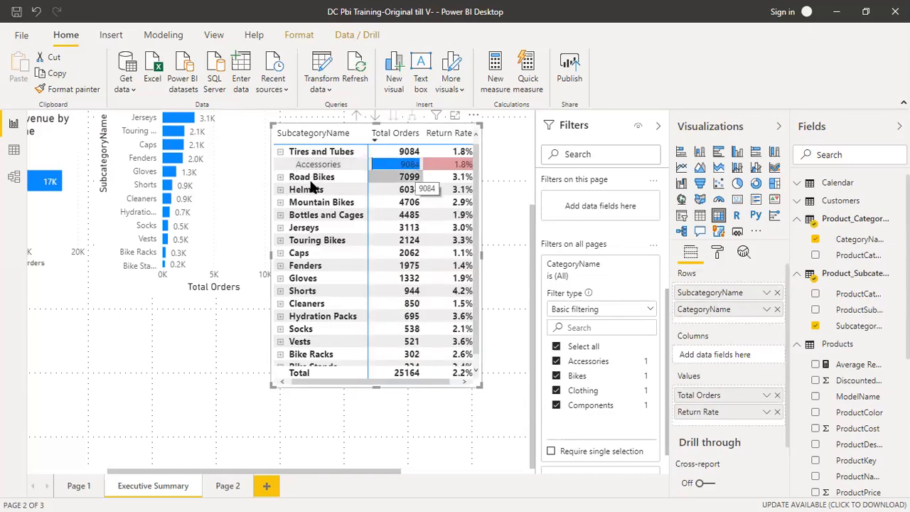
left_click(281, 178)
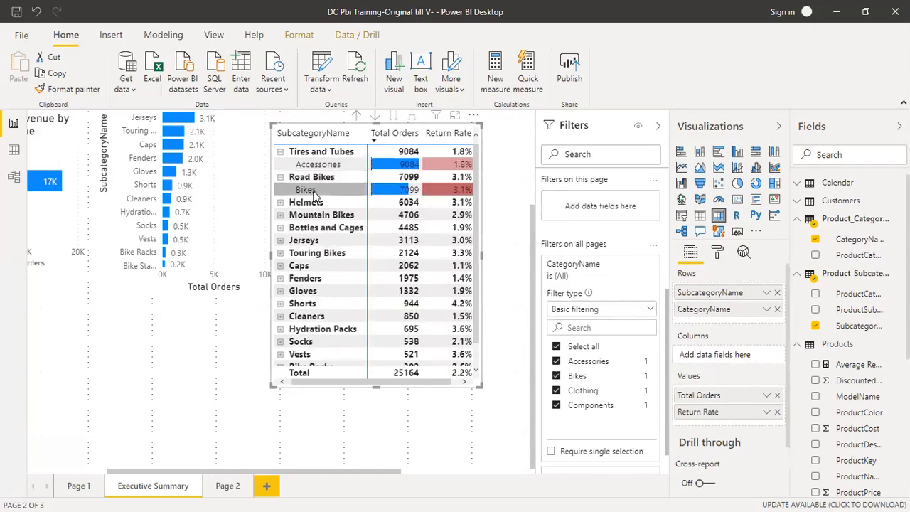
left_click(280, 203)
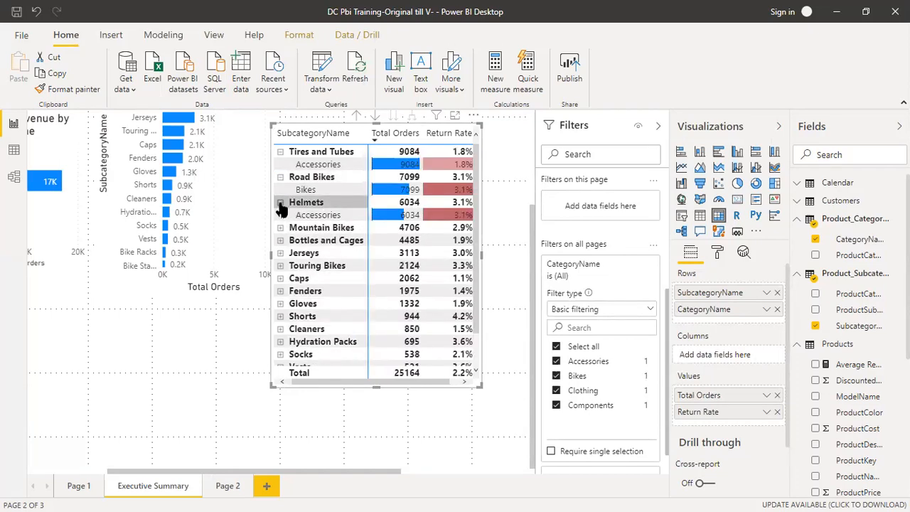
left_click(280, 202)
left_click(281, 178)
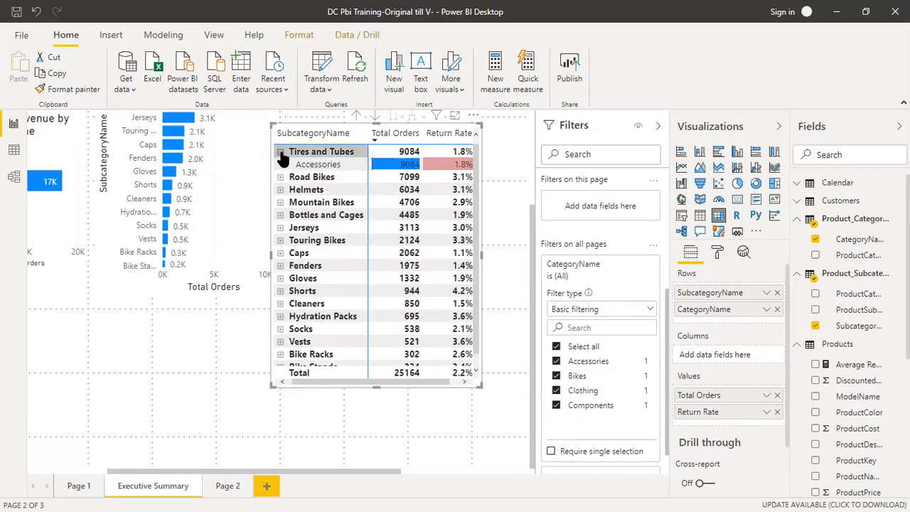
left_click(280, 152)
- Move CategoryName above SubcategoryName in the matrix rows and expand the Accessories, Bikes and Clothing categories
left_click_drag(715, 304, 713, 291)
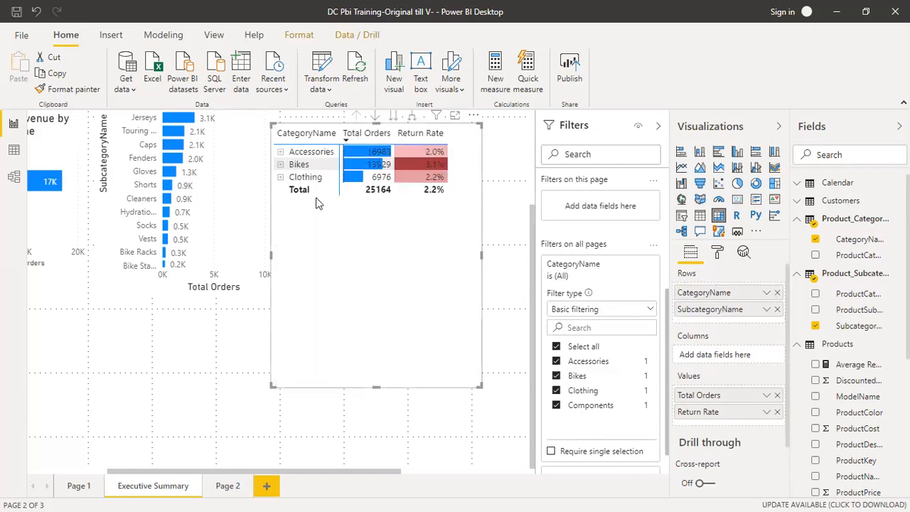
left_click(281, 154)
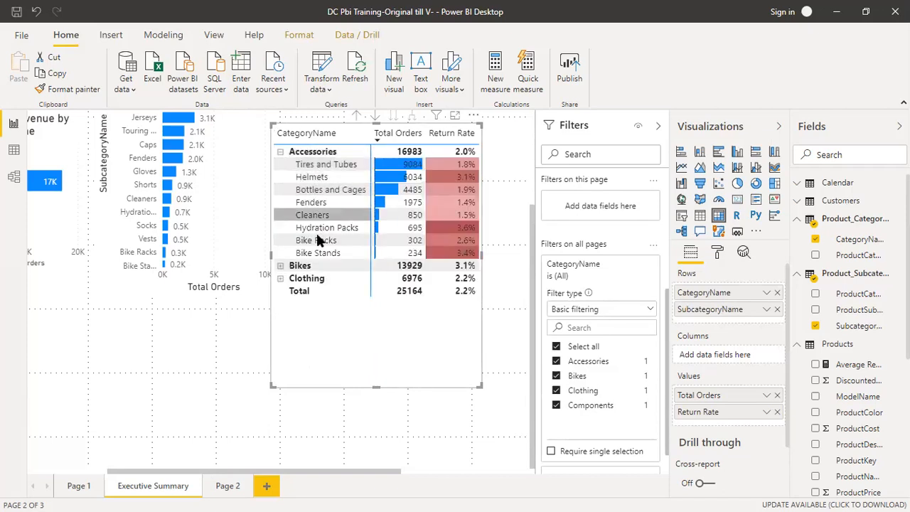
left_click(280, 152)
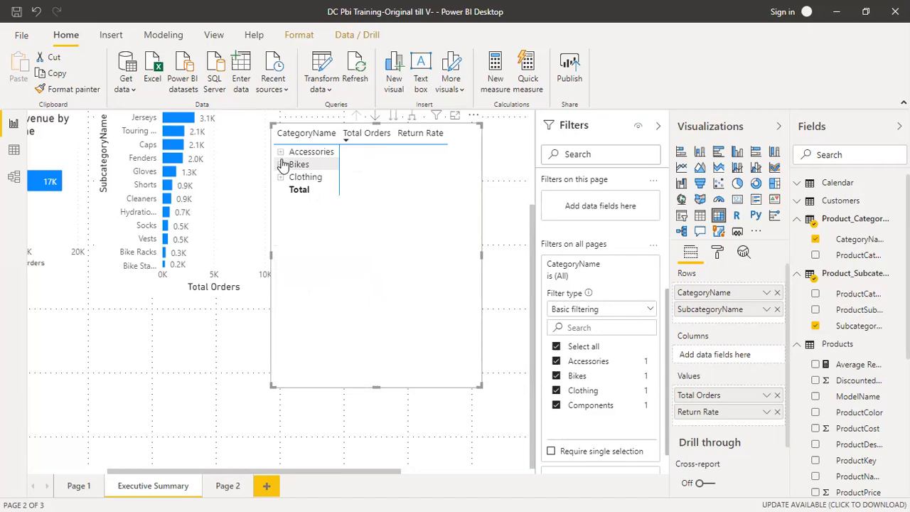
left_click(281, 165)
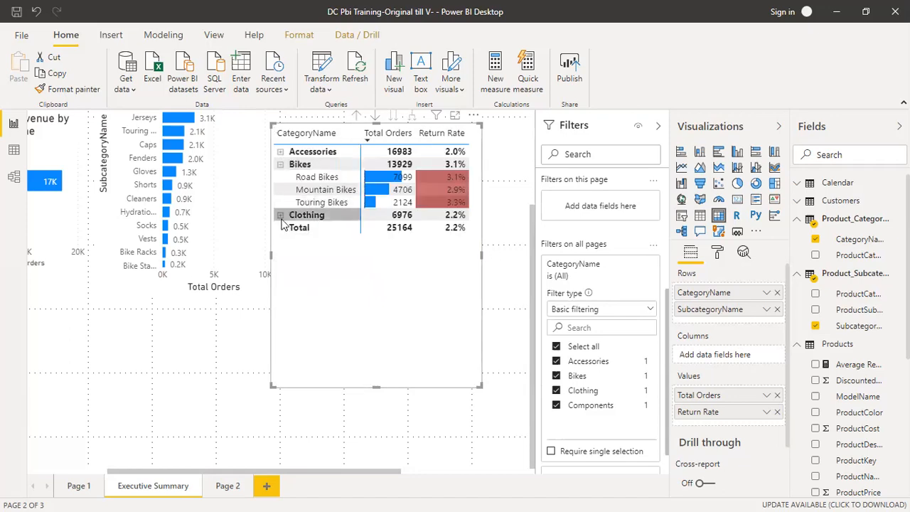
left_click(281, 216)
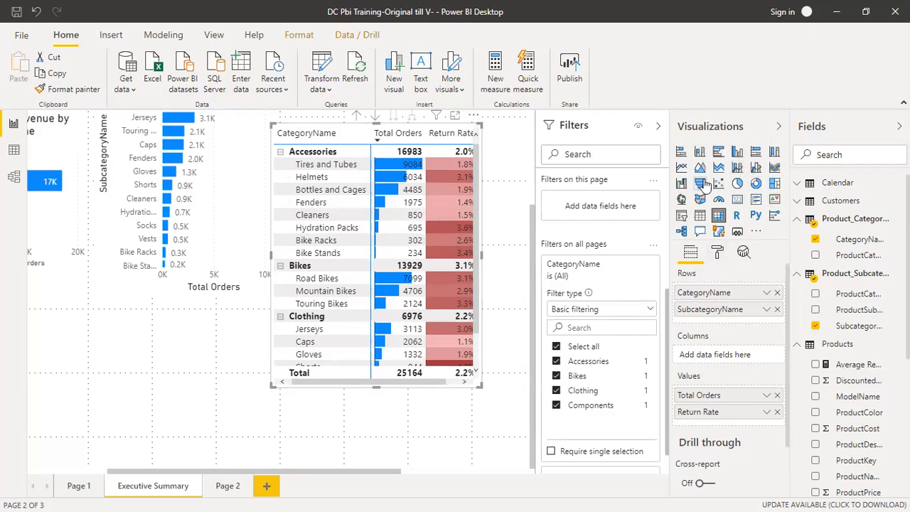
left_click(755, 234)
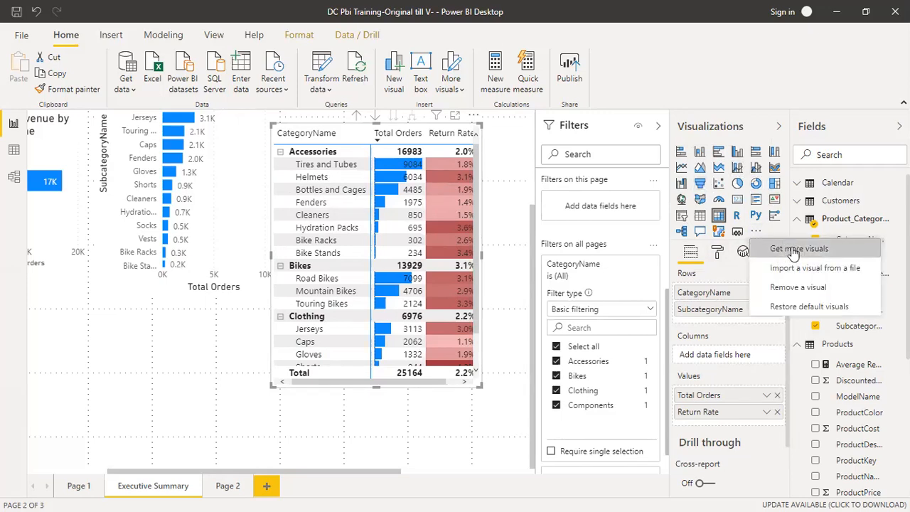
left_click(458, 425)
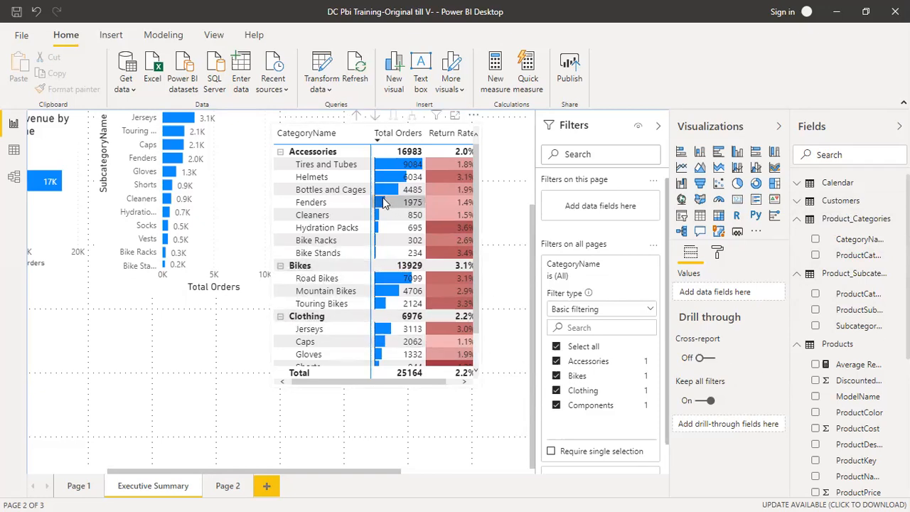
left_click(242, 175)
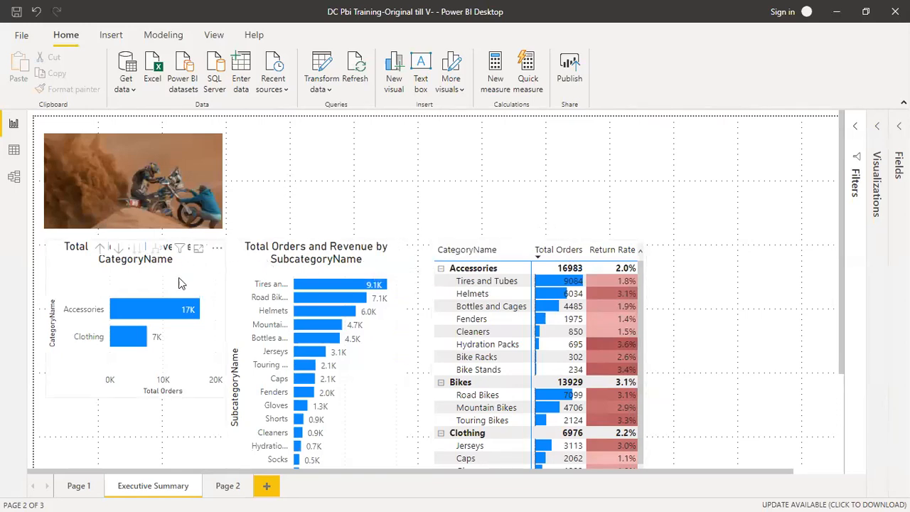
- Shift the Total Orders and Revenue by SubcategoryName chart slightly down and toward the matrix
left_click_drag(841, 267, 836, 209)
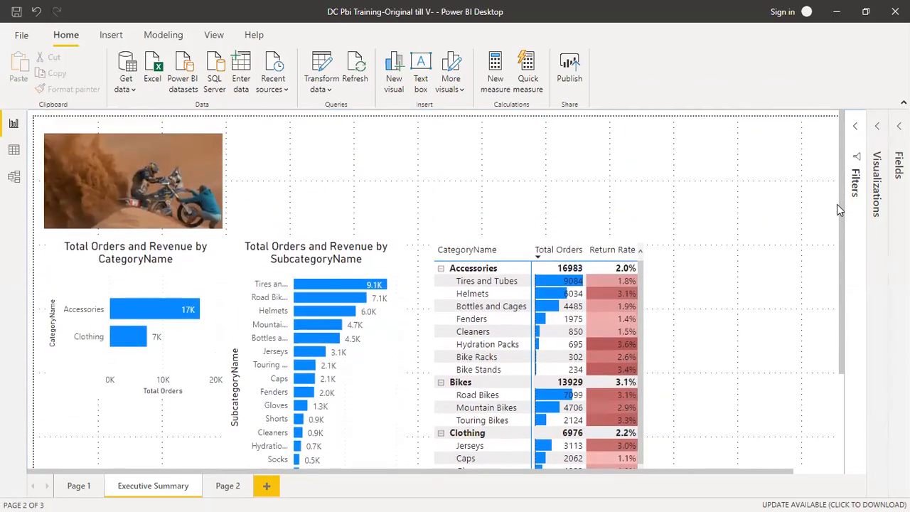
left_click(401, 283)
mouse_move(389, 249)
left_mouse_down()
mouse_move(389, 221)
mouse_move(390, 260)
mouse_move(398, 254)
left_mouse_up()
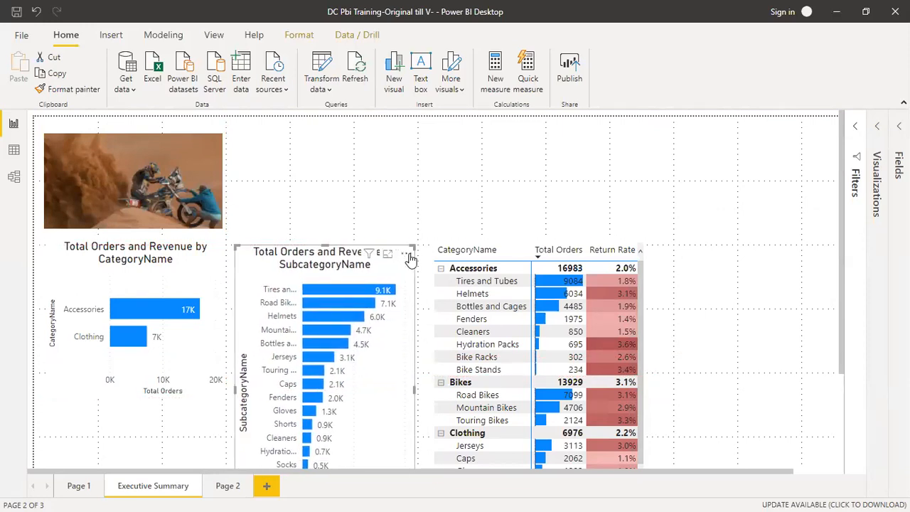
left_click(615, 168)
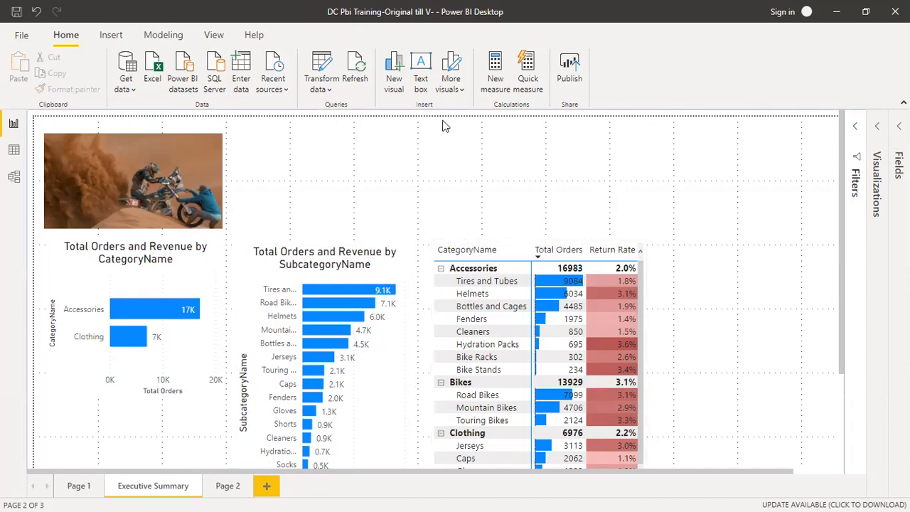
- Insert an empty slicer, place it above the SubcategoryName chart, and shorten it so it clears the chart title
left_click(865, 133)
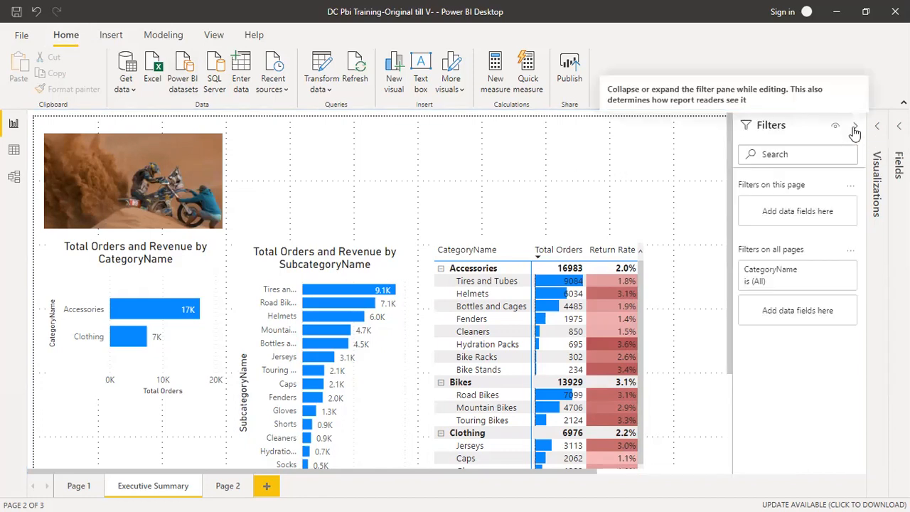
left_click(856, 130)
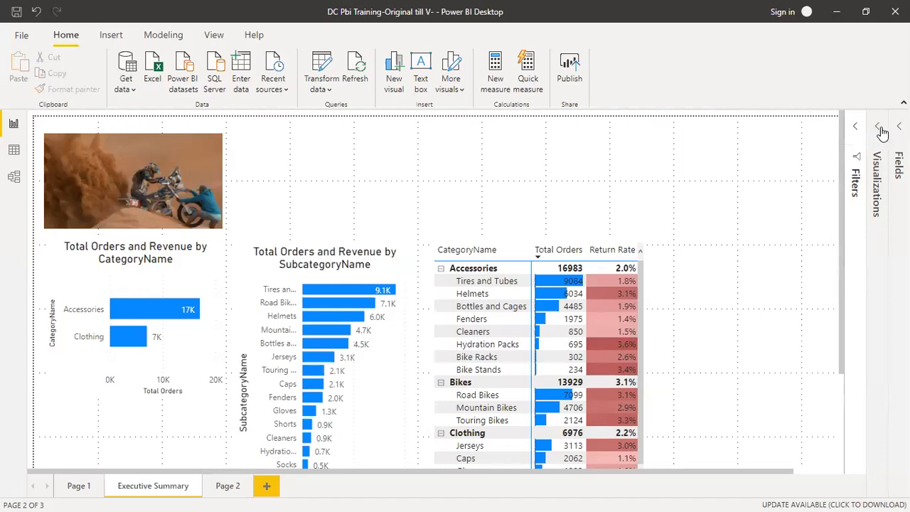
left_click(879, 129)
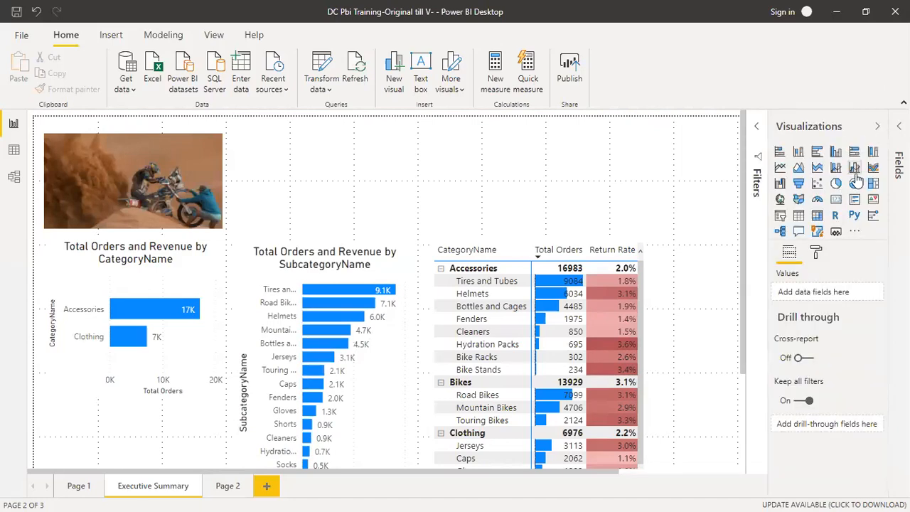
left_click(780, 217)
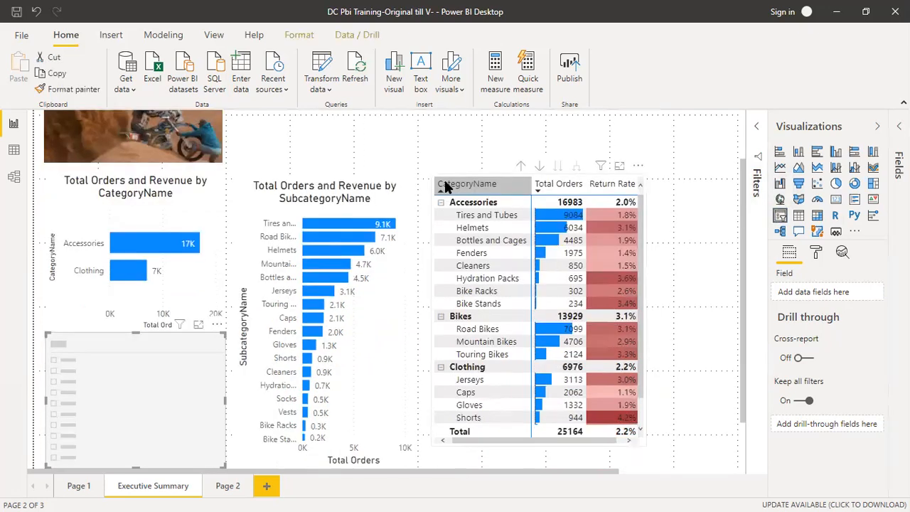
left_click_drag(125, 352, 311, 130)
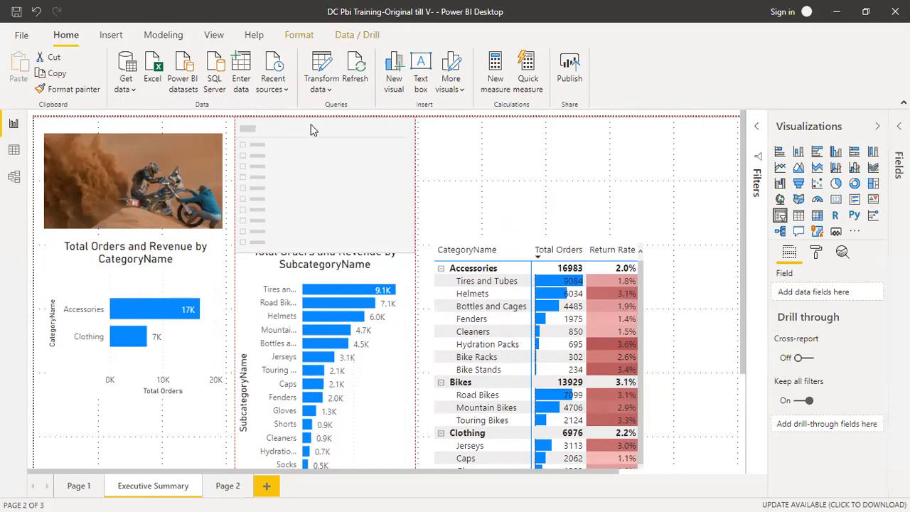
mouse_move(322, 248)
left_mouse_down()
mouse_move(327, 224)
mouse_move(324, 231)
left_mouse_up()
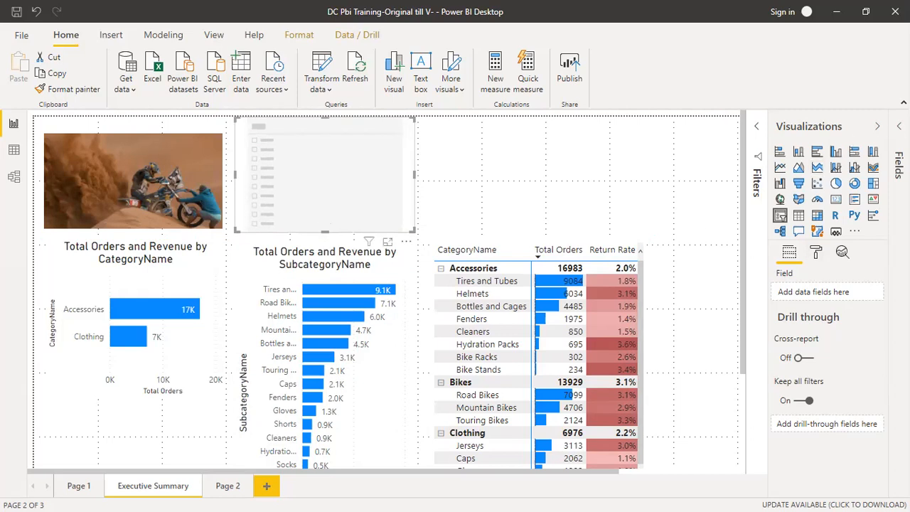
- Add the Continent field from the Territories table to the new slicer
left_click(878, 127)
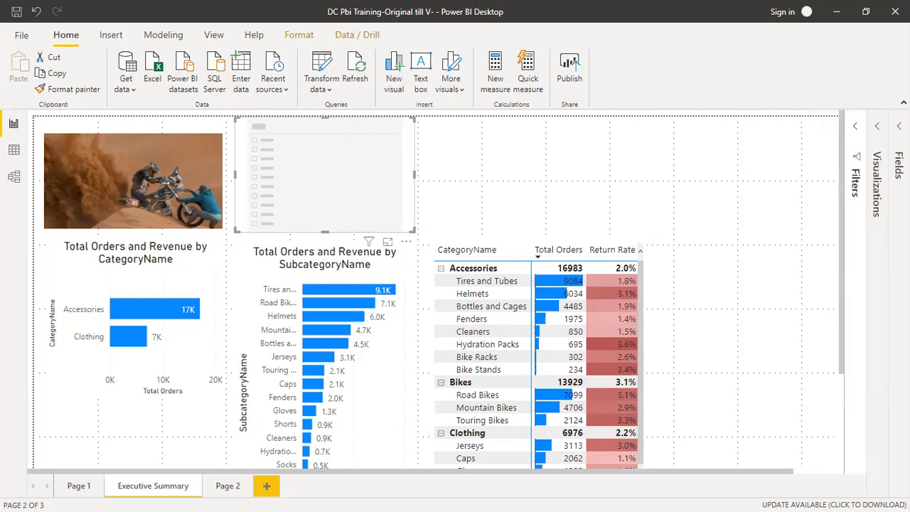
left_click(899, 126)
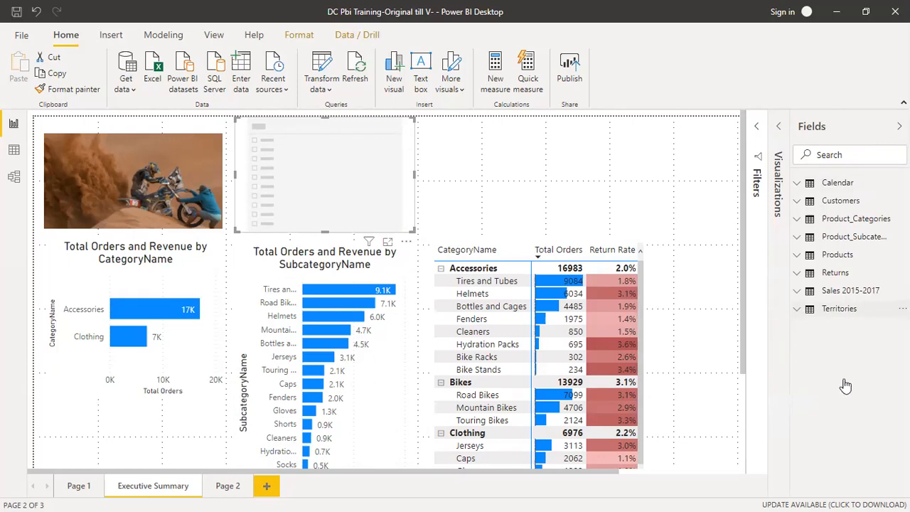
left_click(840, 309)
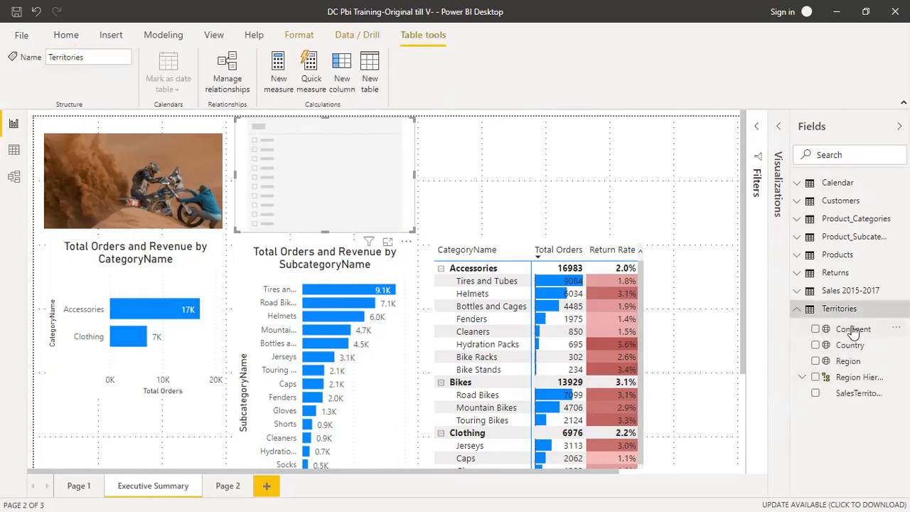
left_click(815, 330)
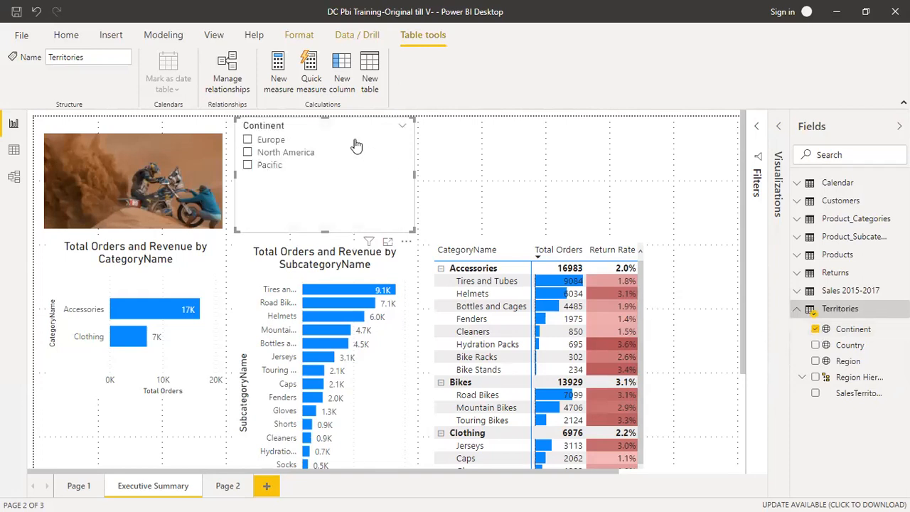
- Test the Continent slicer by filtering the page by individual continents, including Europe and Pacific, and clear the selection
left_click(247, 141)
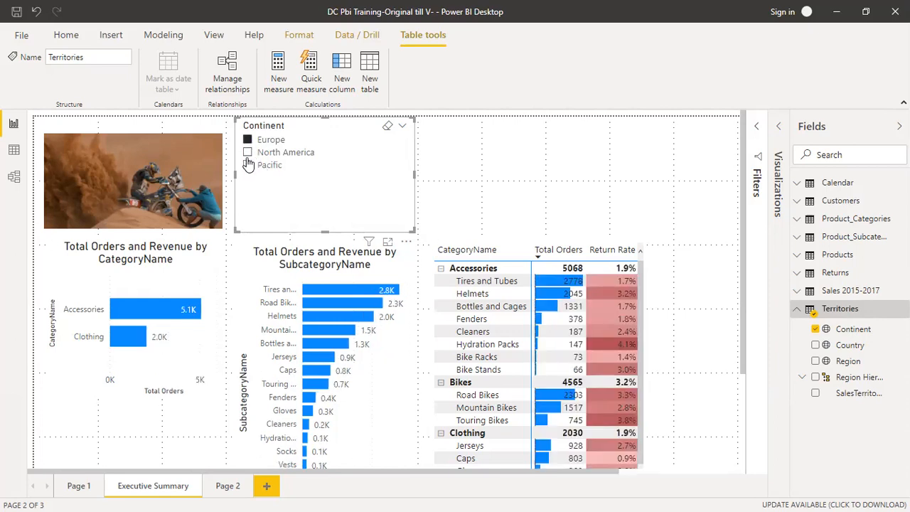
left_click(246, 153)
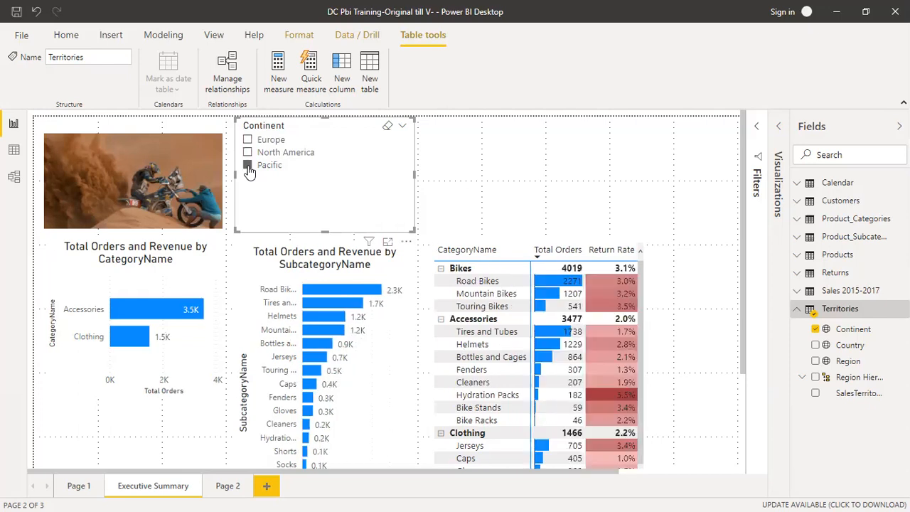
left_click(387, 126)
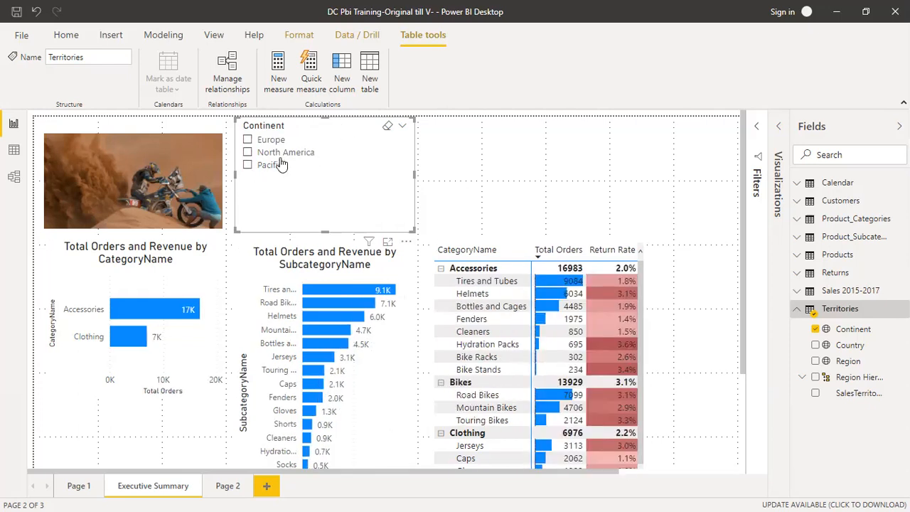
left_click(247, 166)
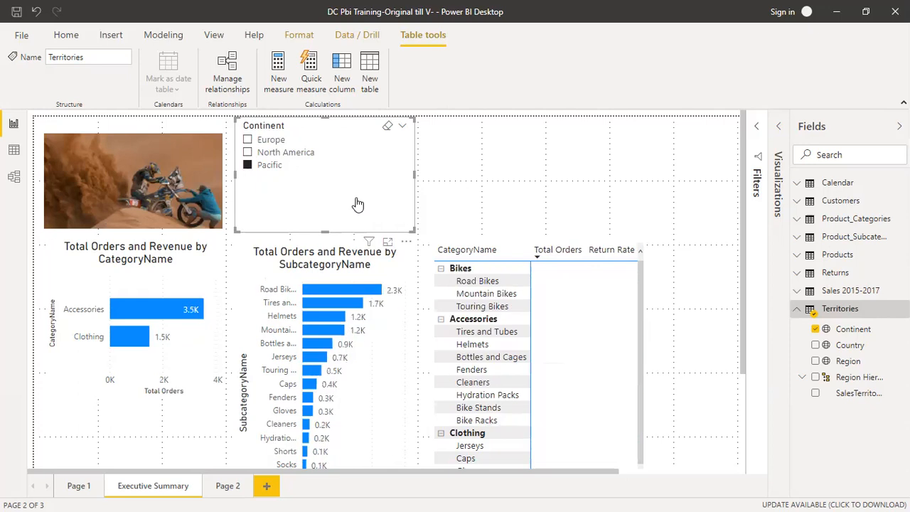
left_click(387, 128)
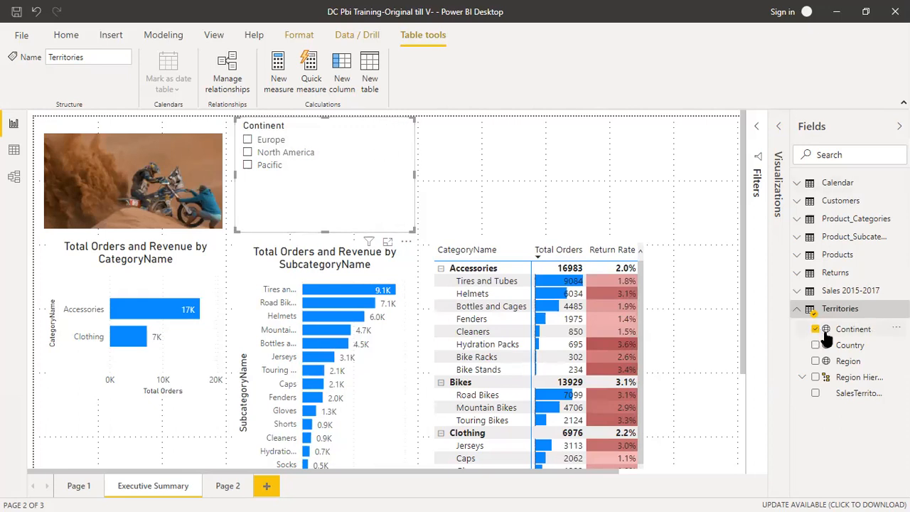
- Add Country as a second level under Continent in the slicer, and test it by filtering Europe by France and clearing the selection
left_click_drag(849, 345, 307, 181)
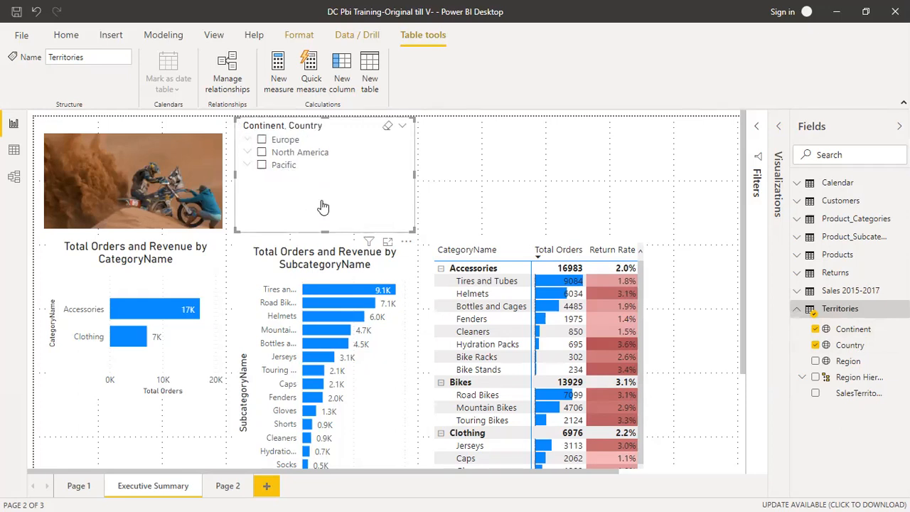
left_click(248, 140)
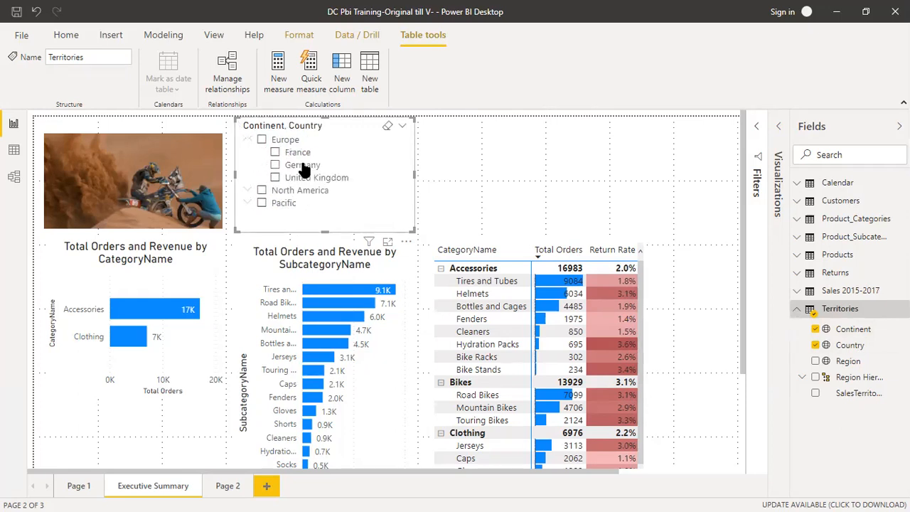
left_click(276, 154)
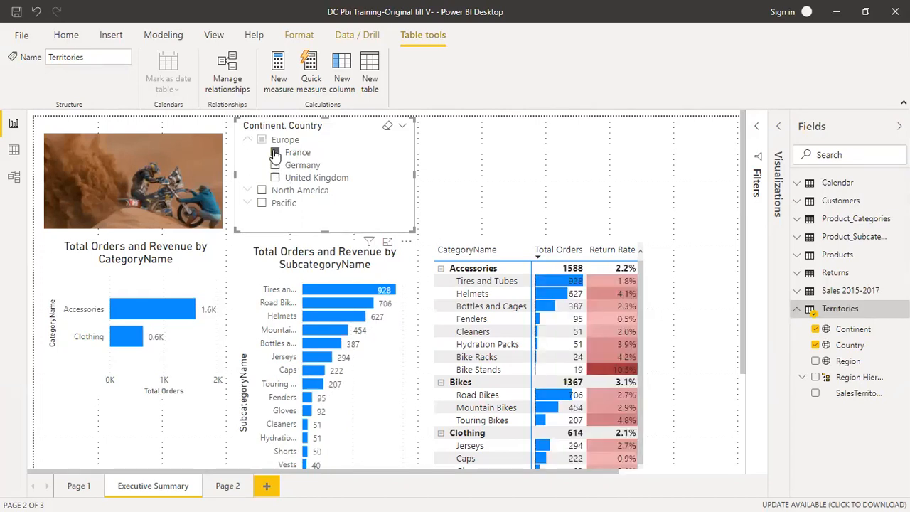
left_click(276, 153)
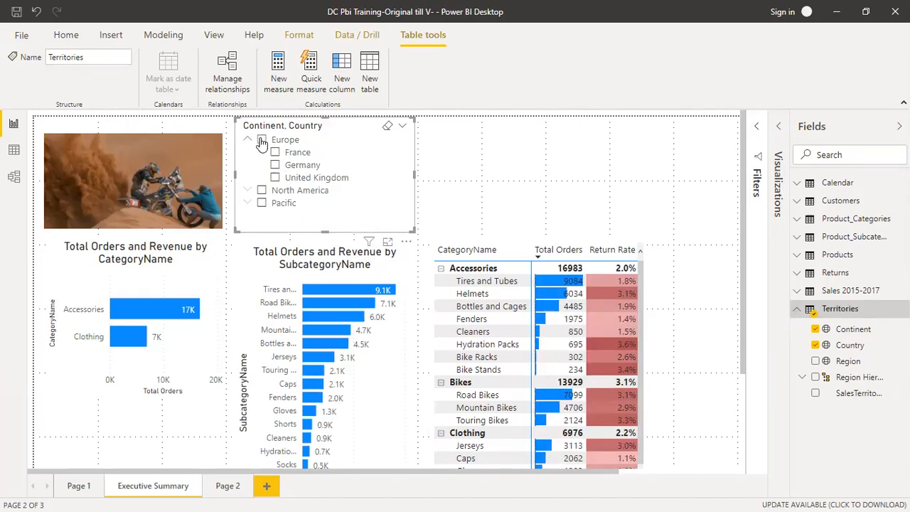
left_click(387, 126)
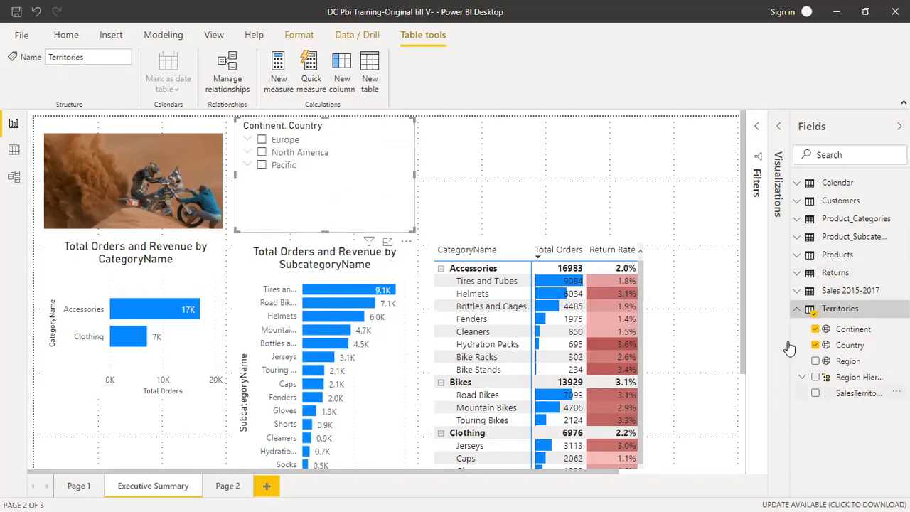
- Remove Country from the Continent slicer and add it back as the second level
left_click(815, 345)
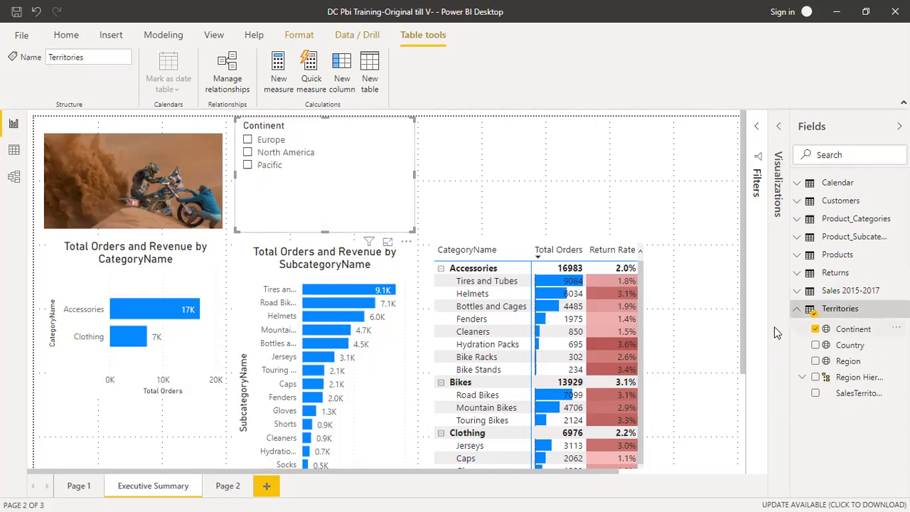
left_click(815, 346)
- Insert a second empty slicer, place it above the matrix beside the Continent and Country slicer, and shorten it to clear the matrix
left_click(780, 128)
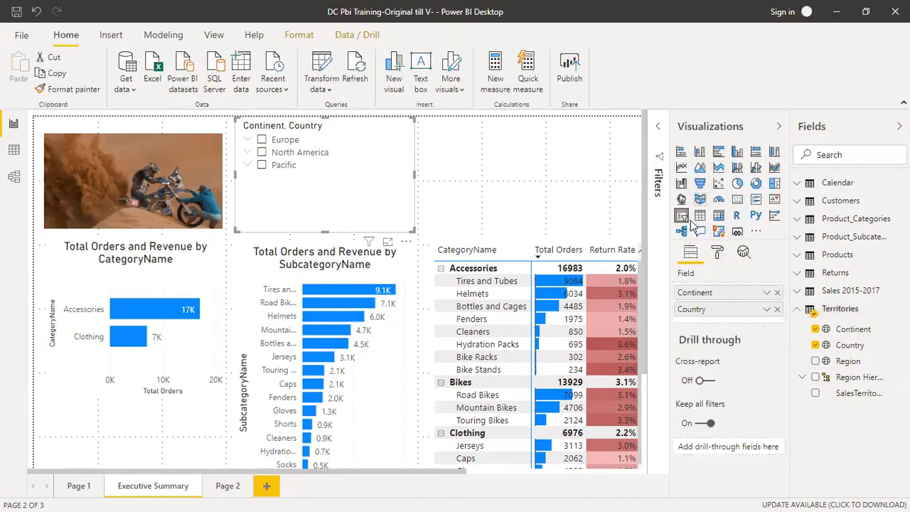
left_click(498, 159)
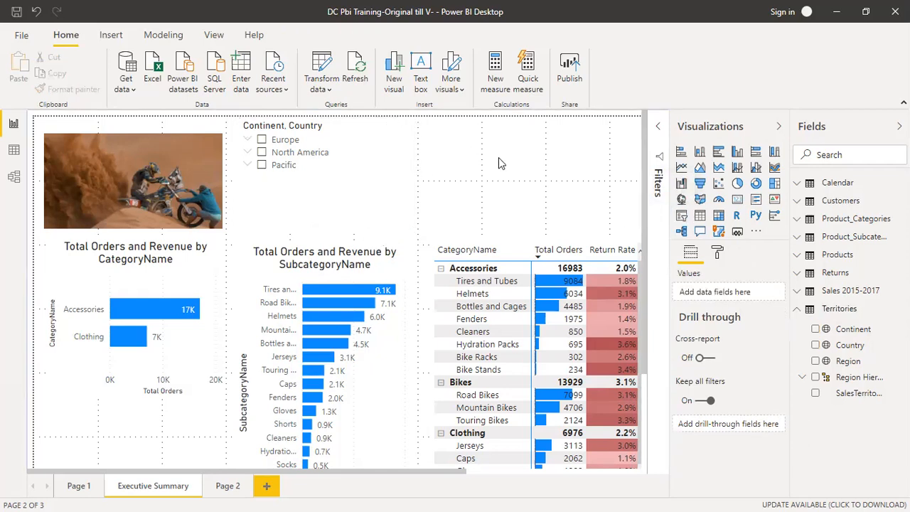
left_click(681, 215)
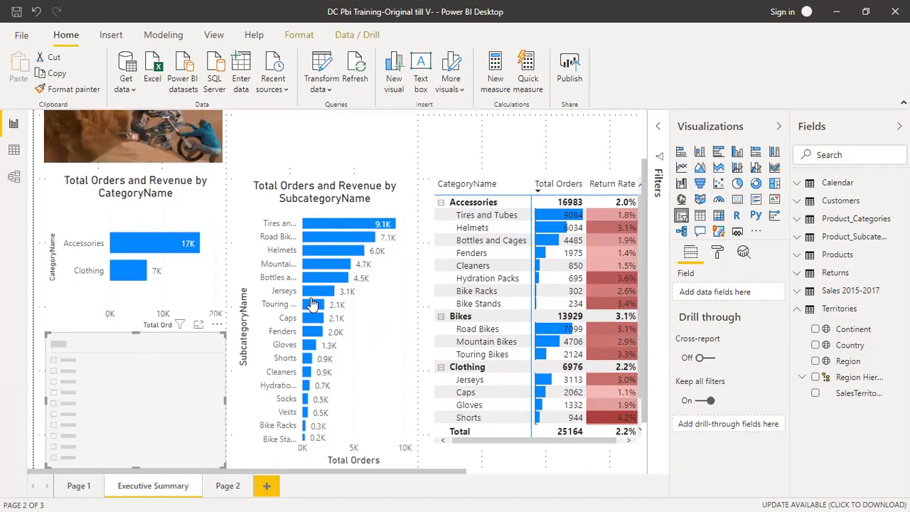
left_click_drag(157, 386, 595, 135)
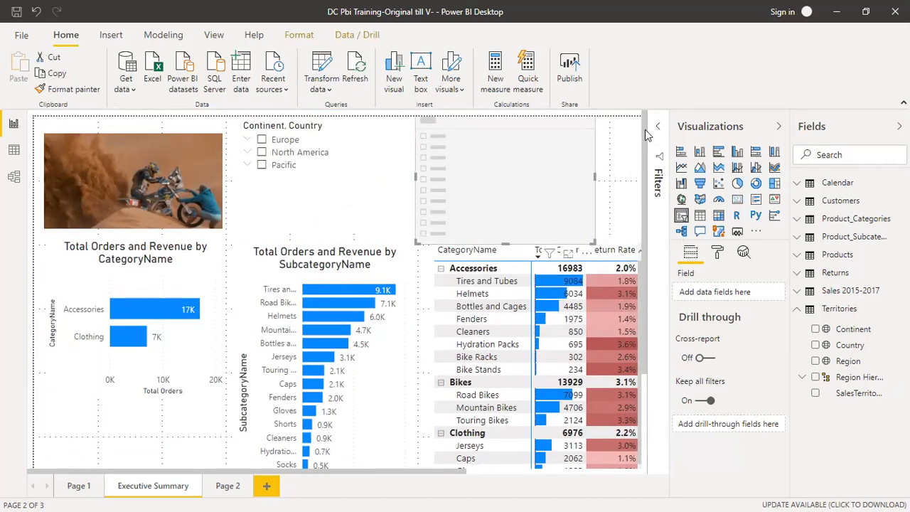
left_click(604, 143)
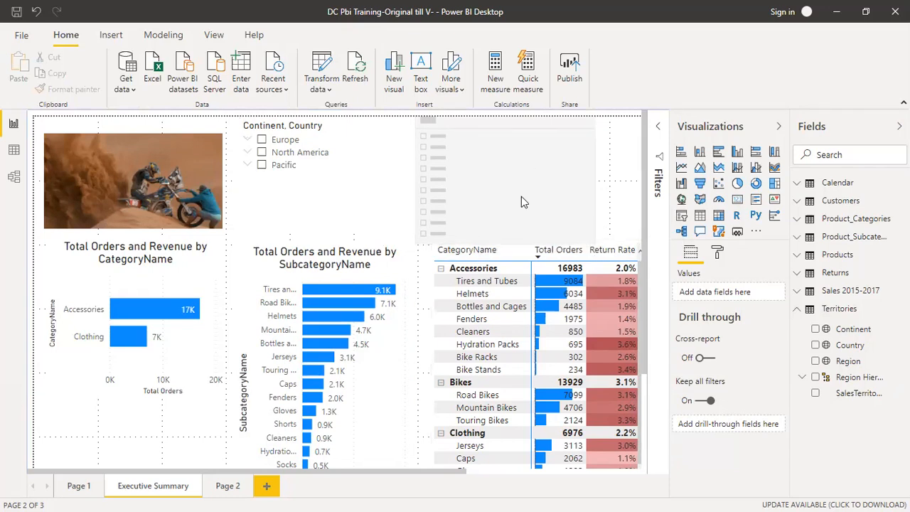
left_click(511, 241)
left_click_drag(511, 242, 504, 223)
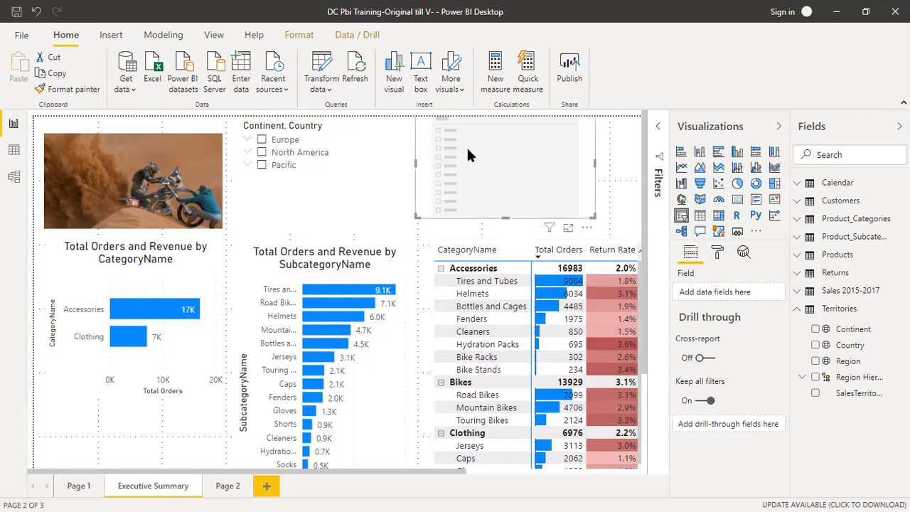
- Add the Date field from the Calendar table to the empty slicer and check its start and end date fields
left_click(801, 185)
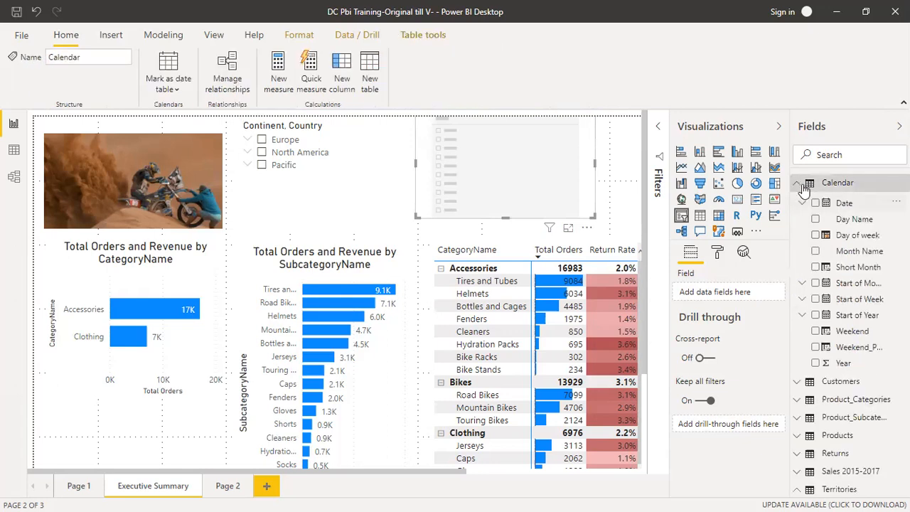
left_click_drag(504, 185, 501, 162)
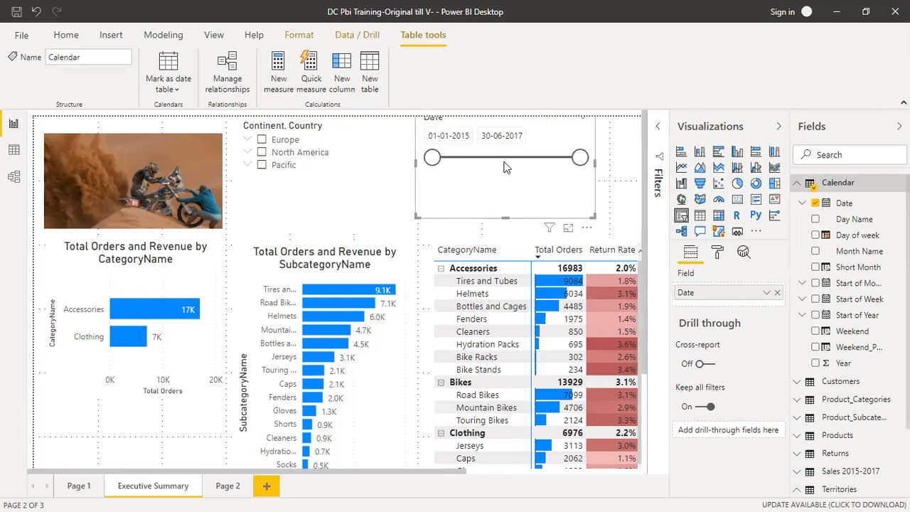
left_click(457, 134)
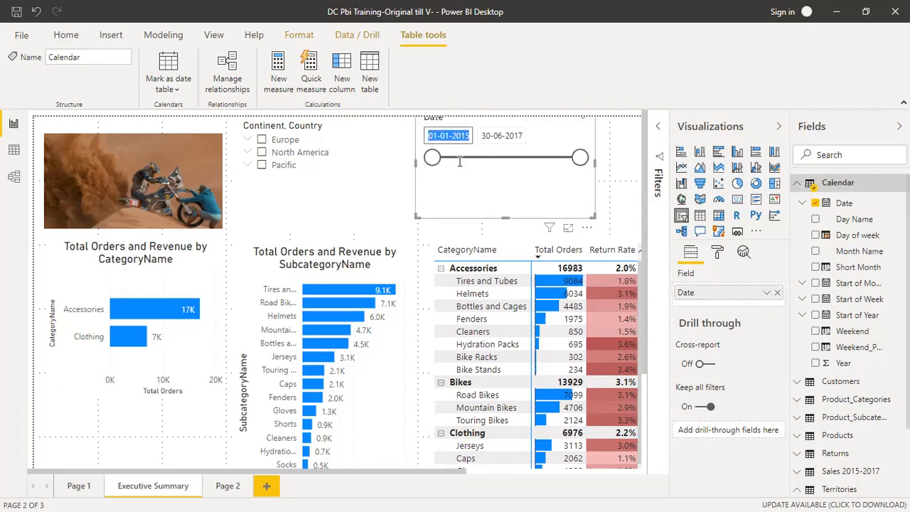
left_click(502, 136)
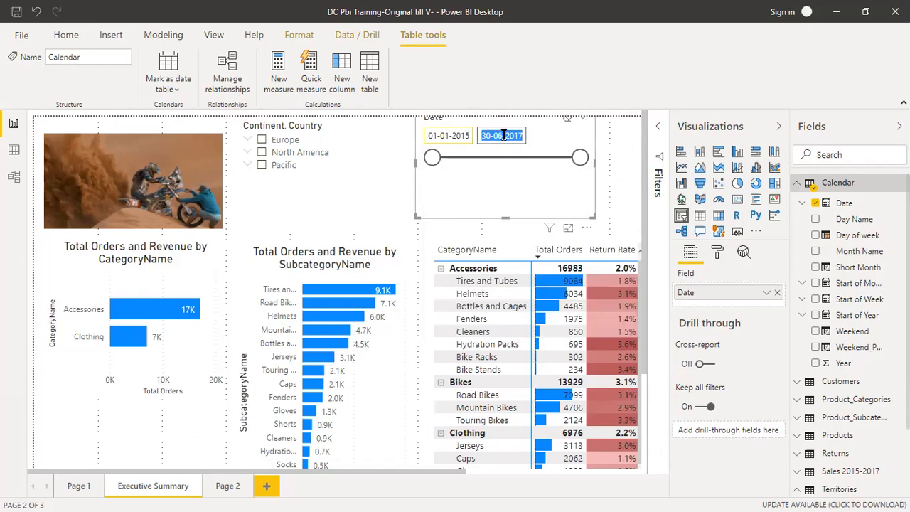
left_click(574, 142)
left_click(560, 145)
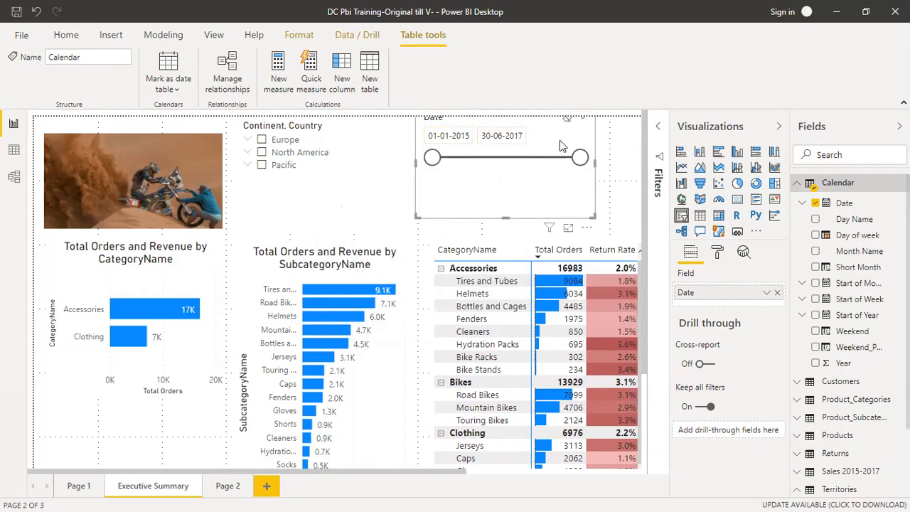
- Try the Date slicer as a dropdown list of dates, and return it to the Between range style
left_click(765, 296)
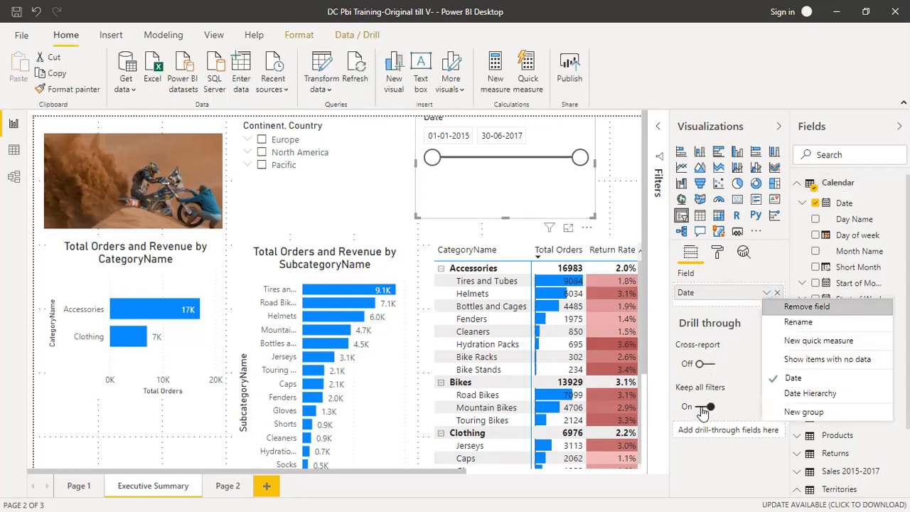
left_click(714, 65)
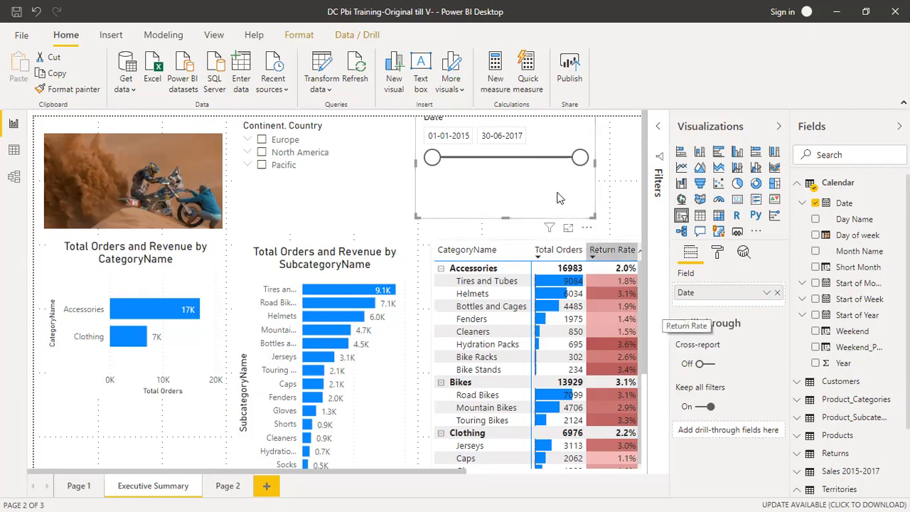
left_click(583, 121)
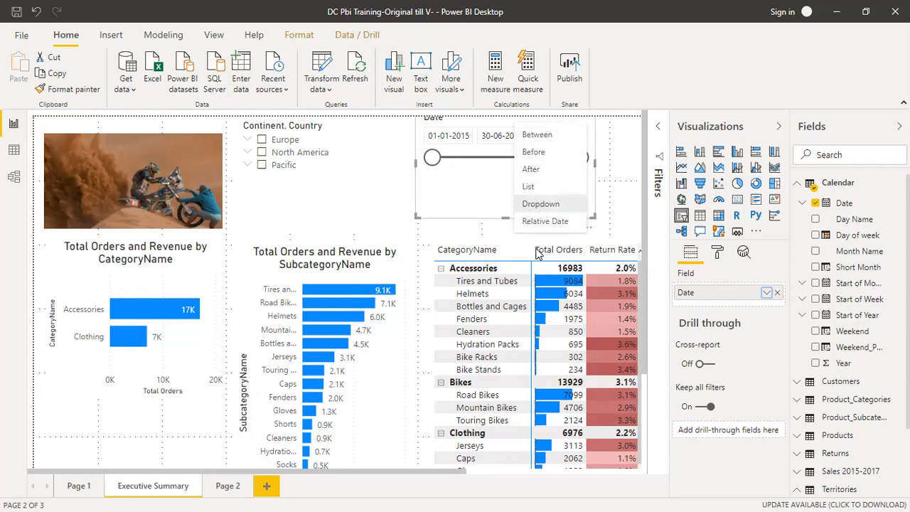
left_click(540, 205)
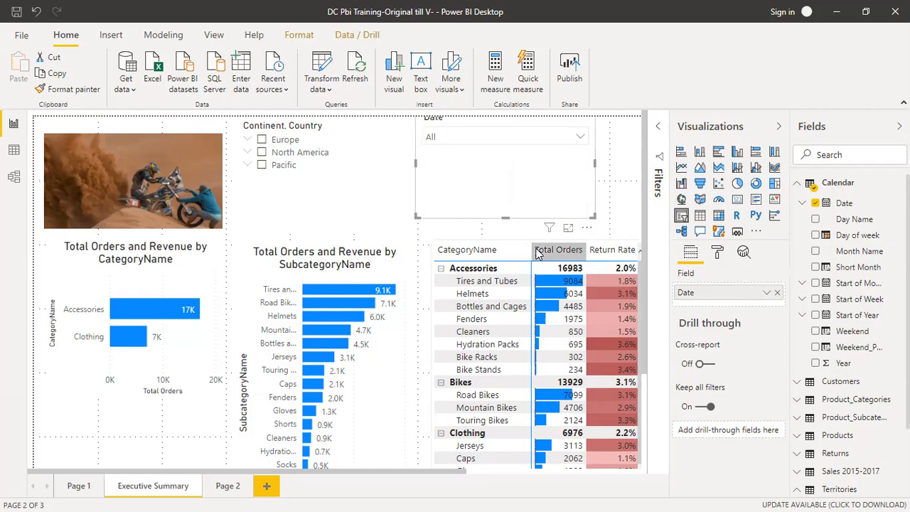
left_click(549, 142)
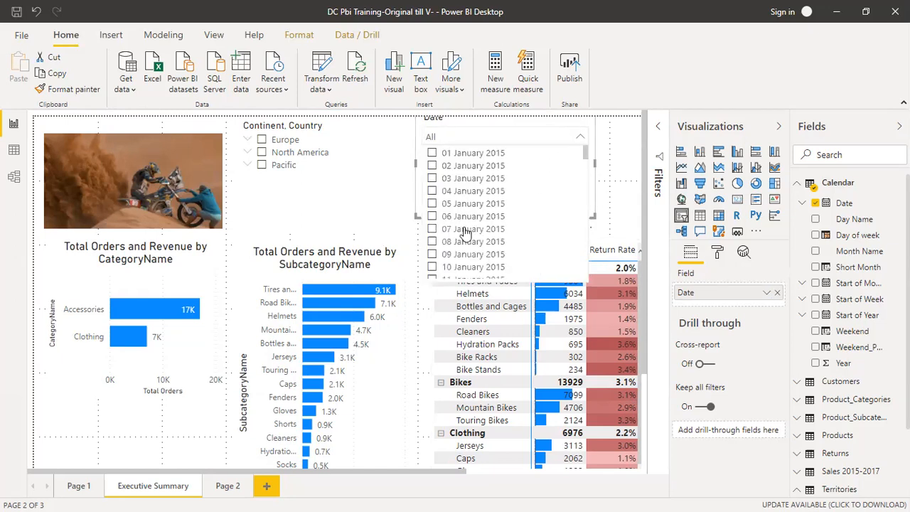
left_click(581, 129)
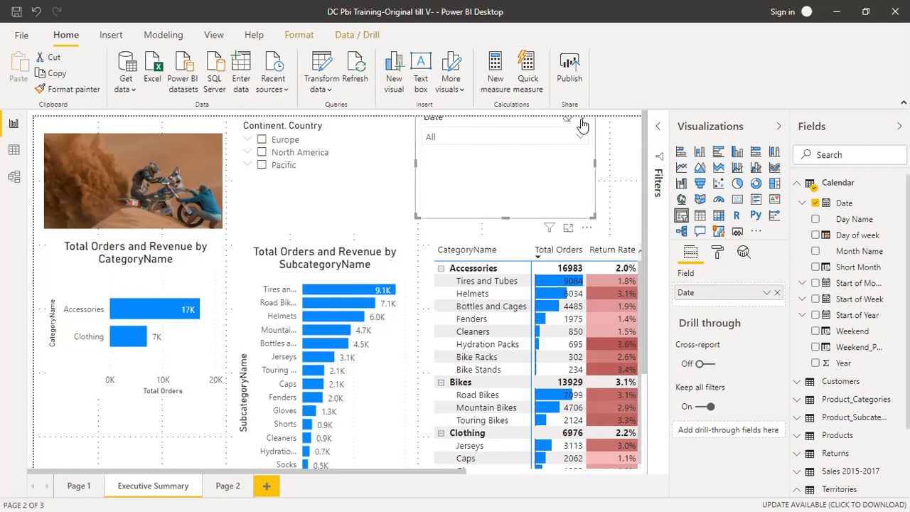
left_click(581, 125)
left_click(538, 135)
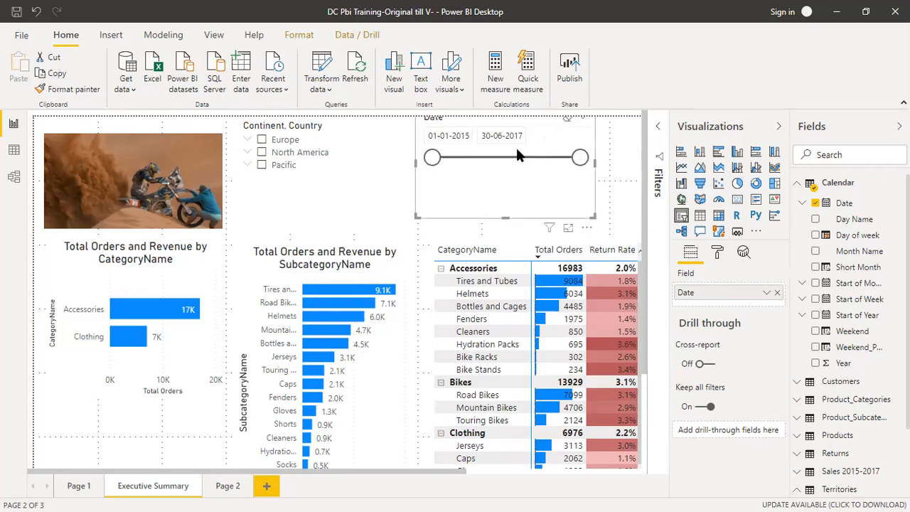
- Examine the start and end date entries of the Date slicer and the end date's calendar picker
left_click(439, 136)
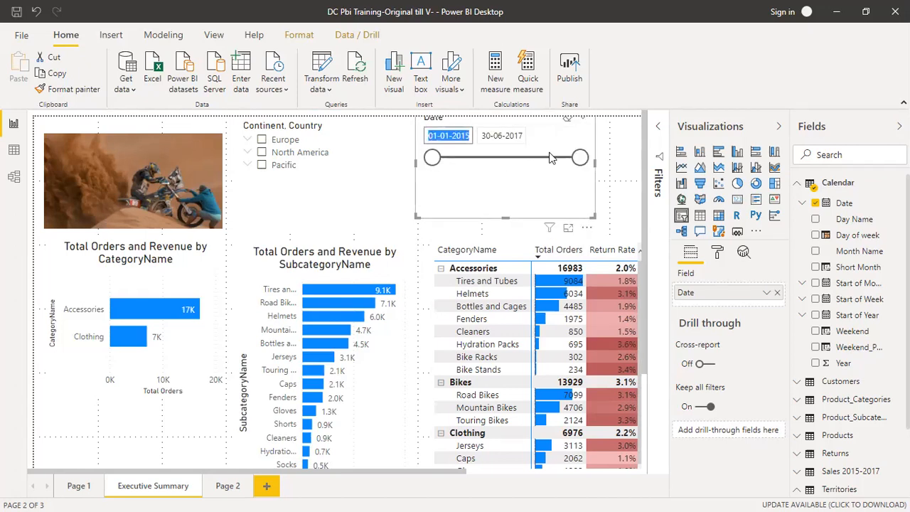
left_click(509, 135)
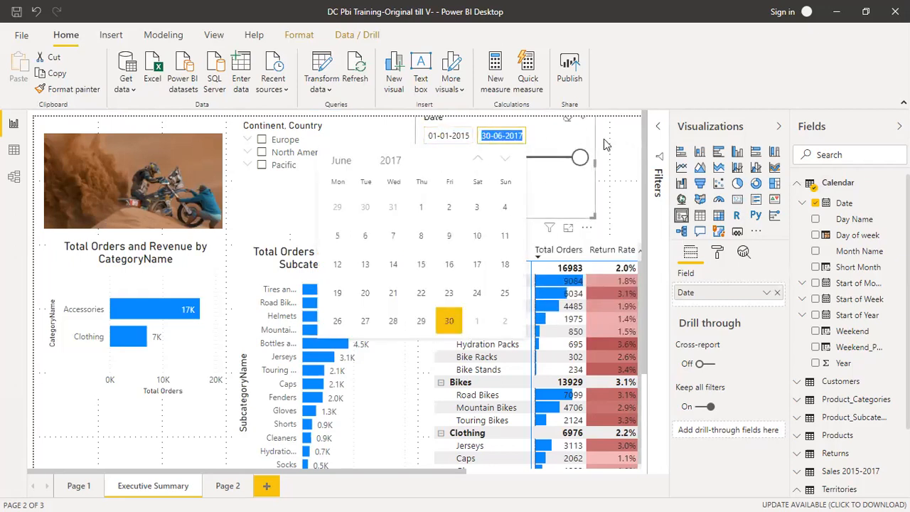
left_click(572, 135)
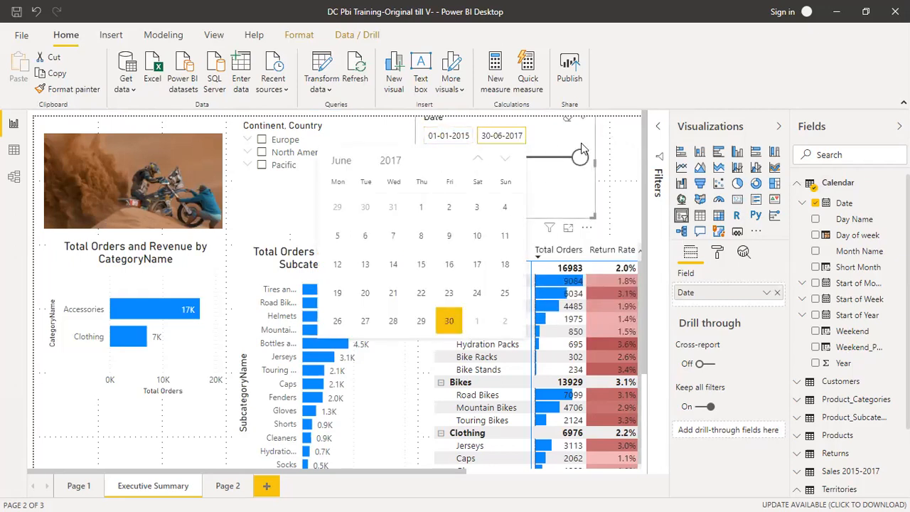
left_click(581, 155)
left_click(604, 152)
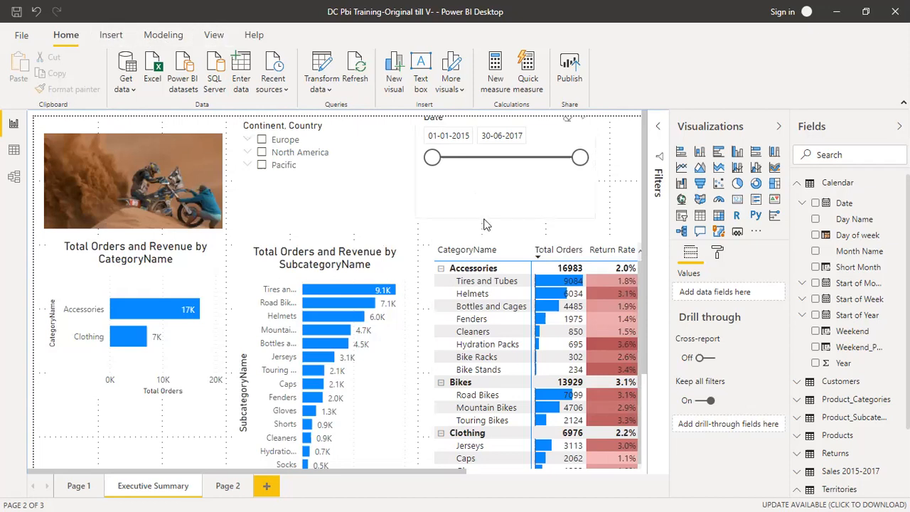
- Collapse the Visualizations and Fields panes and show the Sync slicers pane
left_click(779, 125)
left_click(899, 126)
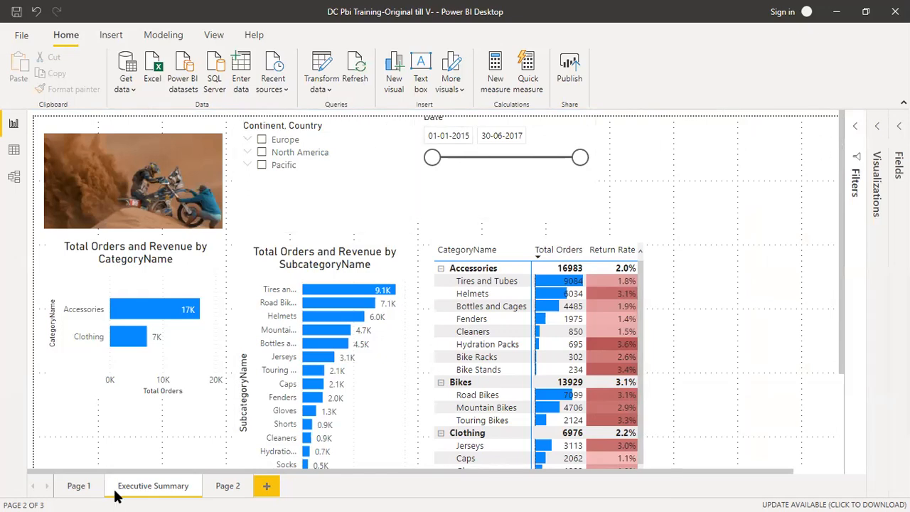
left_click(208, 39)
left_click(660, 66)
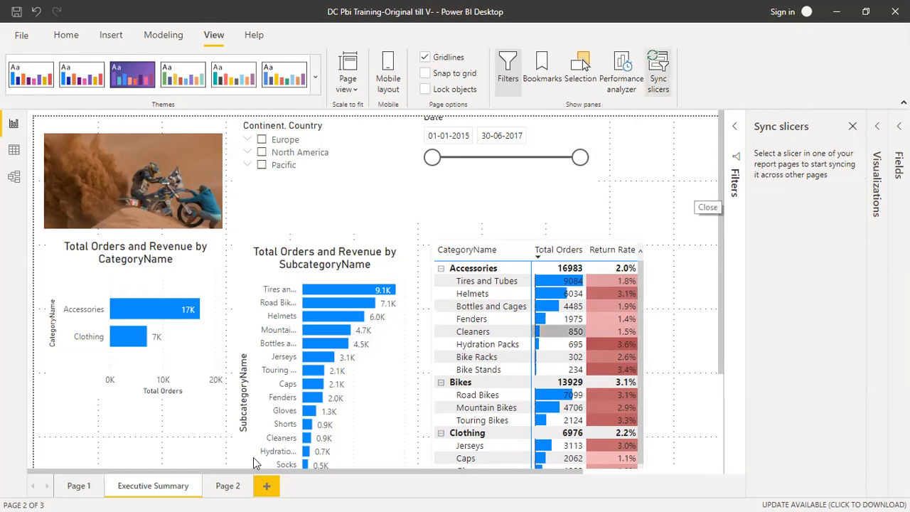
- Look over the contents of Page 2 and Page 1, and return to the Executive Summary page
left_click(227, 486)
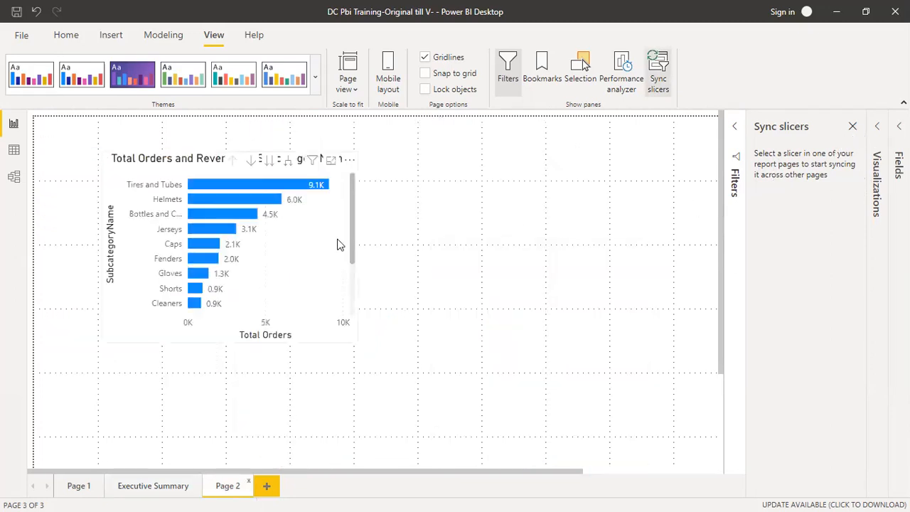
left_click(79, 486)
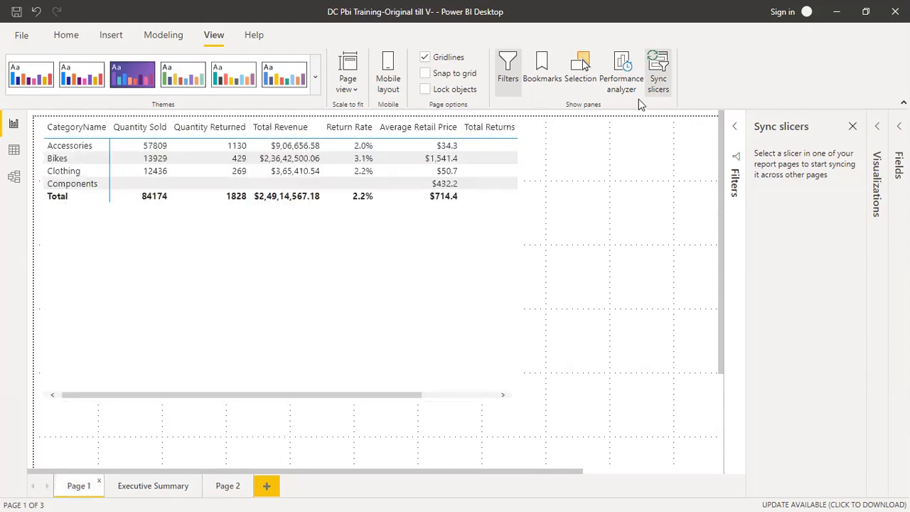
left_click(157, 488)
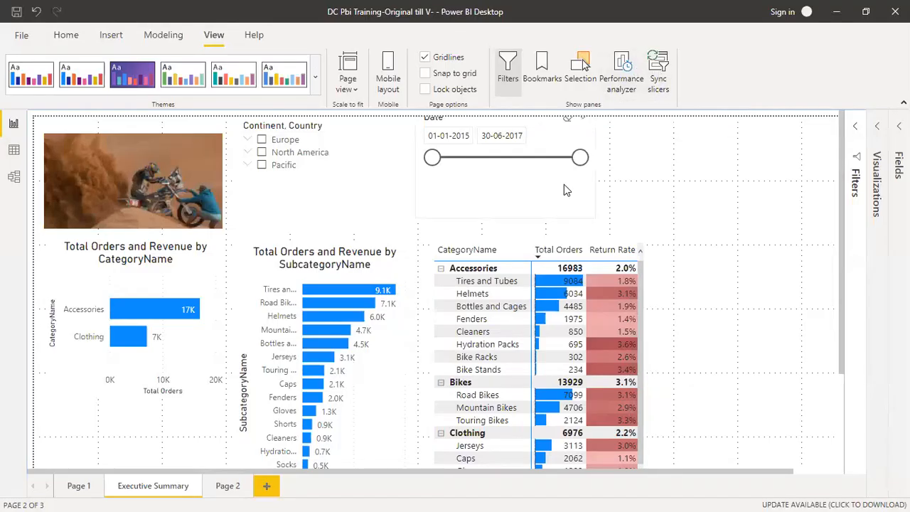
- Shorten the Continent, Country slicer so its lower edge lines up with the Date slicer
left_click(563, 185)
left_click(384, 199)
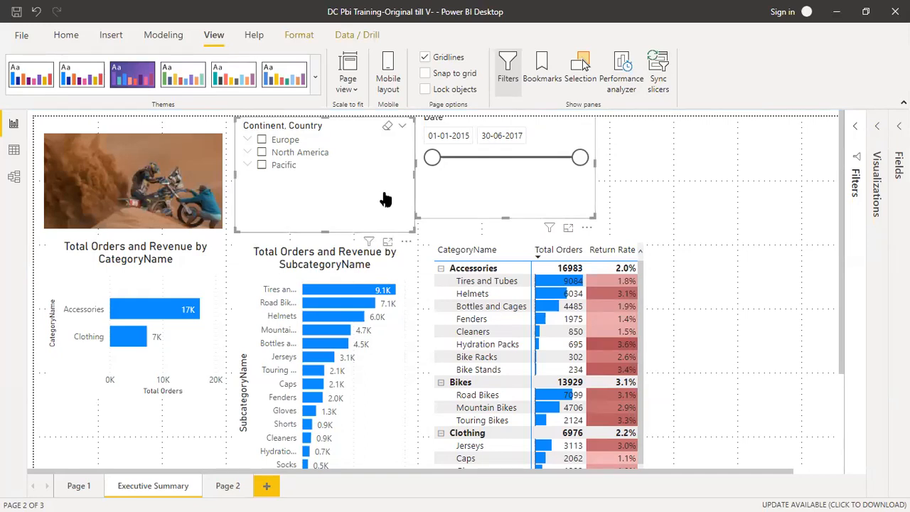
left_click(685, 192)
left_click(324, 232)
left_click_drag(323, 230, 329, 219)
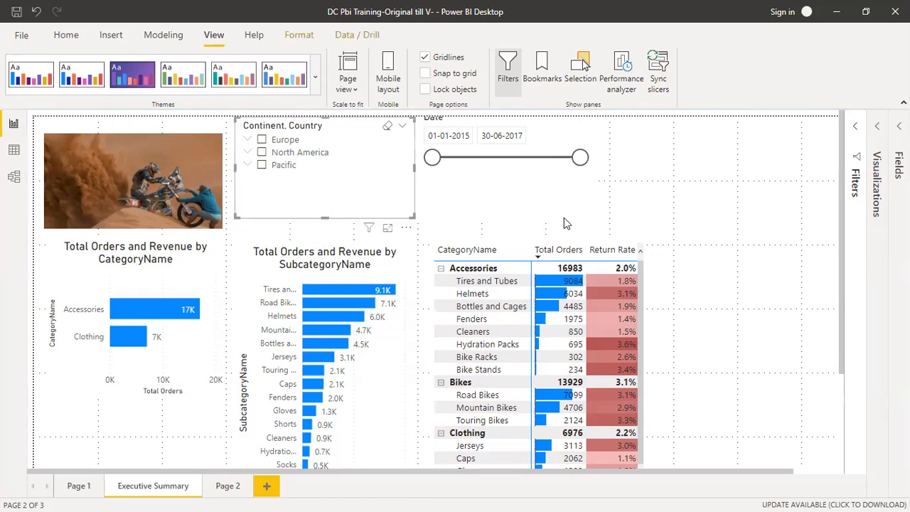
- Sync the Date slicer across Page 1, Executive Summary and Page 2, and make it visible on Page 2
left_click(457, 193, "ctrl")
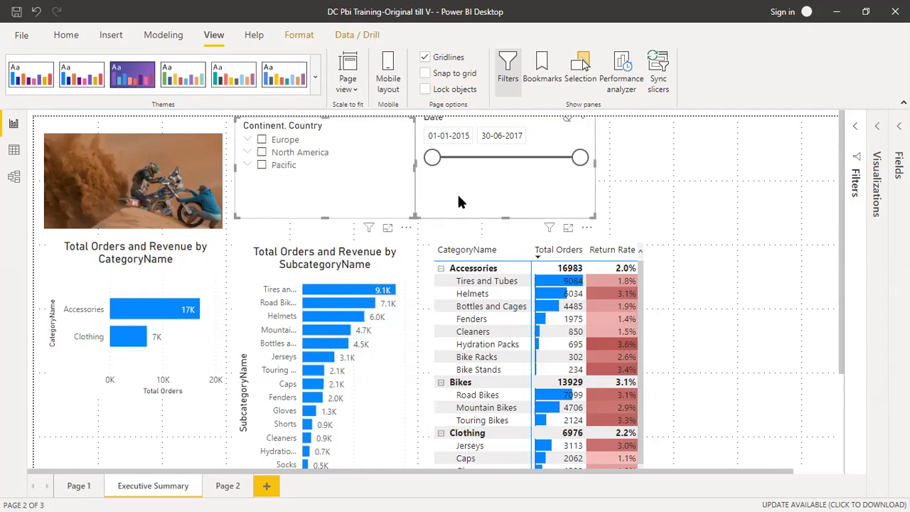
left_click(658, 68)
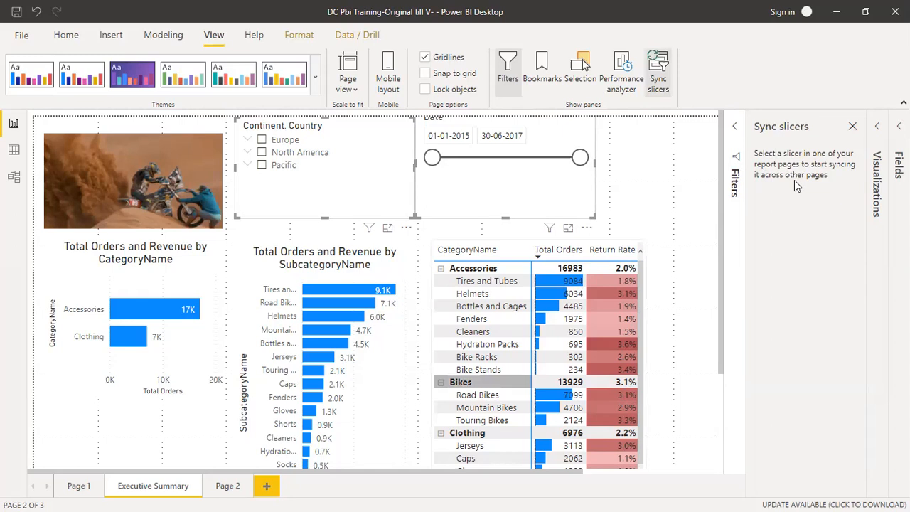
left_click(565, 186)
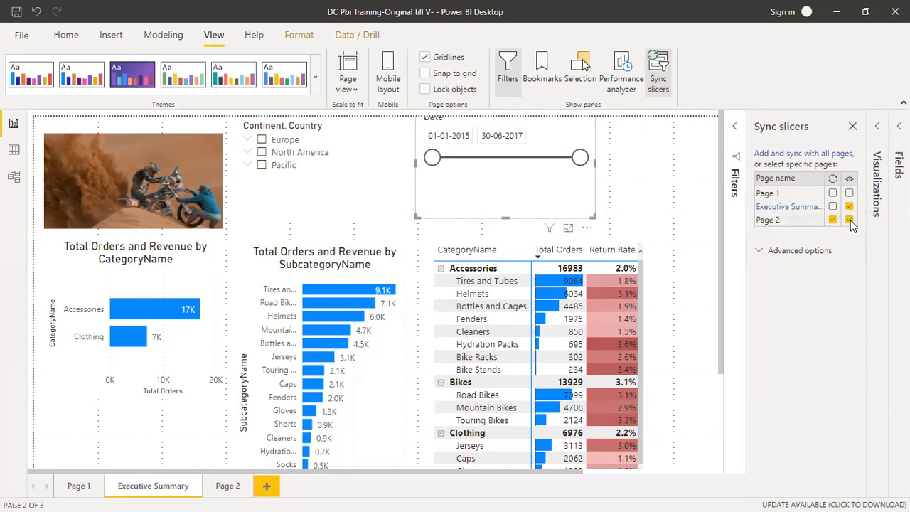
left_click(833, 206)
left_click(833, 195)
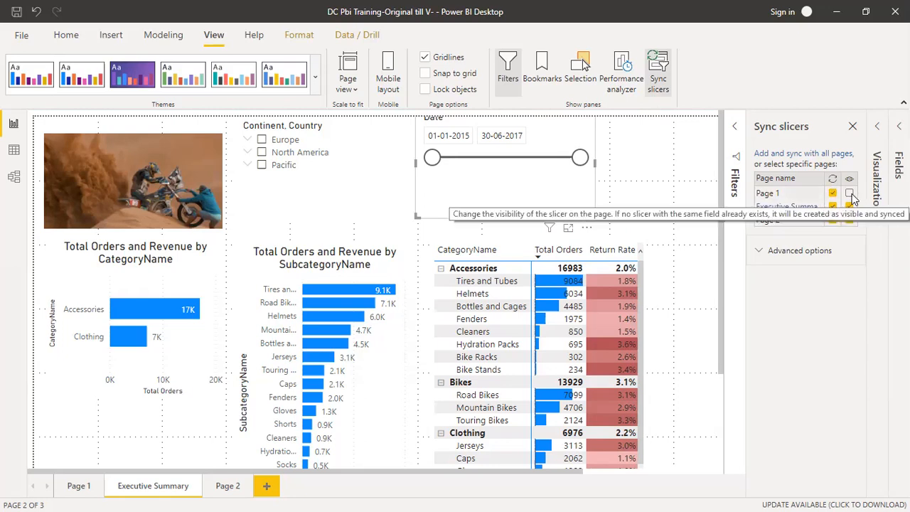
left_click(658, 200)
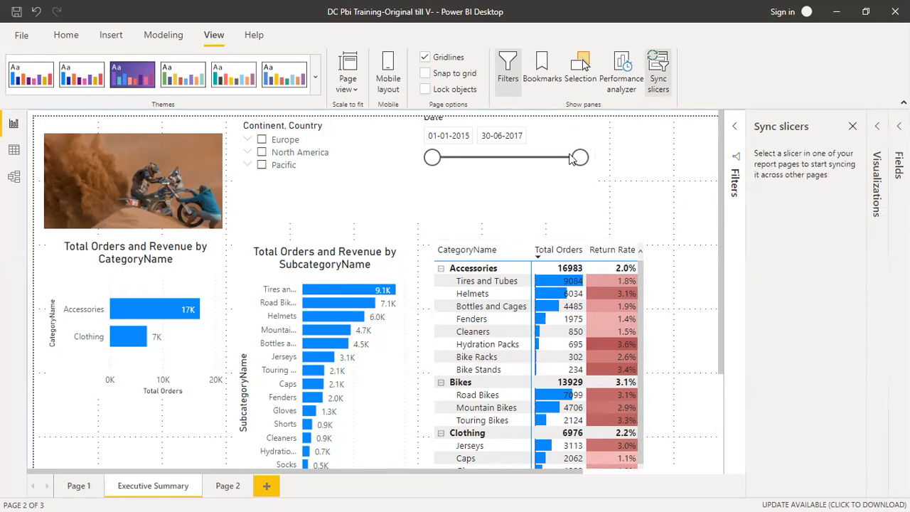
- Compare Page 2, Page 1 and Executive Summary to see where the synced Date slicer is displayed
left_click(229, 485)
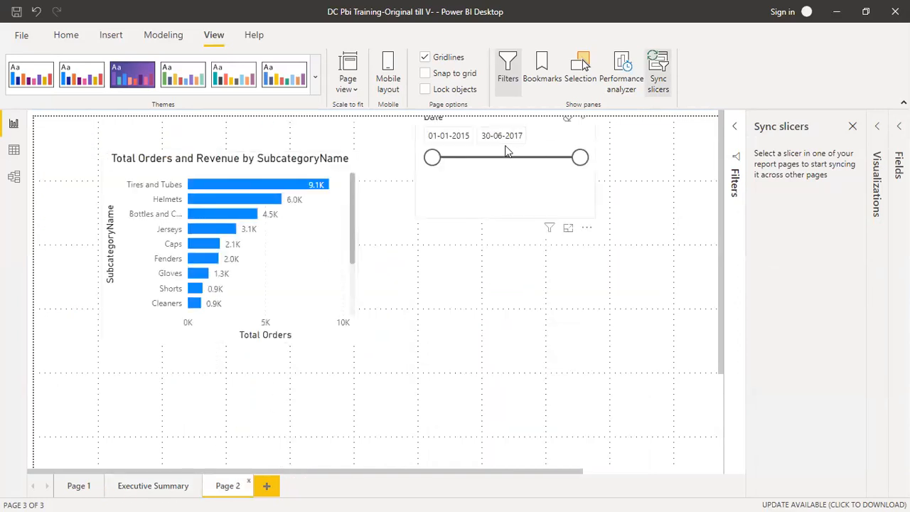
left_click(79, 488)
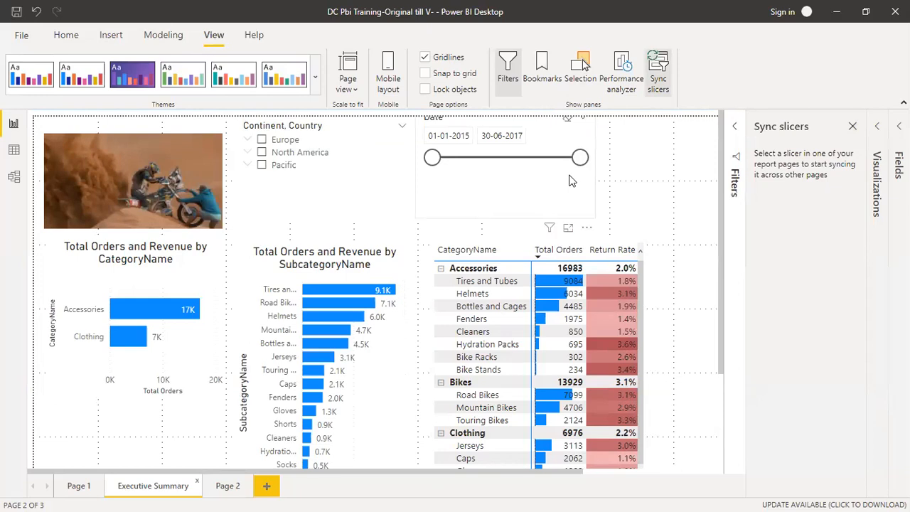
left_click(568, 181)
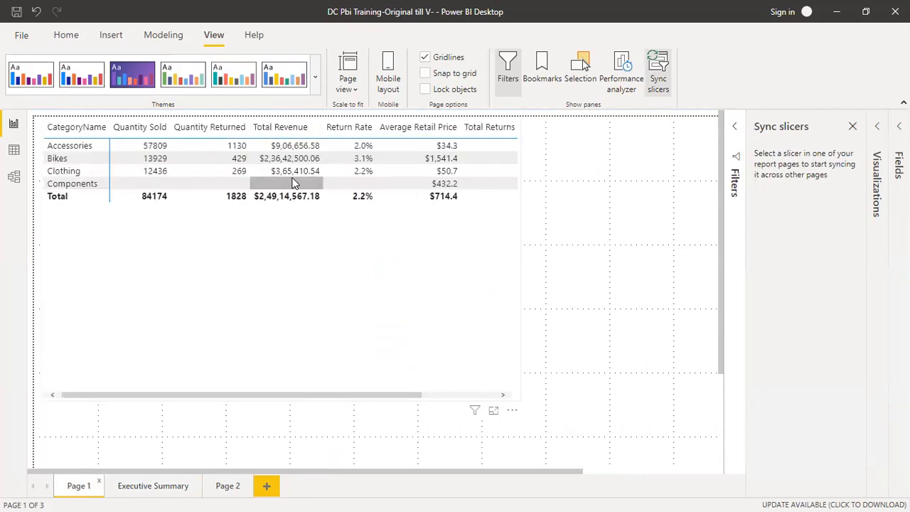
left_click(164, 487)
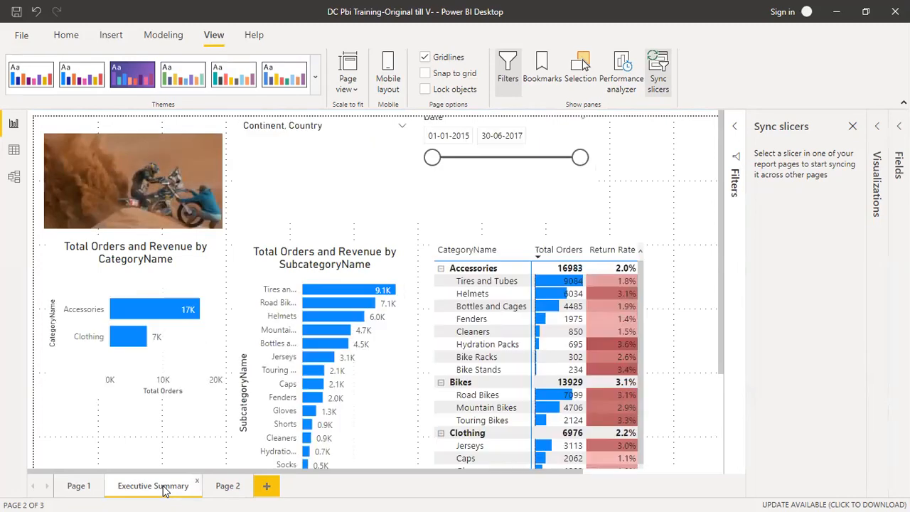
left_click(228, 488)
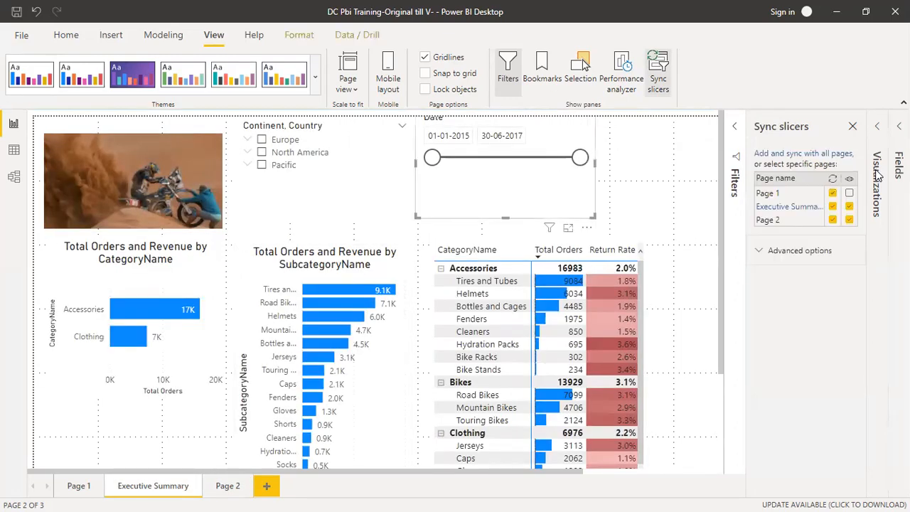
- Make the Date slicer visible on Page 1, check that page, and return to Executive Summary
left_click(849, 193)
left_click(78, 486)
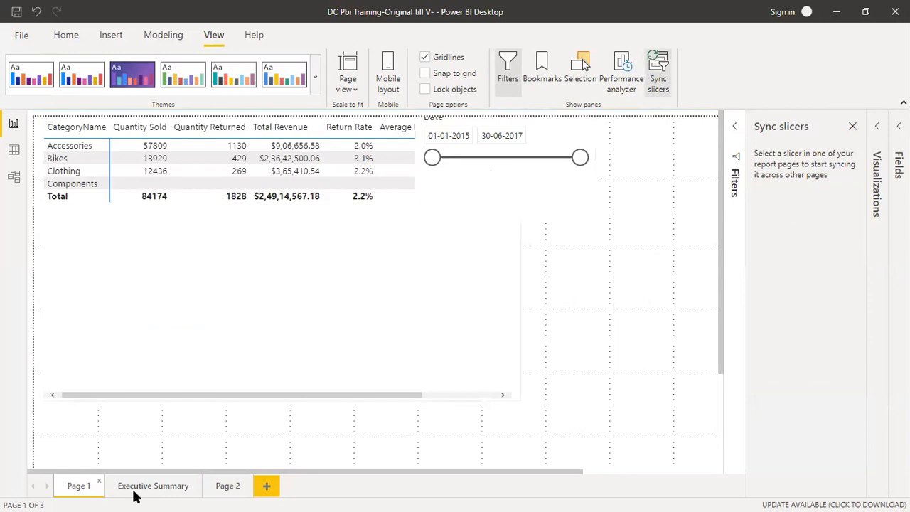
left_click(204, 482)
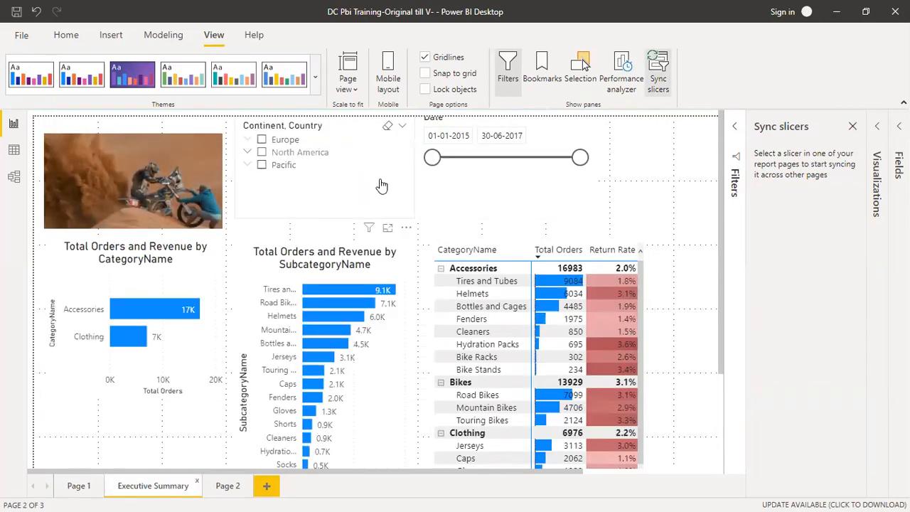
- Sync the Continent, Country slicer with Page 1 and Page 2, and make it visible on both pages
left_click(339, 214)
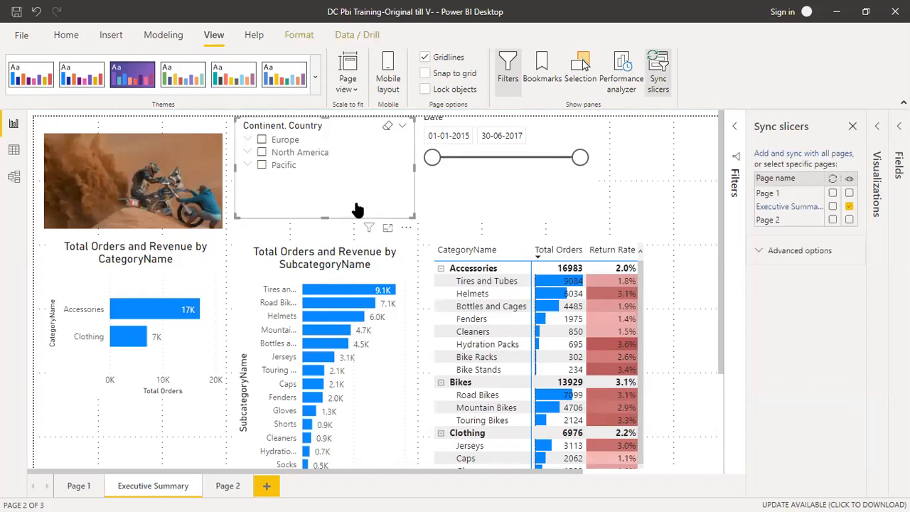
left_click(833, 194)
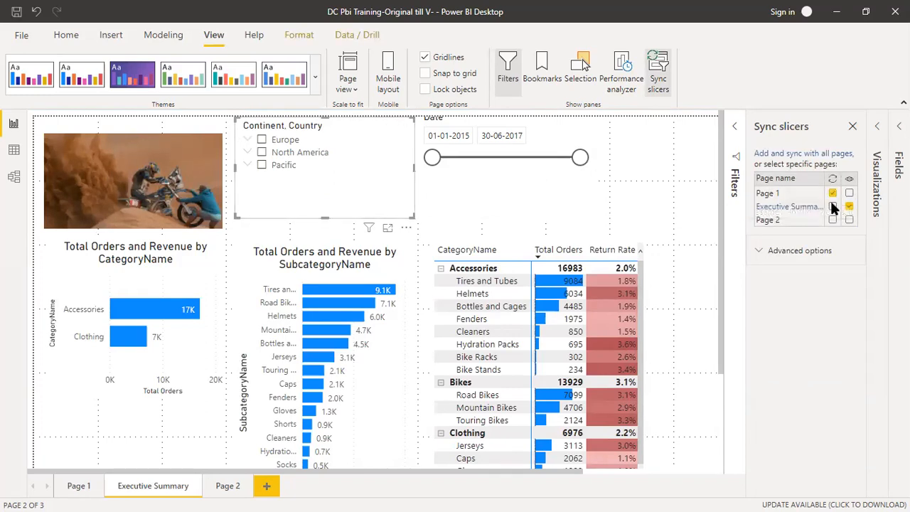
left_click(833, 220)
left_click(849, 193)
left_click(848, 221)
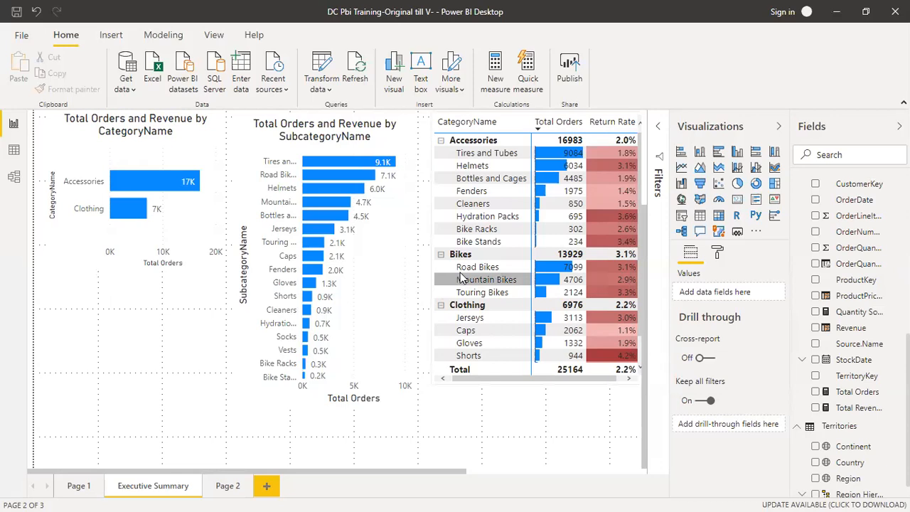
- Insert a card visual below the category bar chart and fill it with the Total Revenue measure
left_click(737, 201)
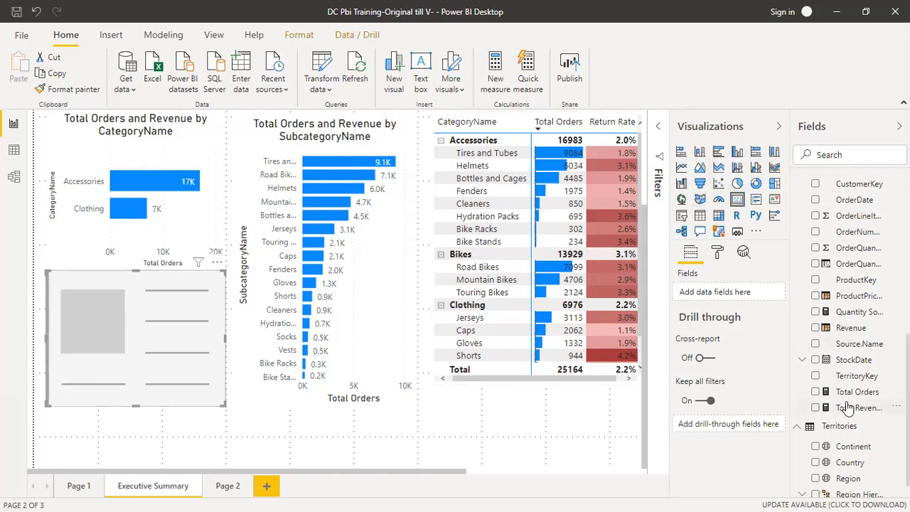
left_click_drag(850, 412, 723, 294)
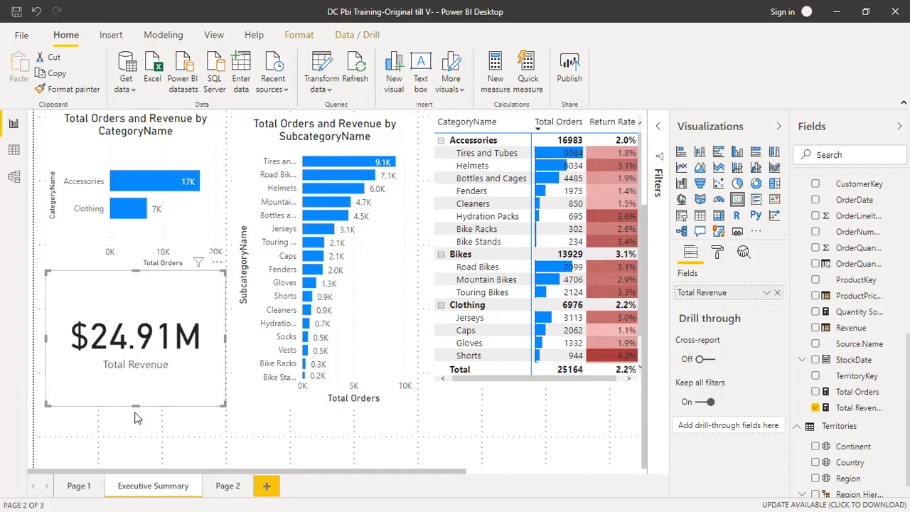
- Convert the Total Revenue card into a multi-row card and add the Total Orders measure to it
left_click(170, 202)
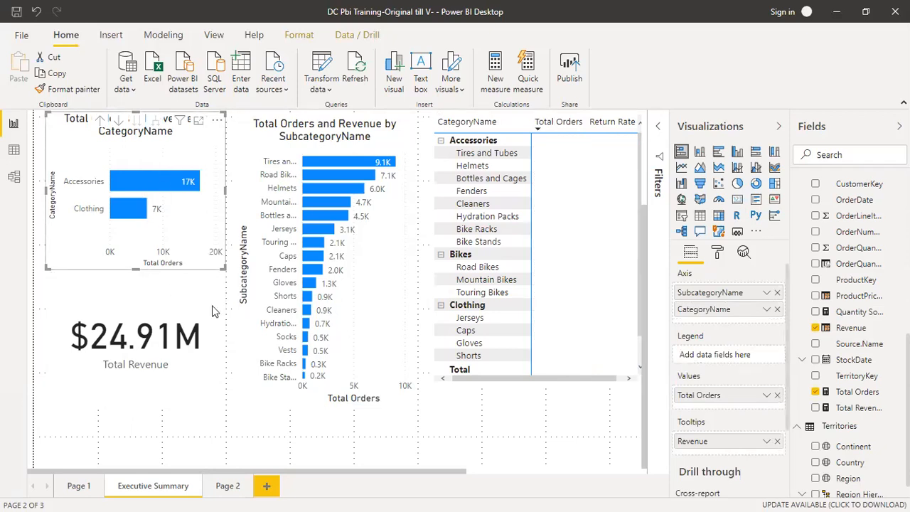
left_click(139, 303)
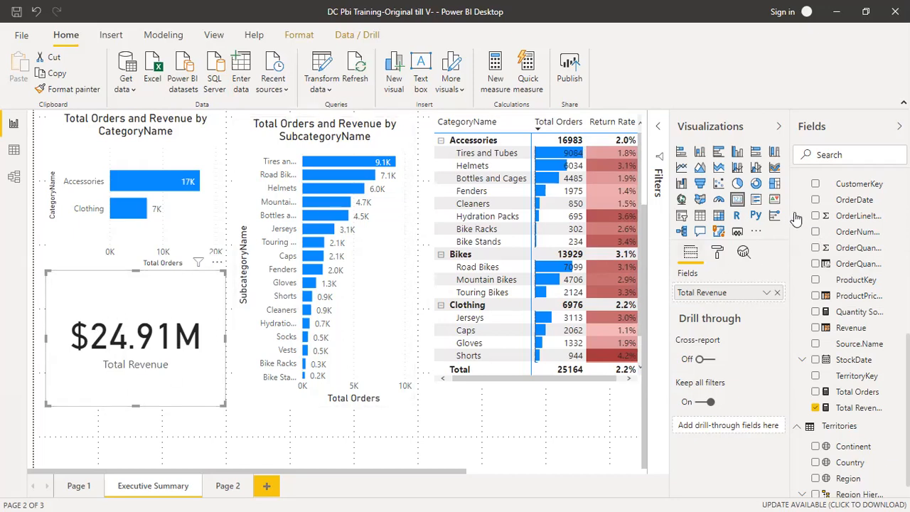
left_click(755, 201)
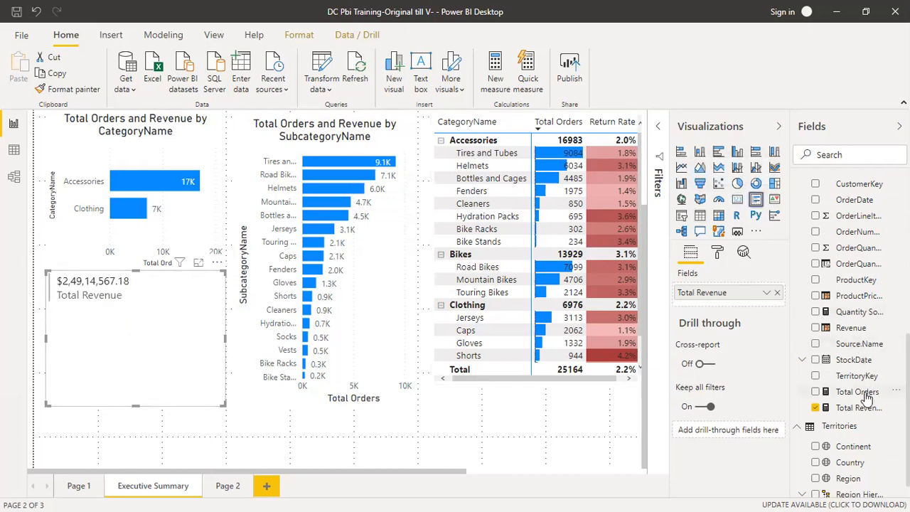
left_click_drag(775, 354, 720, 307)
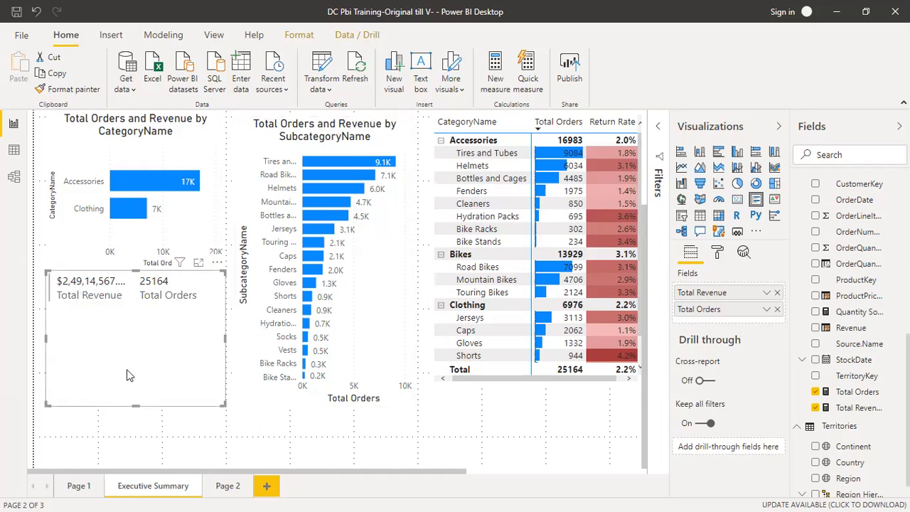
- Shorten the multi-row card to a single row and move it beneath the Continent, Country slicer
left_click_drag(137, 405, 145, 317)
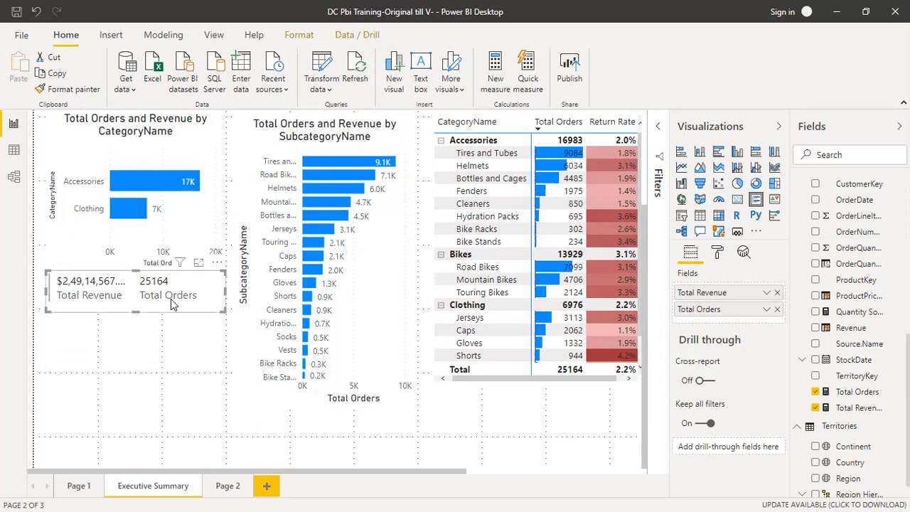
scroll(533, 287, "up", 3)
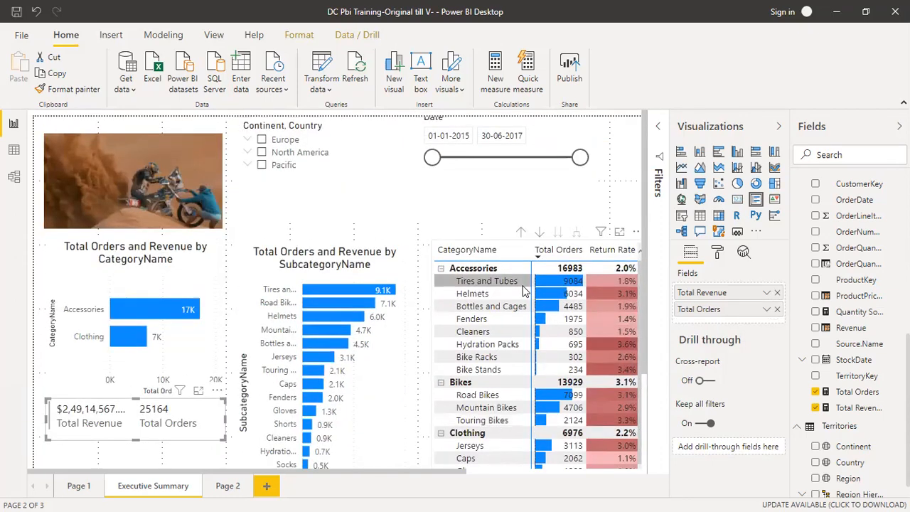
left_click_drag(217, 426, 406, 214)
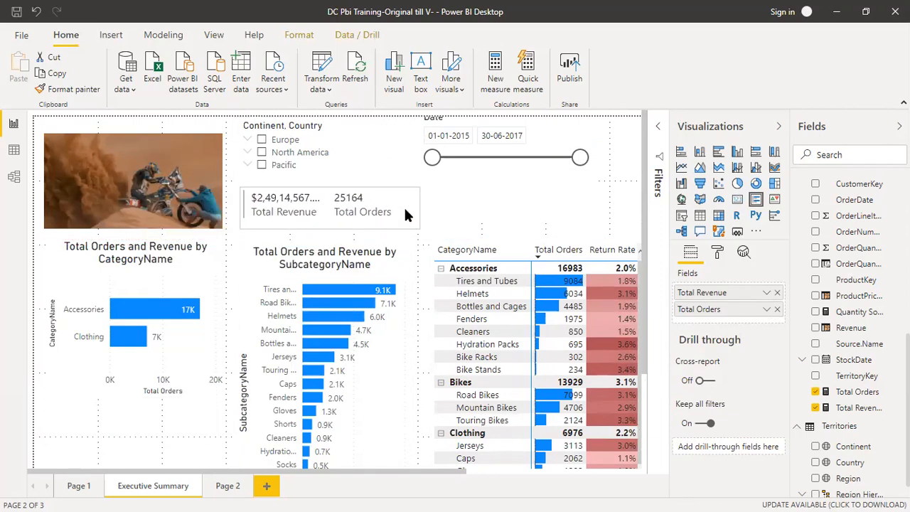
left_click(403, 205)
- Put Total Orders ahead of Total Revenue in the multi-row card and widen the card
scroll(850, 356, "down", 1)
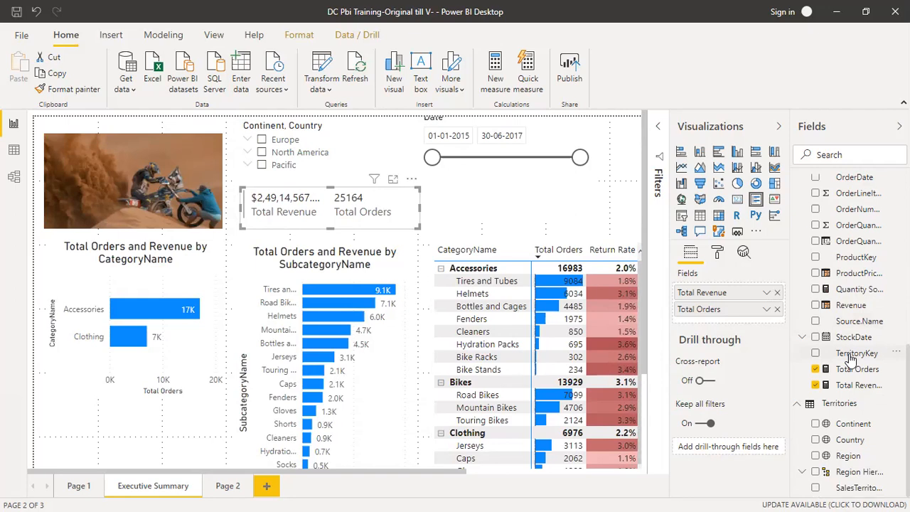
scroll(851, 359, "up", 3)
scroll(853, 263, "up", 3)
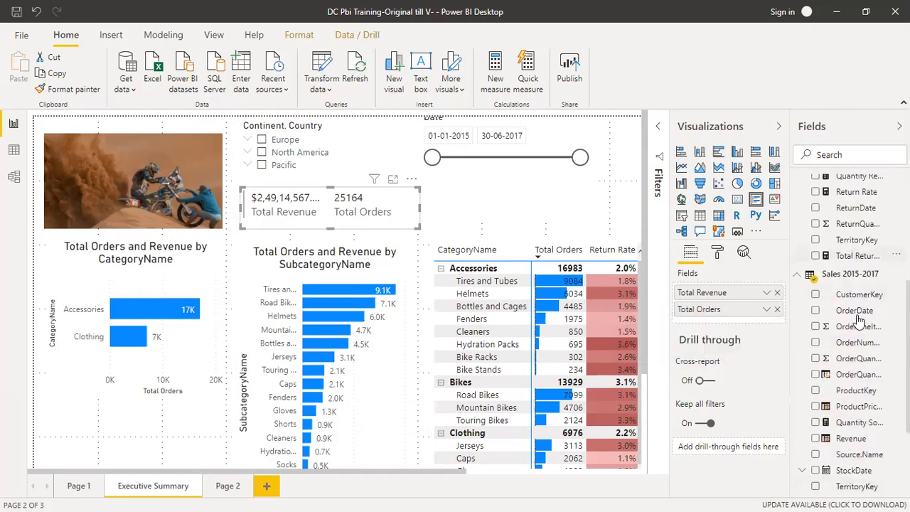
scroll(863, 384, "down", 3)
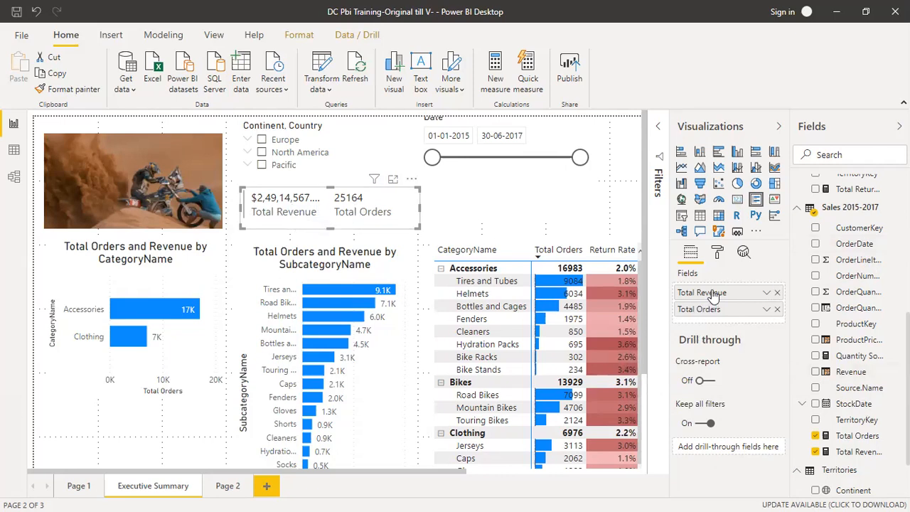
left_click_drag(712, 313, 714, 333)
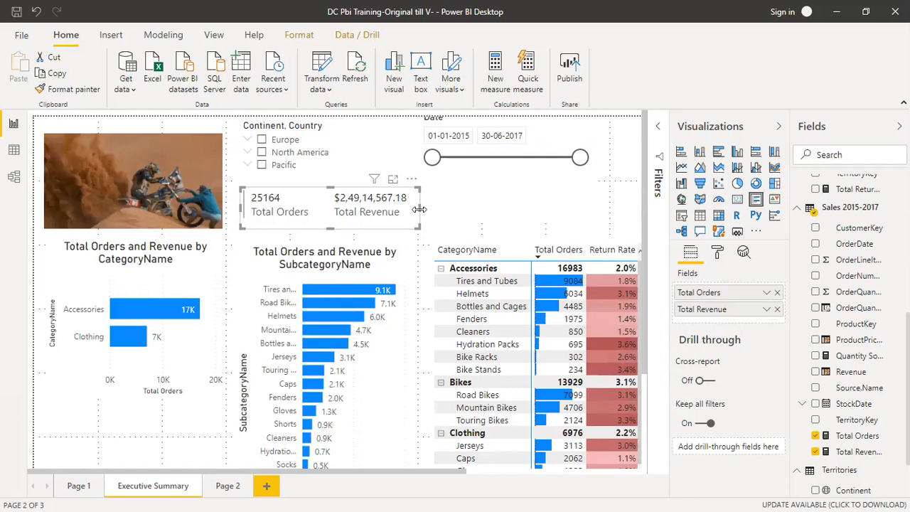
left_click_drag(509, 207, 538, 211)
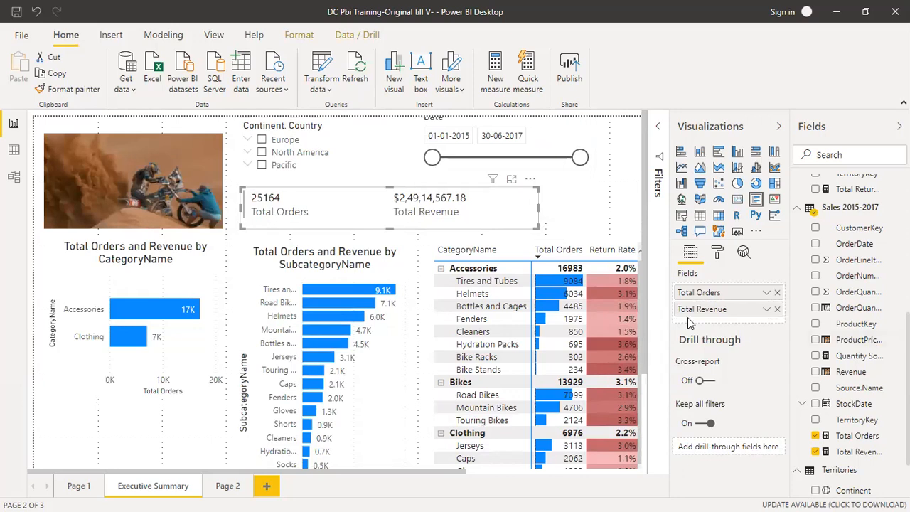
- Add Start of Year from the Calendar table to the multi-row card and make the card taller
scroll(860, 287, "up", 5)
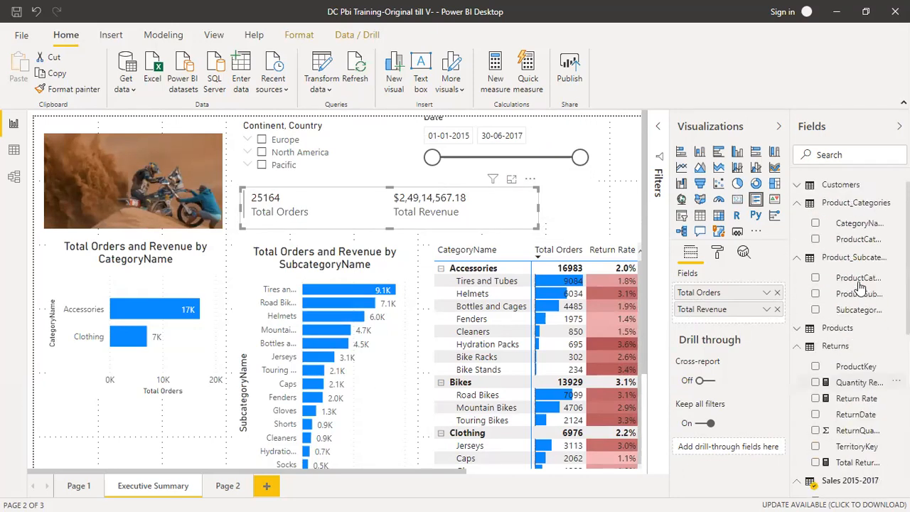
scroll(860, 287, "up", 1)
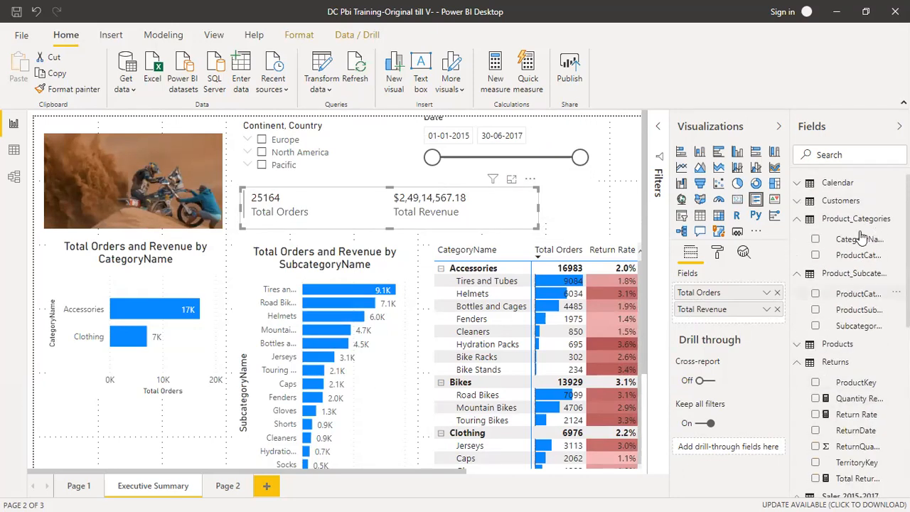
left_click(796, 183)
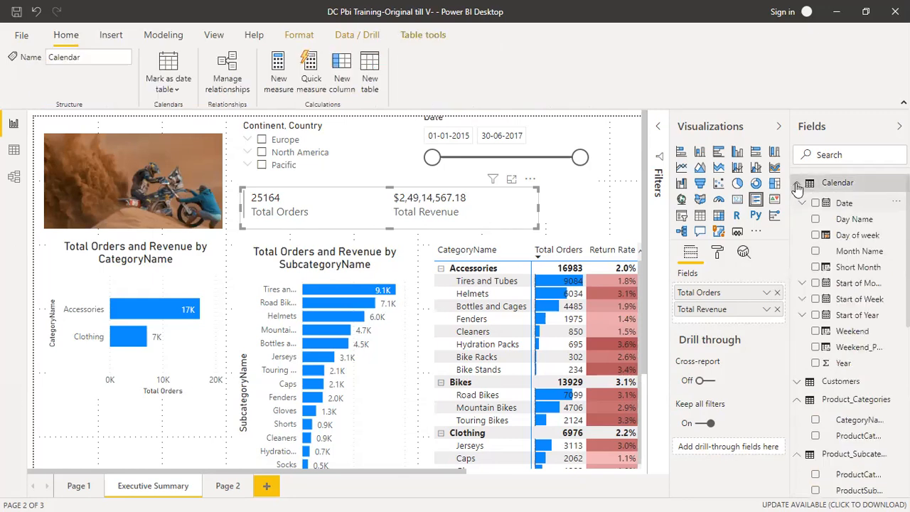
left_click_drag(848, 321, 718, 320)
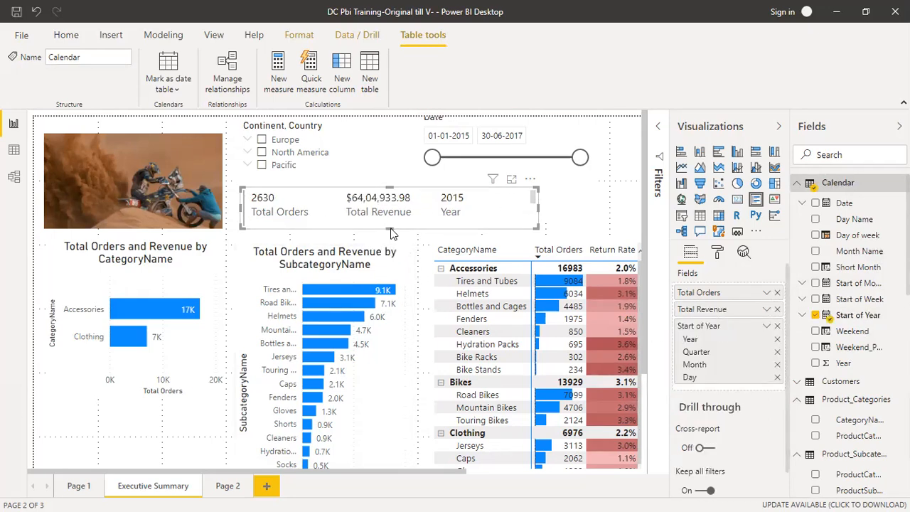
left_click_drag(390, 231, 393, 406)
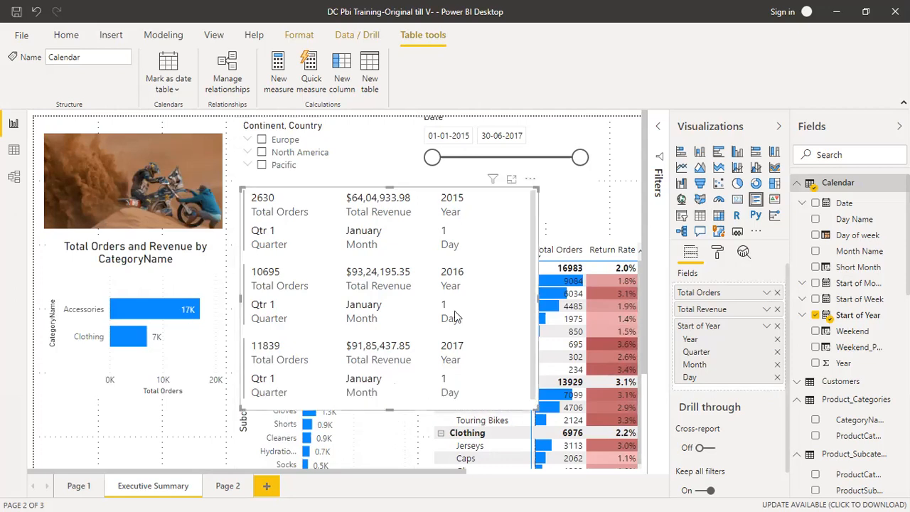
- Remove the Day, Month and Quarter levels of Start of Year from the multi-row card
left_click(778, 378)
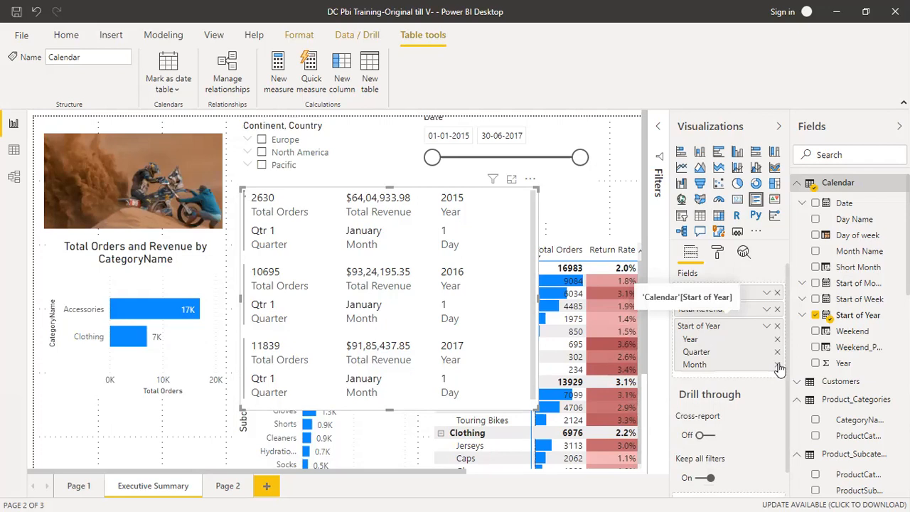
left_click(778, 364)
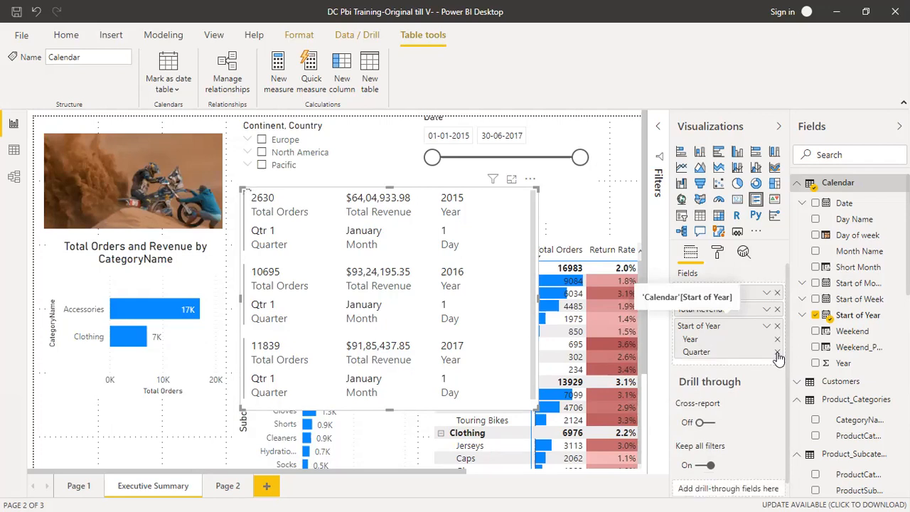
left_click(777, 354)
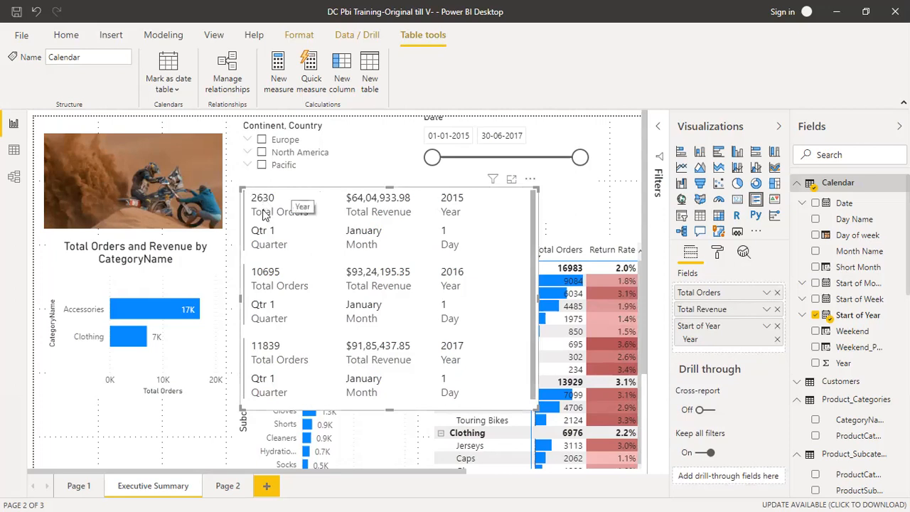
- Place Start of Year before Total Orders and Total Revenue, and make the multi-row card shorter and slightly narrower
left_click_drag(390, 408, 409, 309)
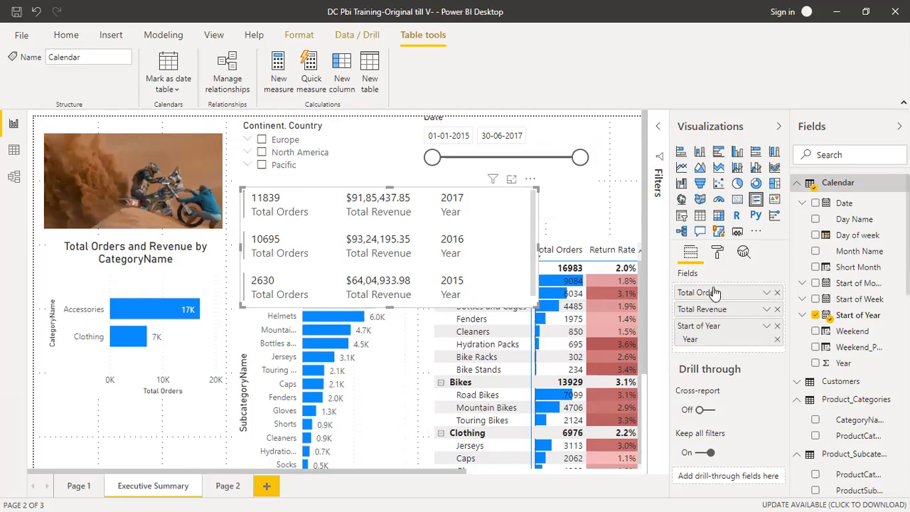
left_click_drag(713, 327, 711, 294)
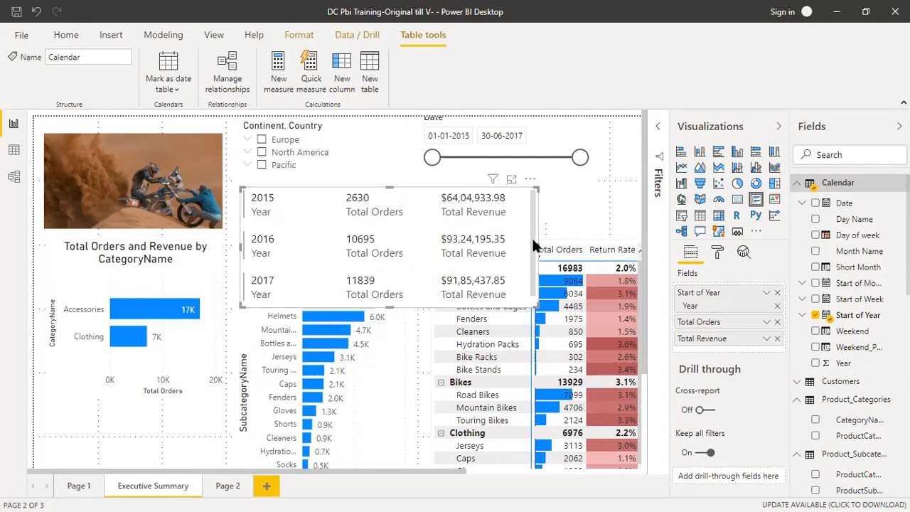
left_click_drag(579, 247, 526, 248)
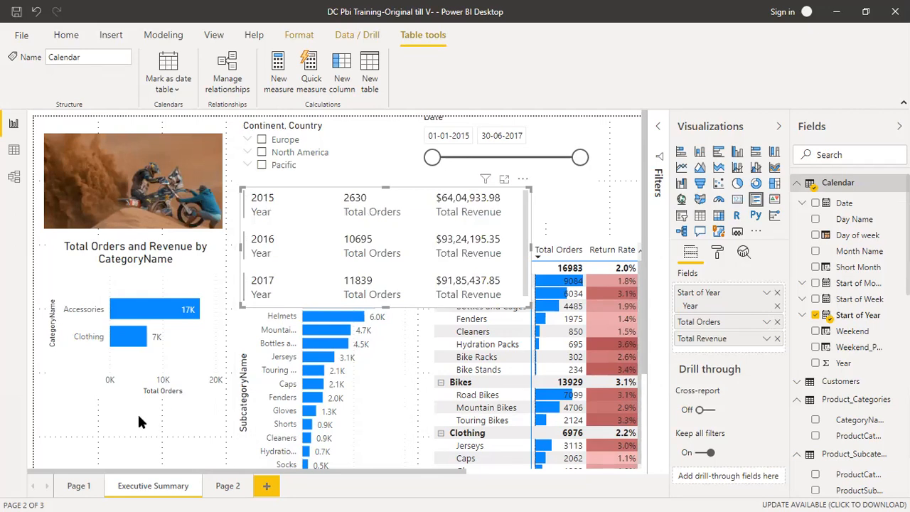
scroll(137, 412, "down", 3)
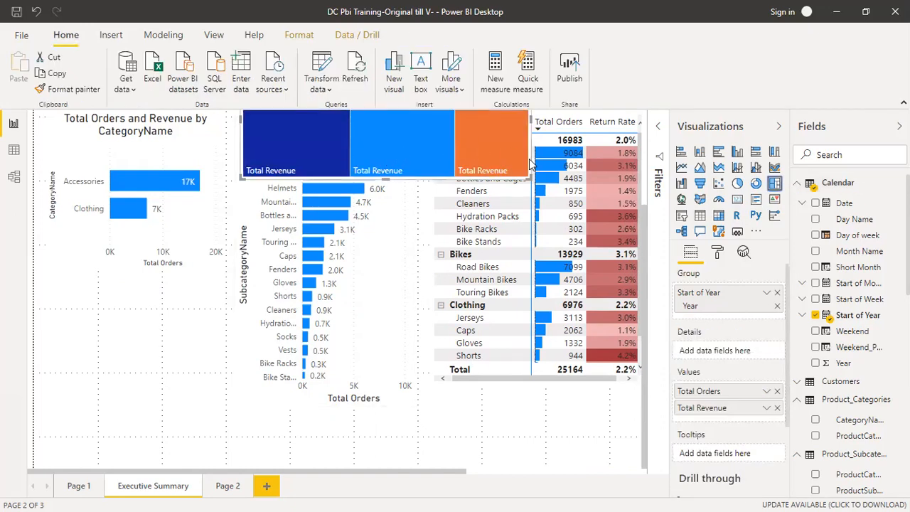
left_click_drag(514, 156, 301, 369)
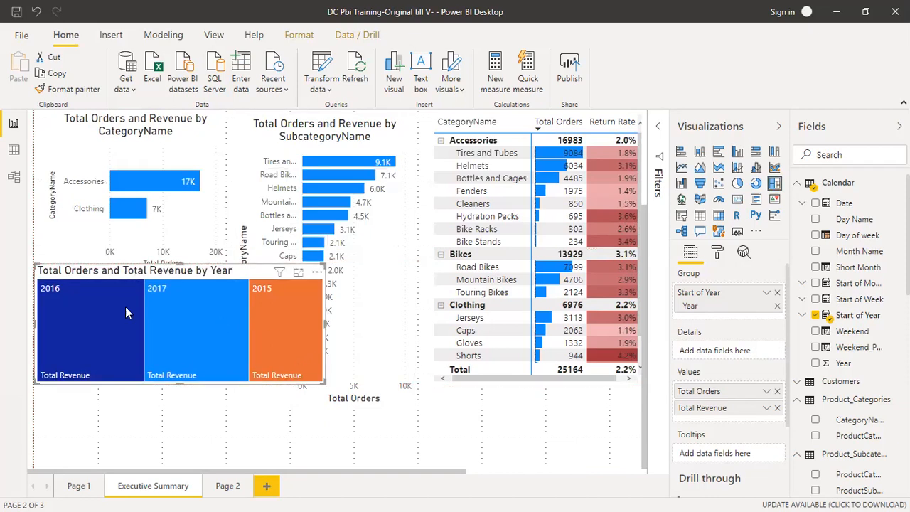
left_click(190, 419)
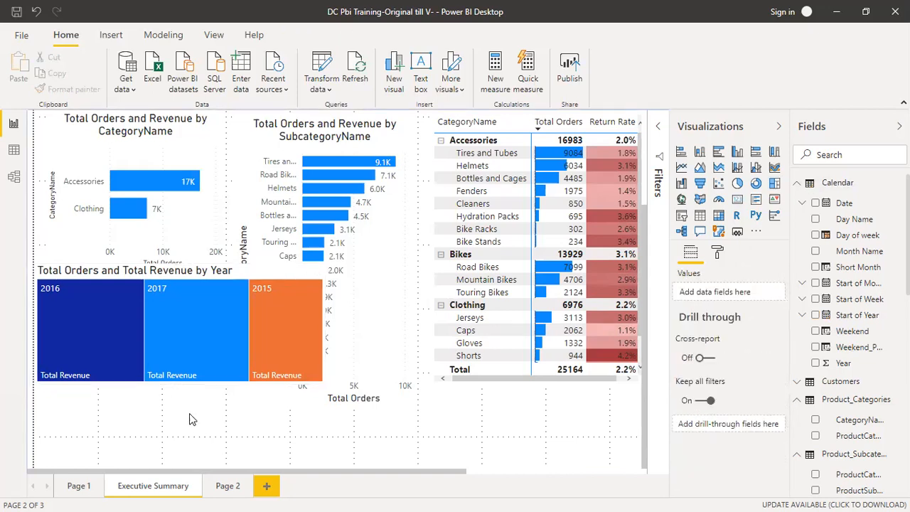
key("ctrl+z")
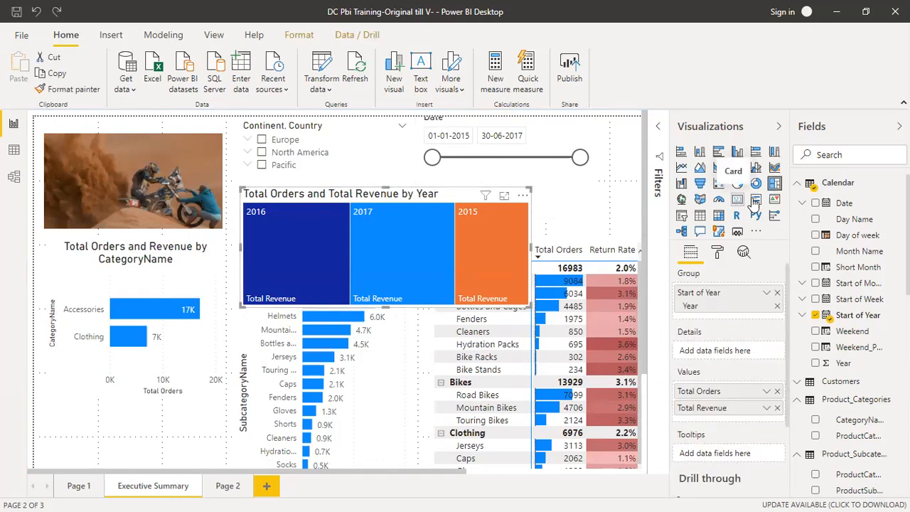
left_click(756, 201)
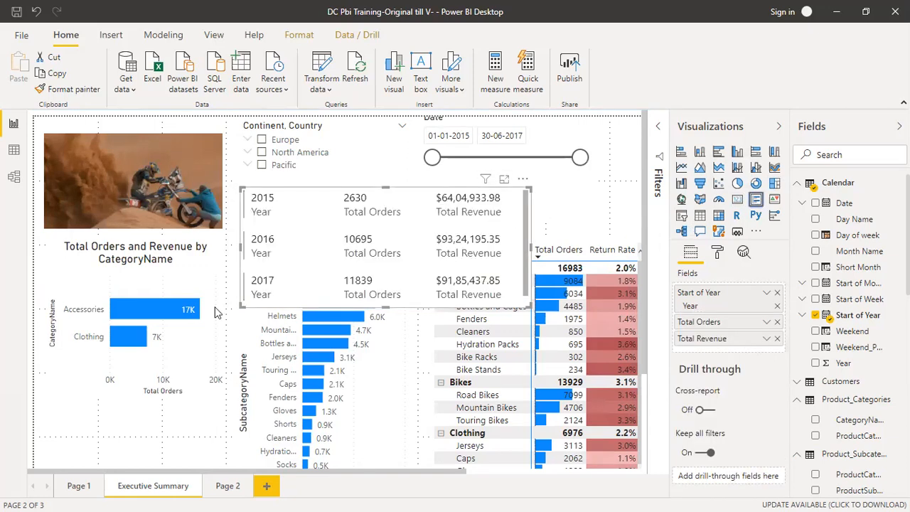
- Insert a new treemap below the category bar chart, grouped by CategoryName and SubcategoryName
left_click(160, 437)
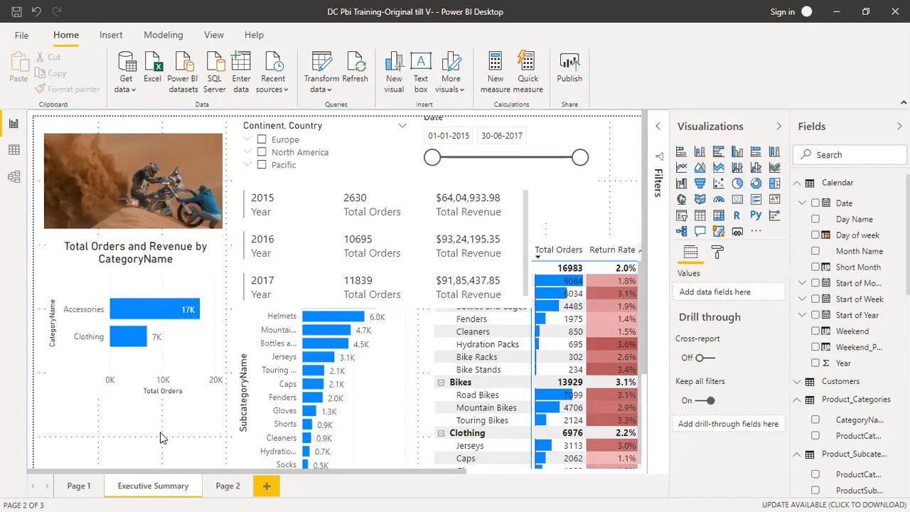
left_click(775, 186)
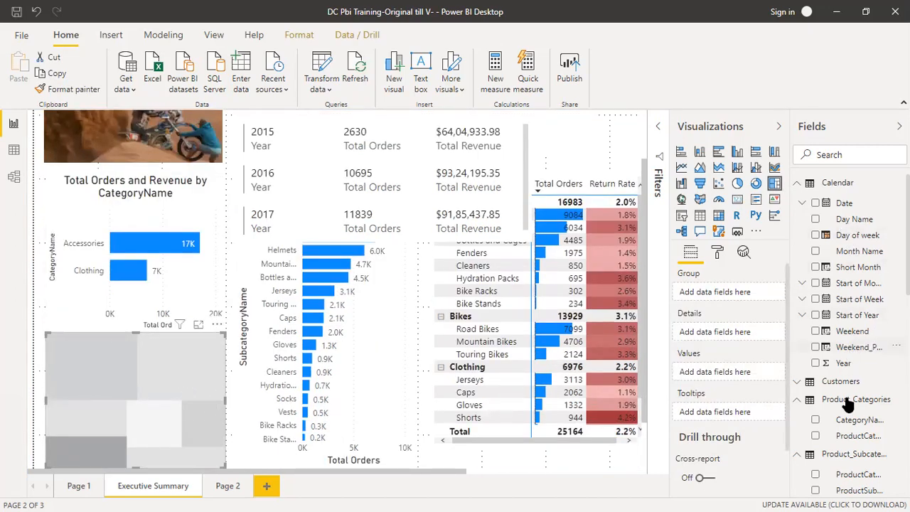
left_click(798, 184)
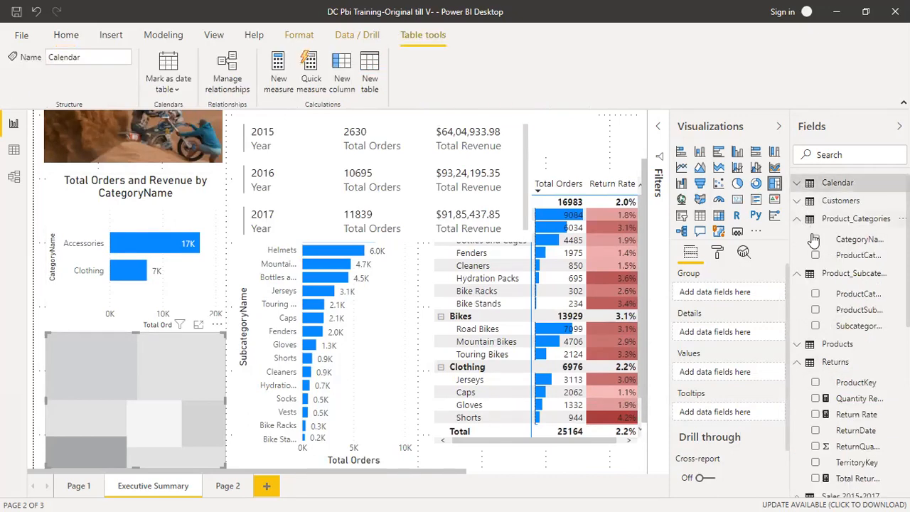
left_click_drag(858, 243, 718, 294)
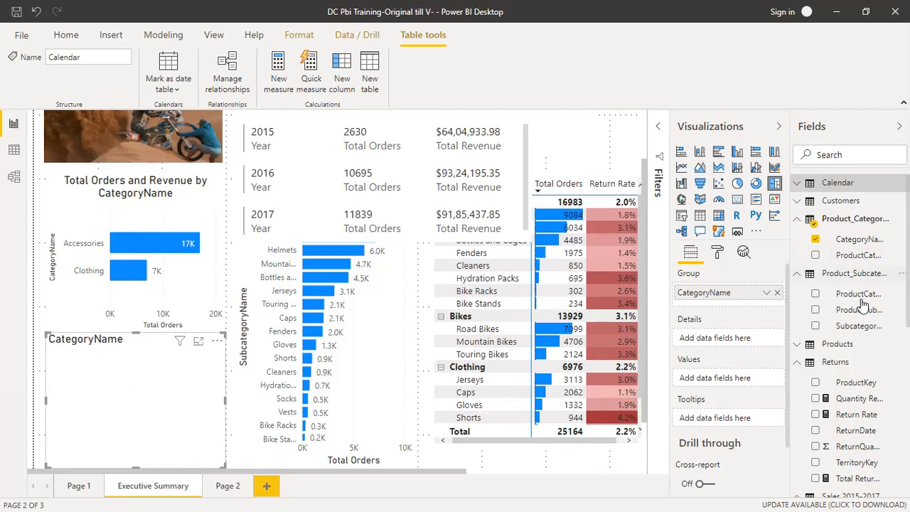
left_click_drag(858, 326, 718, 304)
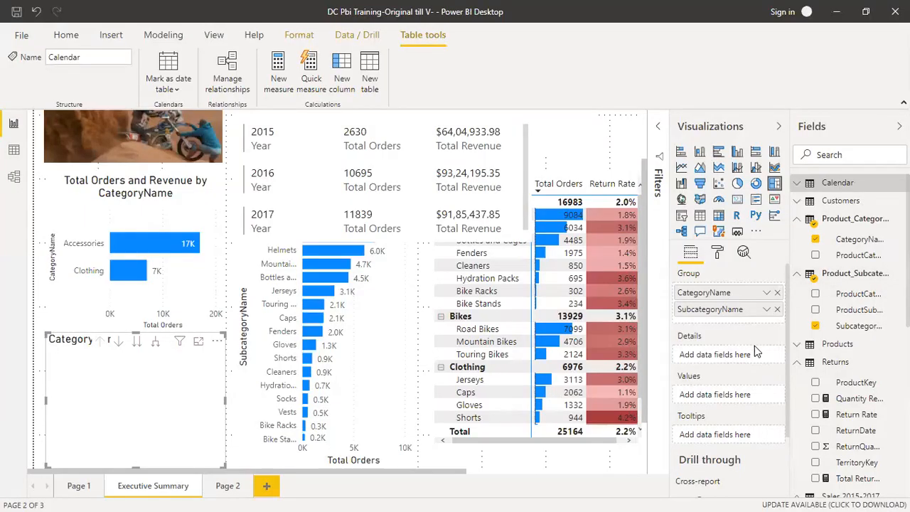
- Use Revenue from the Sales 2015-2017 table as the treemap's values
scroll(754, 348, "down", 2)
scroll(869, 420, "down", 5)
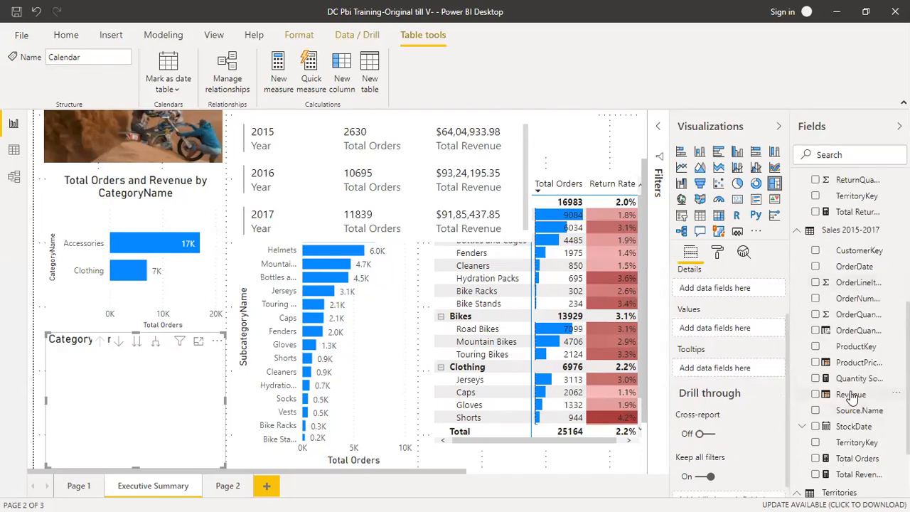
left_click_drag(723, 328, 720, 348)
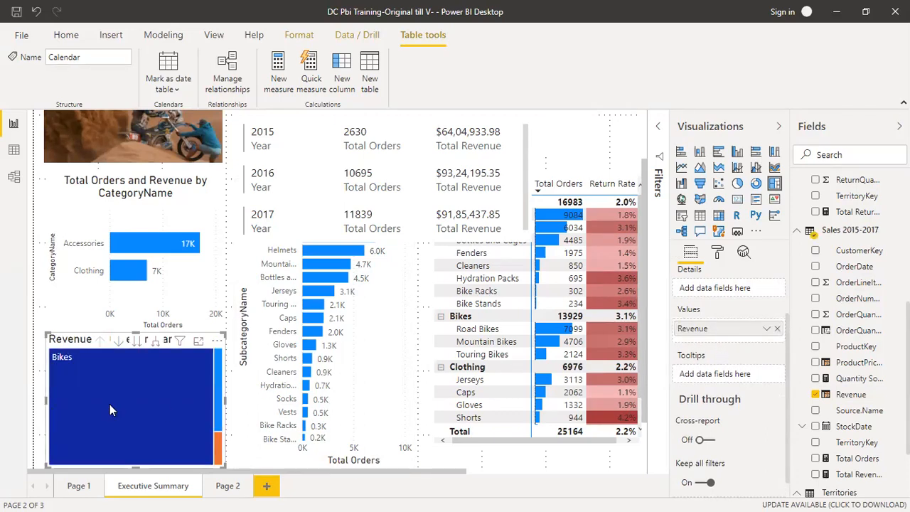
- View the Revenue treemap in focus mode and return to the report page
left_click(224, 400)
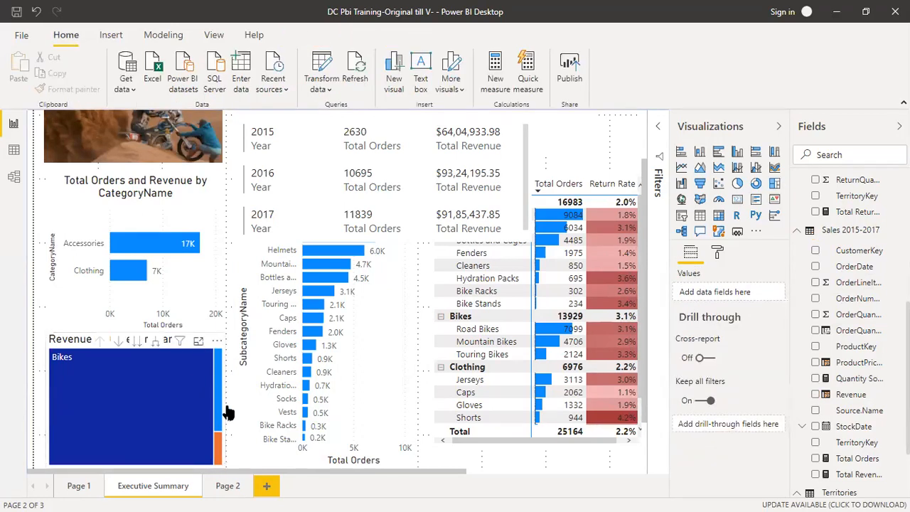
left_click(199, 341)
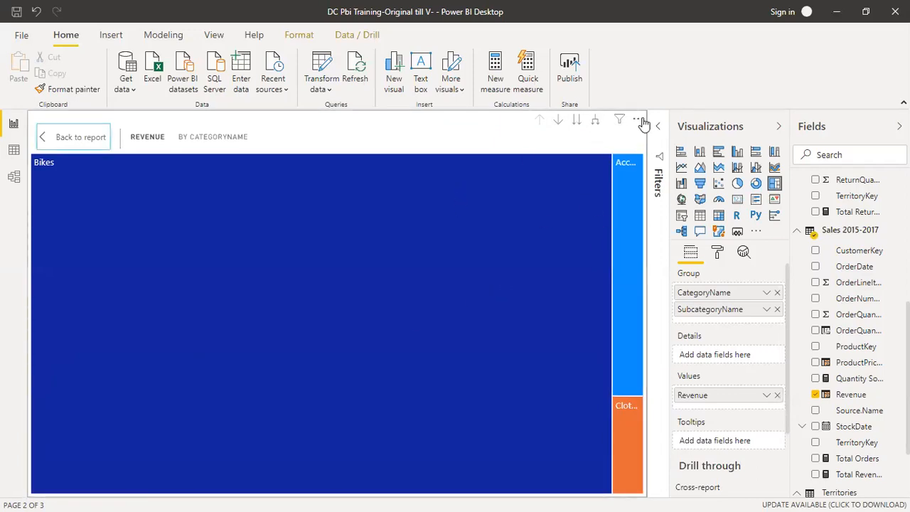
left_click(69, 143)
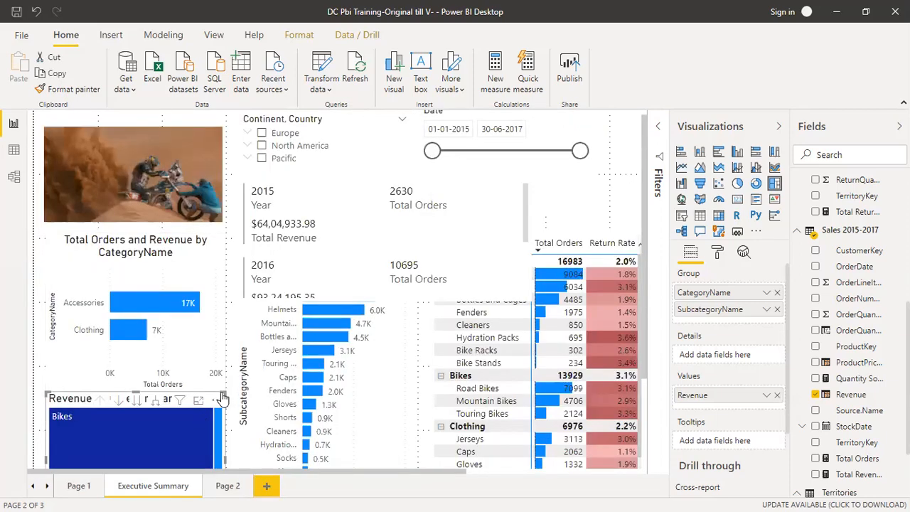
- Enlarge the treemap upward and widen it across the subcategory bar chart to the edge of the category matrix
left_click_drag(223, 391, 381, 329)
scroll(469, 320, "down", 2)
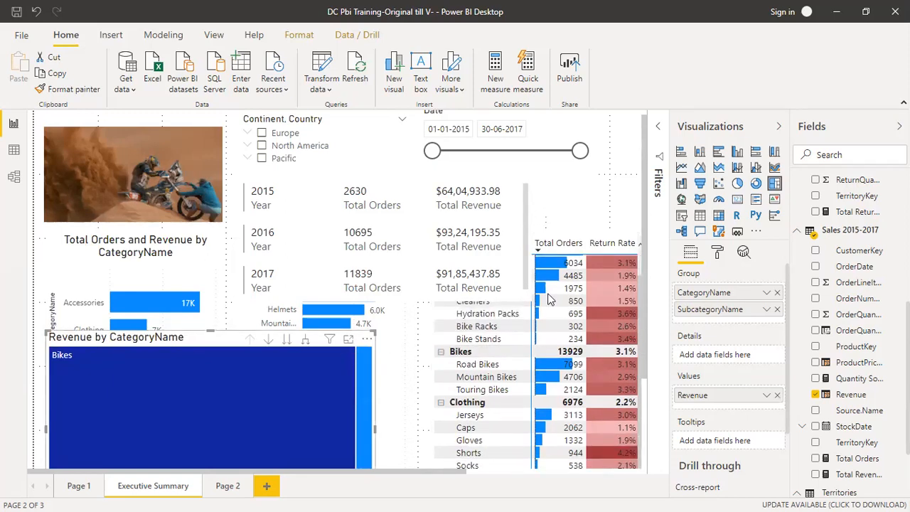
scroll(352, 334, "down", 3)
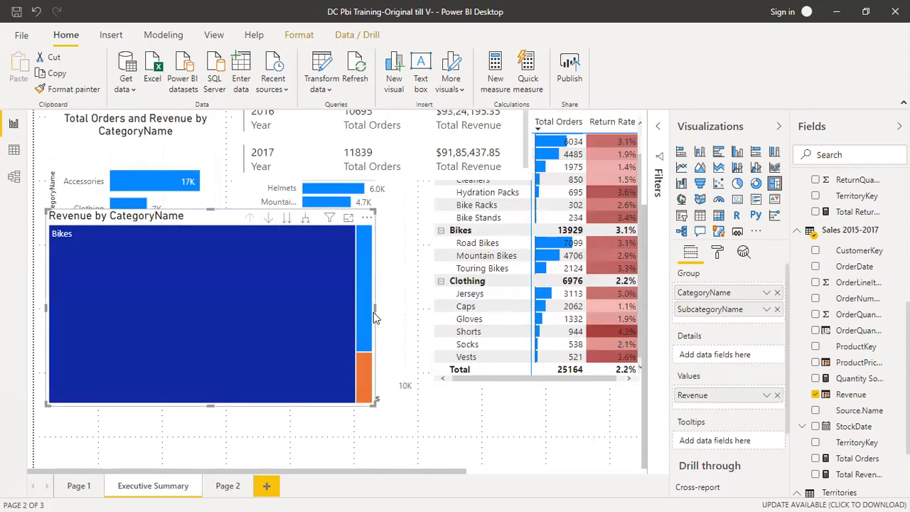
left_click_drag(375, 307, 456, 311)
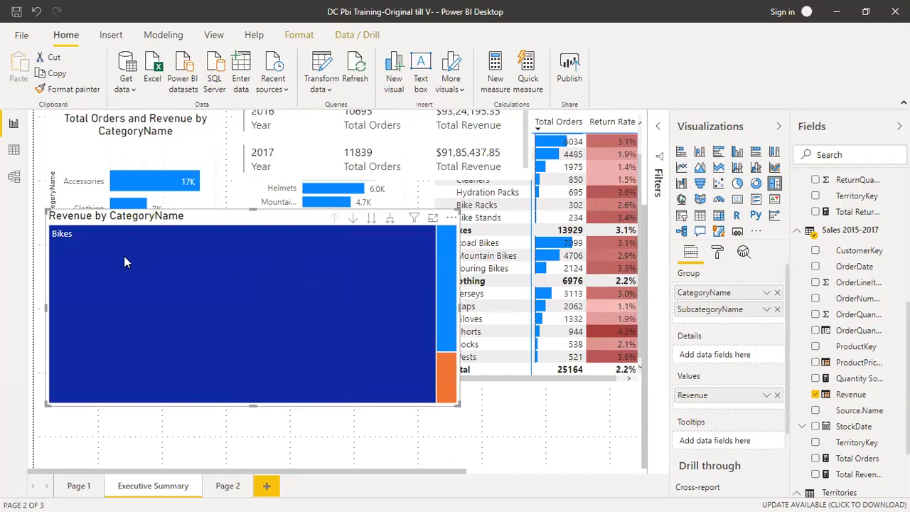
- Replace Revenue with Total Orders as the treemap's values and switch the whole treemap to the SubcategoryName level
left_click(777, 396)
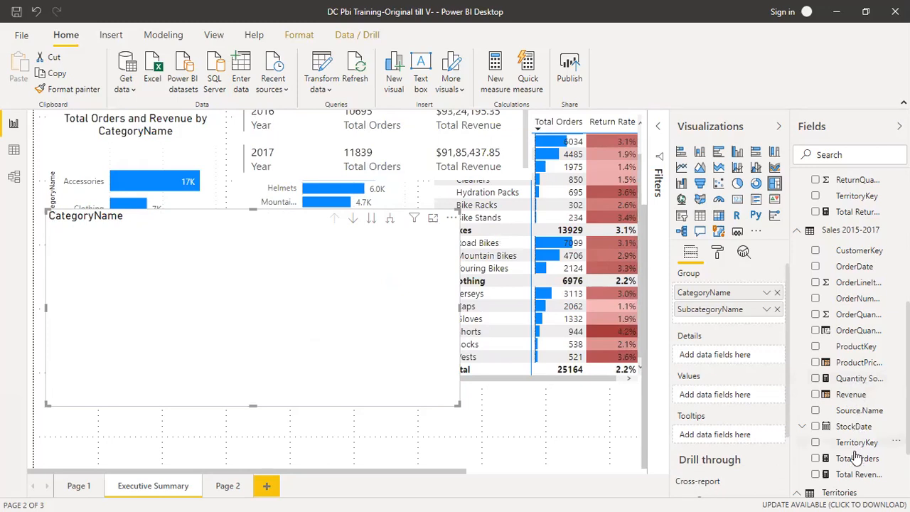
left_click_drag(856, 458, 718, 396)
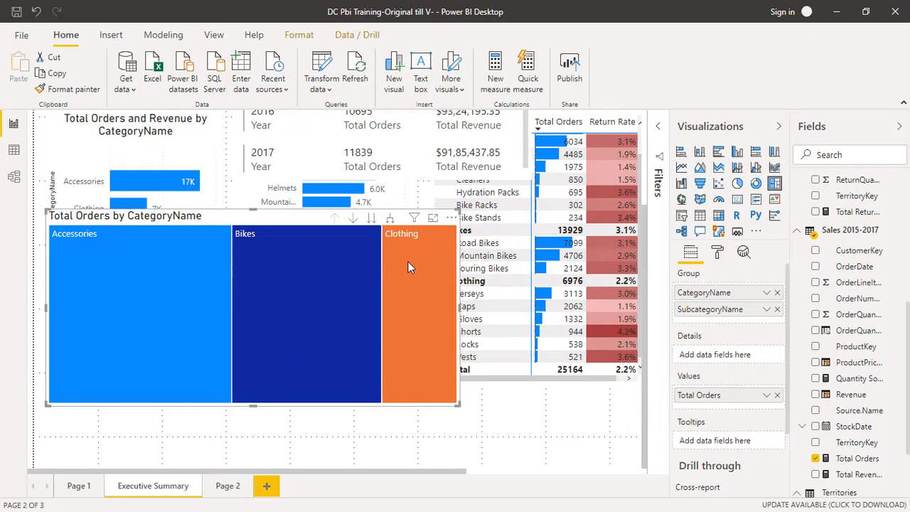
mouse_move(337, 247)
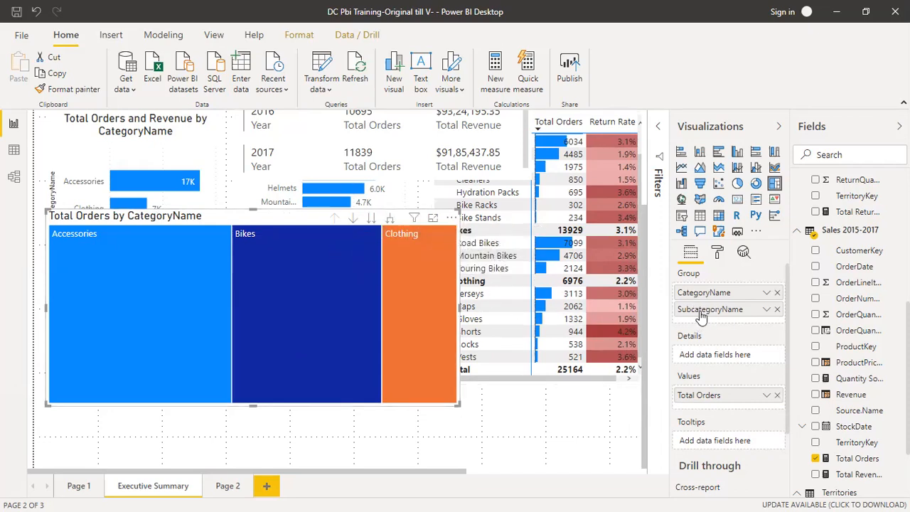
left_click(371, 218)
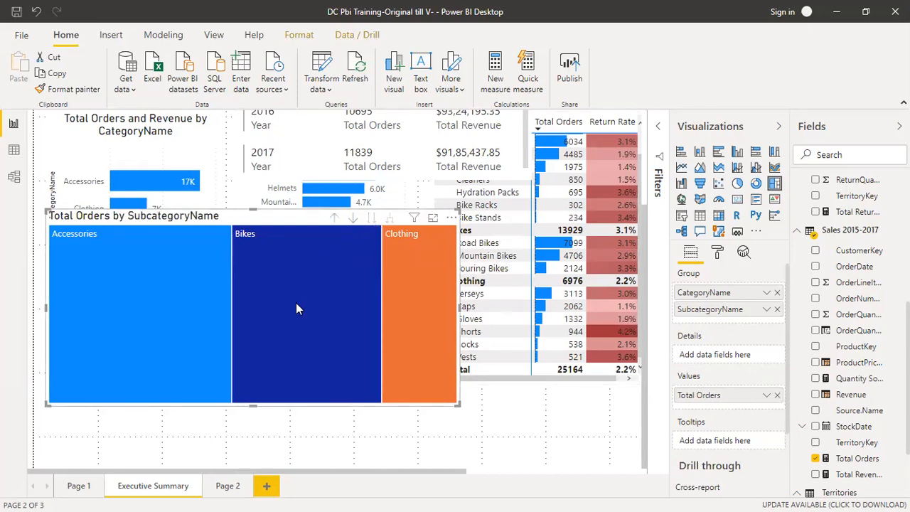